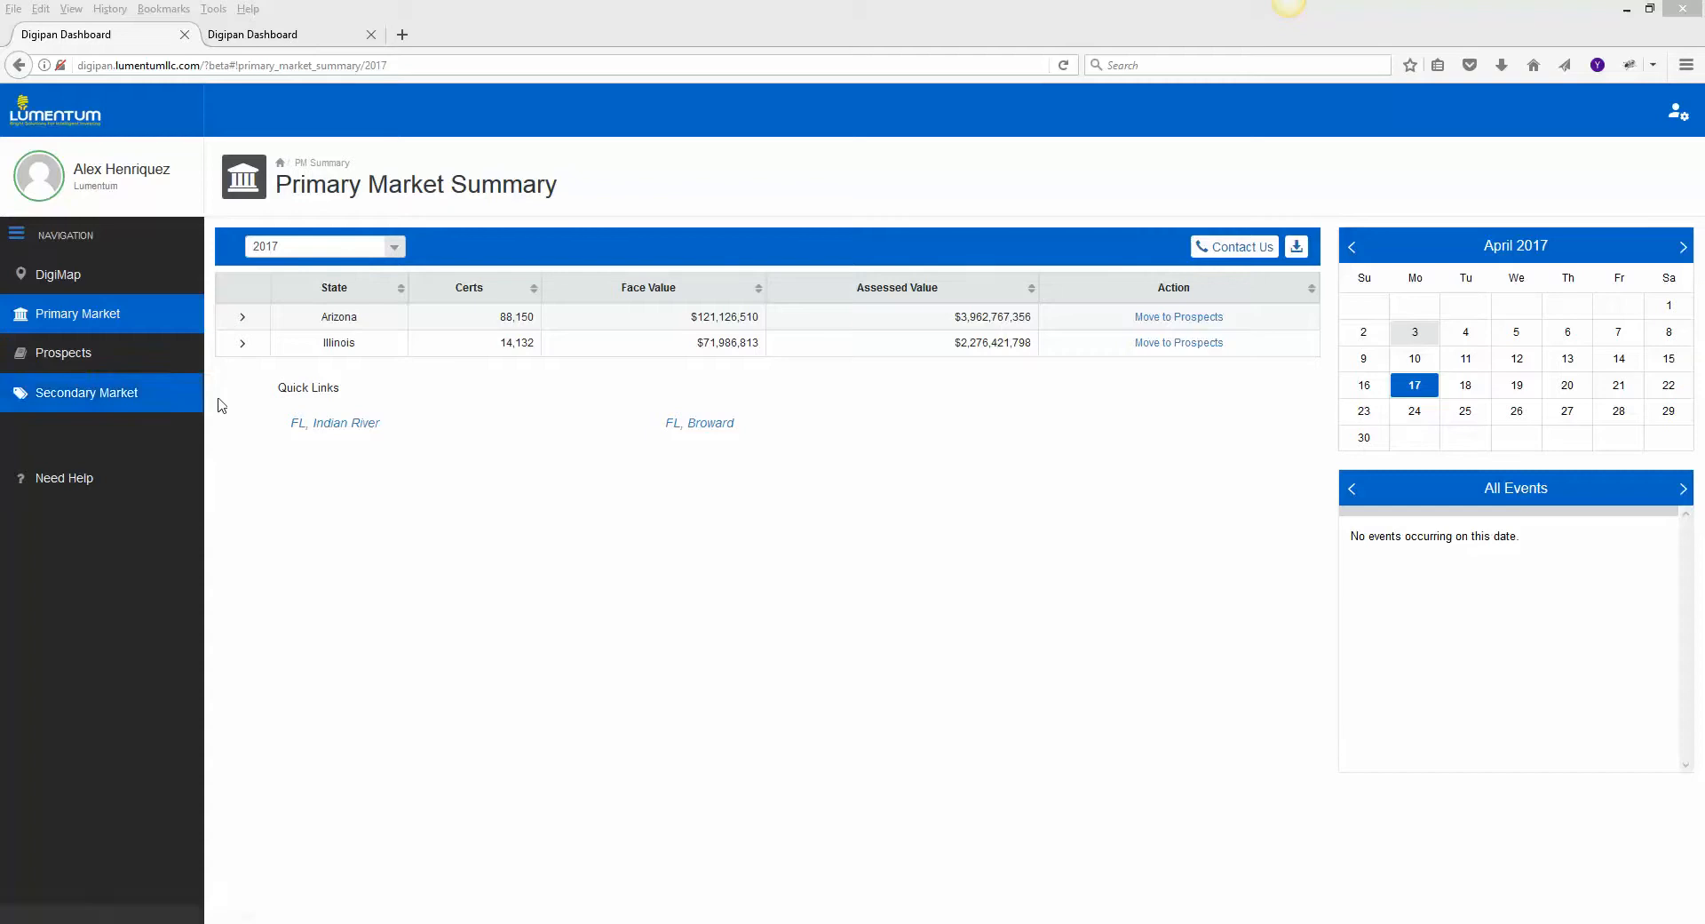
# Switch the market summary to 2016 and expand Florida to list its counties.
pyautogui.click(396, 249)
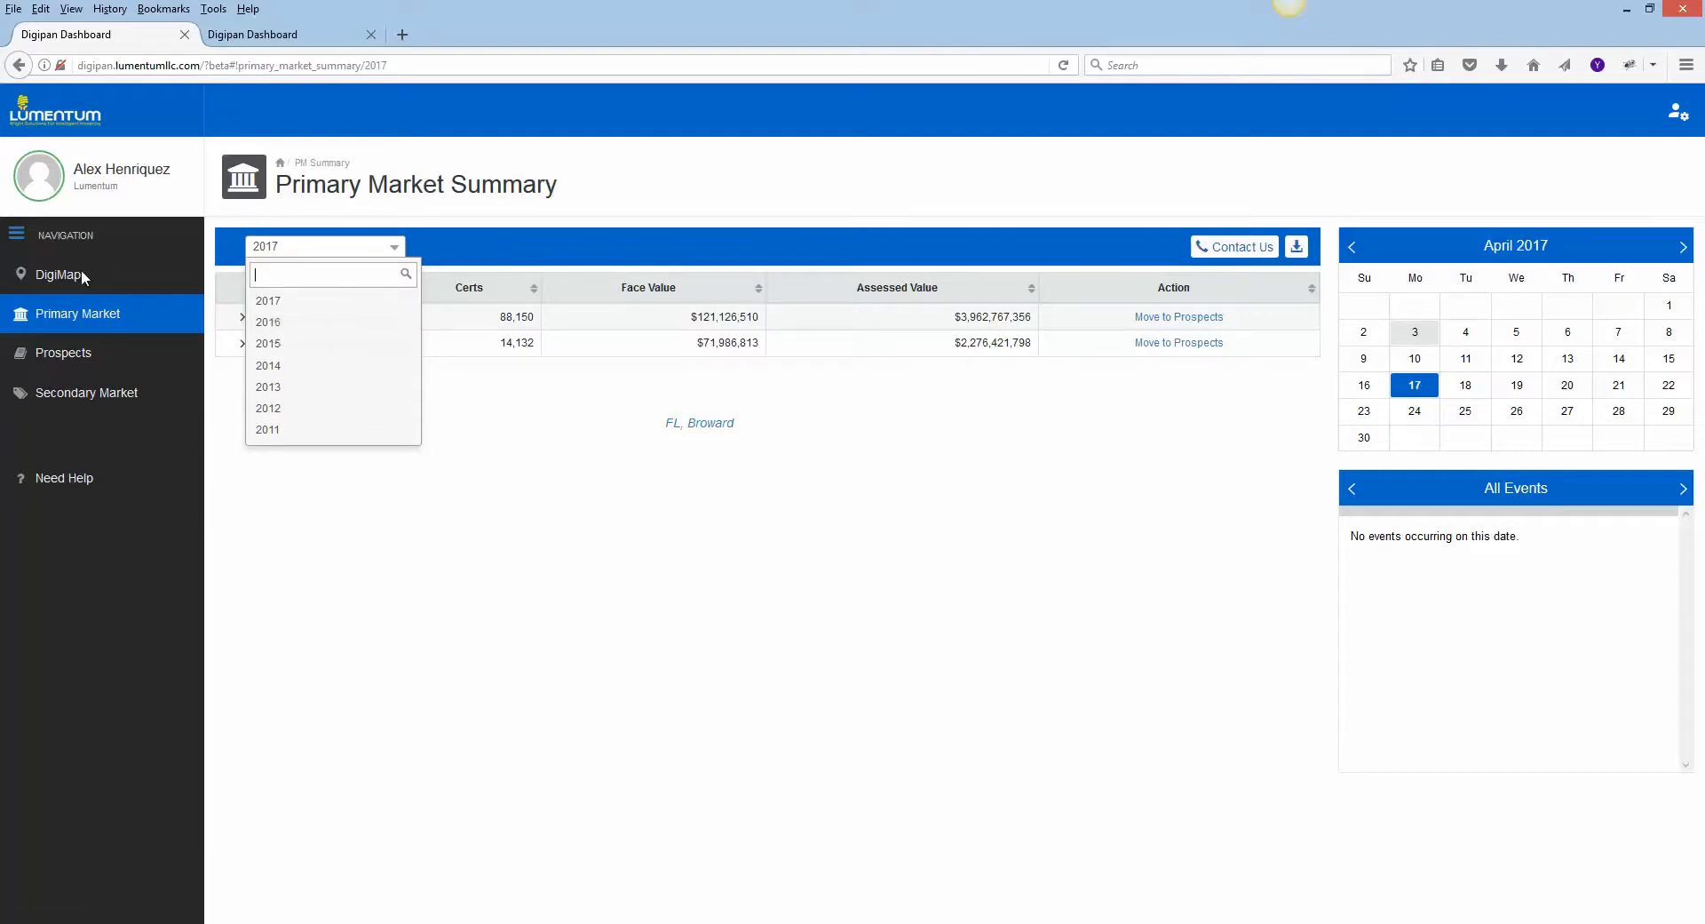
pyautogui.click(284, 323)
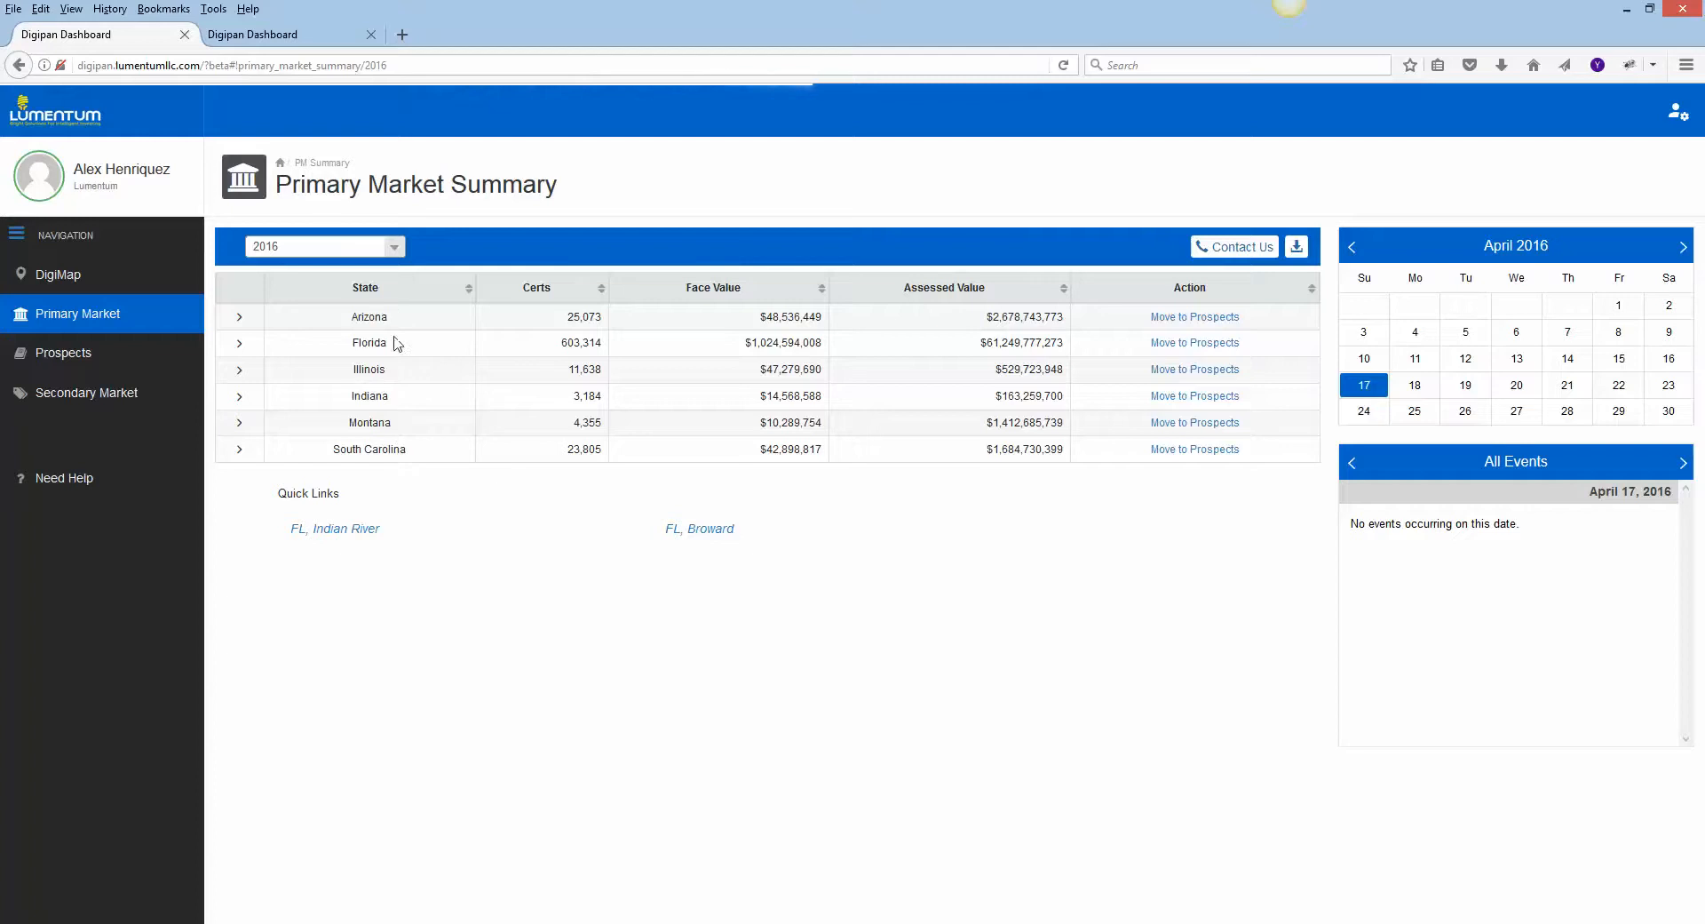
pyautogui.moveTo(559, 347); pyautogui.dragTo(602, 345)
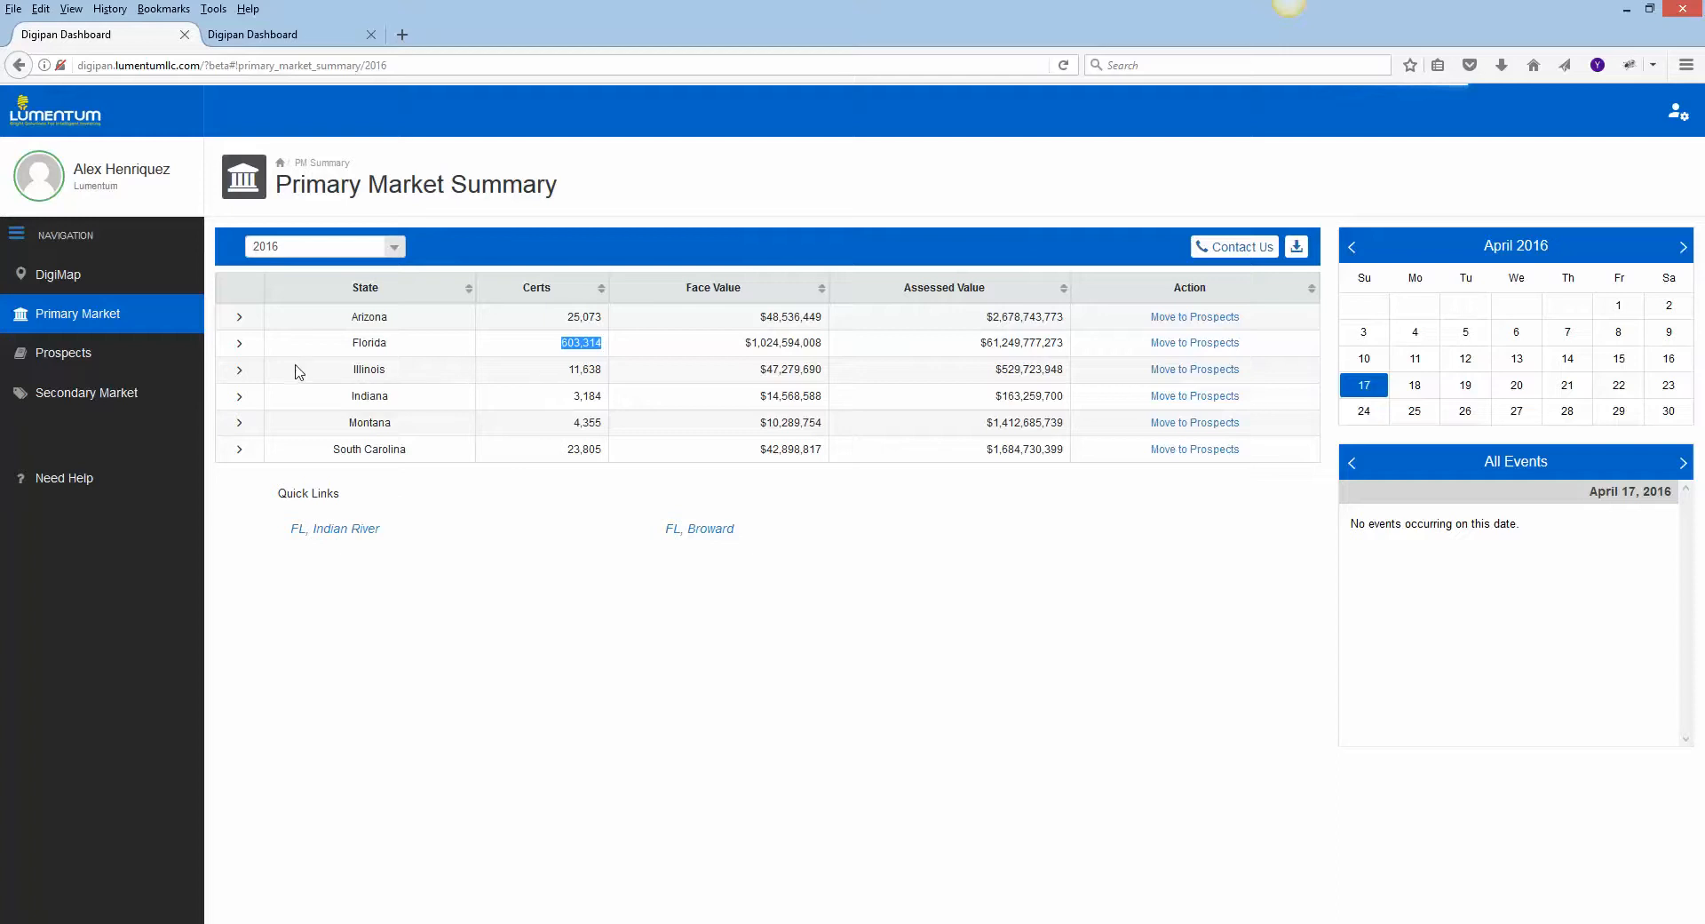
pyautogui.click(239, 343)
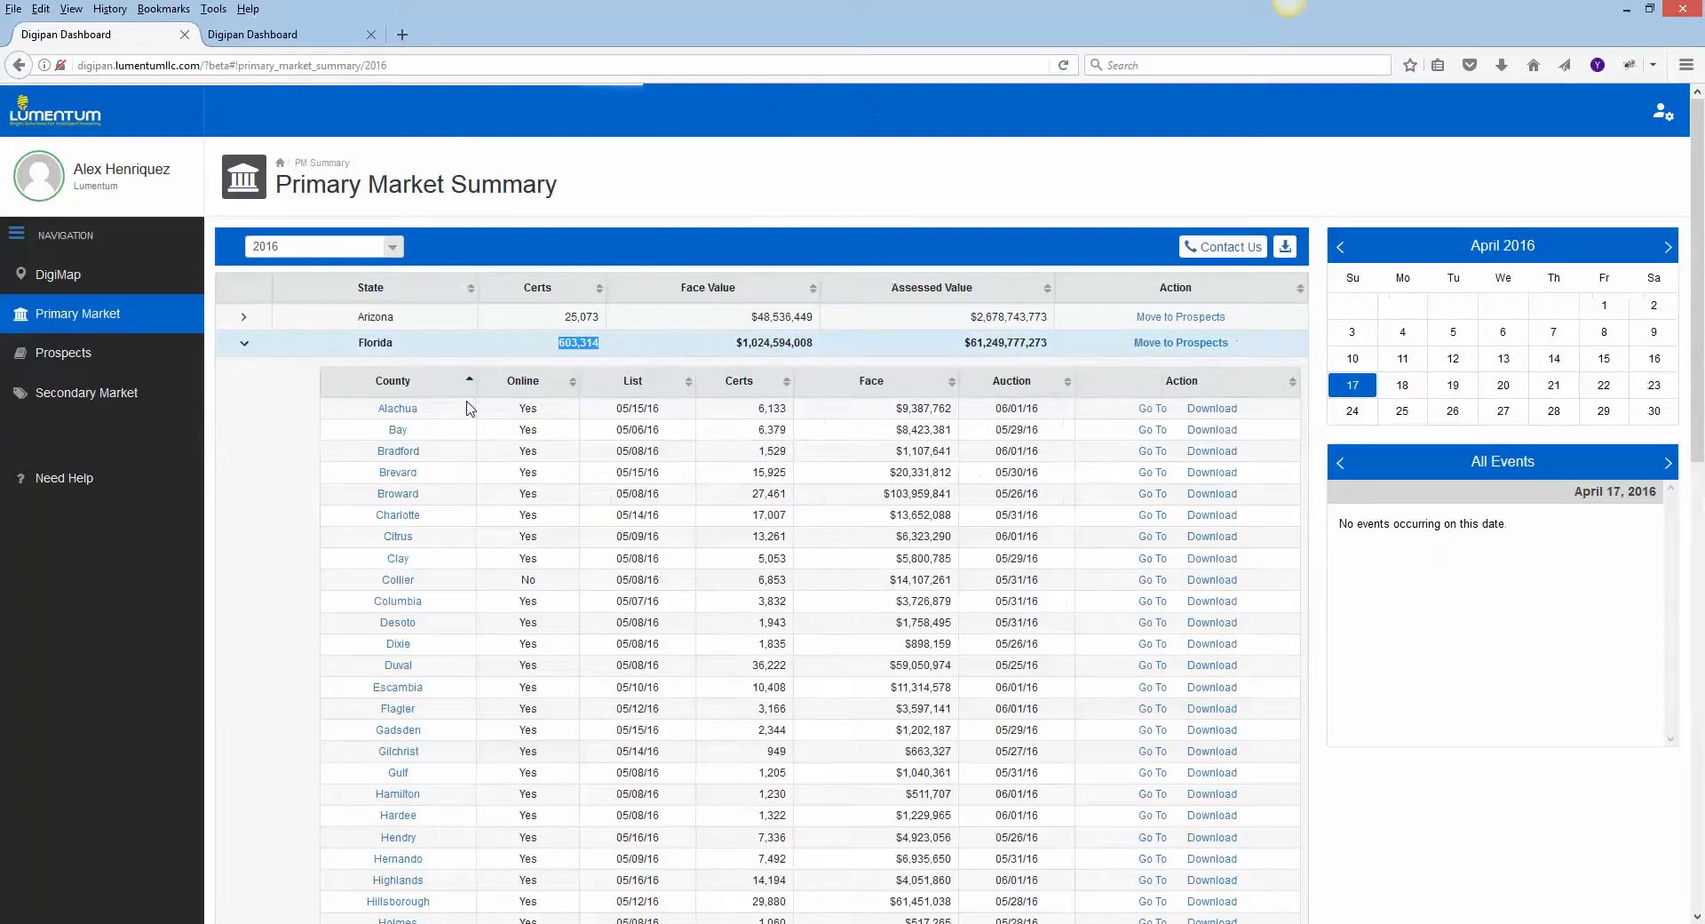
pyautogui.scroll(-4, 467, 408)
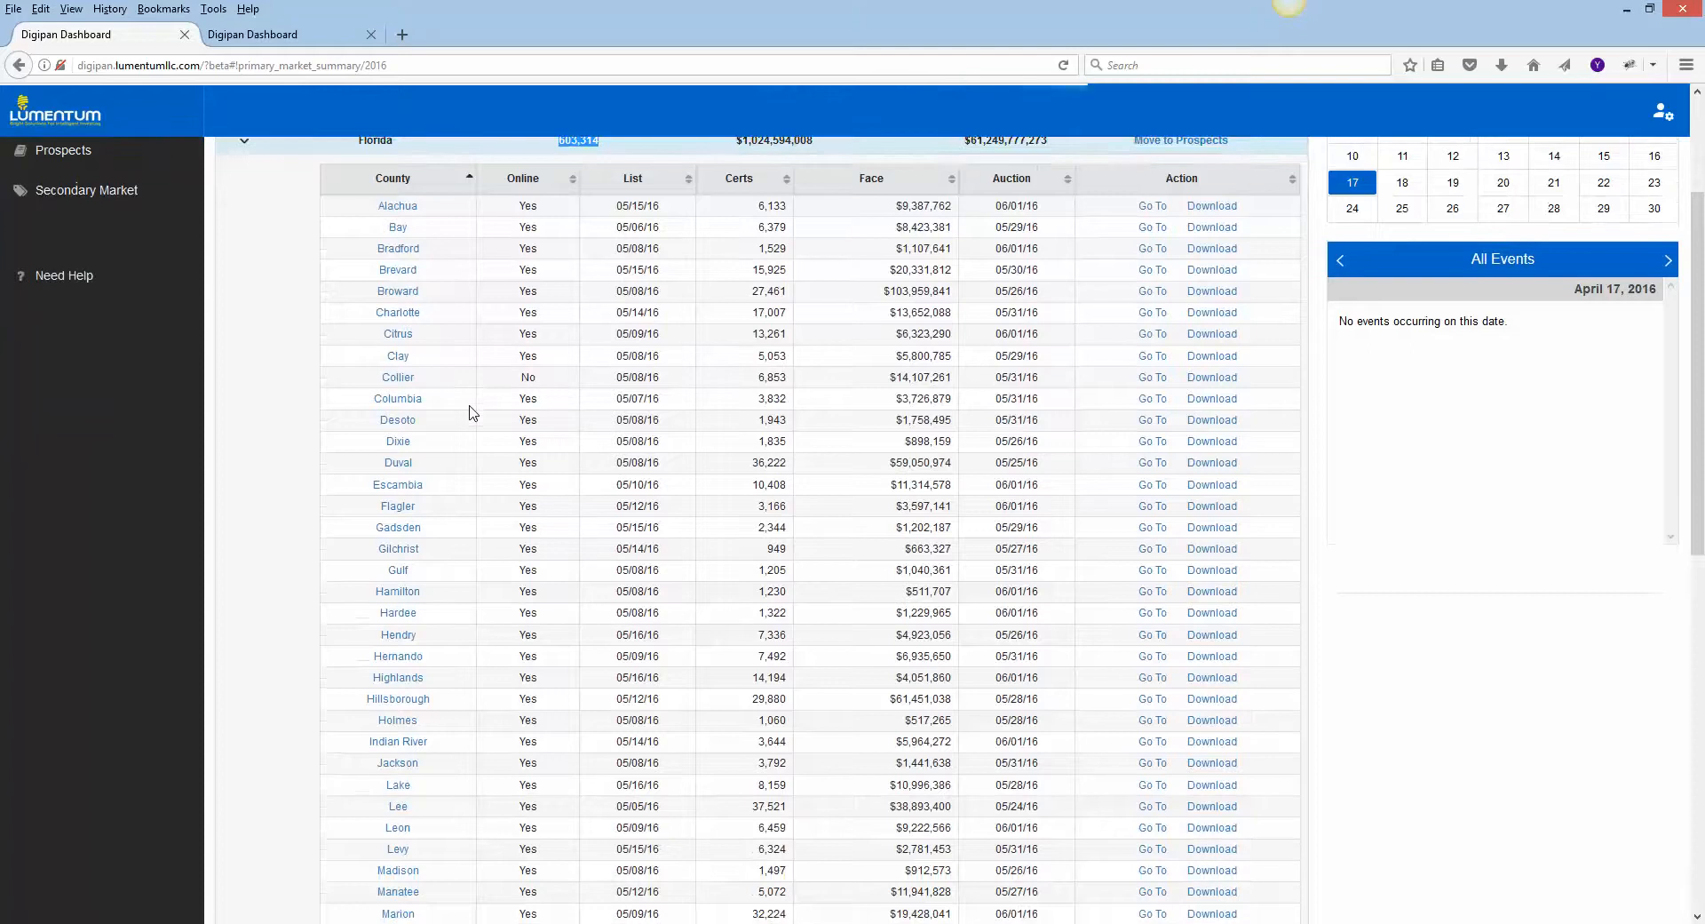
pyautogui.scroll(2, 502, 382)
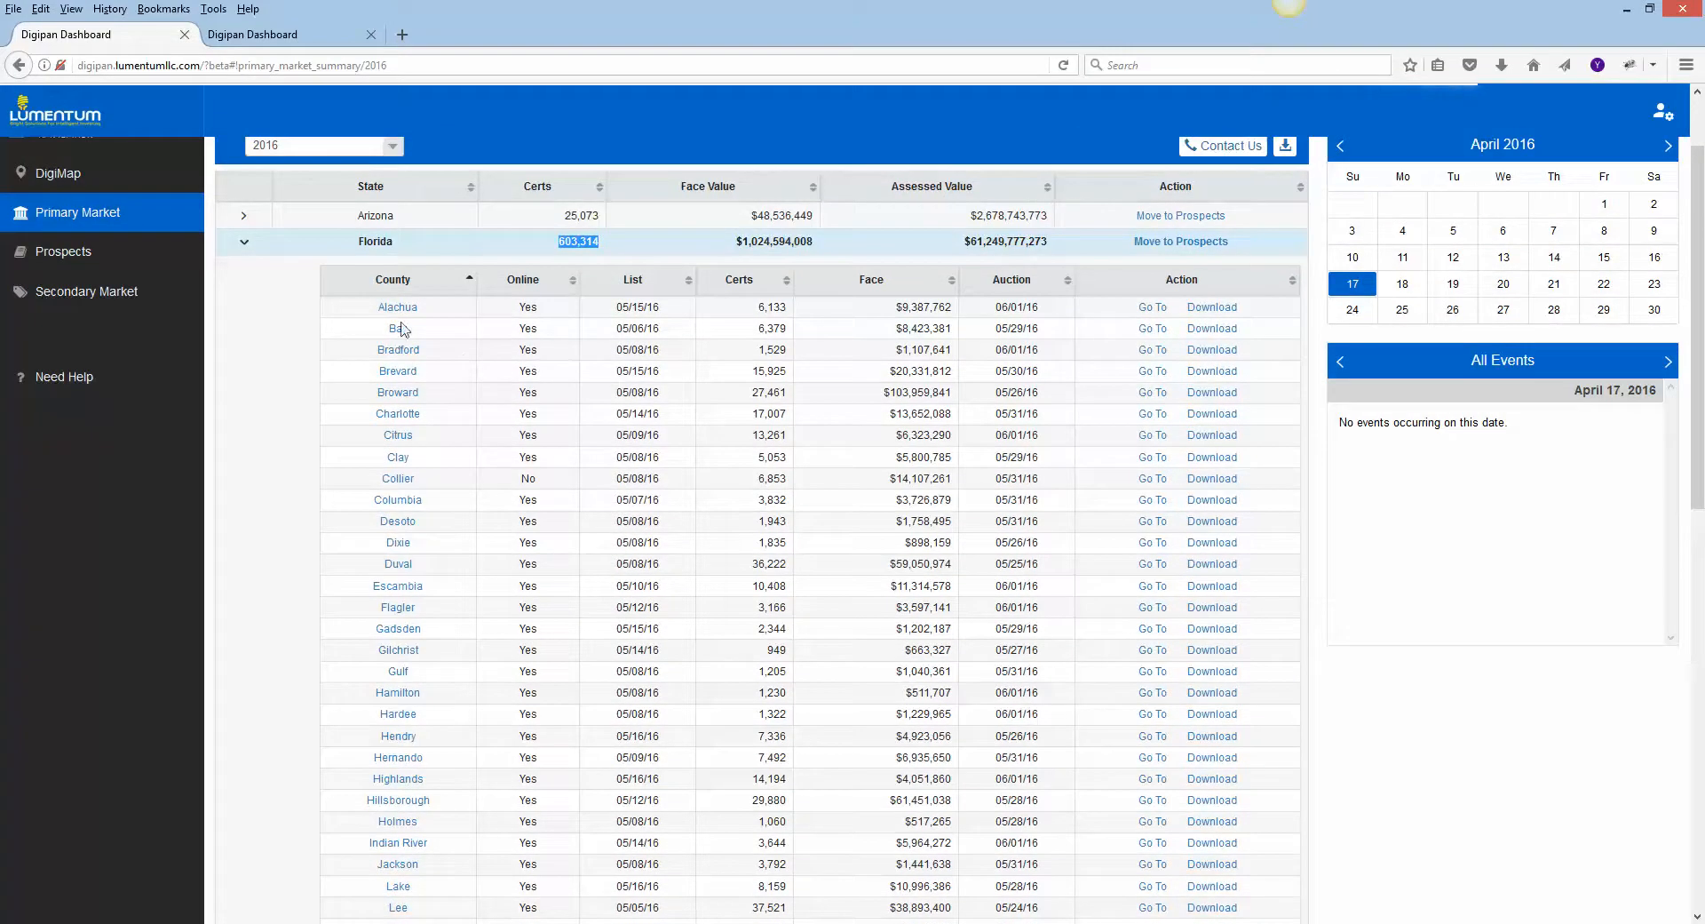
# Review Alachua's auction data in the county list, and open the research page for Indian River.
pyautogui.moveTo(756, 306); pyautogui.dragTo(1041, 310)
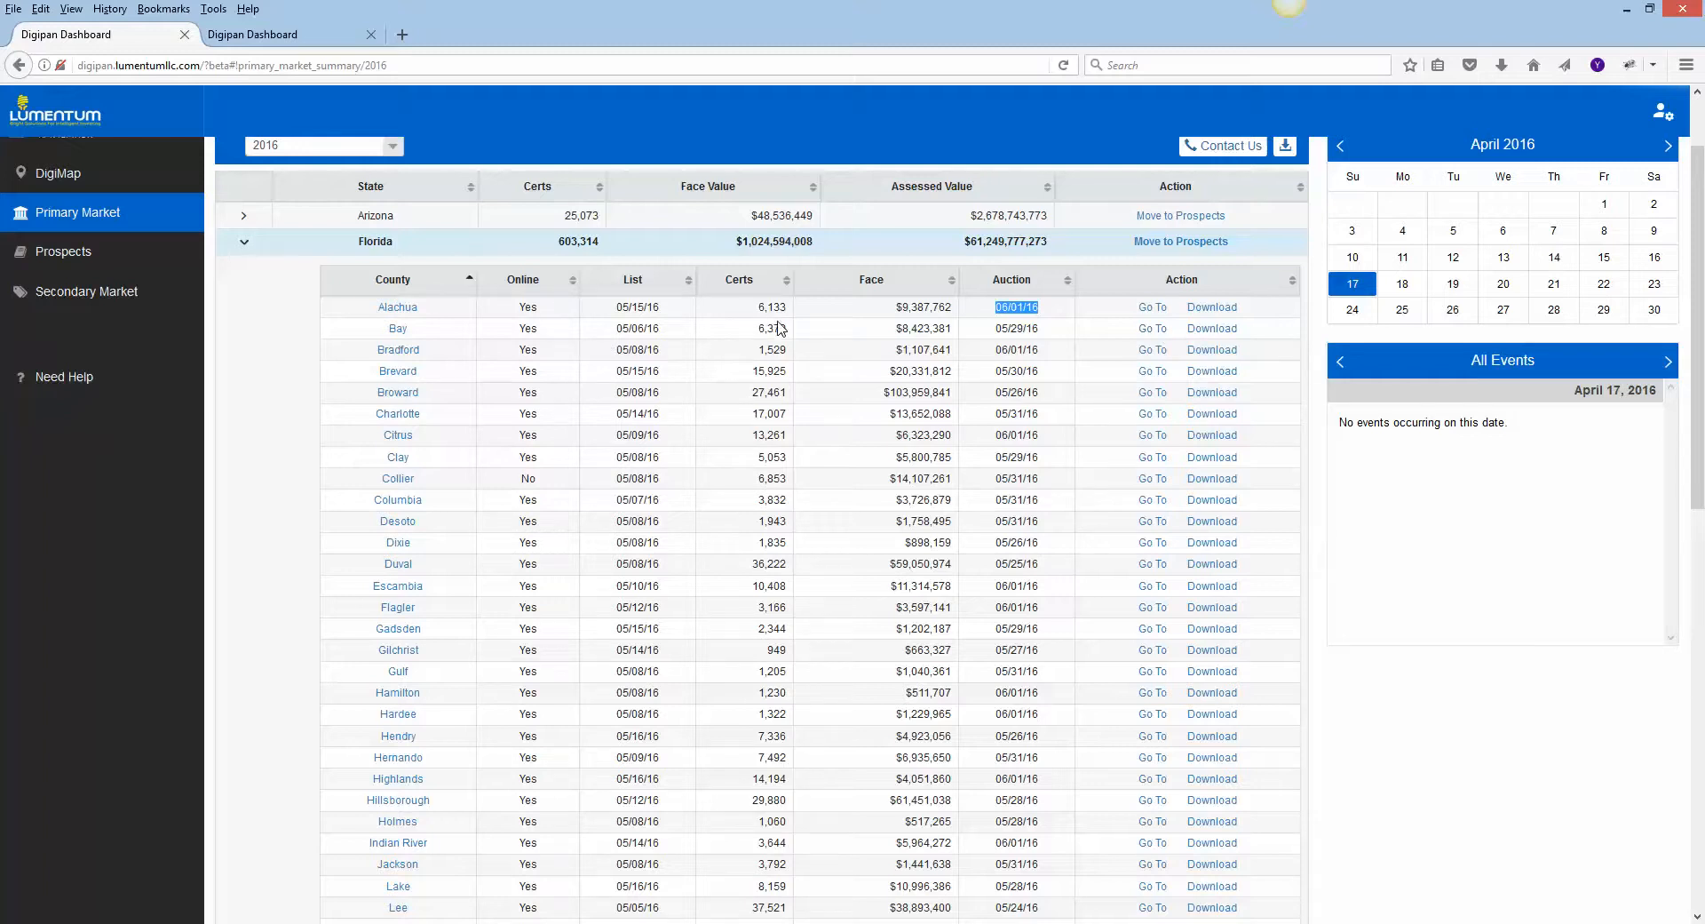
pyautogui.scroll(-6, 302, 418)
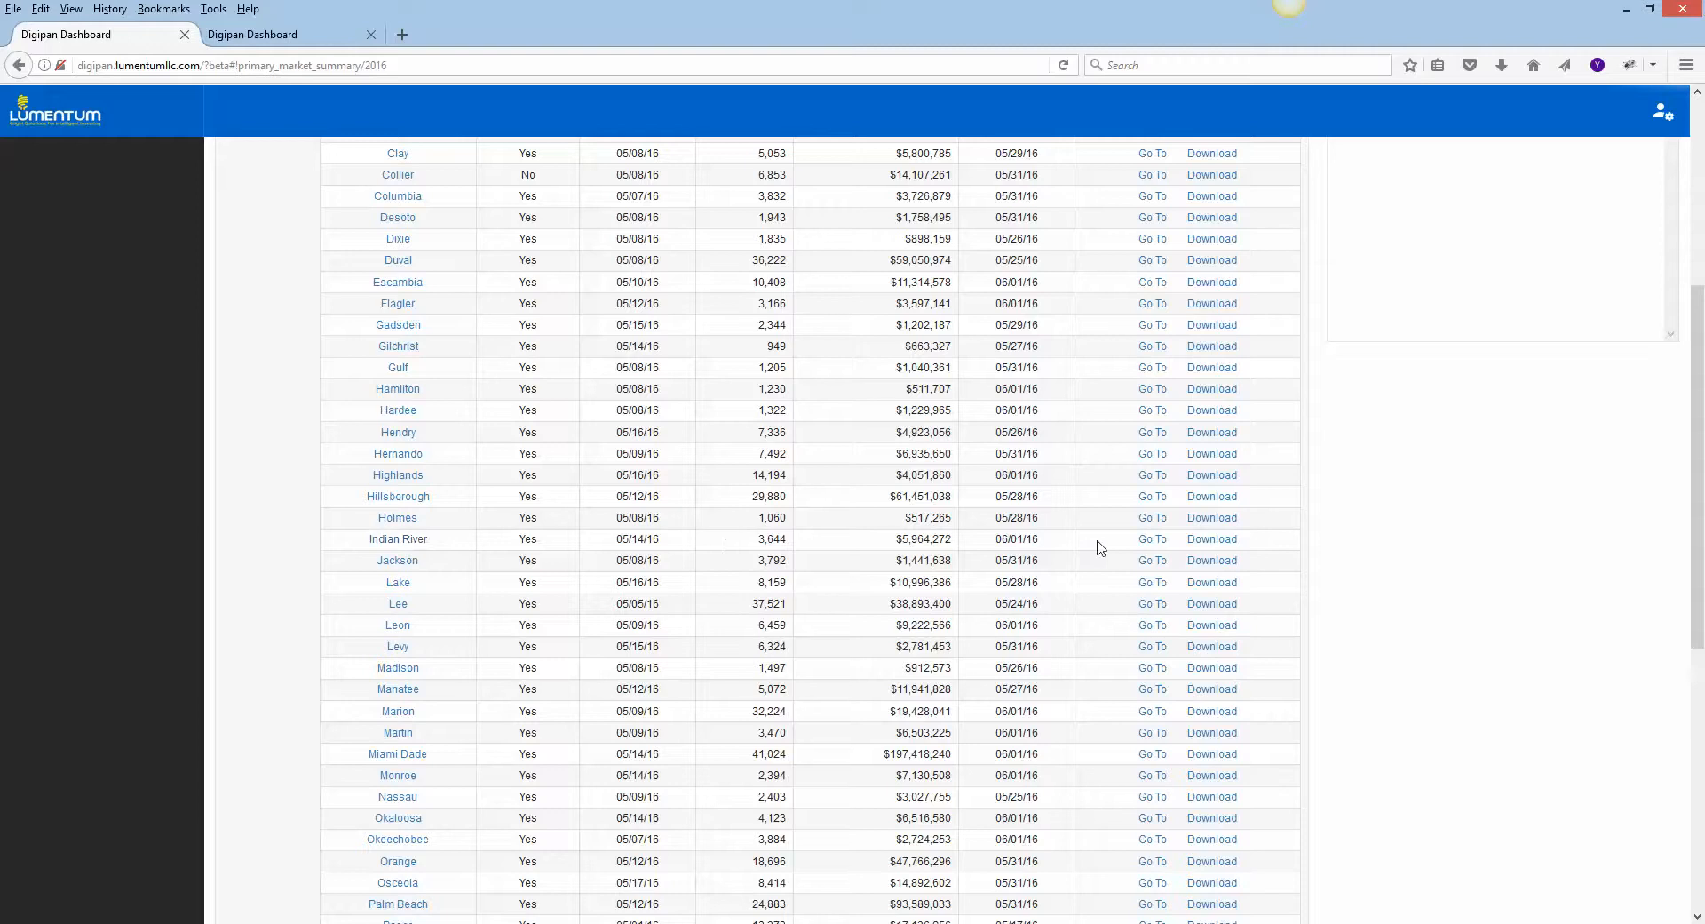
pyautogui.click(410, 542)
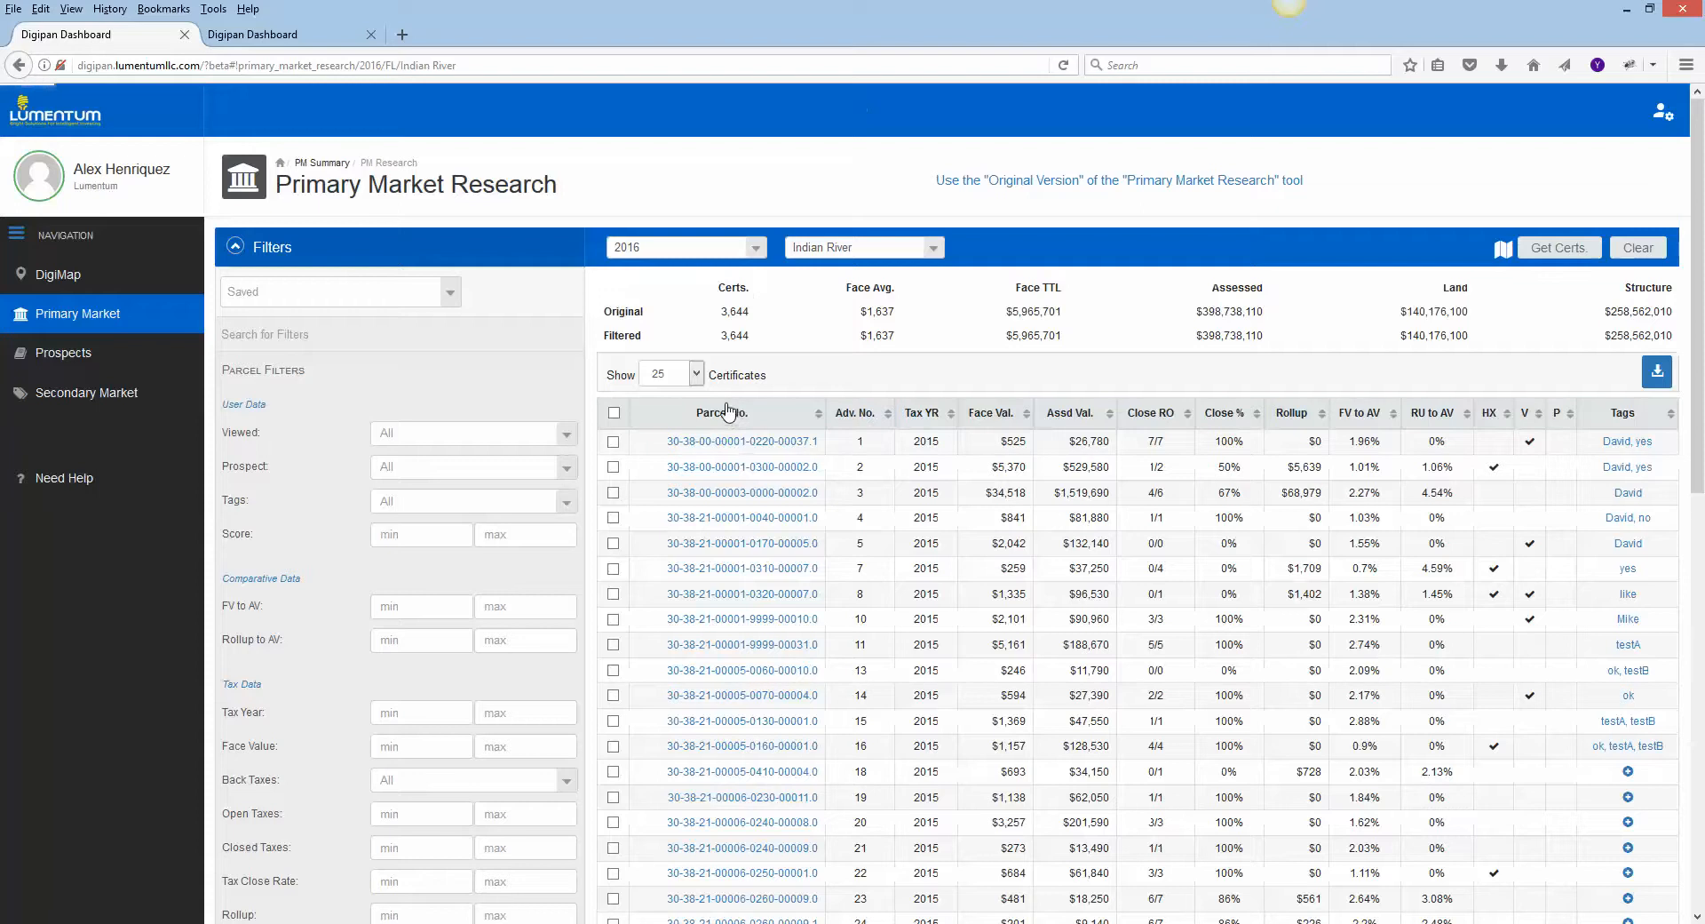
# Read the explanation of the FV to AV filter under Comparative Data.
pyautogui.scroll(-2, 843, 408)
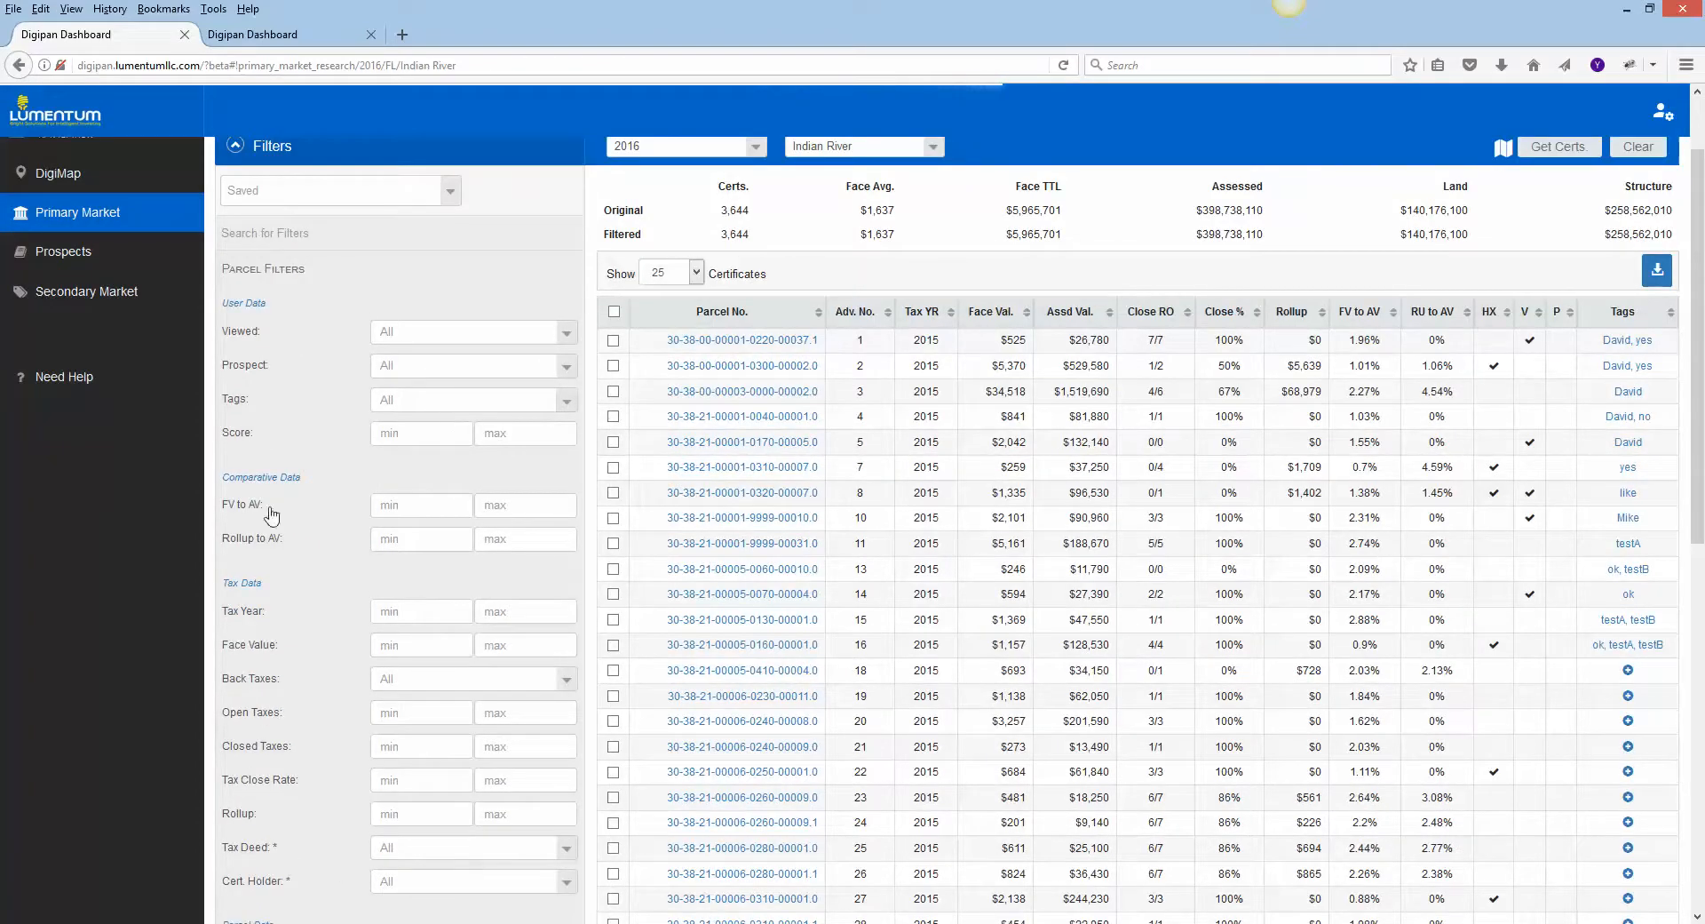
pyautogui.moveTo(240, 512)
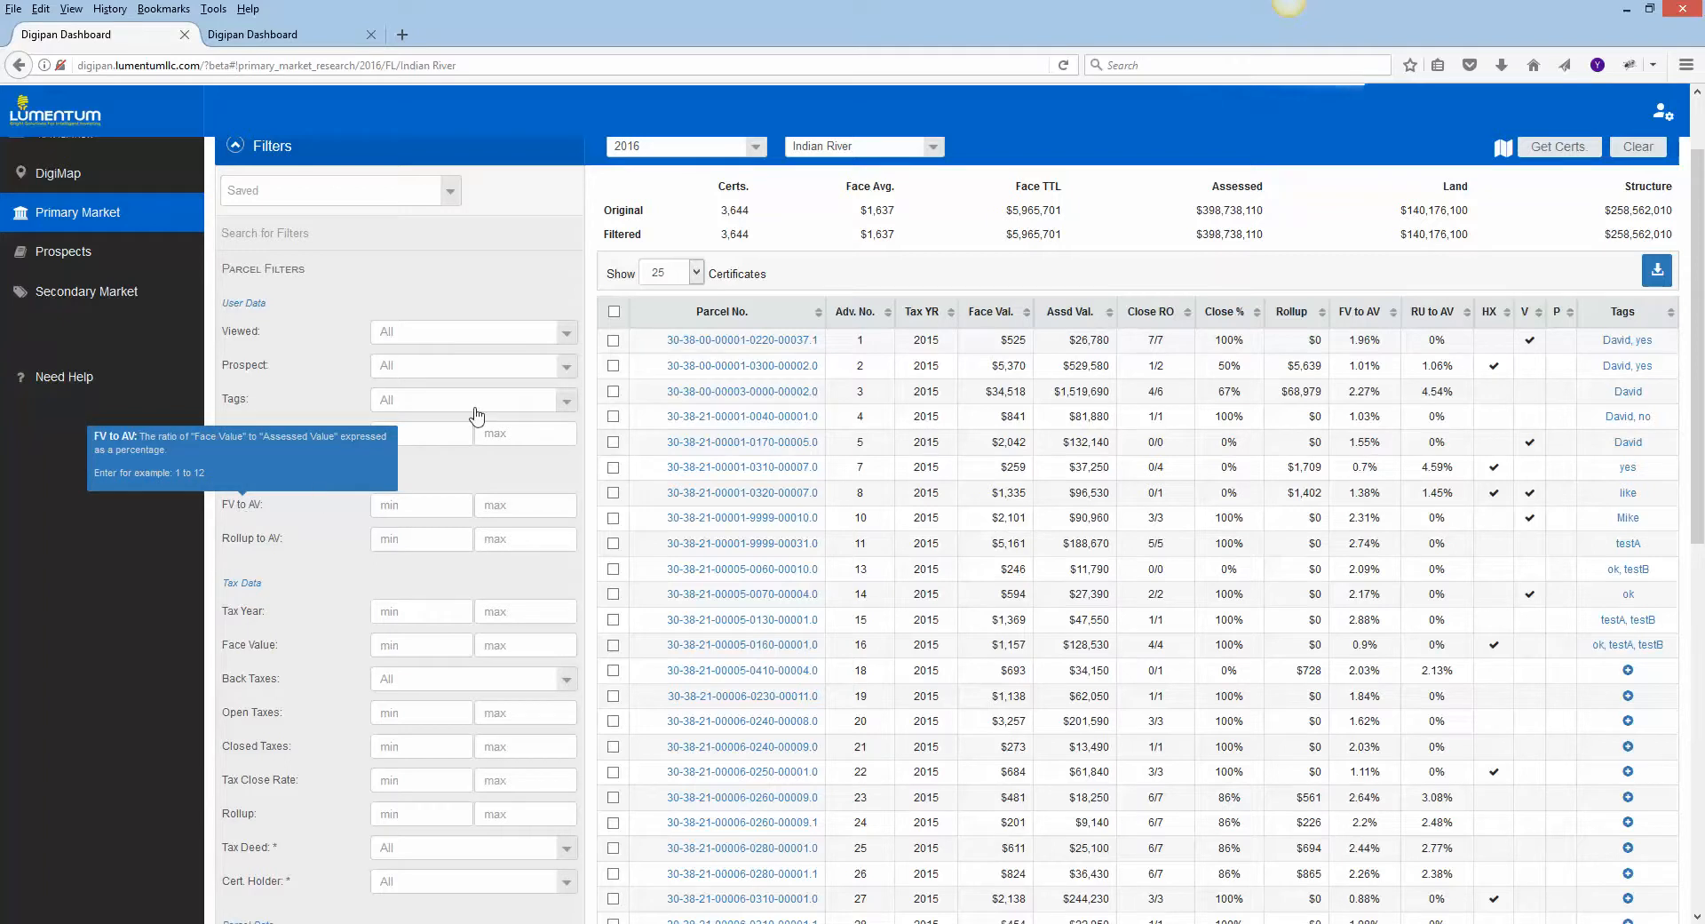
pyautogui.scroll(2, 513, 308)
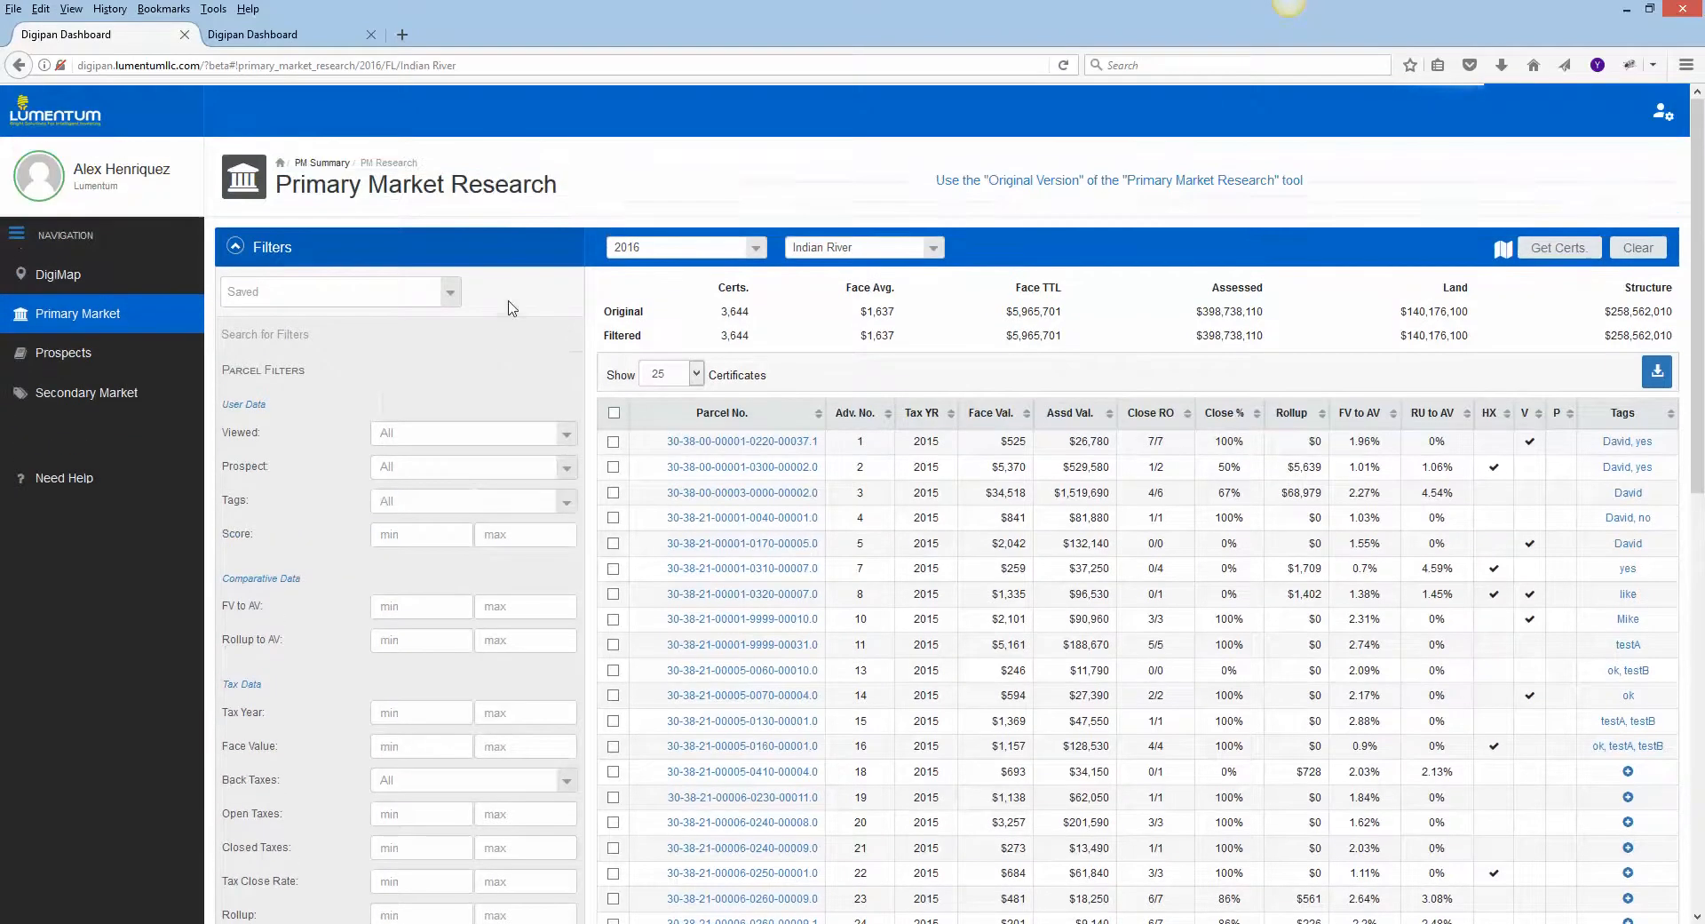
# Open the property card of the first listed parcel and review its Property, Structure and Backtaxes details.
pyautogui.click(760, 441)
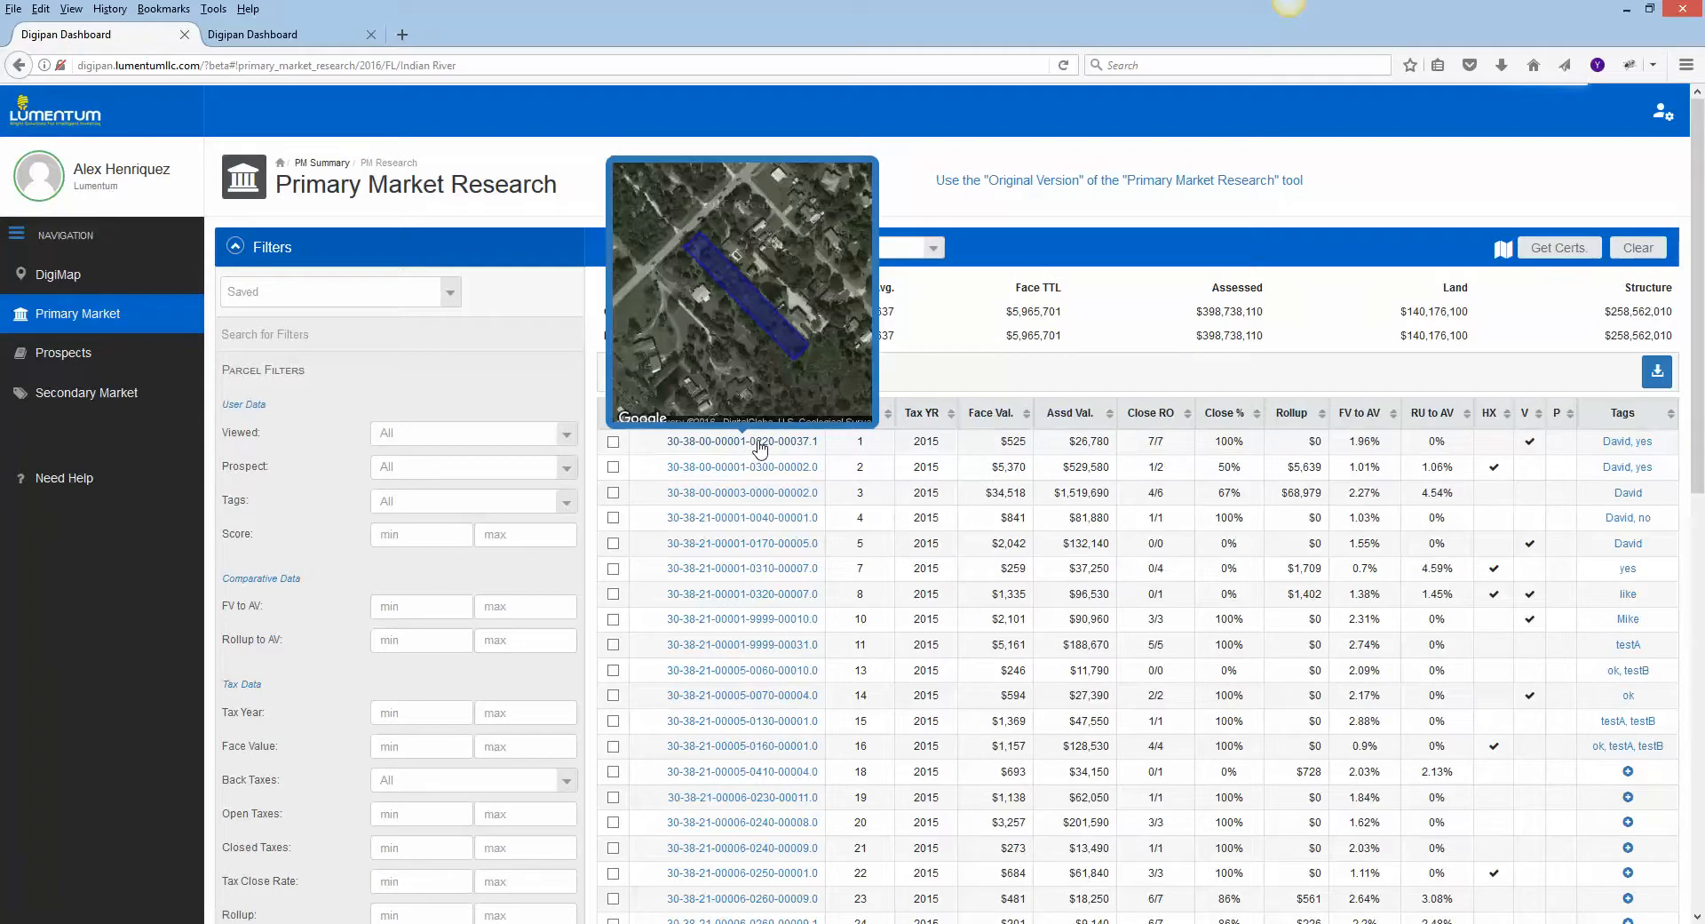
pyautogui.click(760, 447)
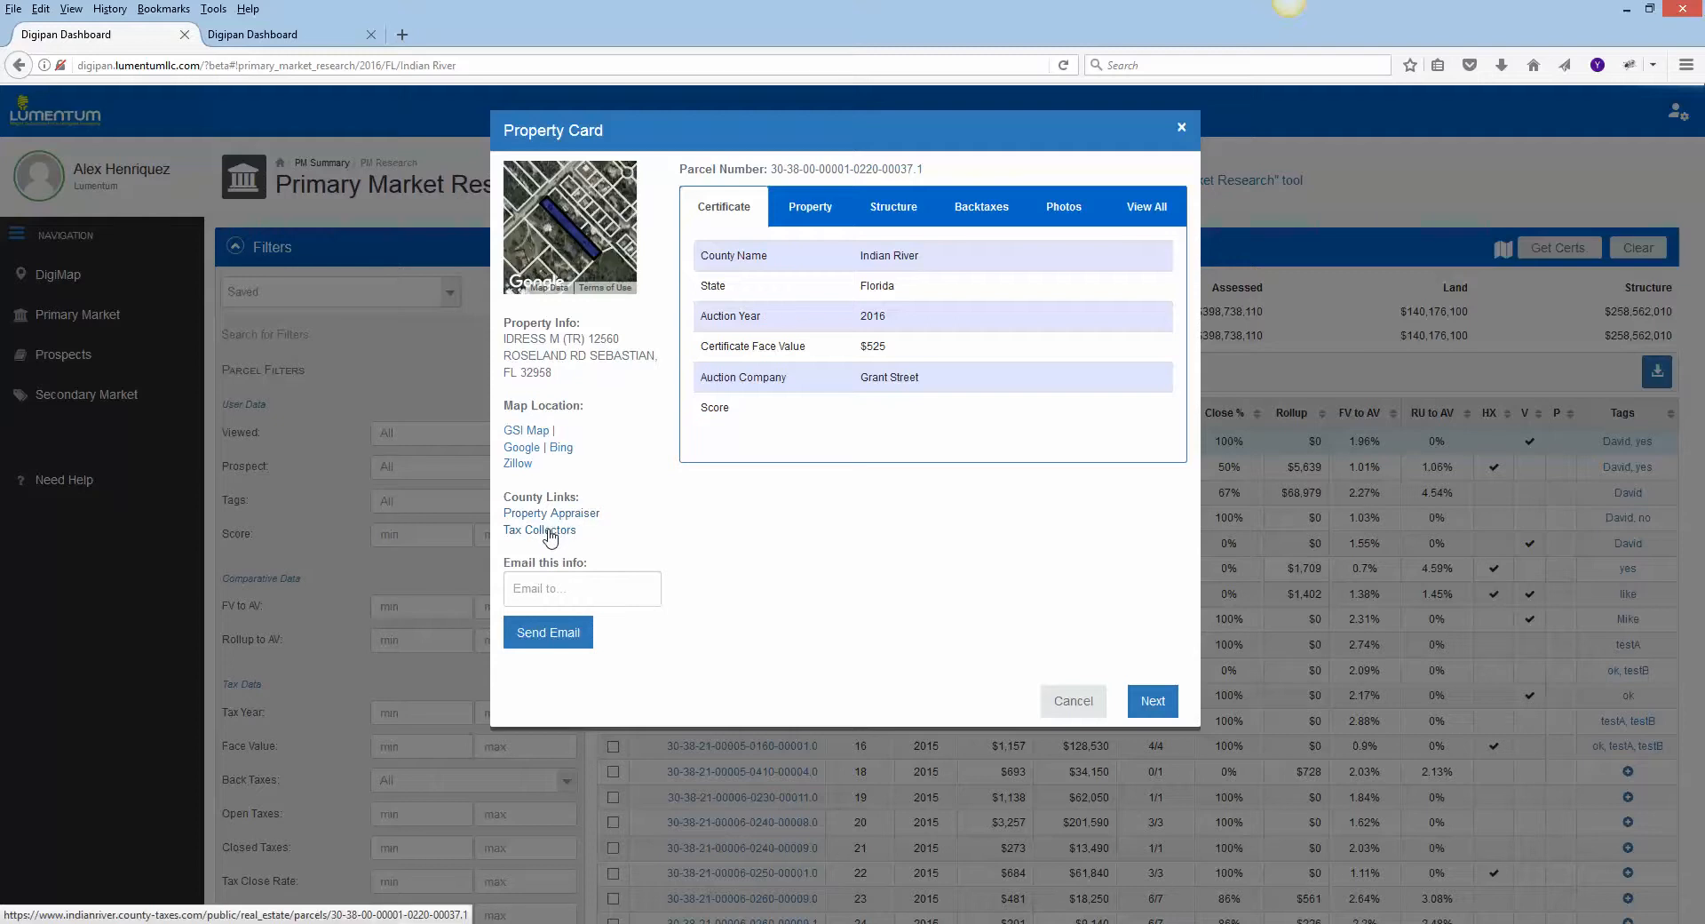
pyautogui.click(817, 213)
pyautogui.click(887, 213)
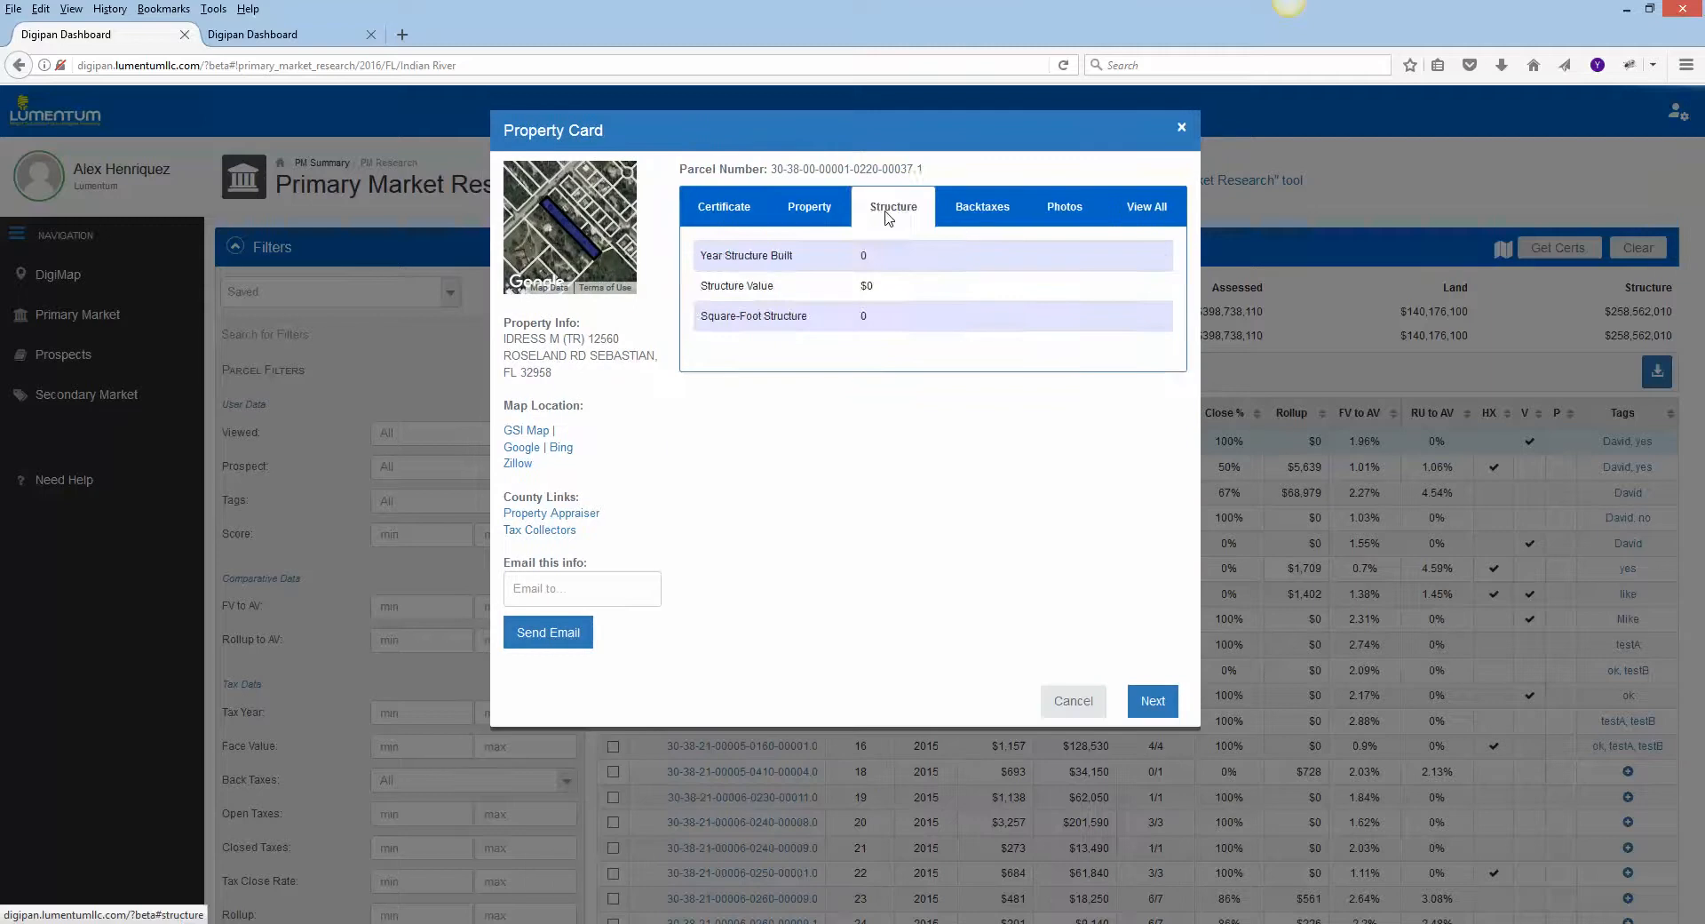
pyautogui.click(965, 218)
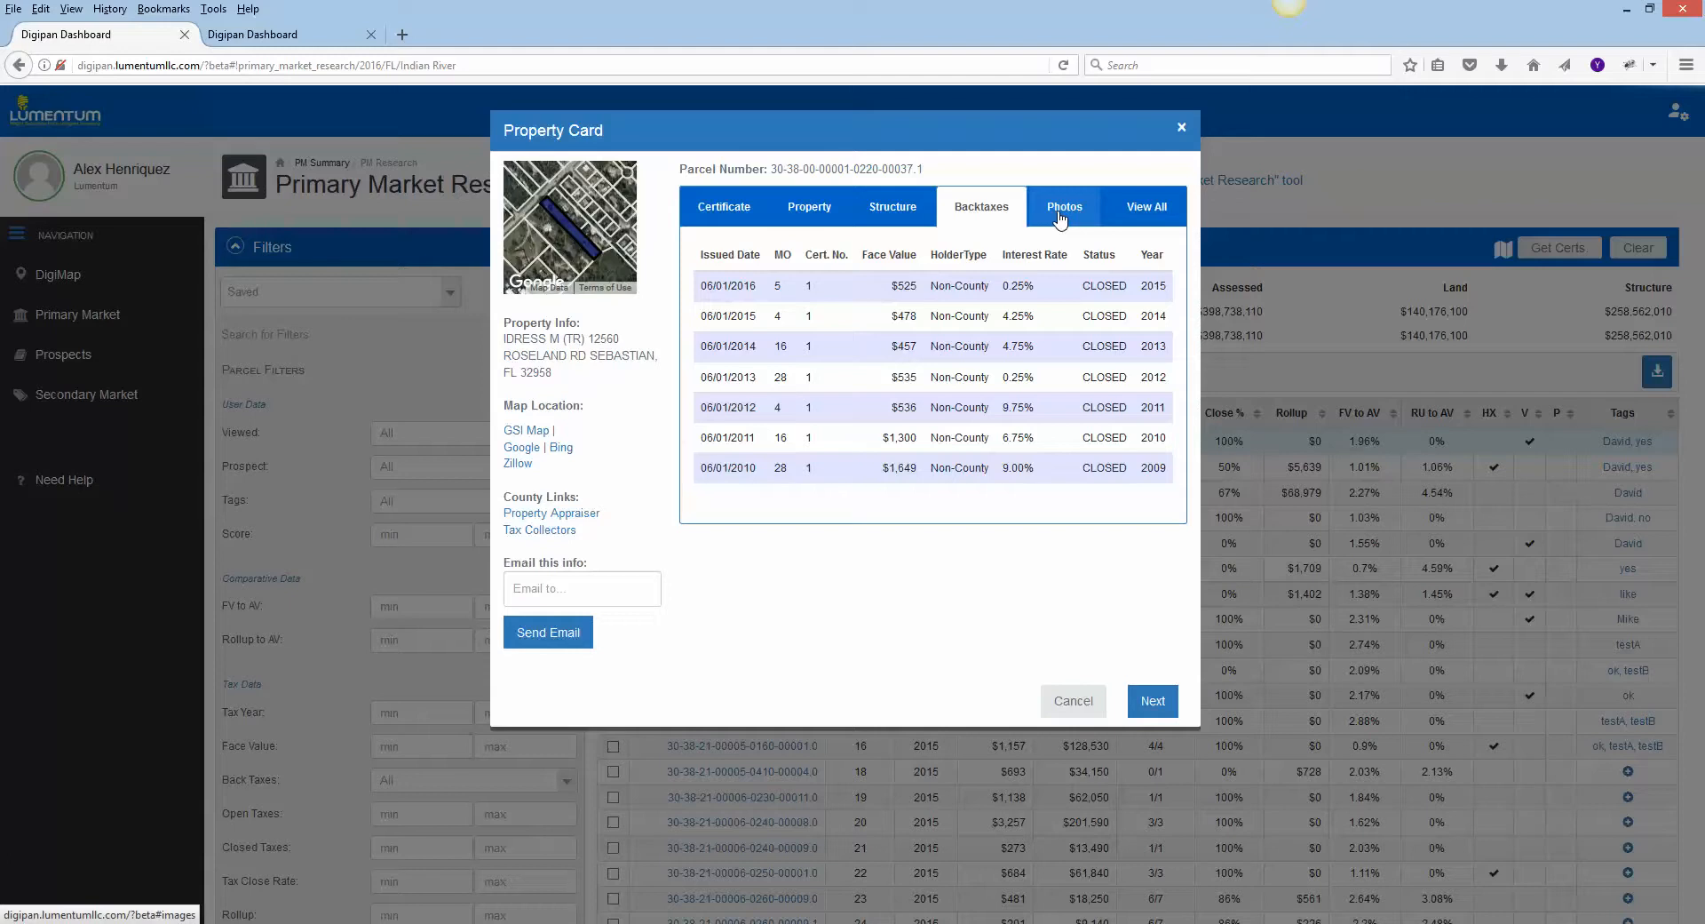
# Show all of the parcel's details together, set View All as the default option, and close the property card.
pyautogui.click(1121, 211)
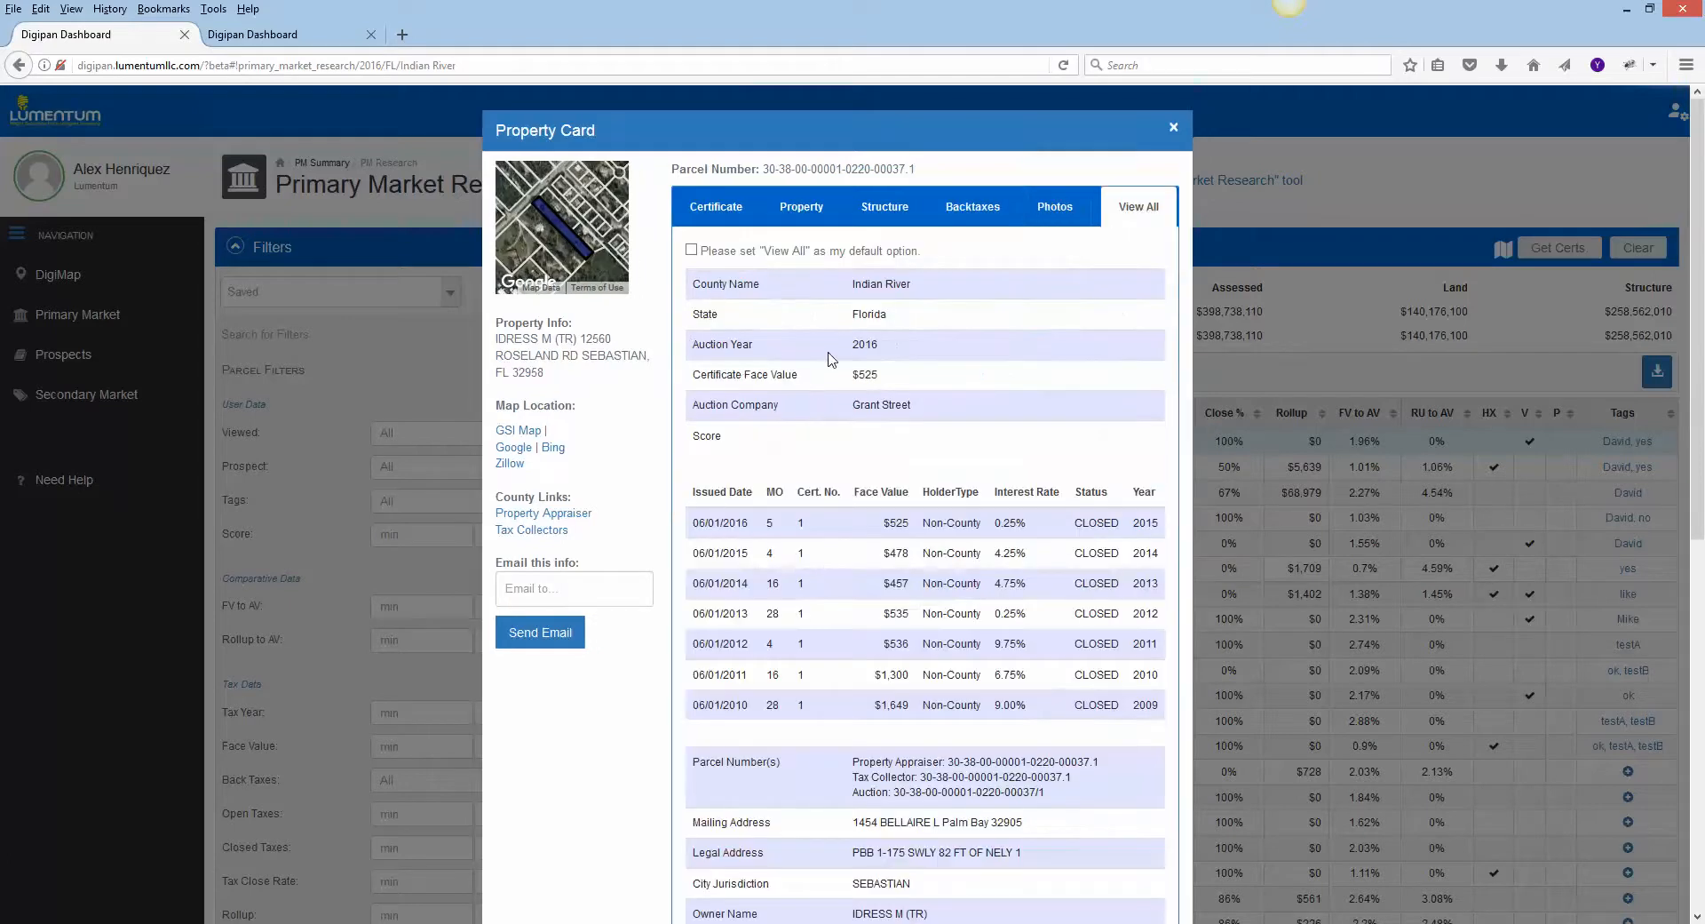
pyautogui.scroll(-5, 832, 362)
pyautogui.scroll(5, 835, 371)
pyautogui.click(691, 251)
pyautogui.click(1173, 128)
# Look through the available parcel filters, from User Data down to the value filters under Parcel Data.
pyautogui.scroll(-2, 820, 362)
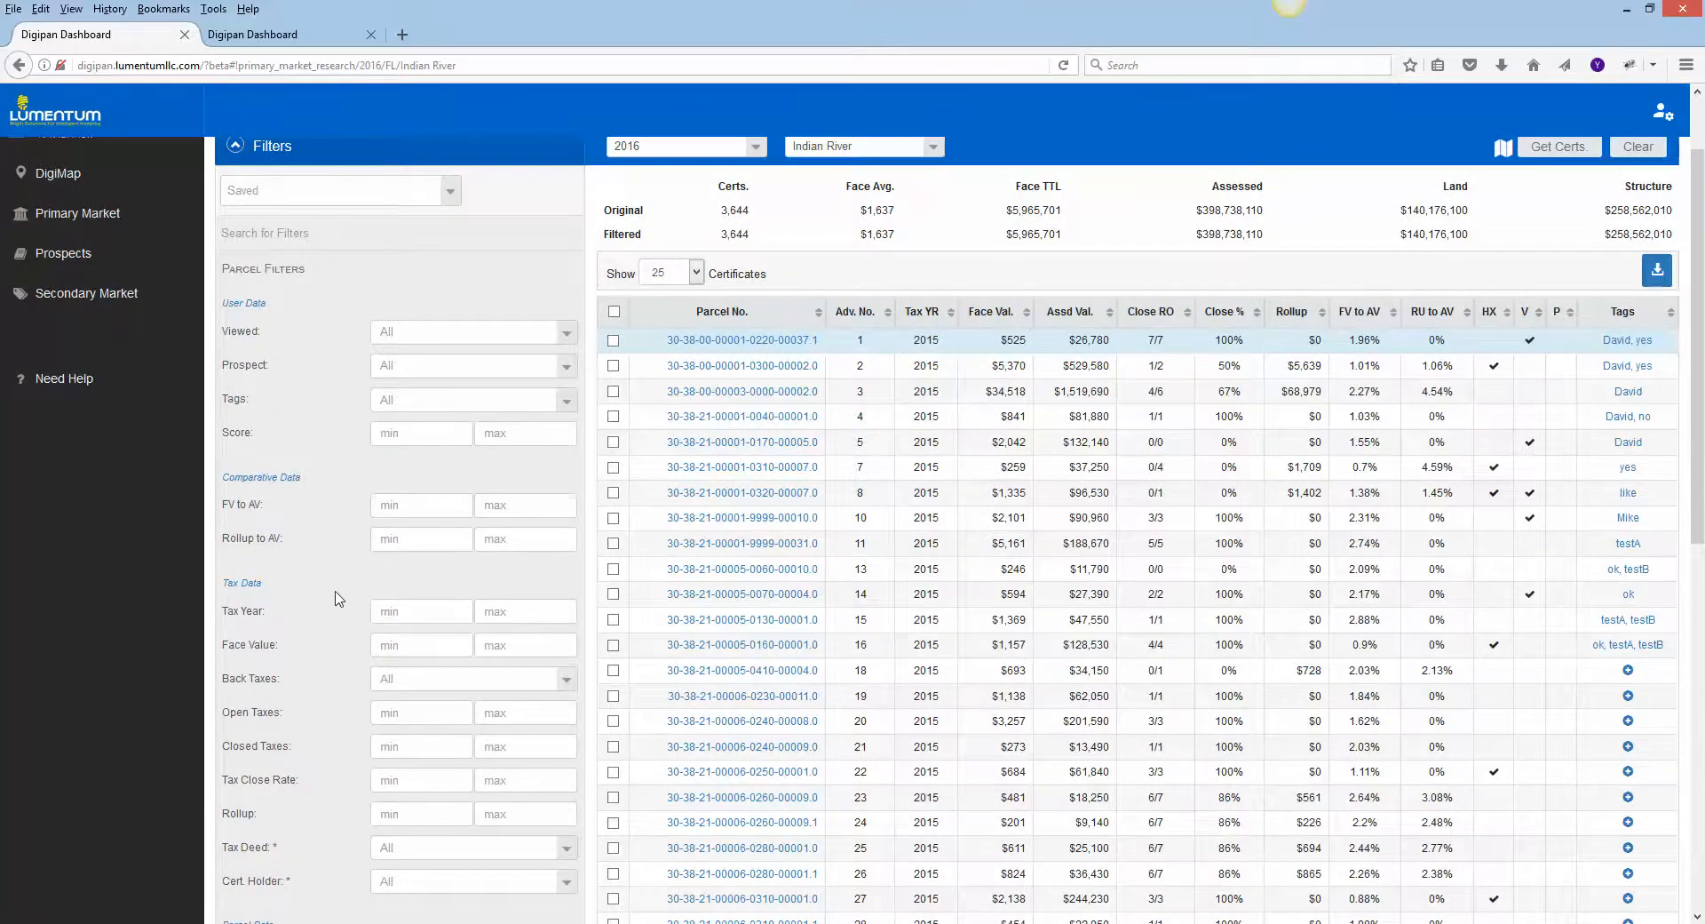
pyautogui.scroll(-2, 337, 597)
pyautogui.scroll(-3, 337, 602)
pyautogui.scroll(5, 337, 601)
pyautogui.scroll(-4, 344, 594)
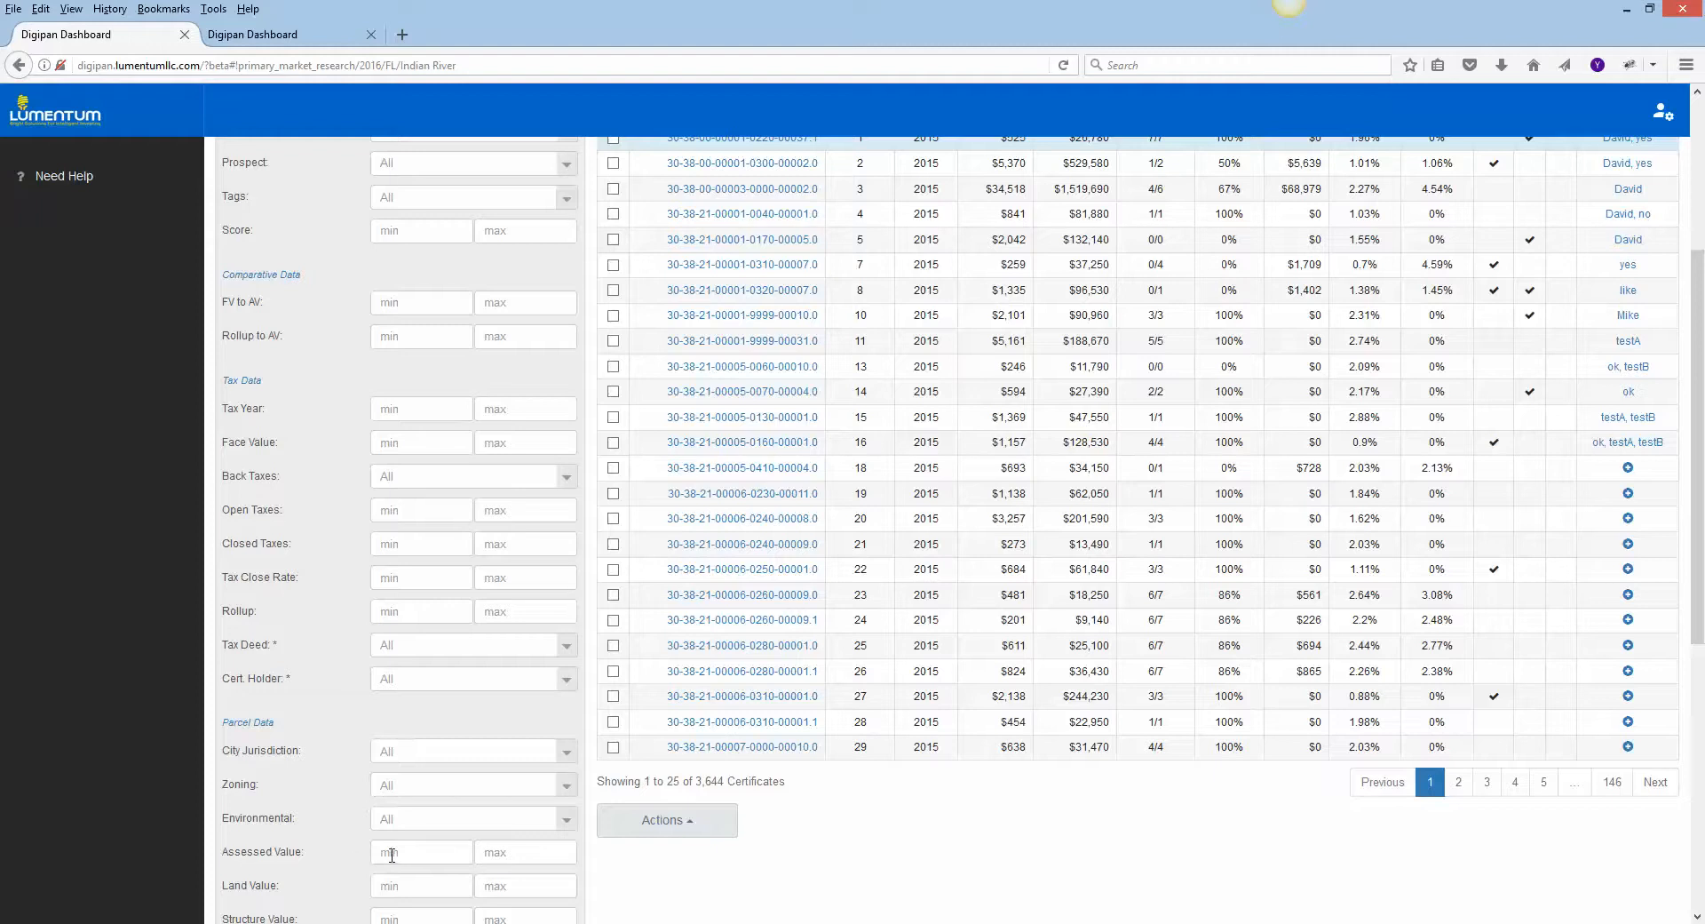
pyautogui.click(392, 854)
pyautogui.scroll(4, 391, 697)
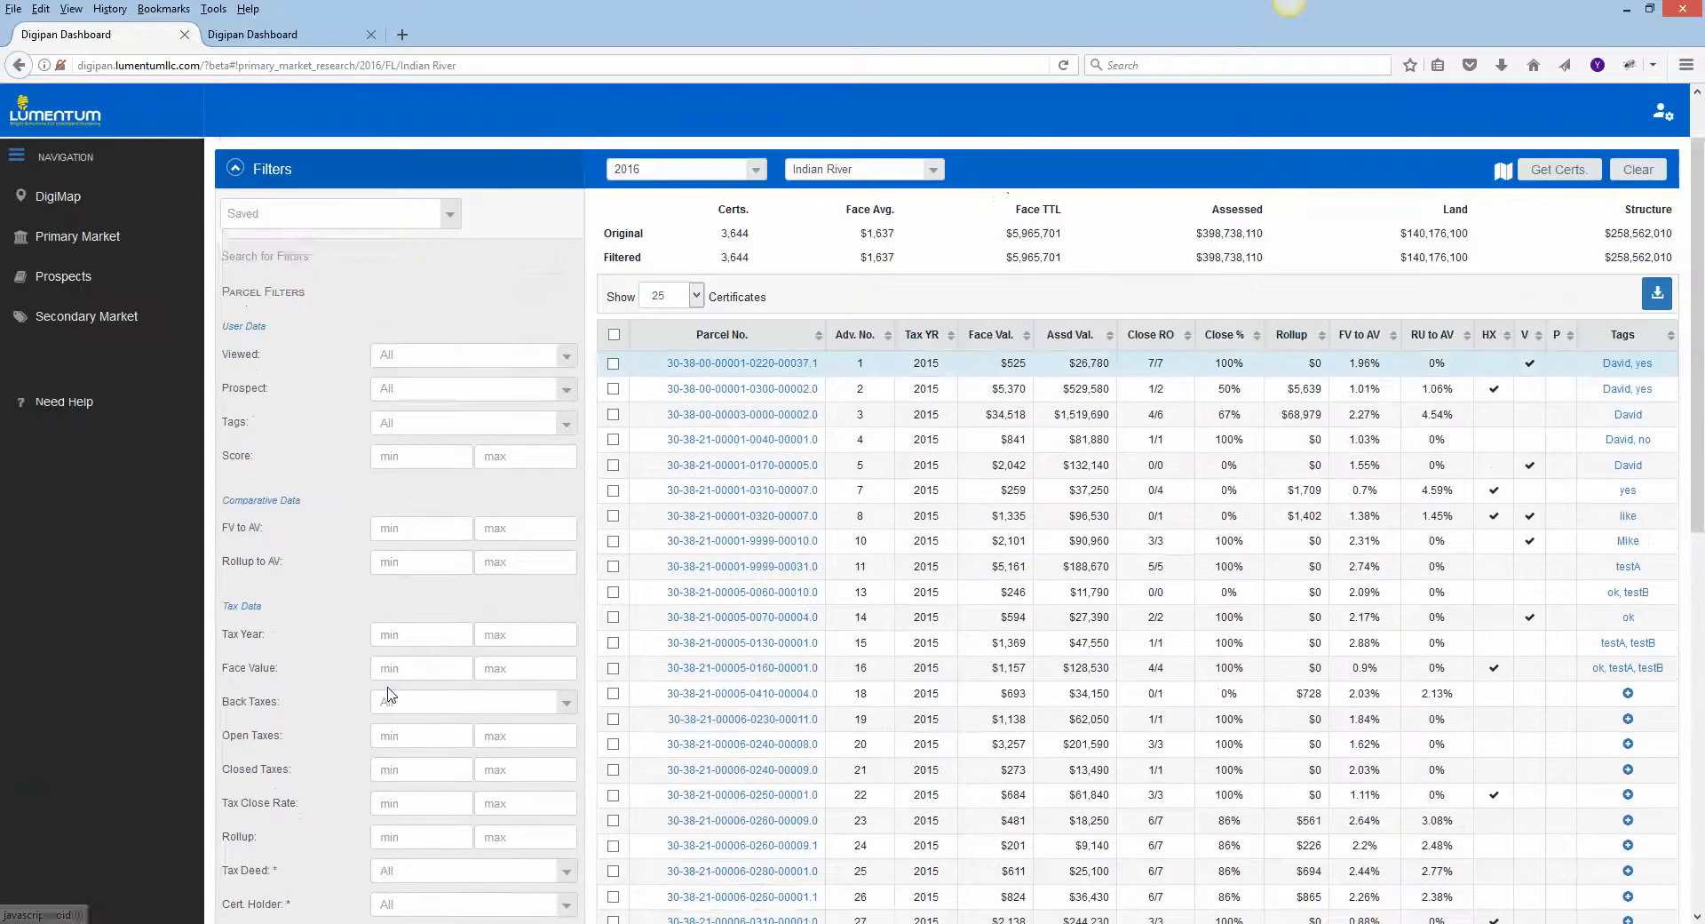
# Find the Assessed Value filter by searching for "Asse", set its minimum to 50000, and clear the filter search.
pyautogui.click(289, 336)
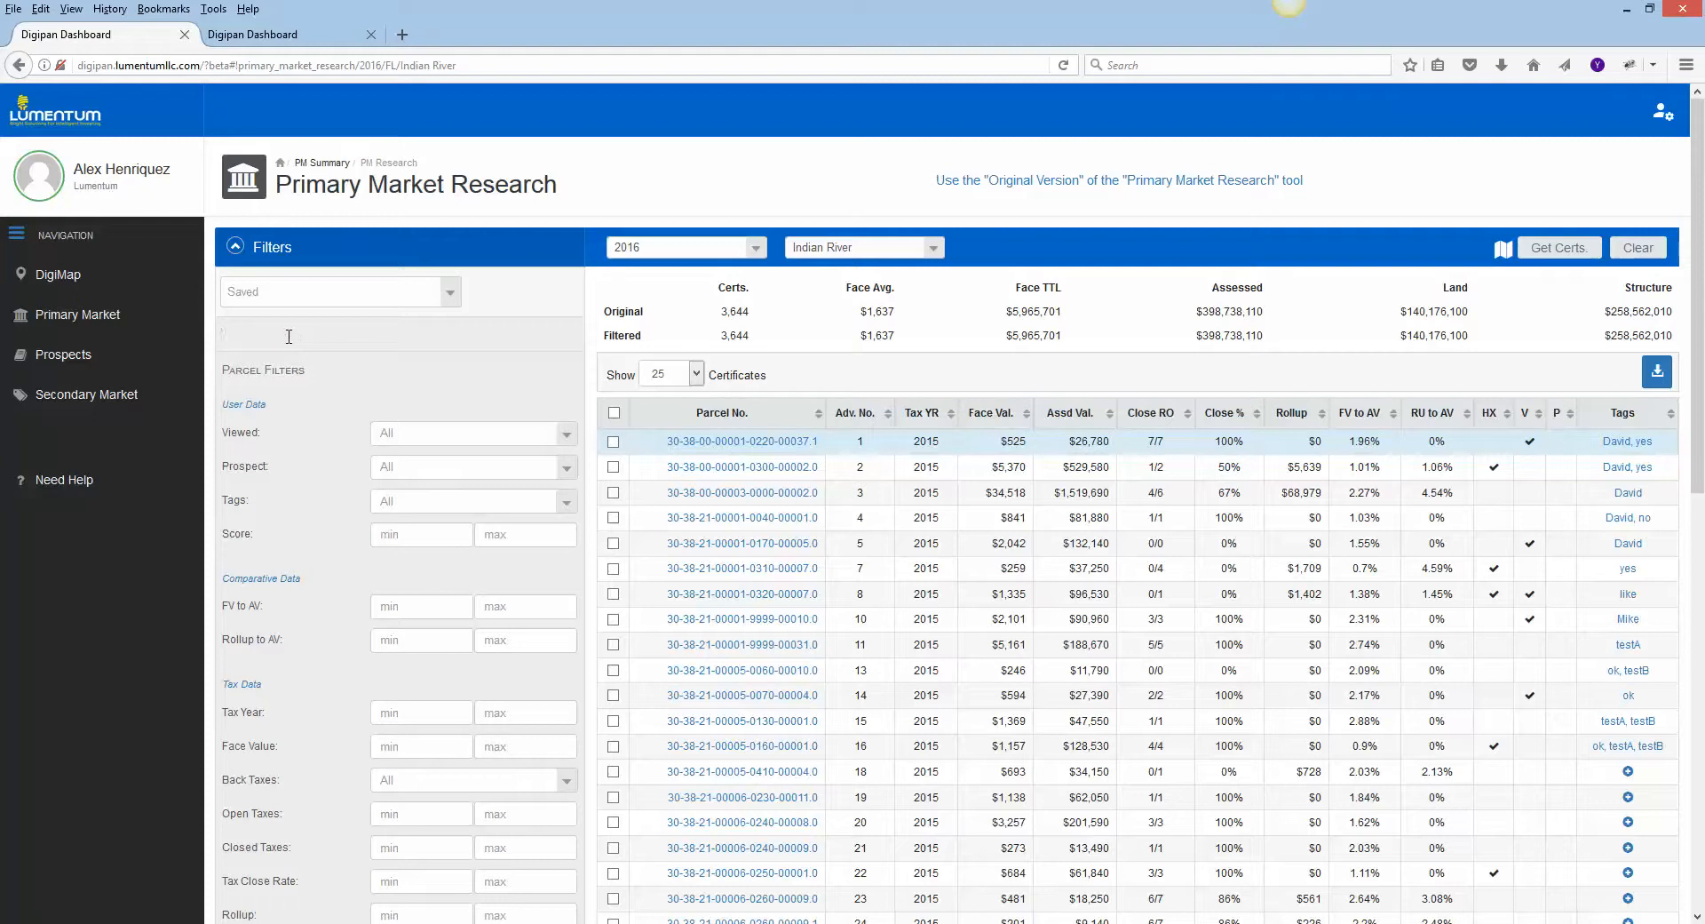
pyautogui.write('Asse')
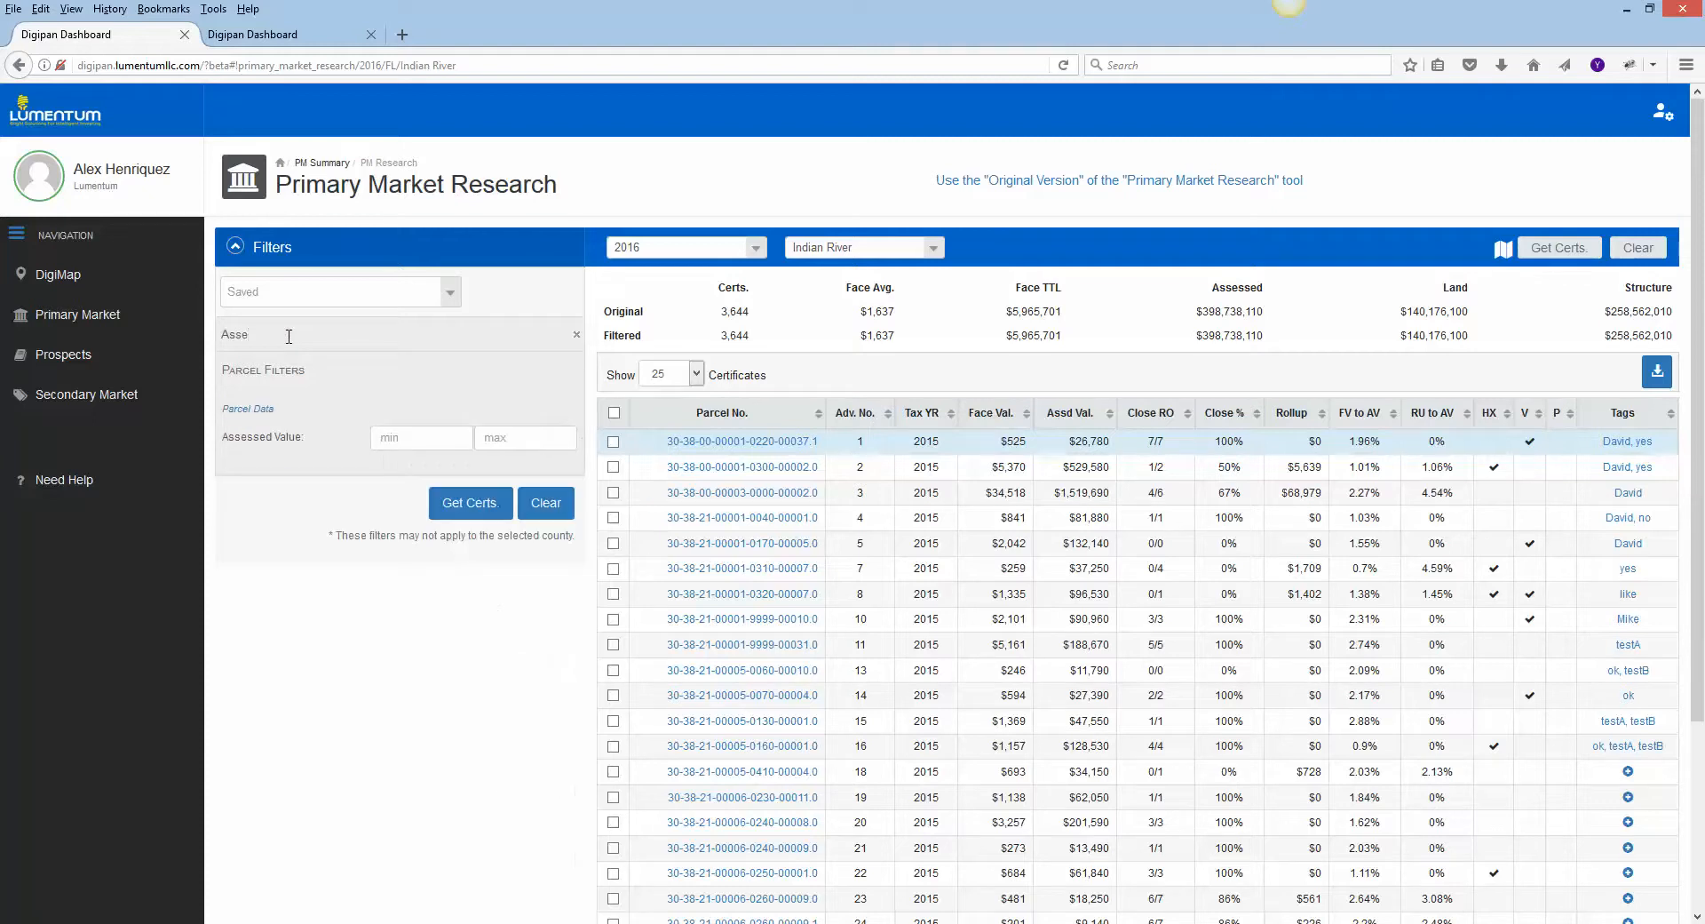
pyautogui.click(389, 434)
pyautogui.write('5')
pyautogui.press('BackSpace')
pyautogui.press('BackSpace')
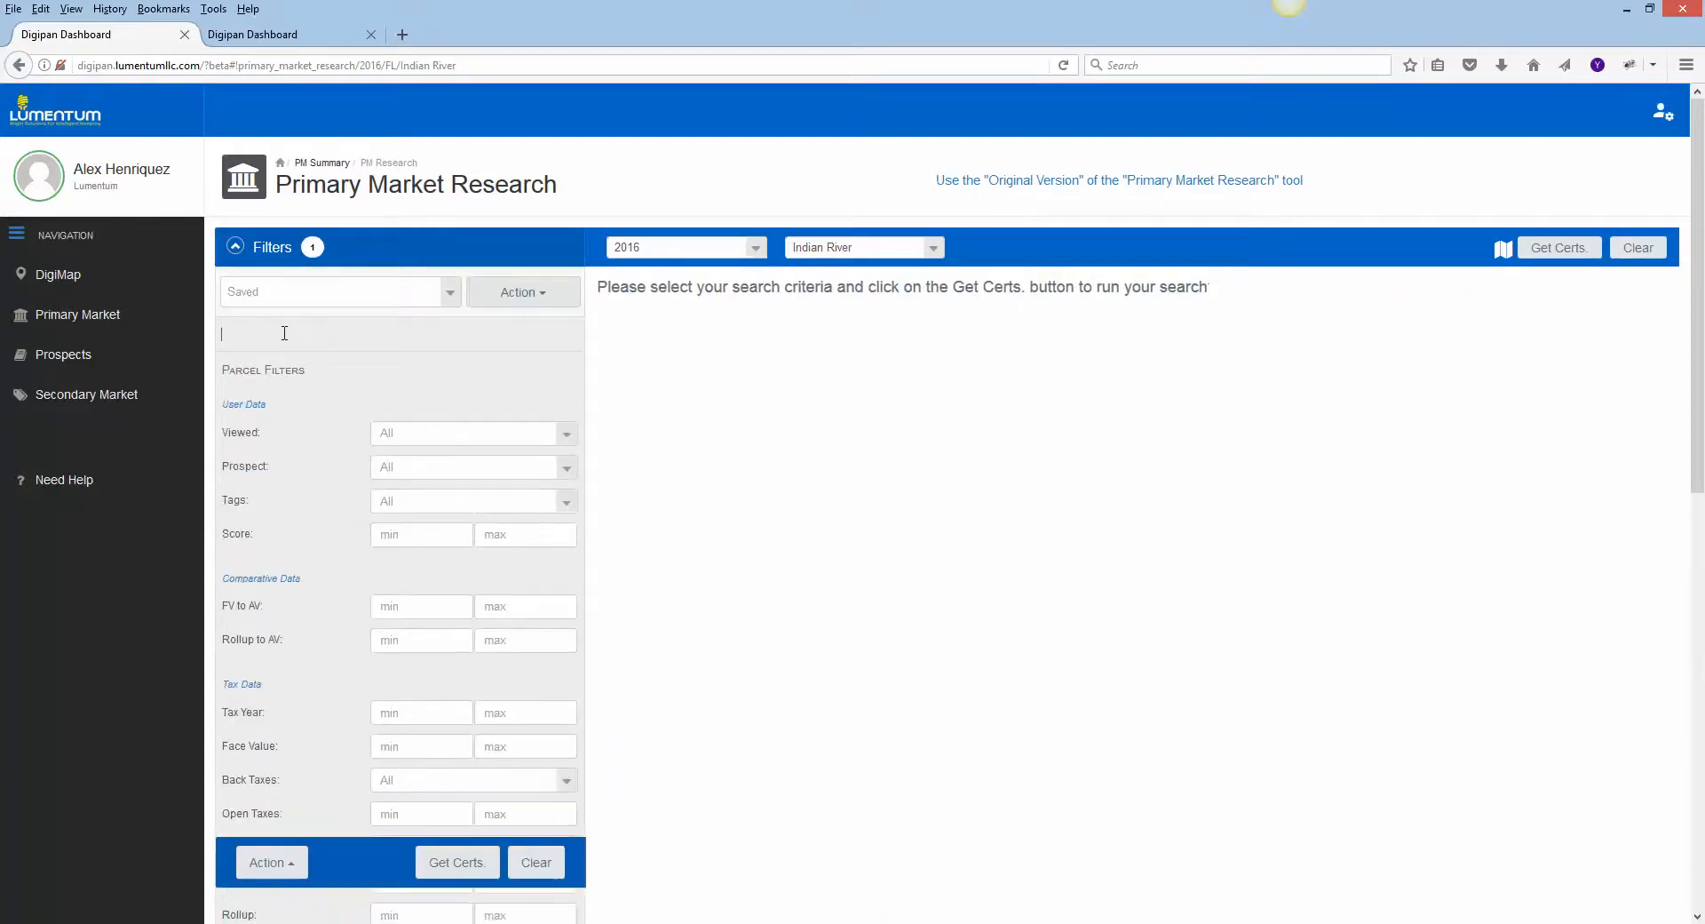
# Limit zoning to 01 - Single Family, 04 - Condominium and 08 - Multi-Fam <10 Units, and retrieve the matching certificates.
pyautogui.scroll(-5, 533, 613)
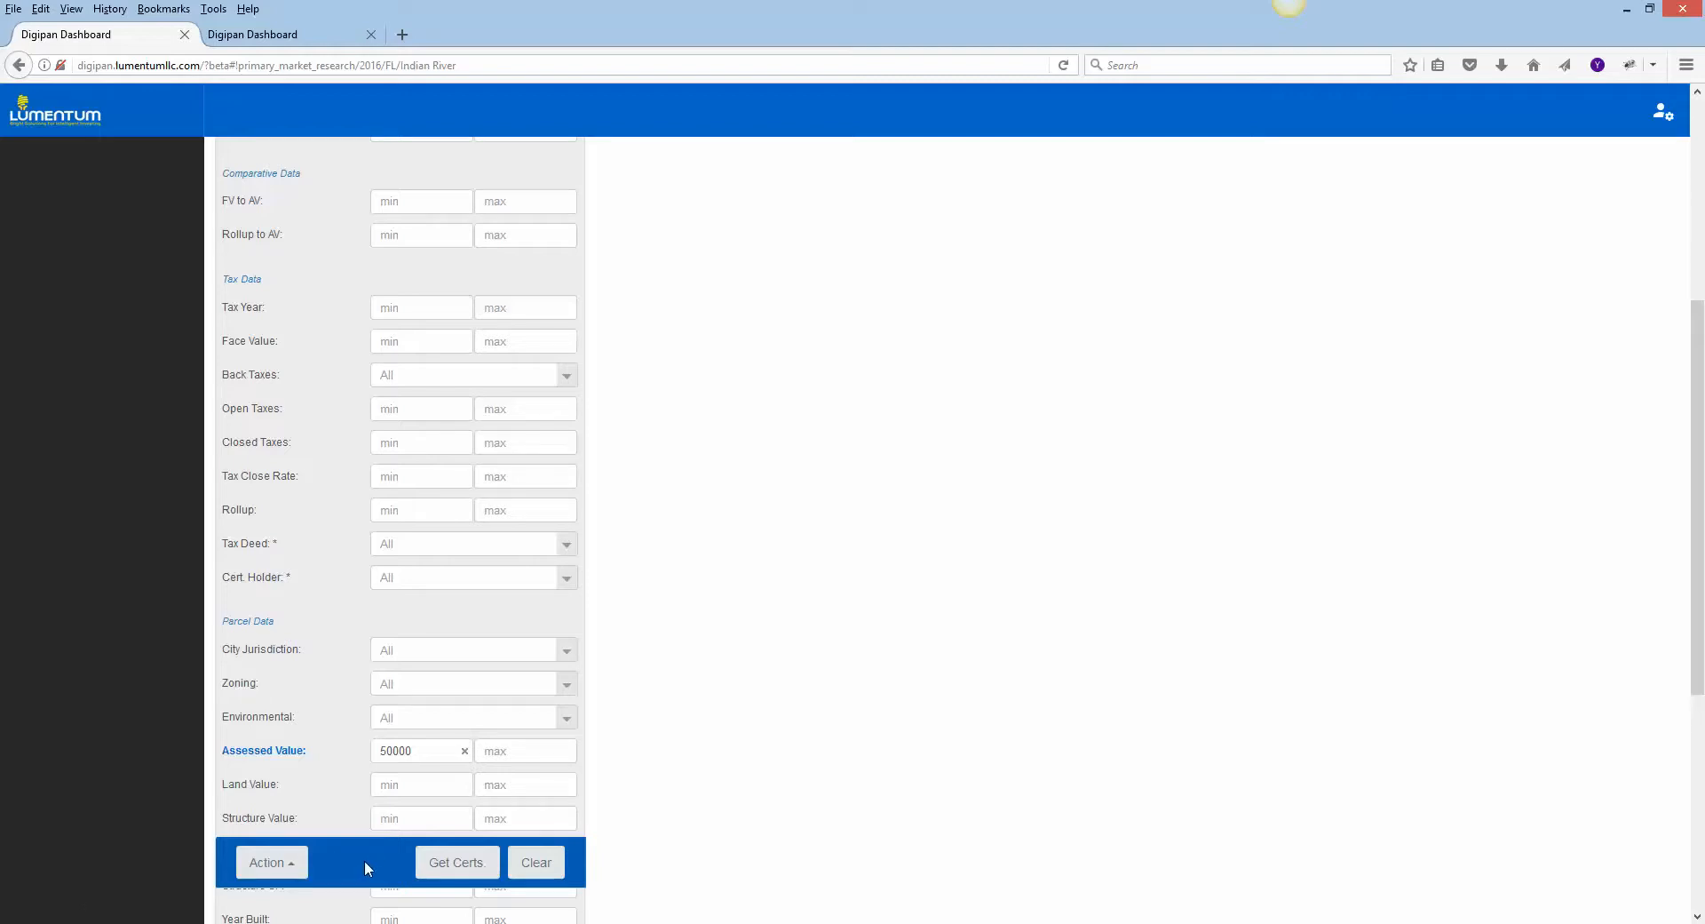
pyautogui.scroll(-2, 364, 860)
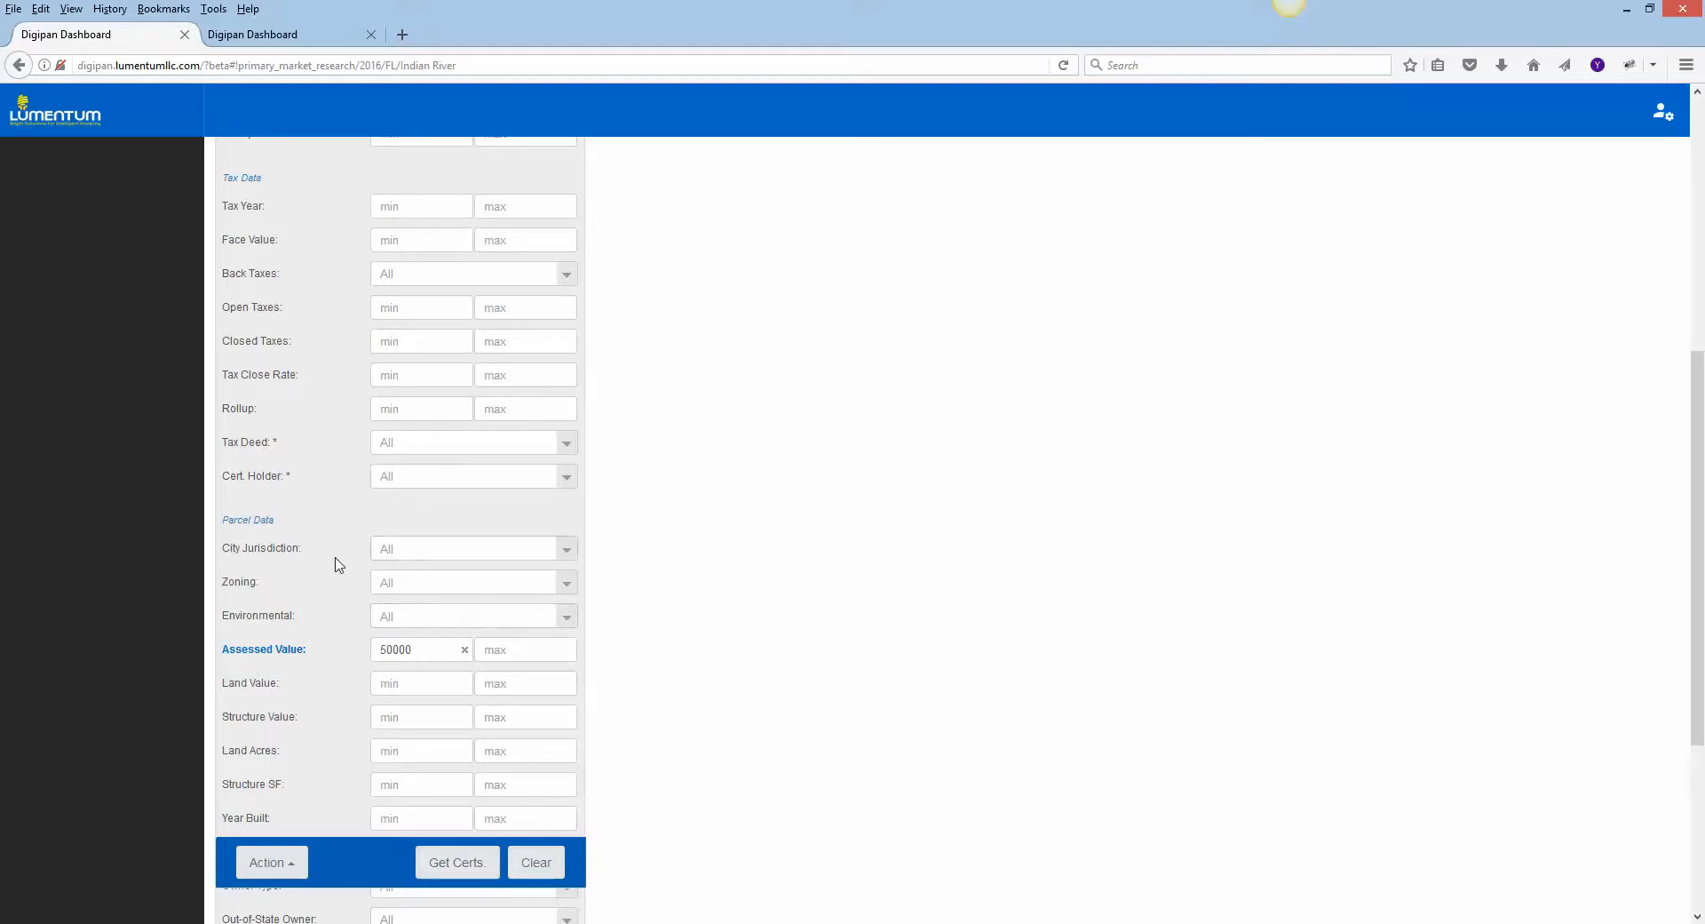
pyautogui.scroll(-2, 337, 568)
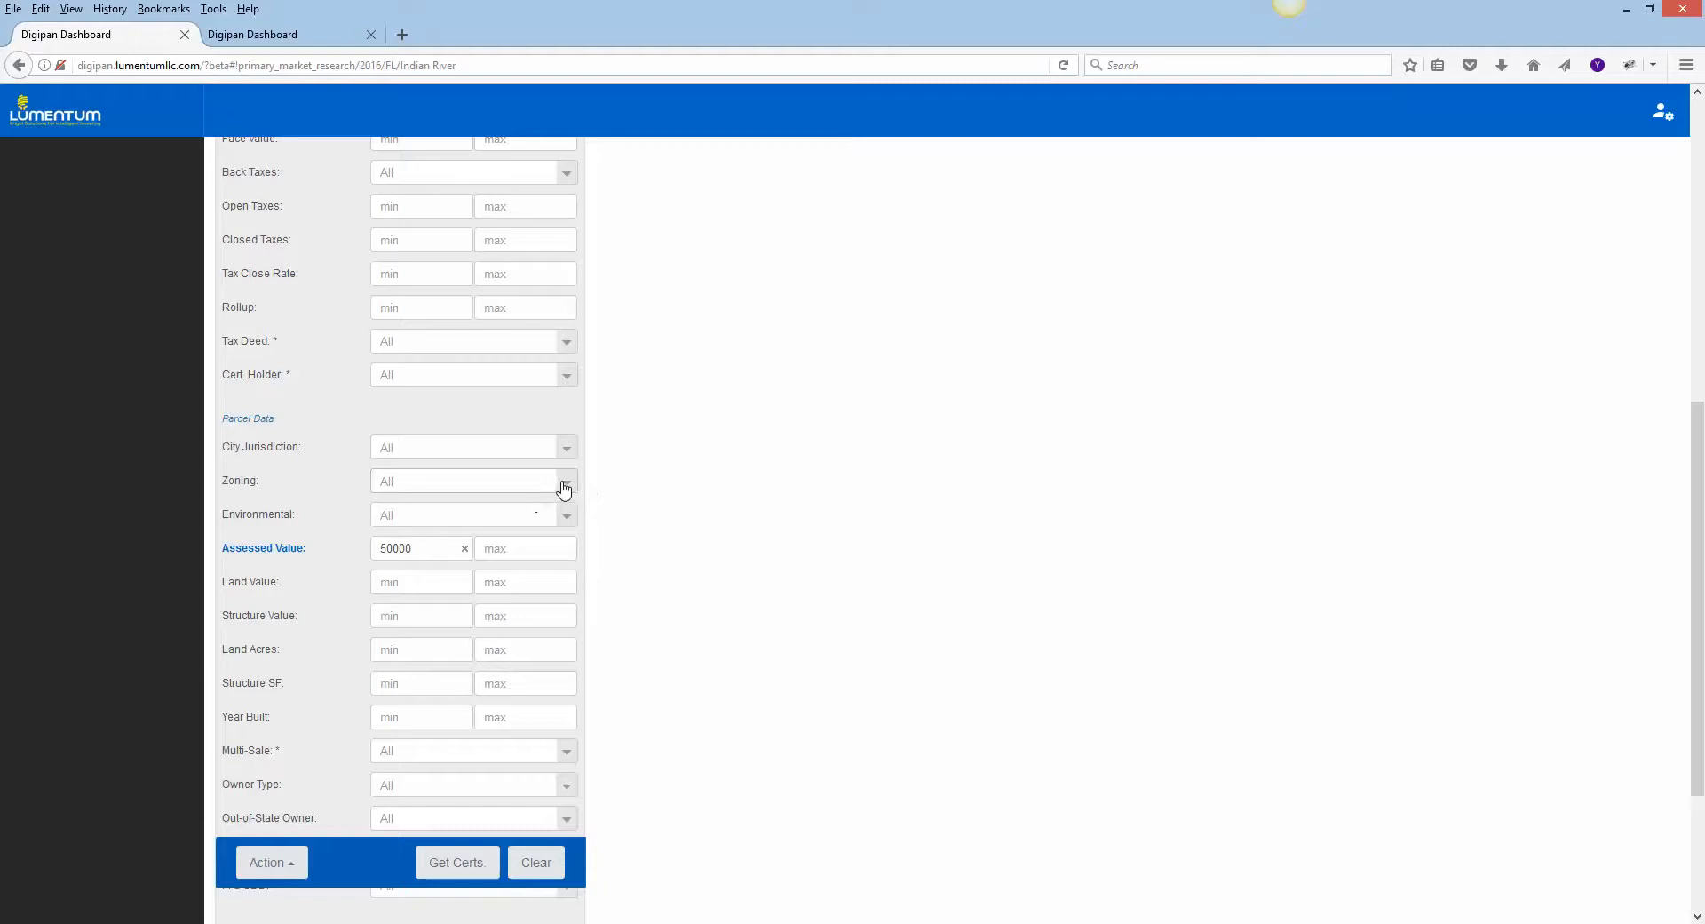
pyautogui.moveTo(584, 533); pyautogui.dragTo(591, 844)
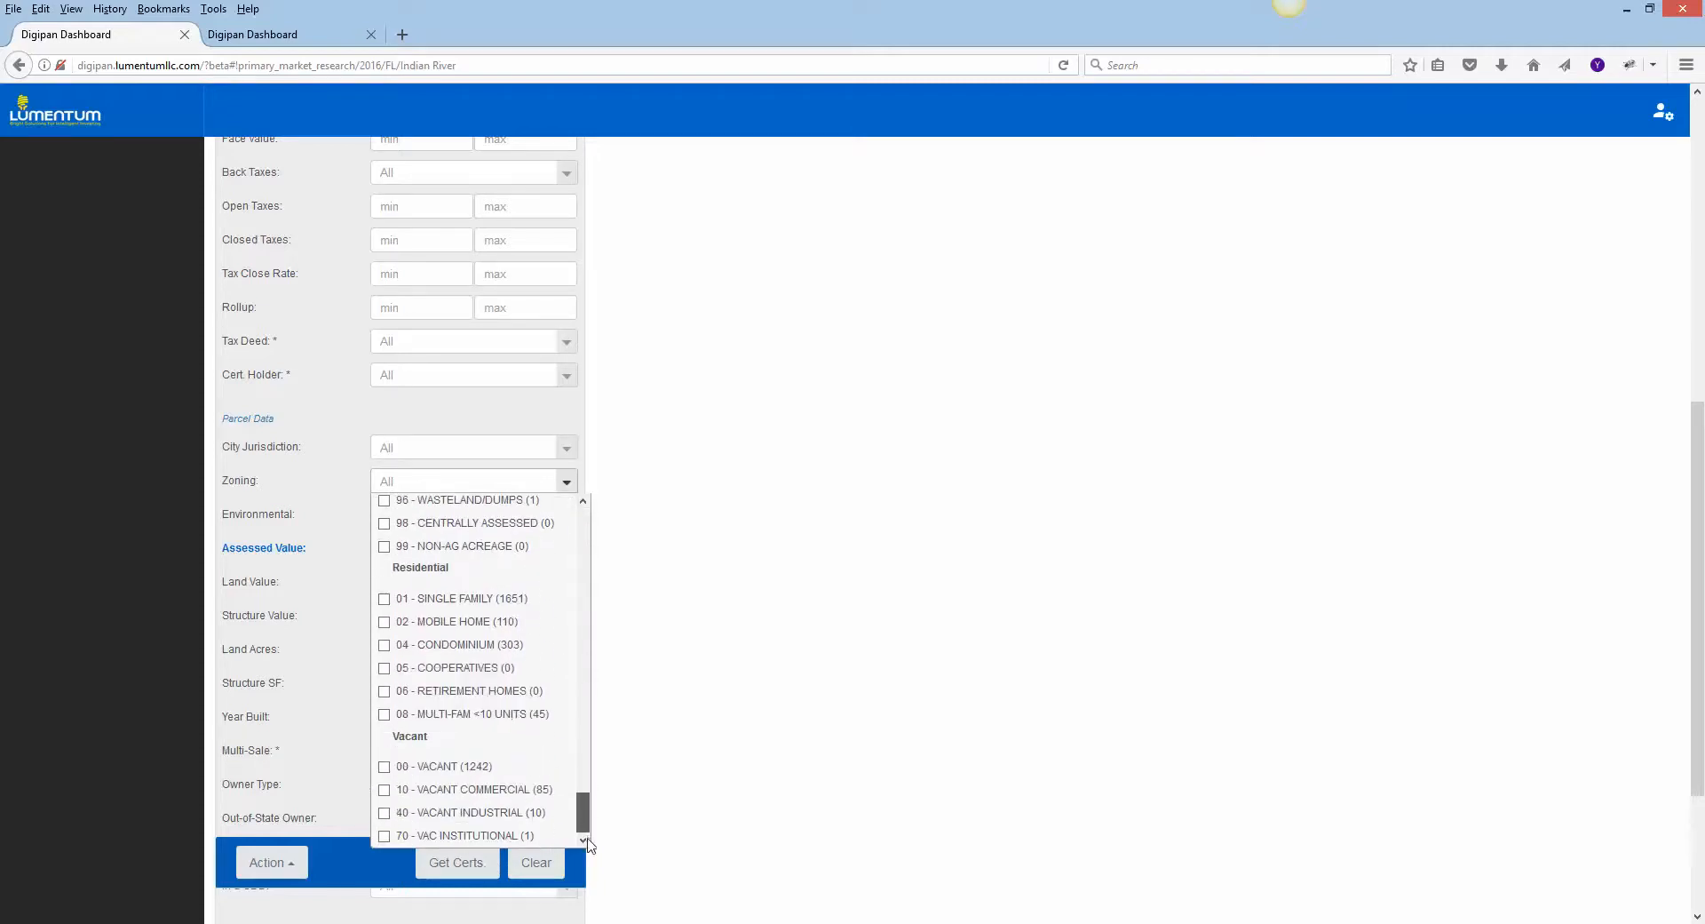
pyautogui.click(385, 599)
pyautogui.click(384, 645)
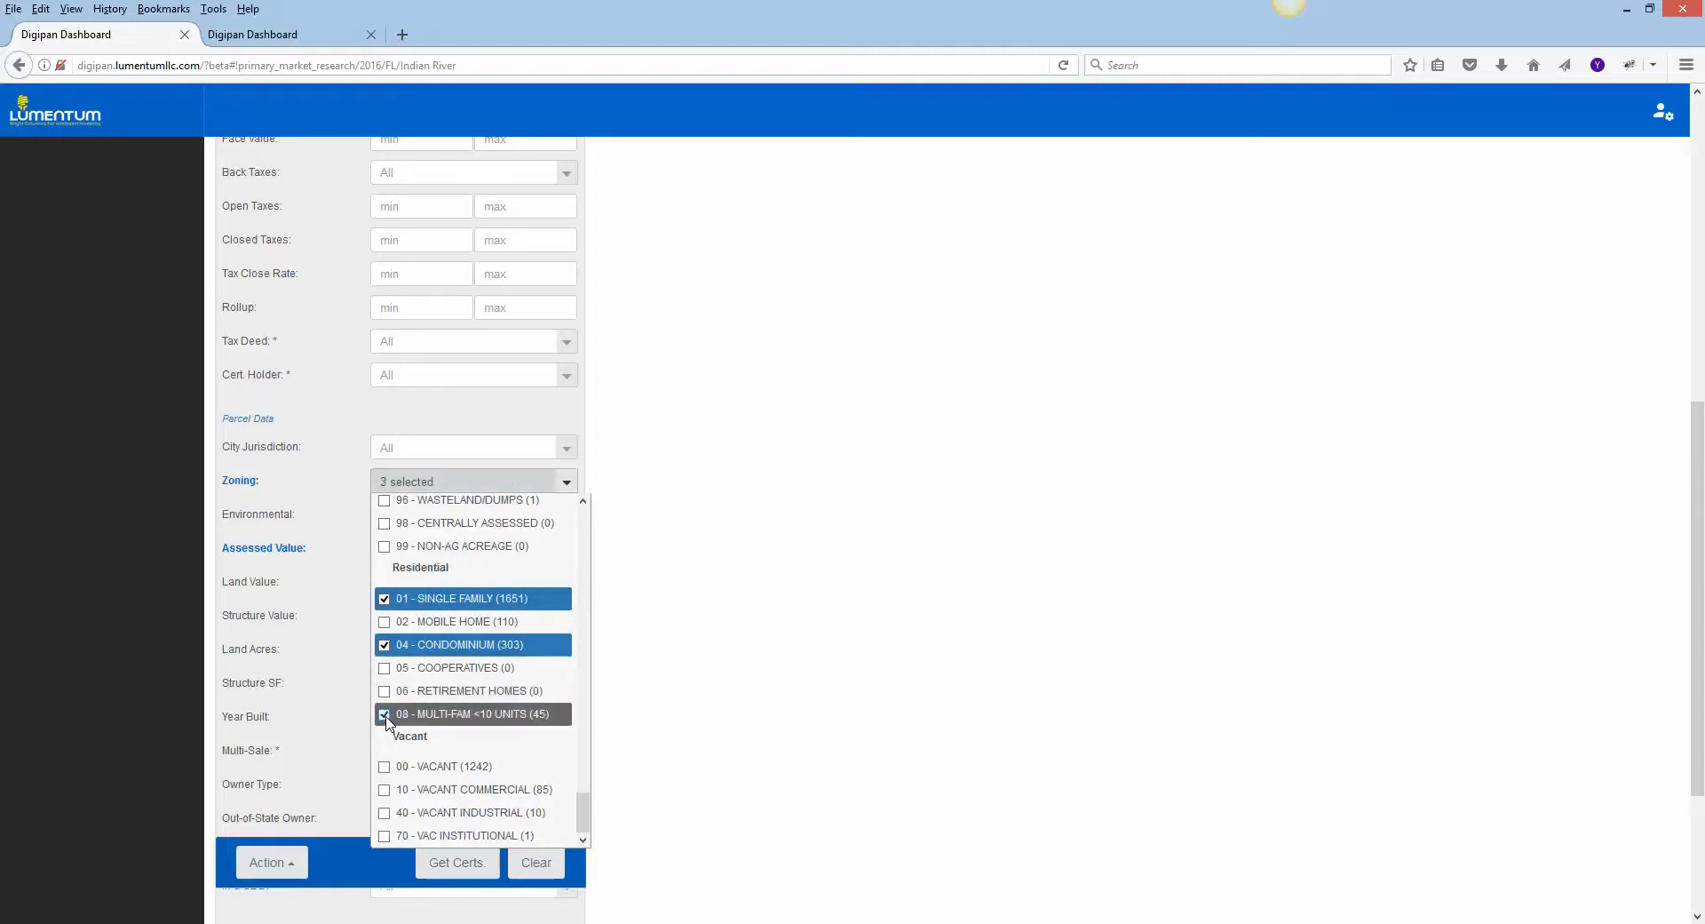
pyautogui.click(550, 417)
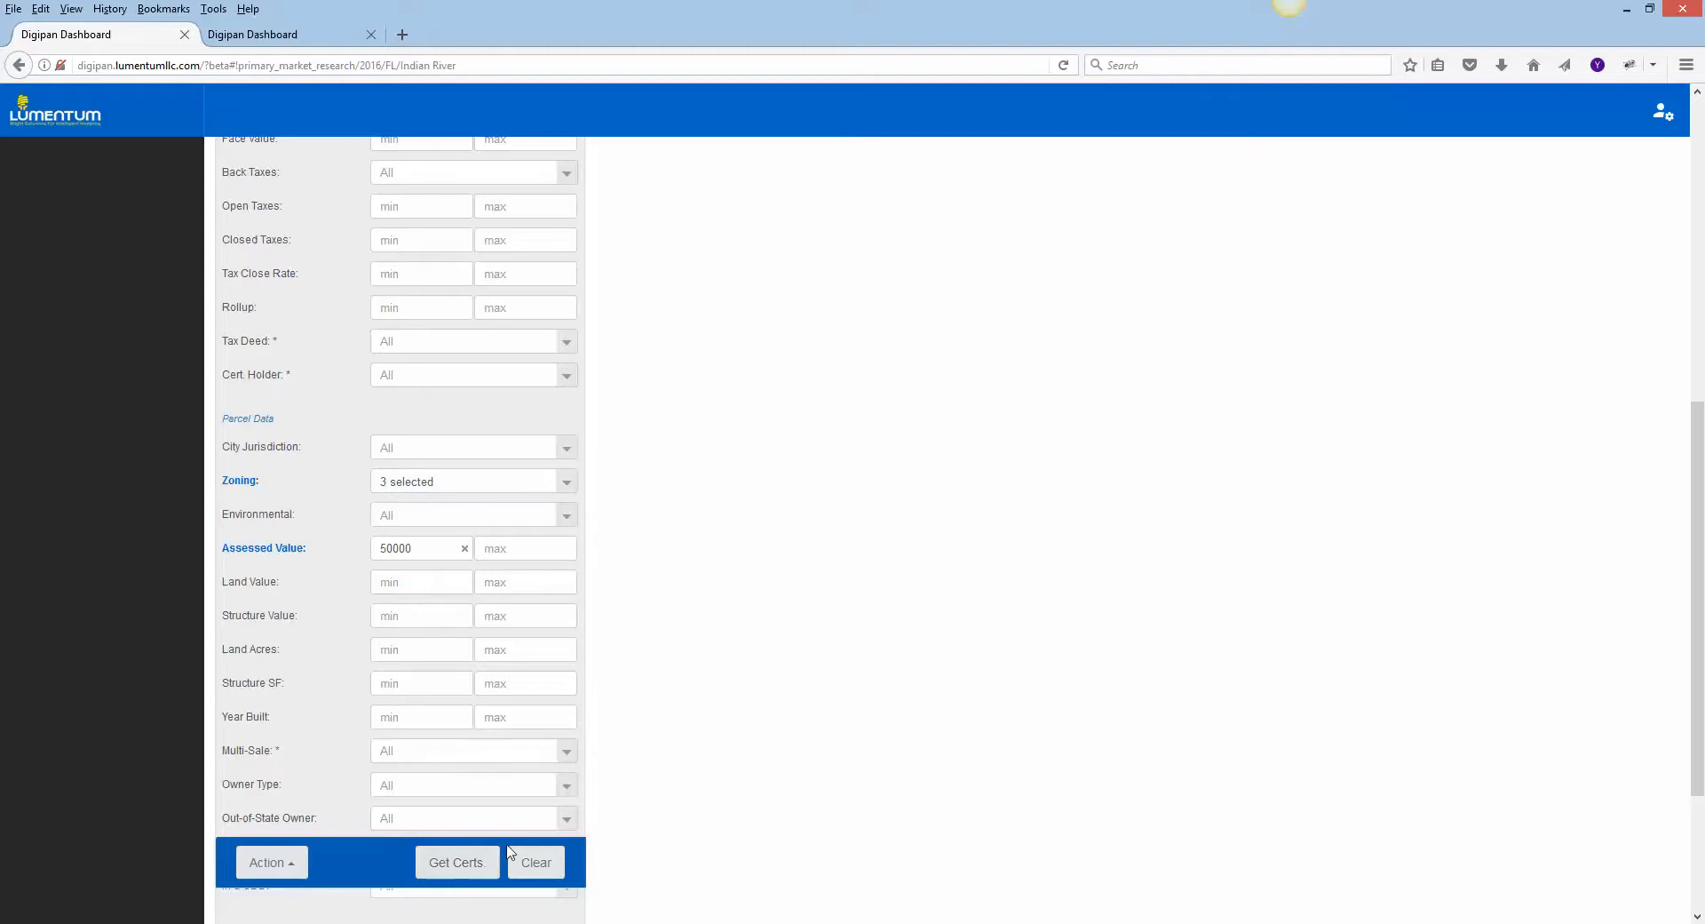
pyautogui.click(456, 861)
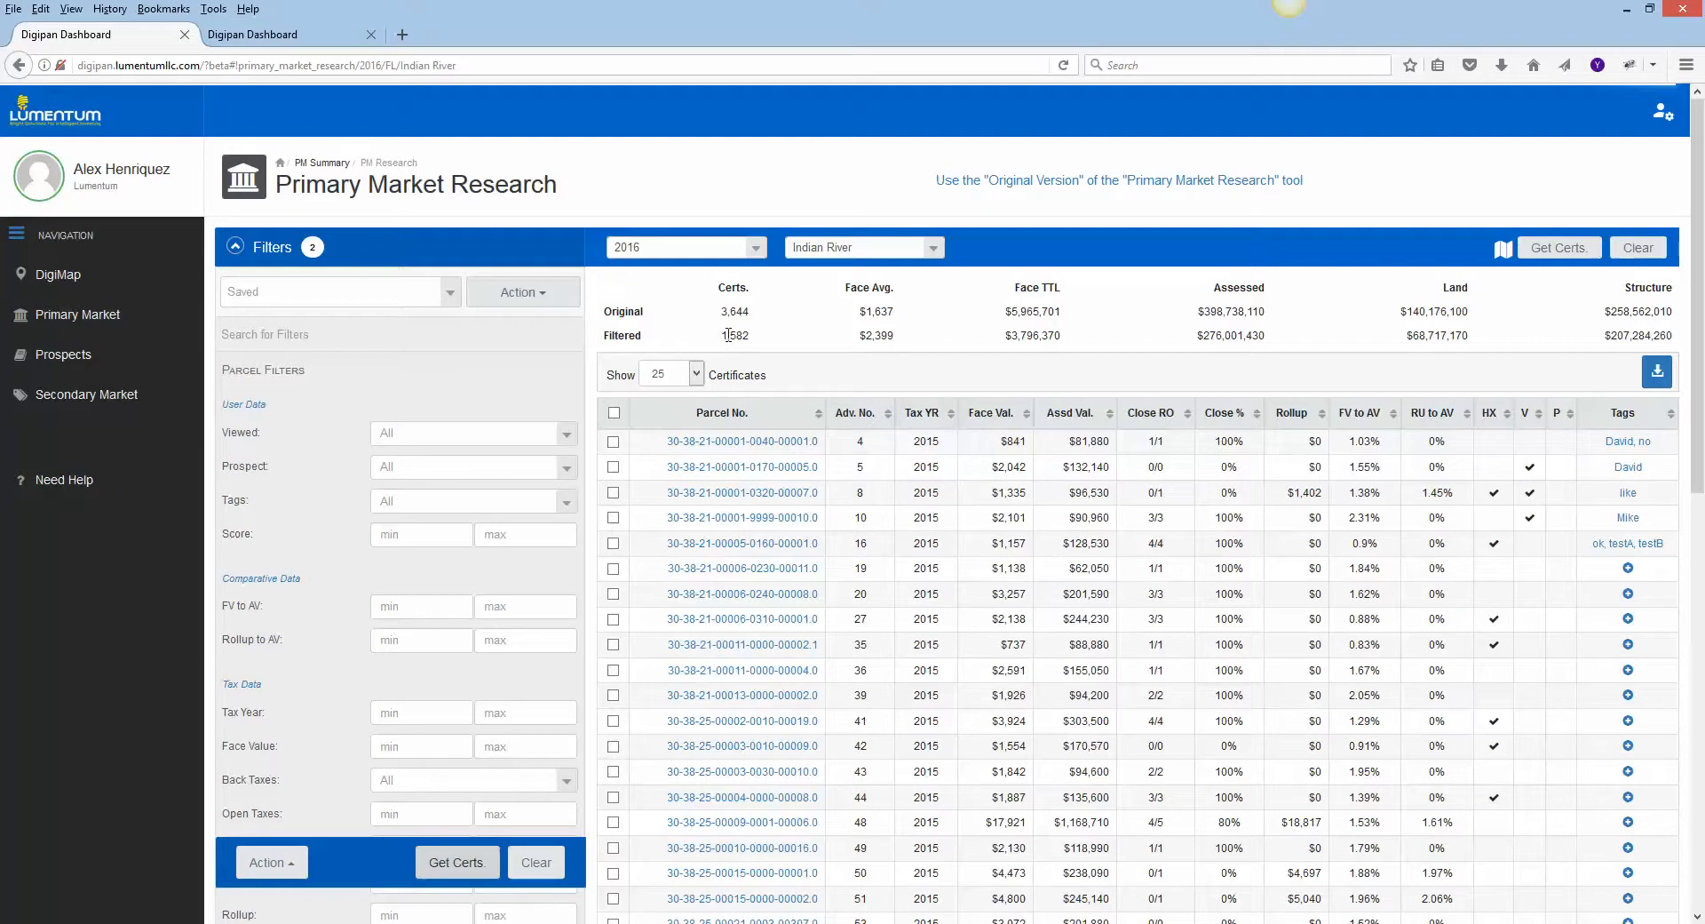
# Compare the filtered certificate count with the original count in the results summary.
pyautogui.moveTo(728, 335); pyautogui.dragTo(756, 341)
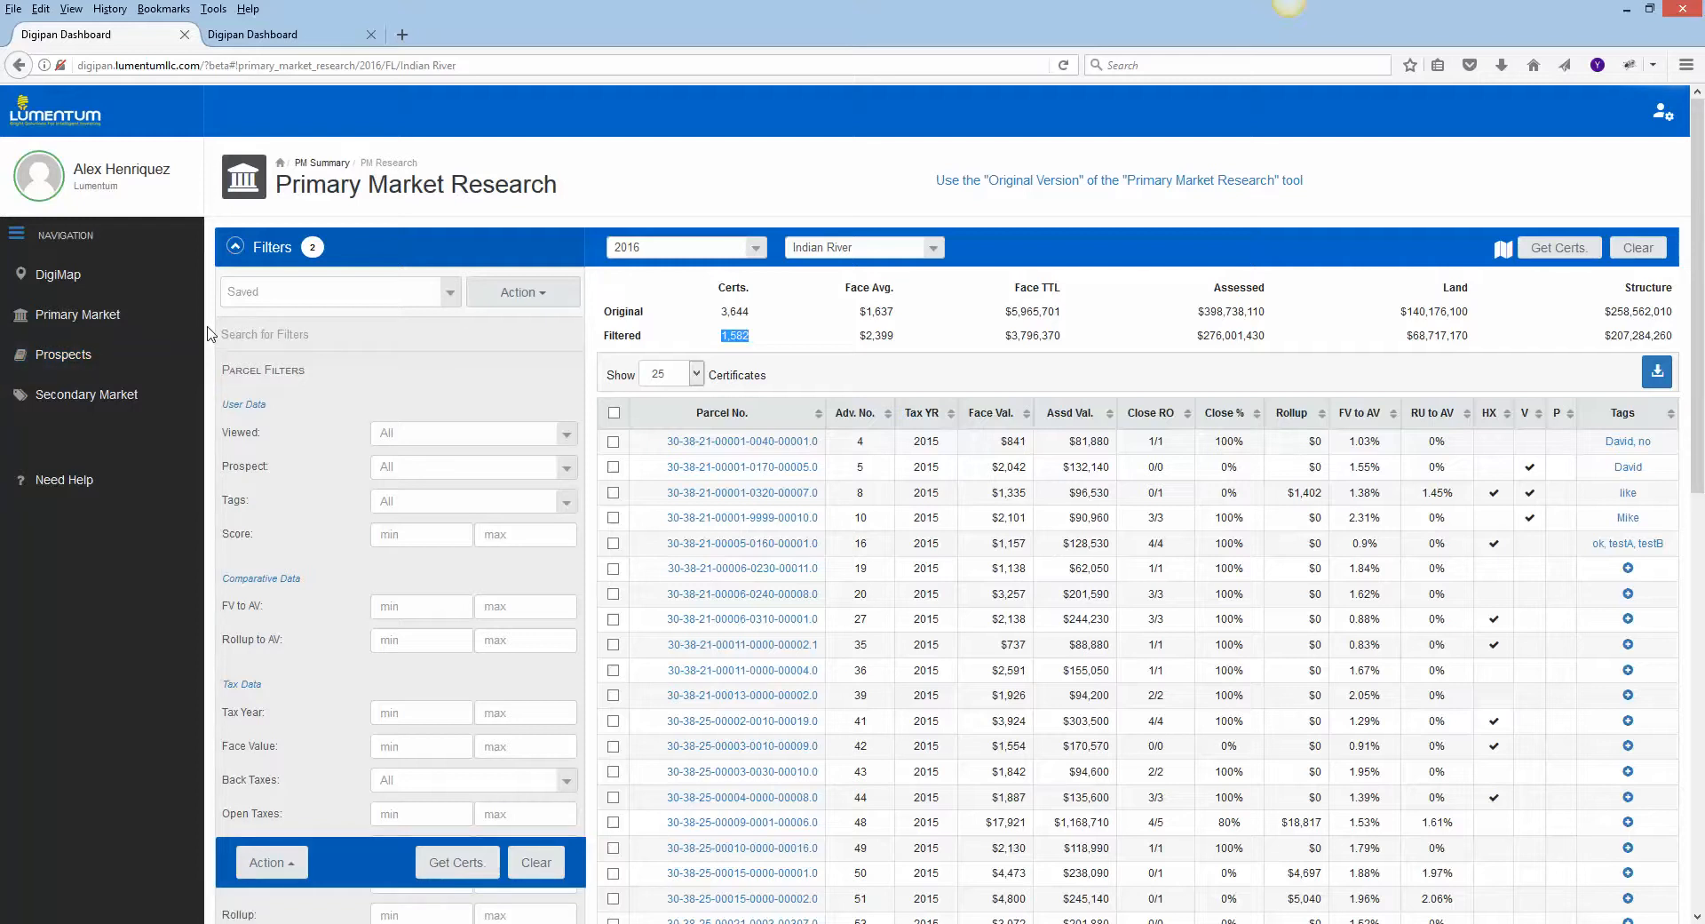
pyautogui.doubleClick(734, 311)
pyautogui.moveTo(754, 342); pyautogui.dragTo(725, 345)
pyautogui.click(771, 336)
# Save the current search criteria under the name SafeSearch2016-1.
pyautogui.click(531, 294)
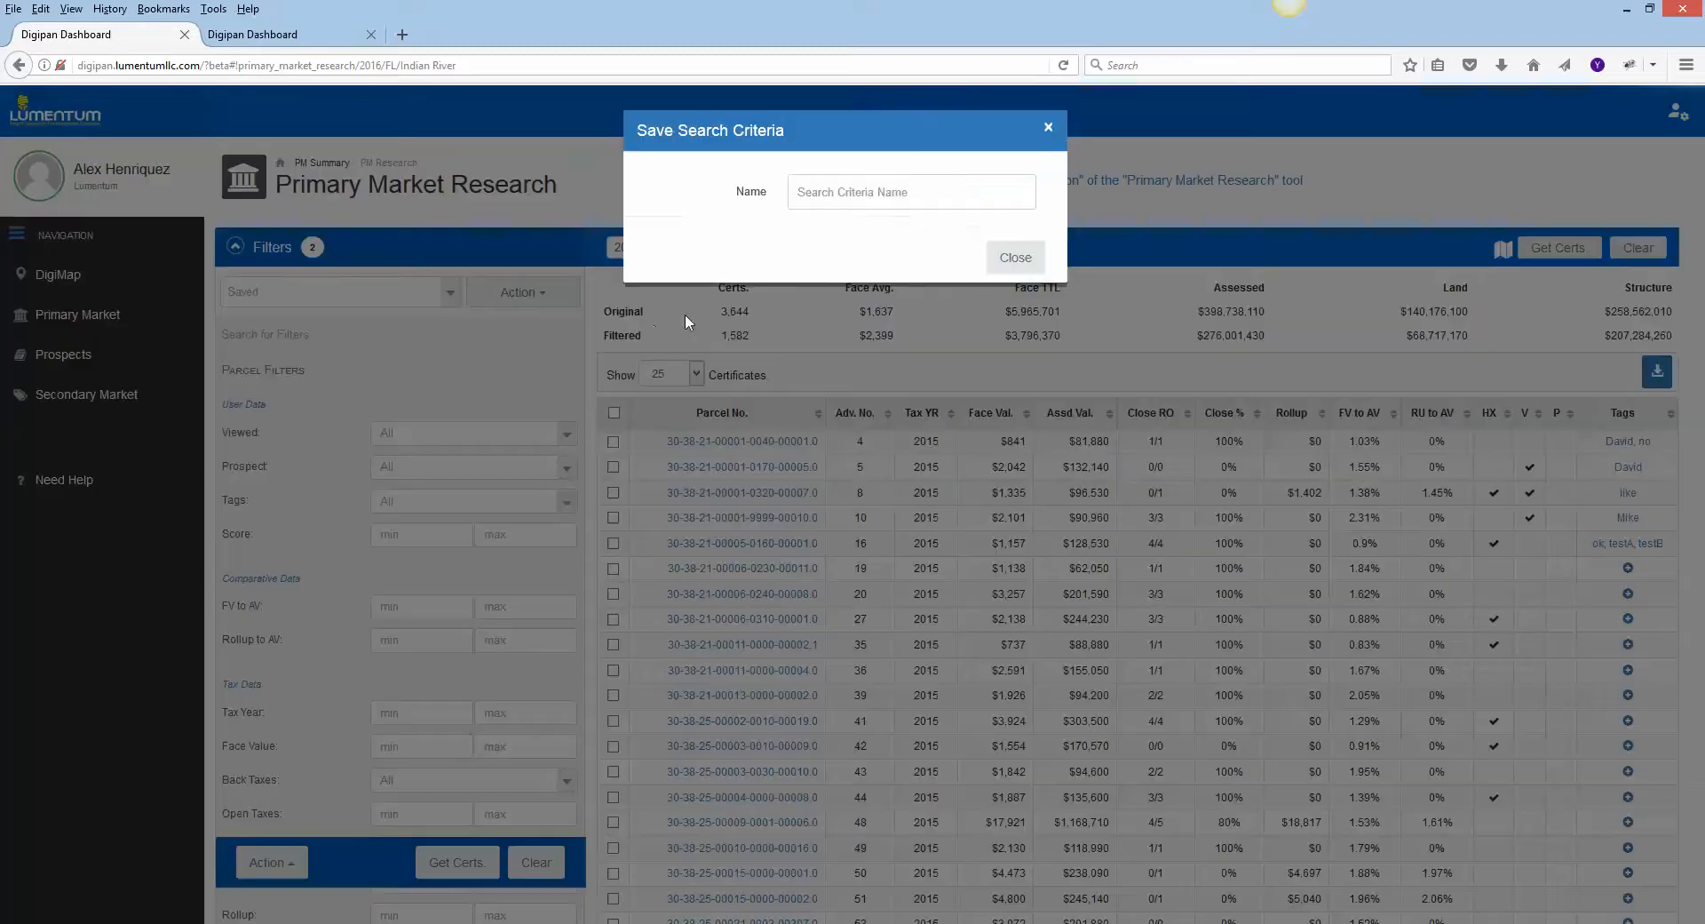
pyautogui.click(839, 194)
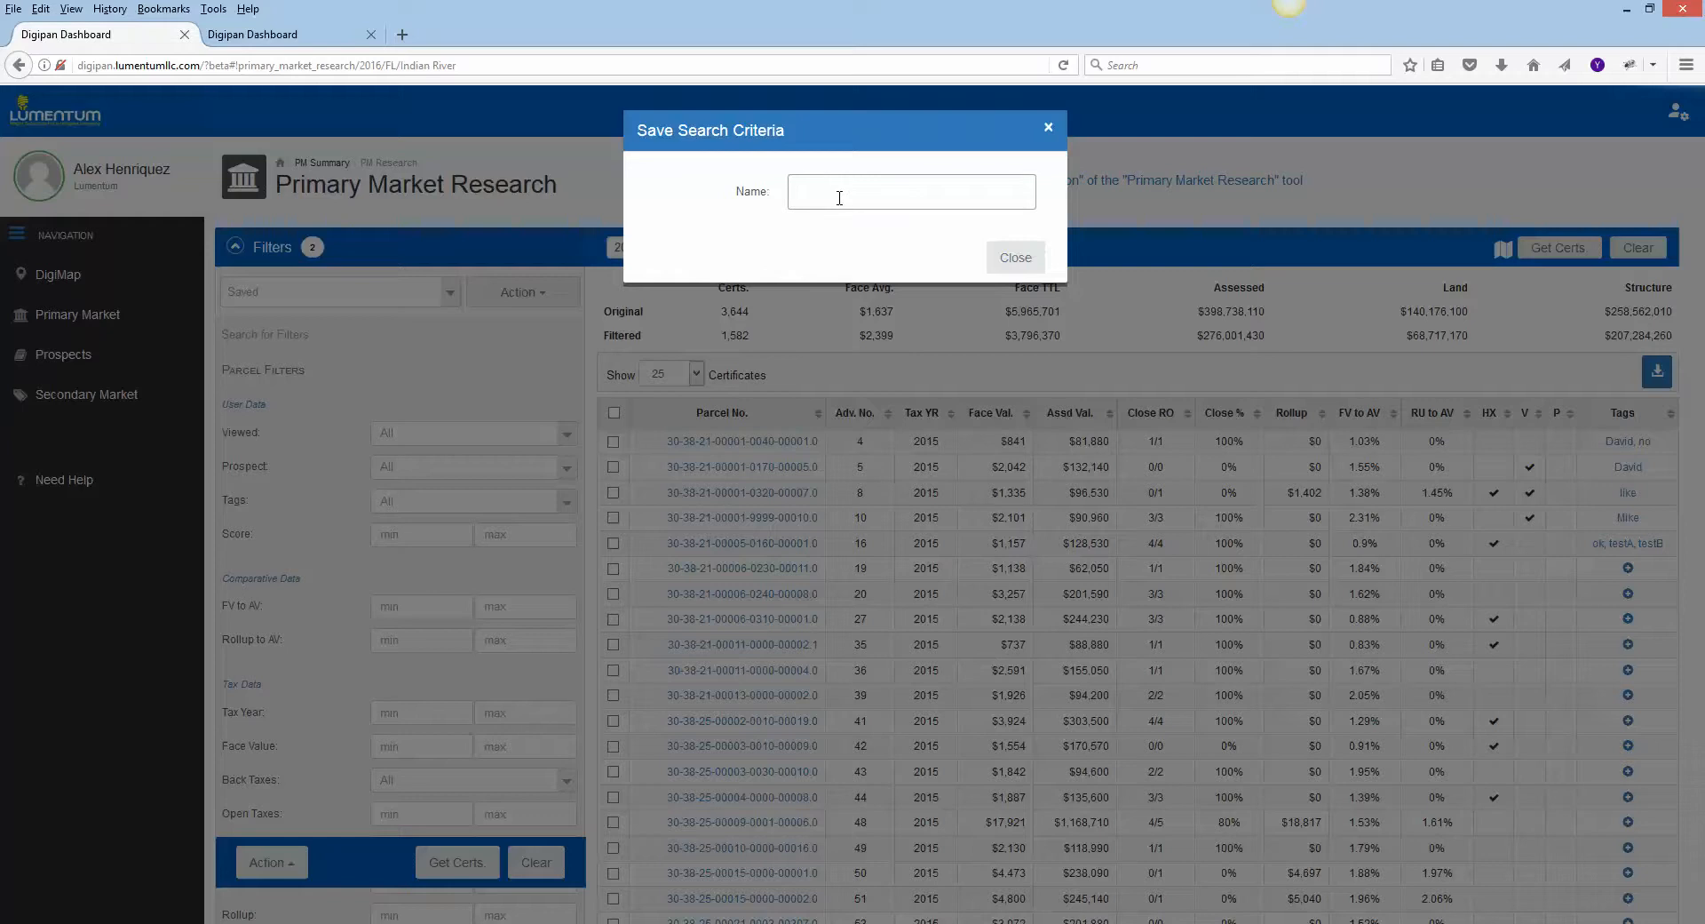
pyautogui.write('SafeSearch2016-1')
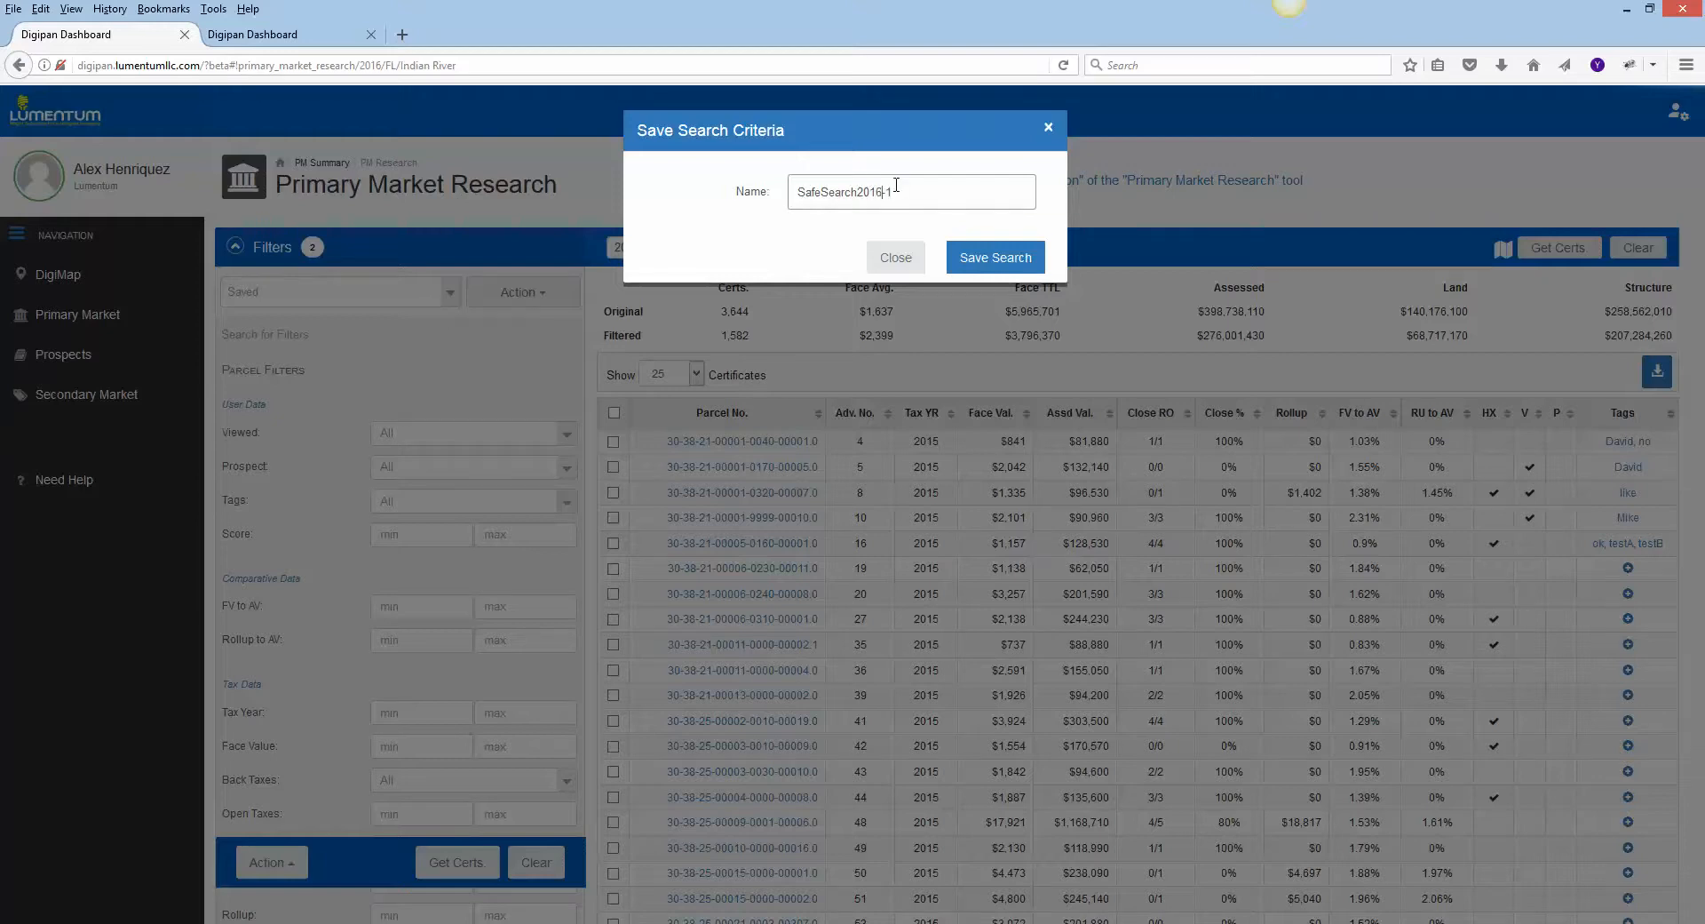
pyautogui.click(997, 260)
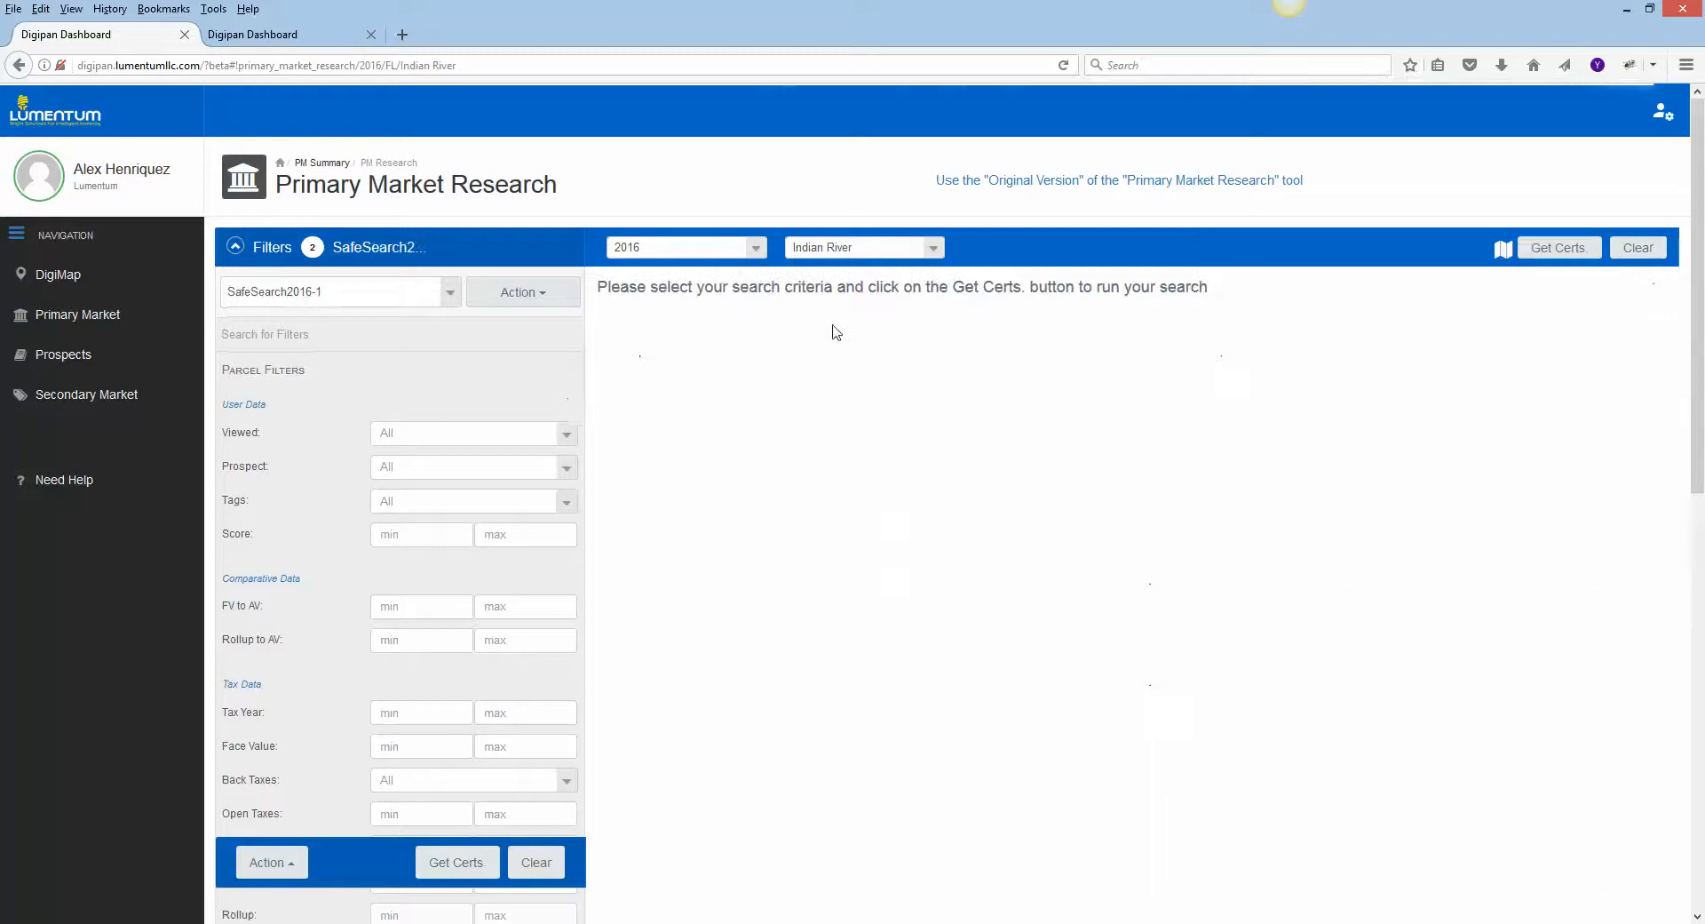
# Retrieve the certificates that match the saved SafeSearch2016-1 criteria.
pyautogui.click(458, 864)
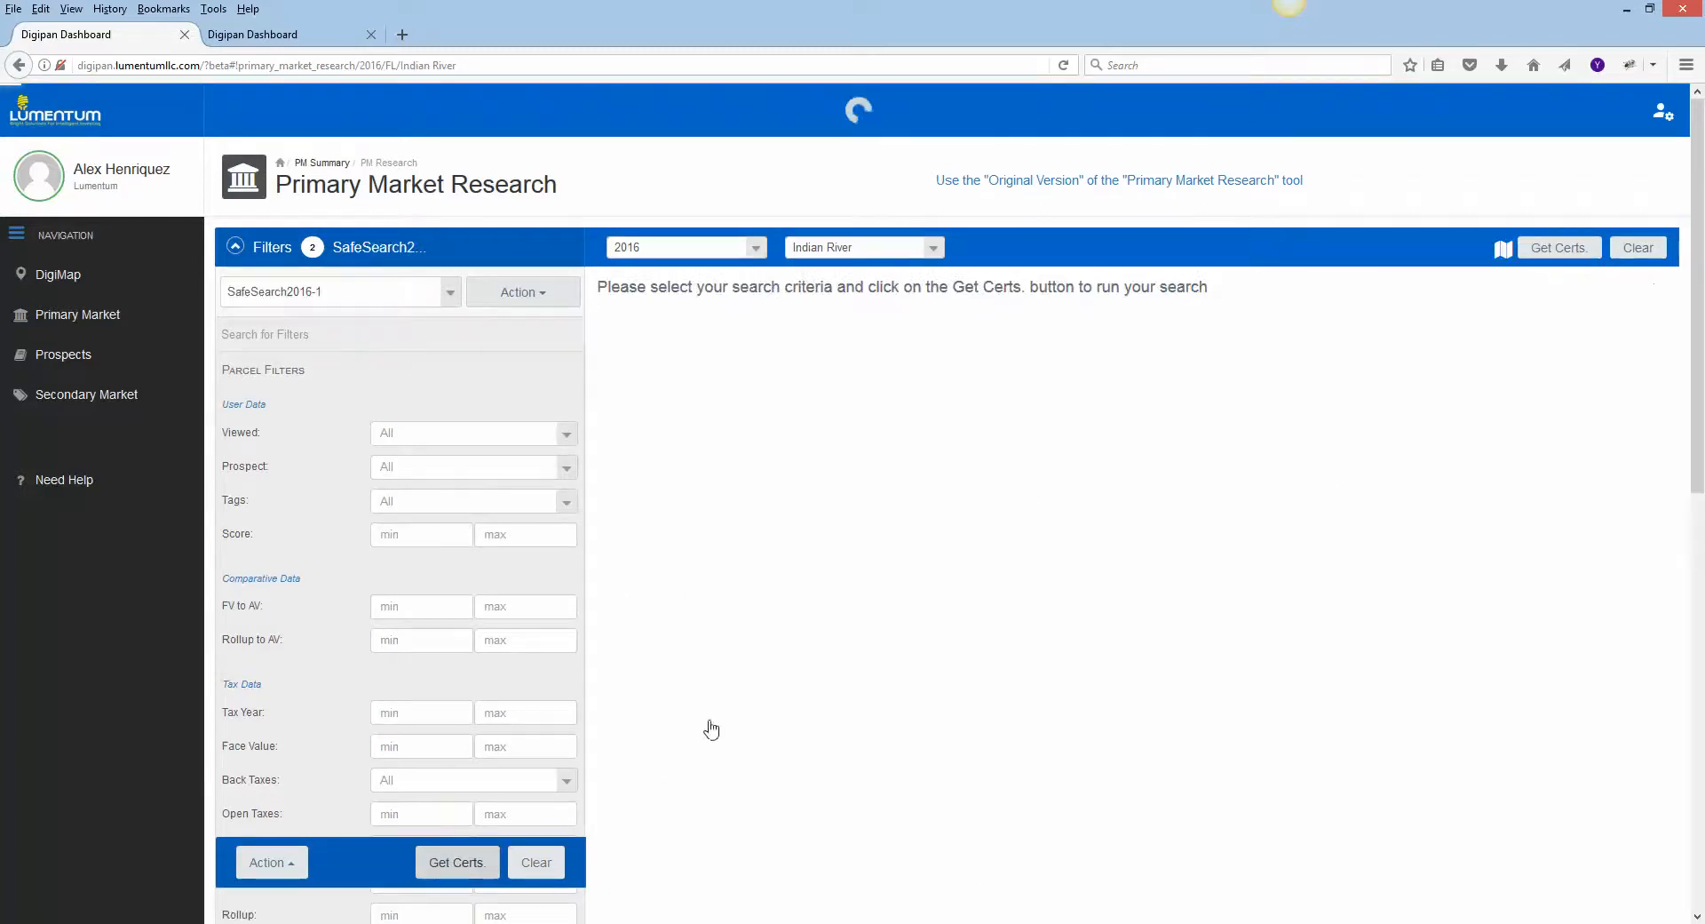
pyautogui.scroll(-4, 753, 673)
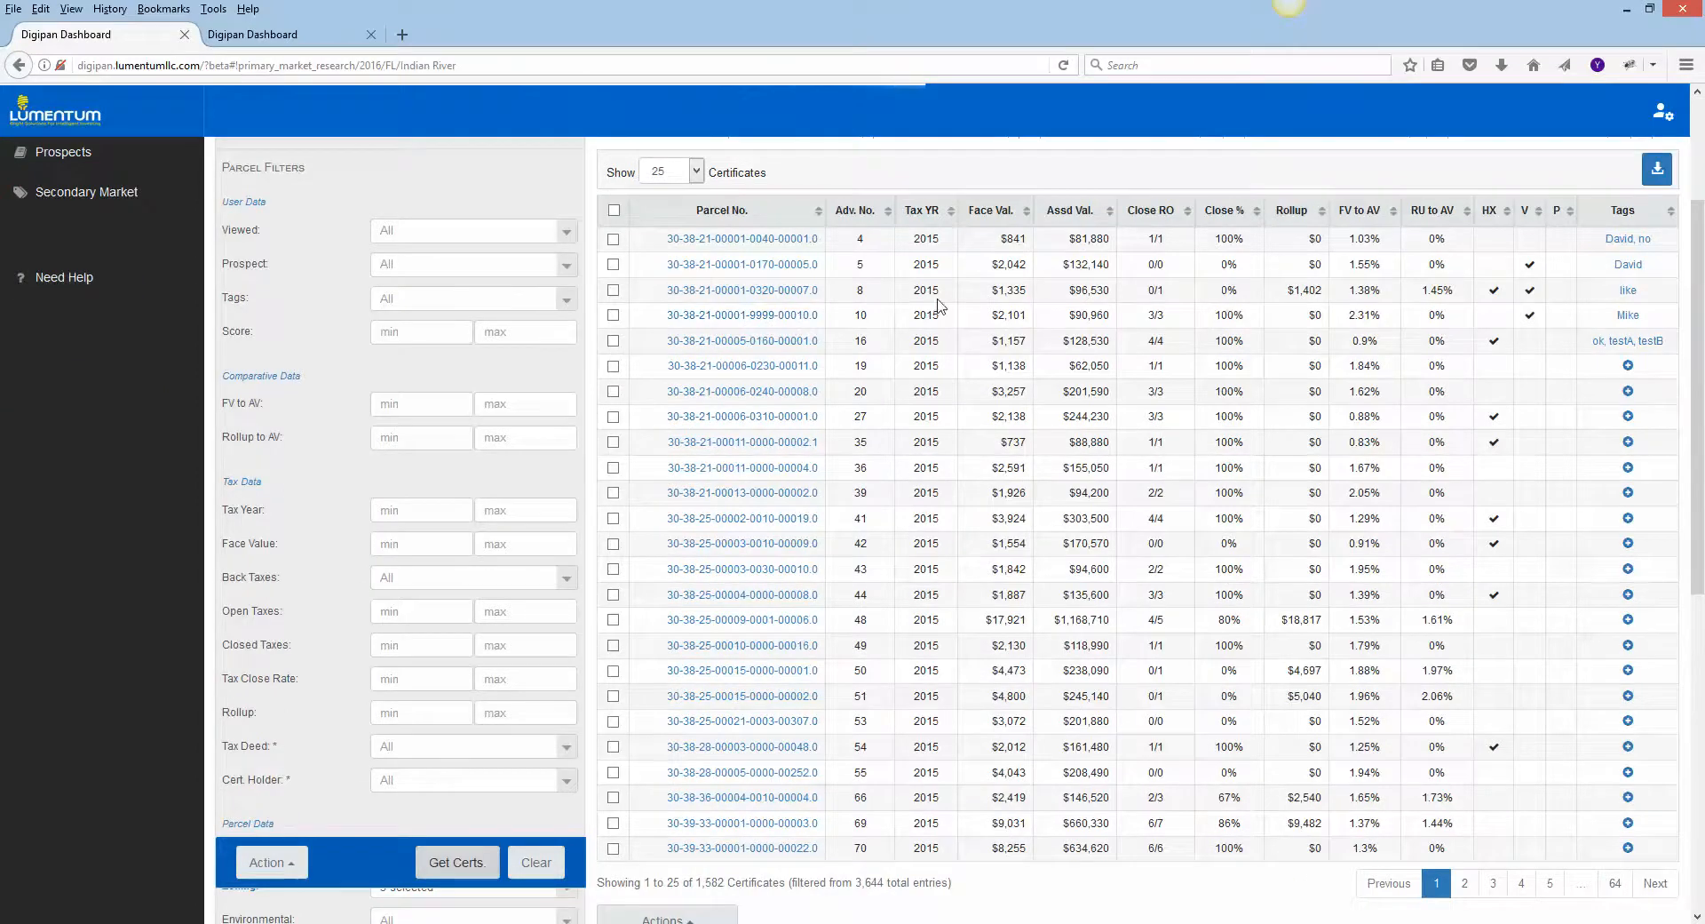
pyautogui.scroll(4, 739, 338)
pyautogui.moveTo(1698, 428); pyautogui.dragTo(1698, 700)
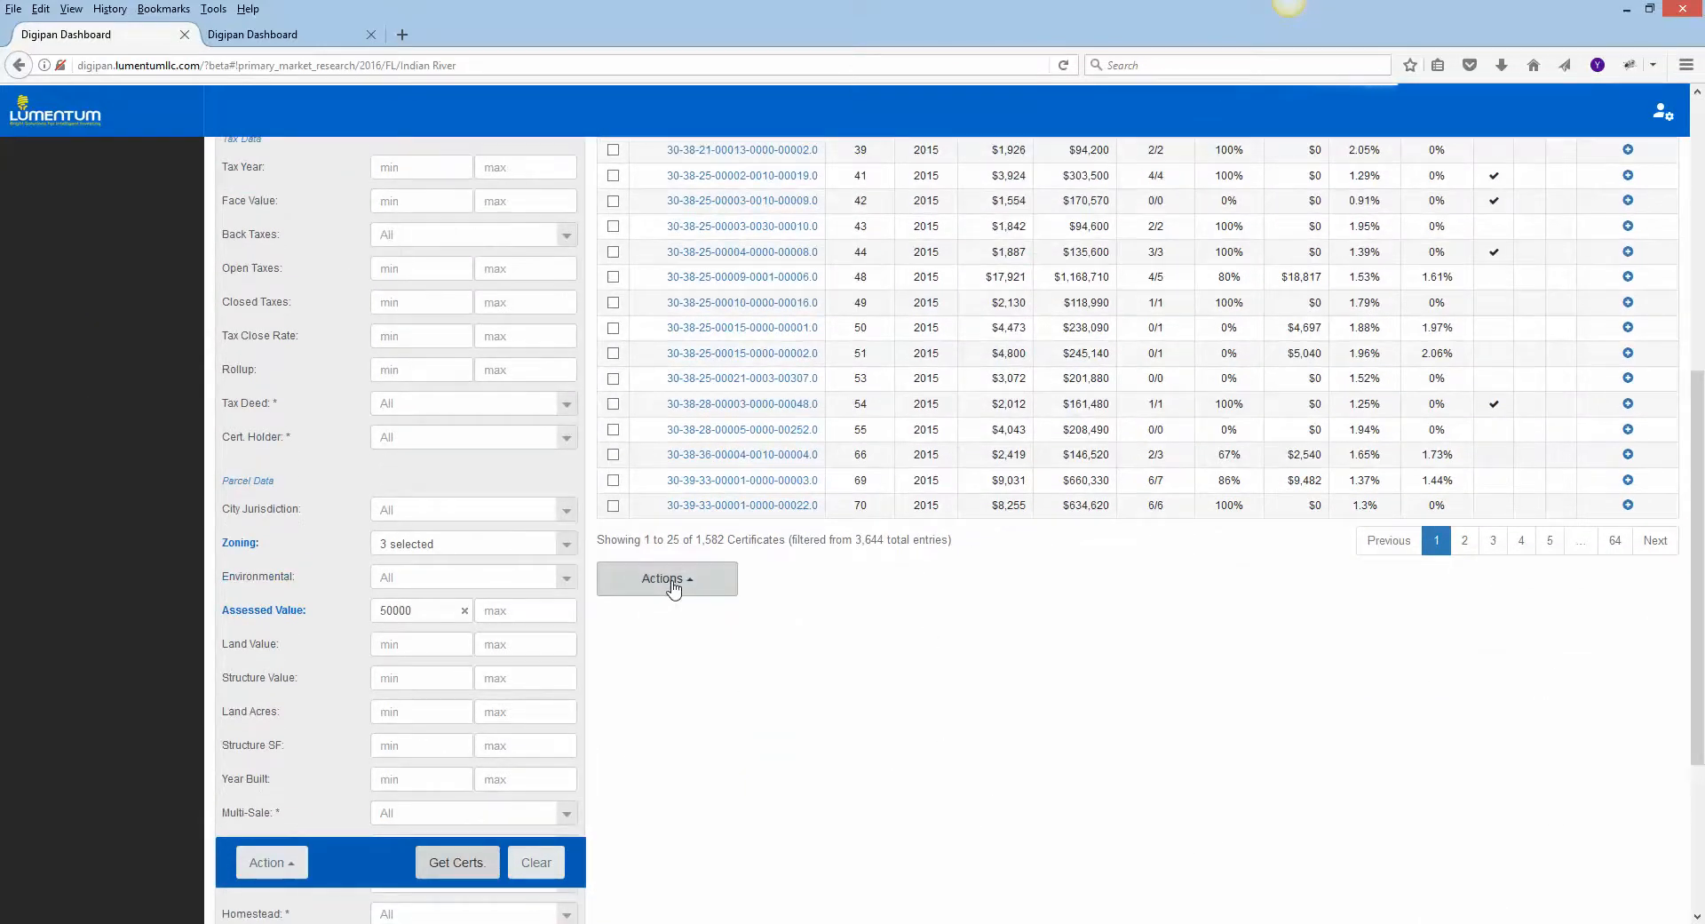
# Move all filtered certificates to prospects with a bid rate of 6.
pyautogui.click(268, 861)
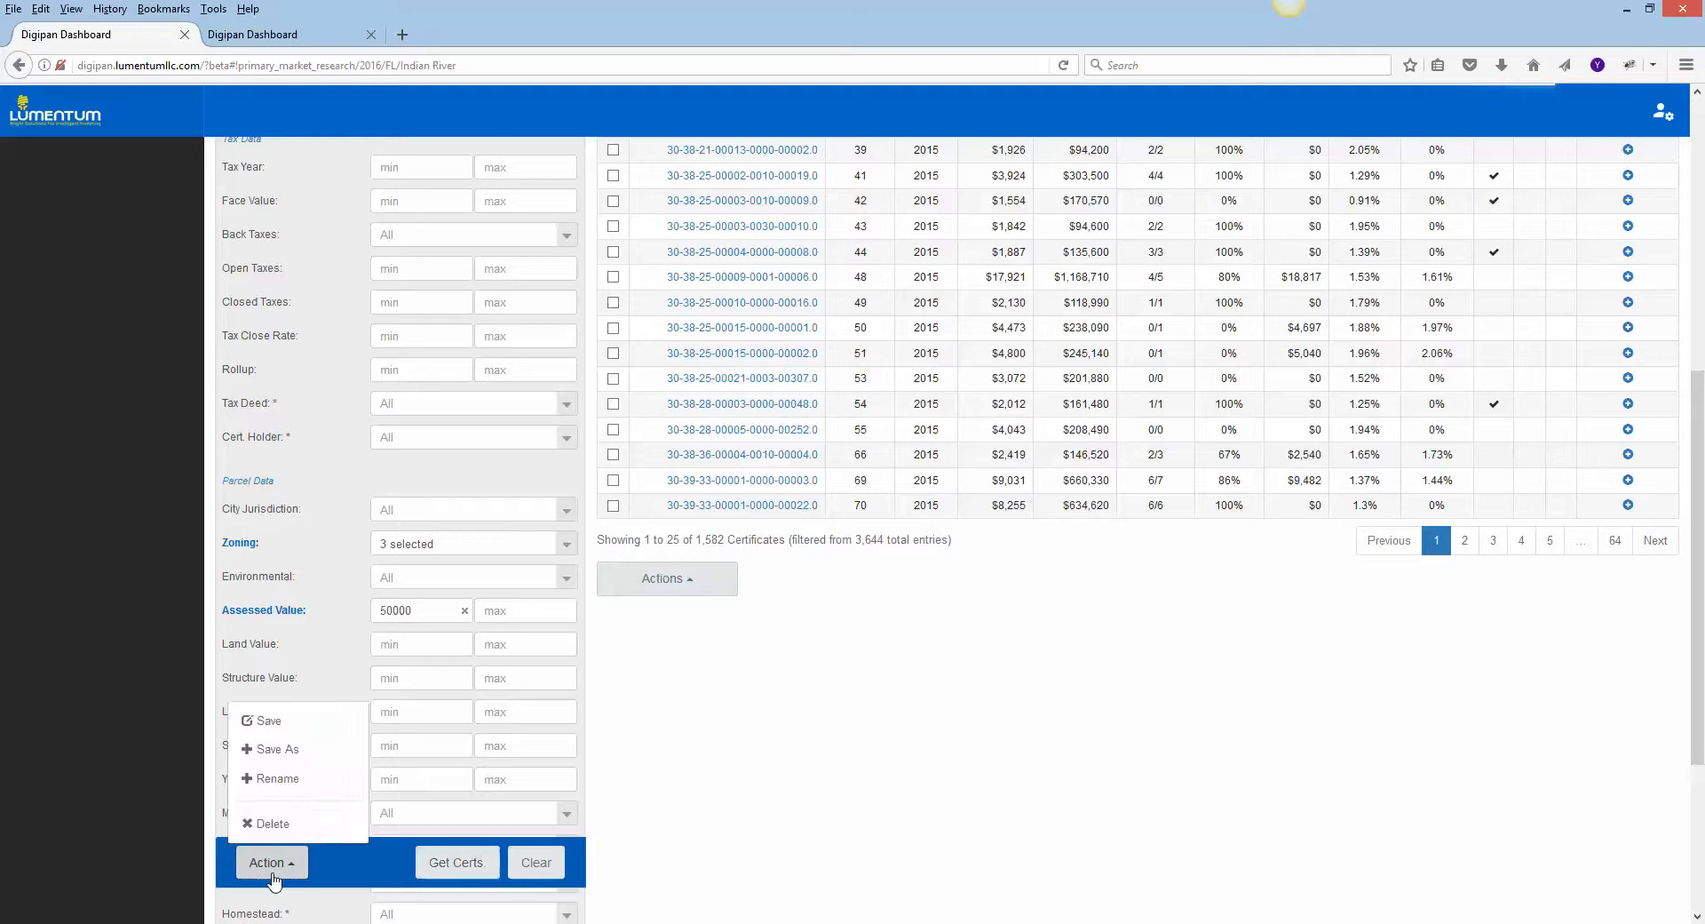
pyautogui.click(751, 693)
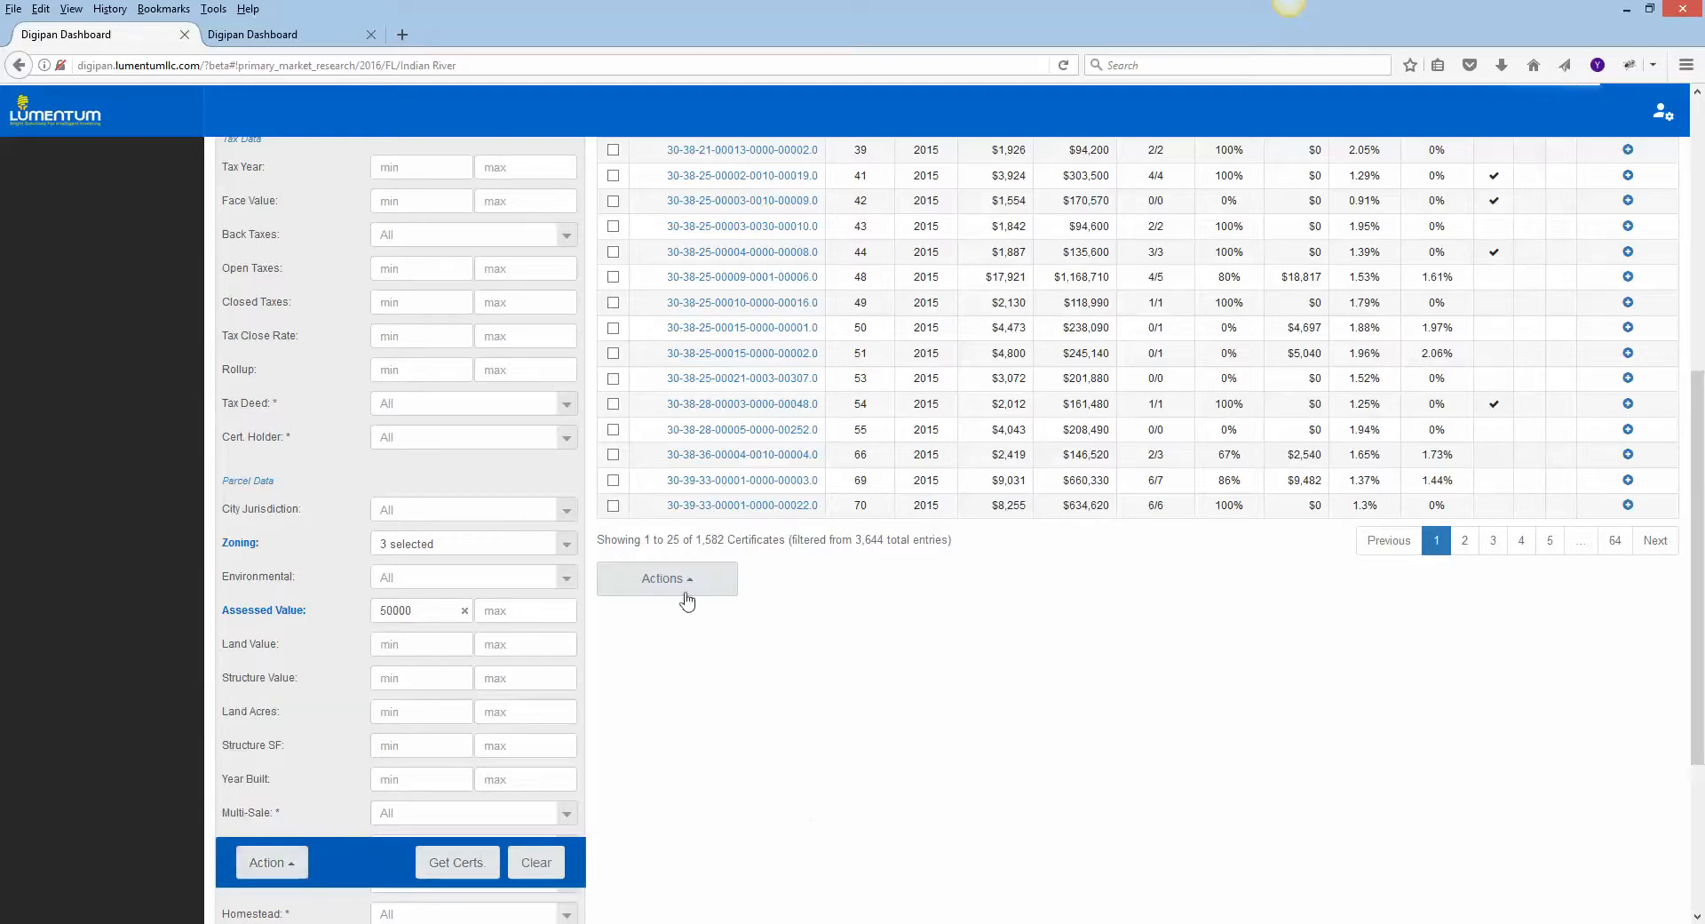
pyautogui.click(677, 583)
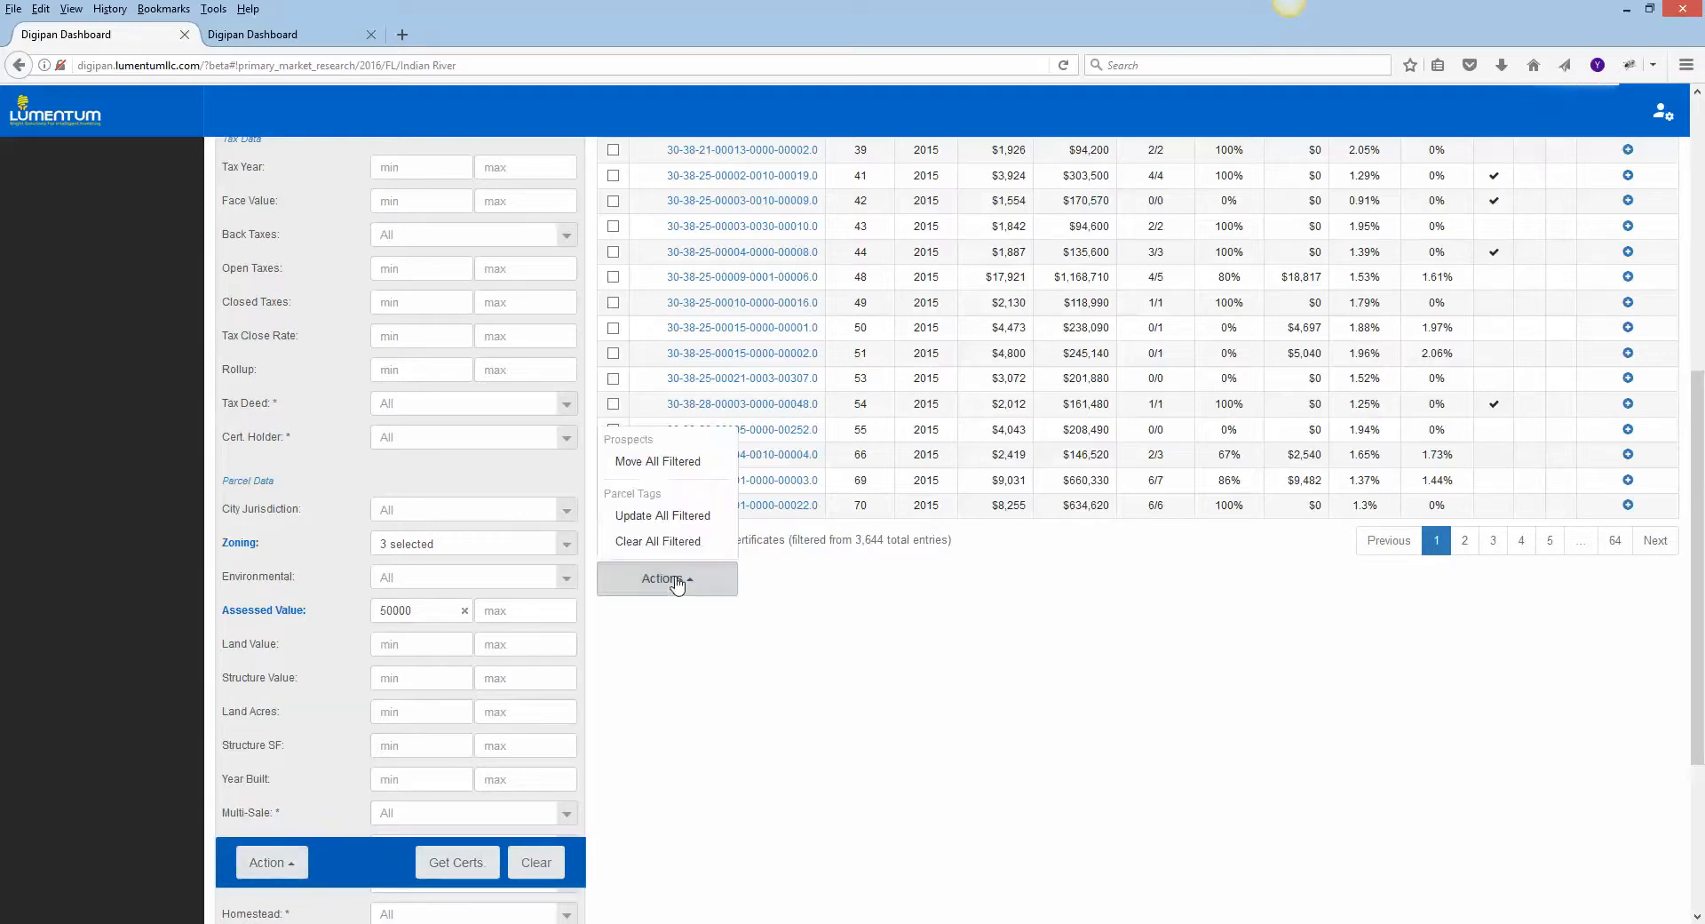
pyautogui.click(646, 464)
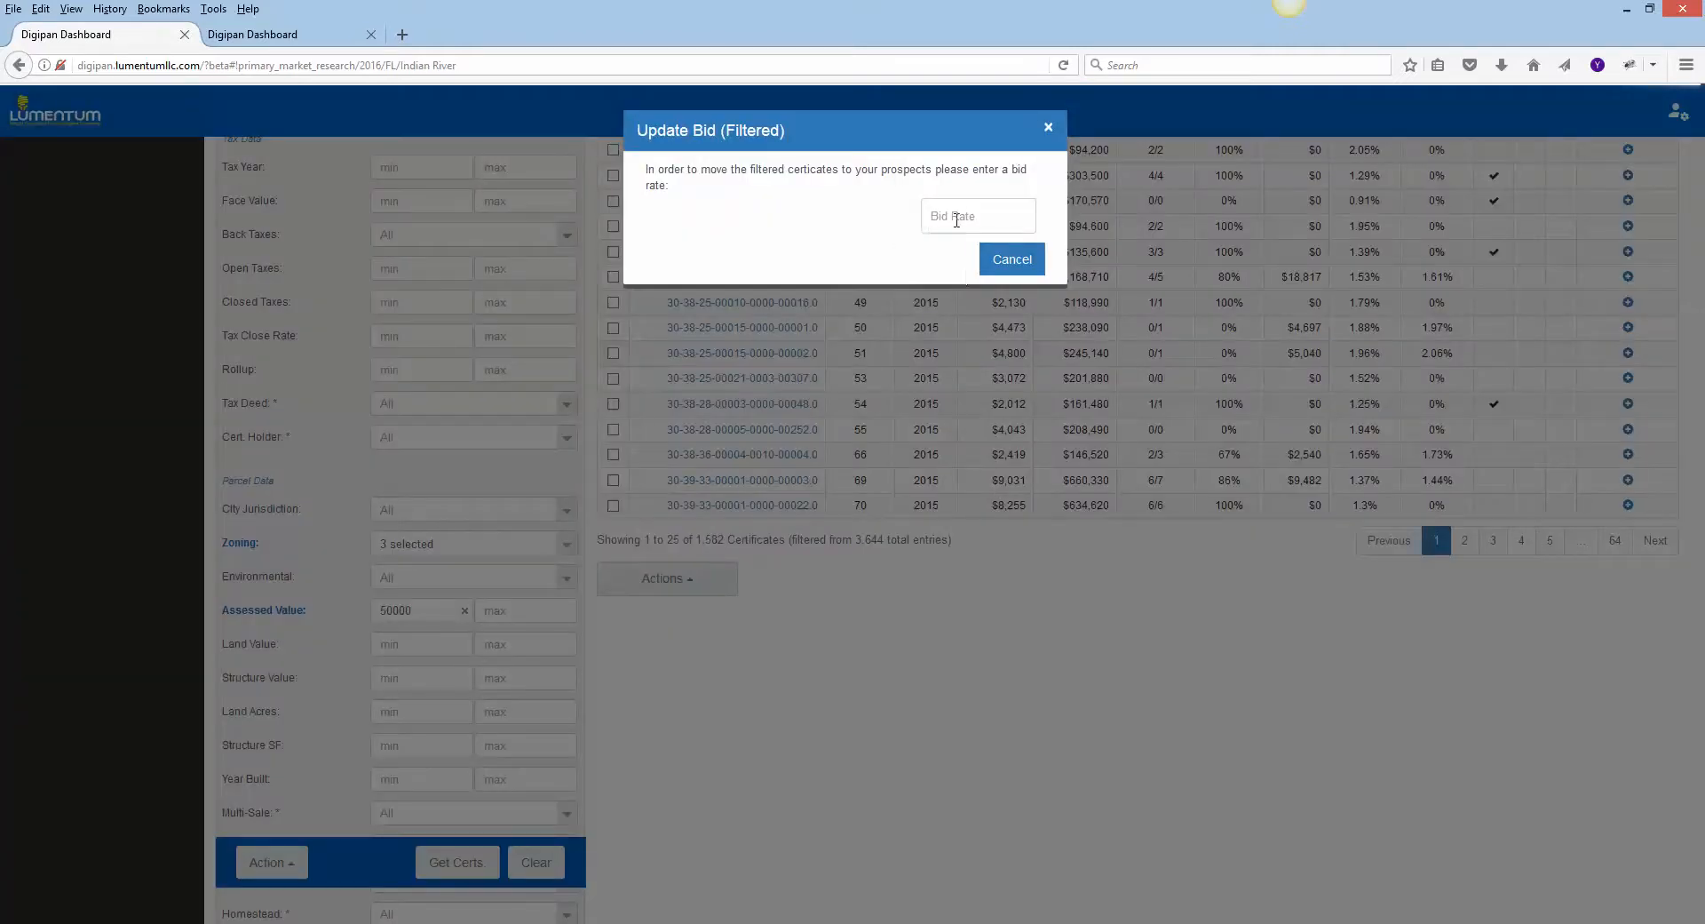
pyautogui.click(959, 214)
pyautogui.write('6')
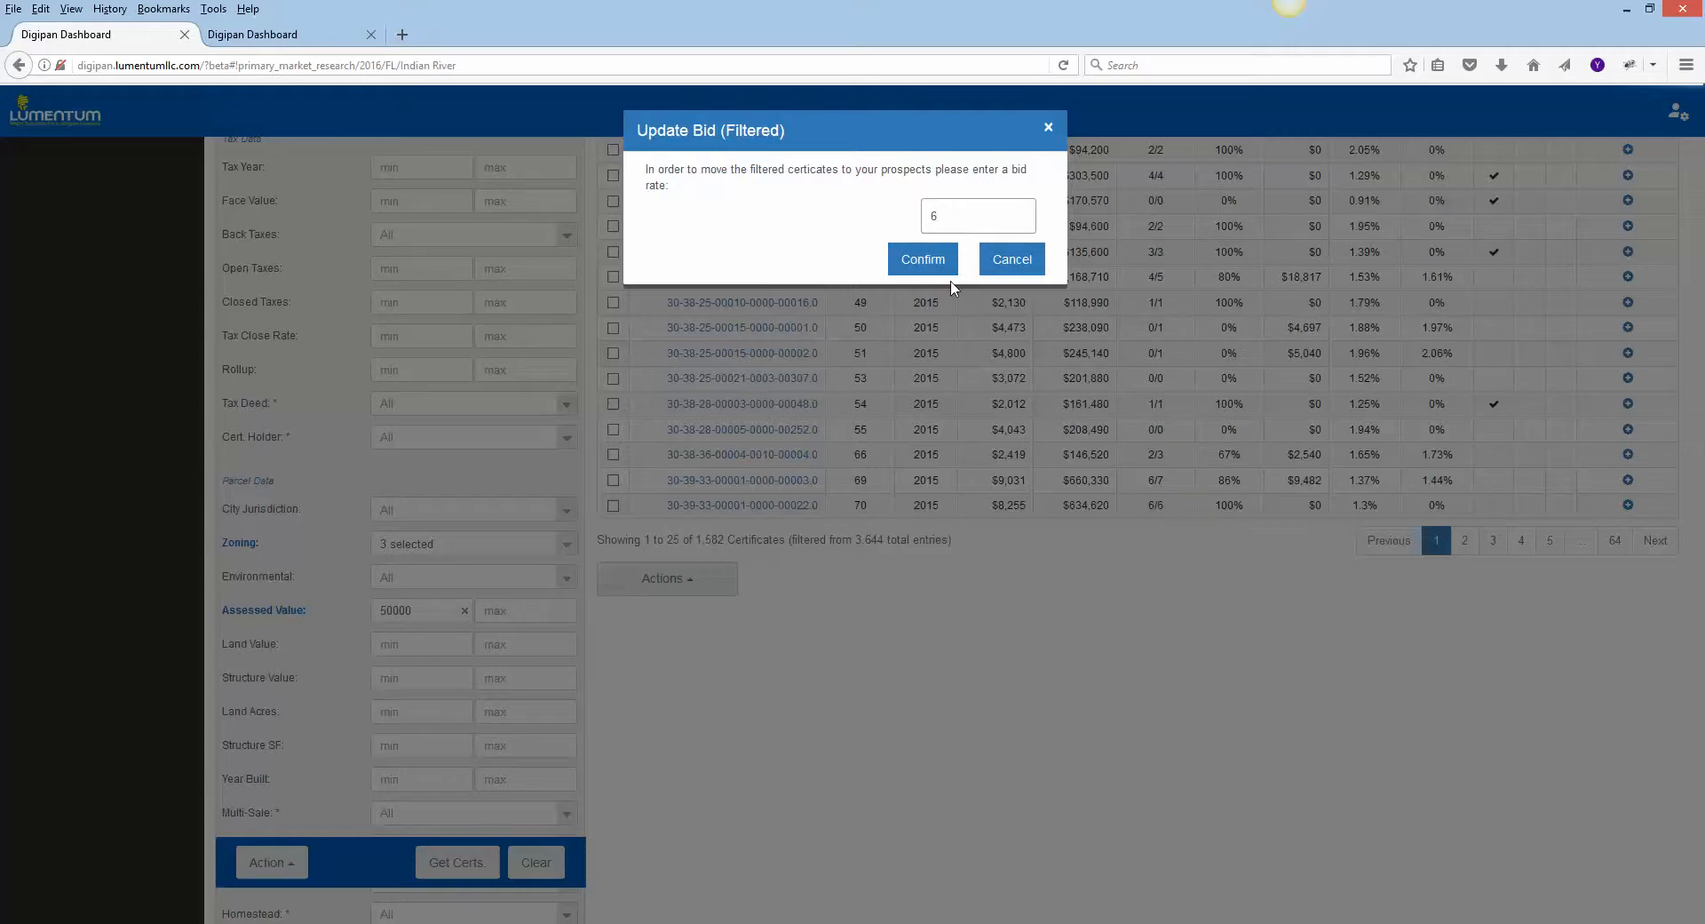
pyautogui.click(933, 262)
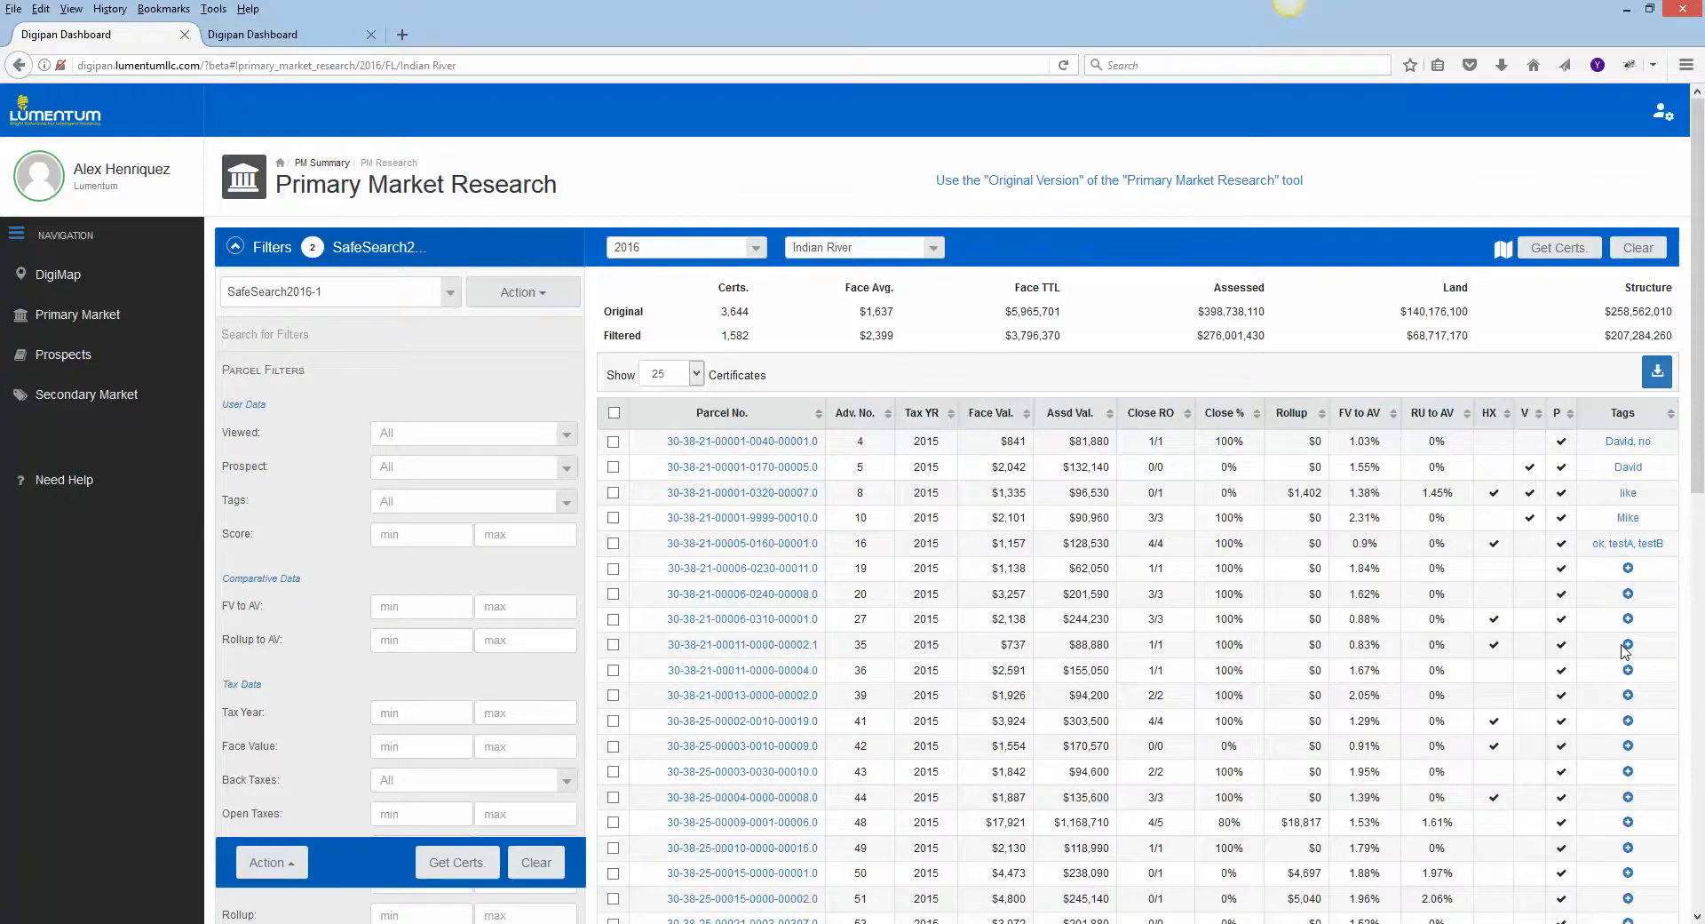
# Attach a first-name tag to the parcel with advertising number 19.
pyautogui.scroll(-2, 1625, 649)
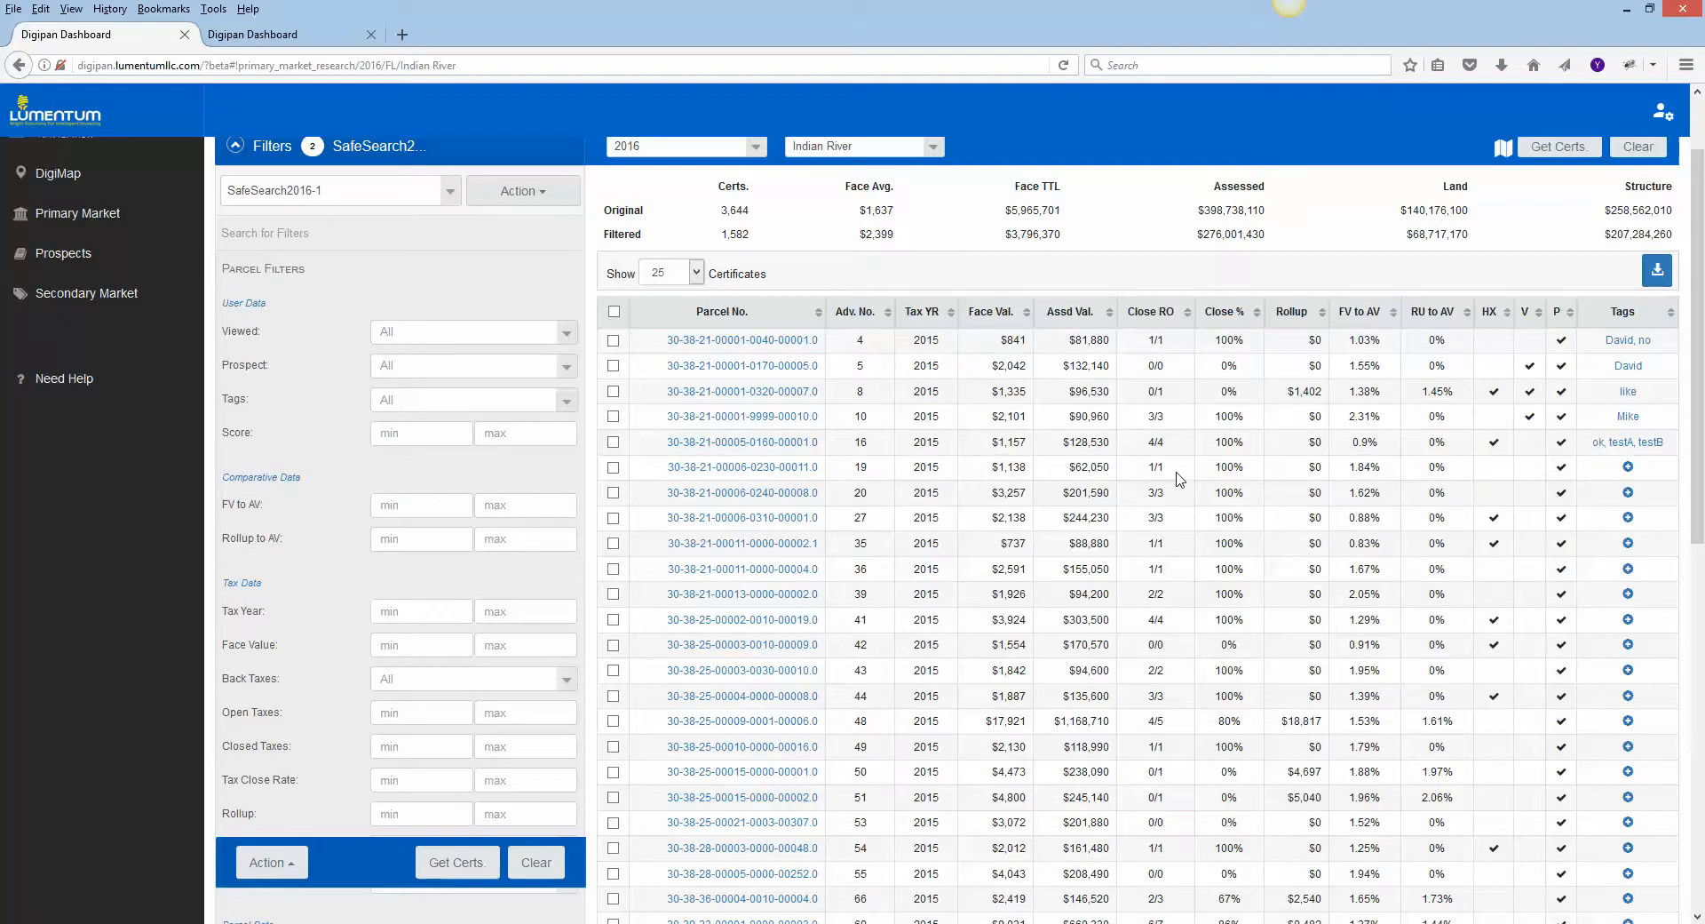
pyautogui.click(1628, 467)
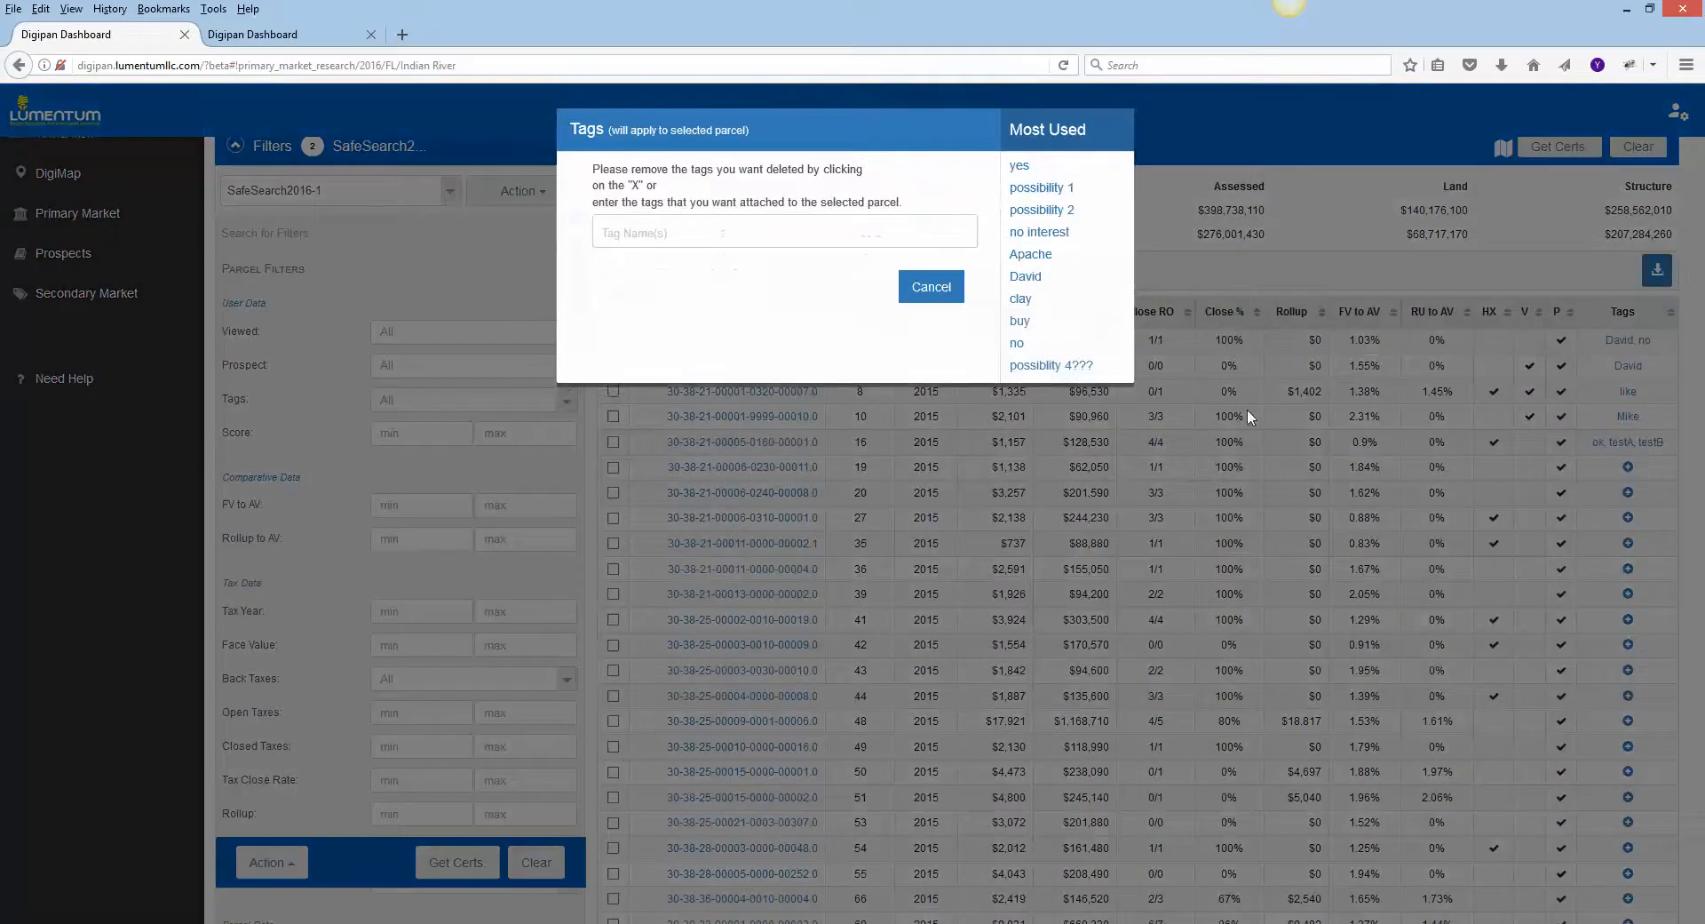
pyautogui.click(709, 233)
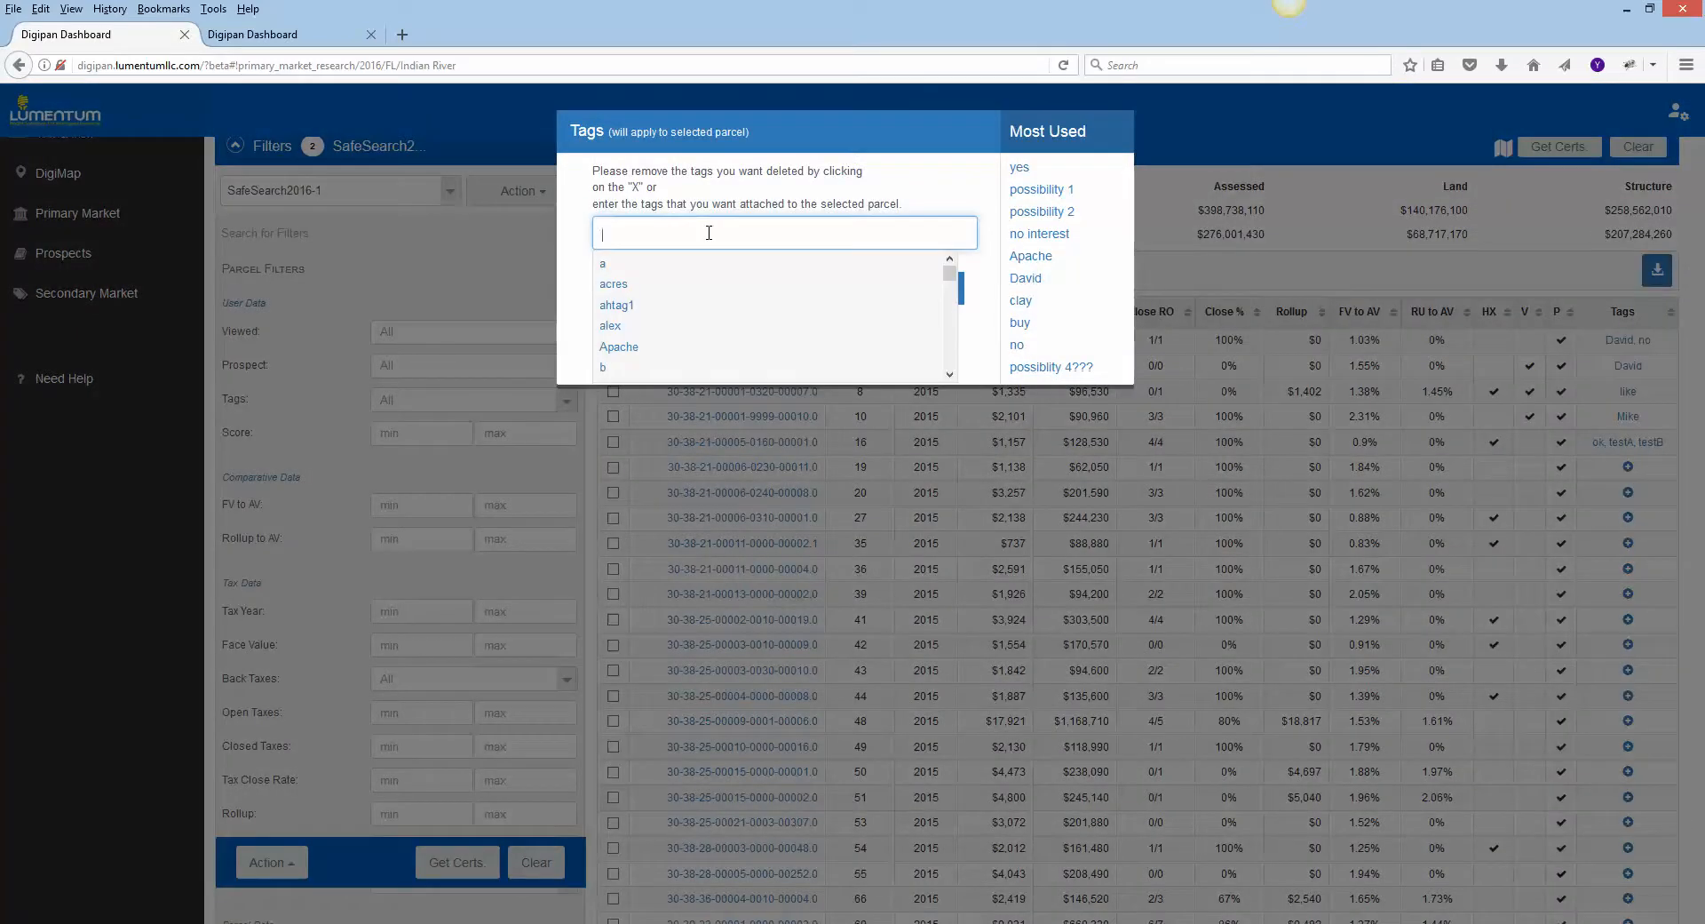
pyautogui.write('Alex')
pyautogui.press('Return')
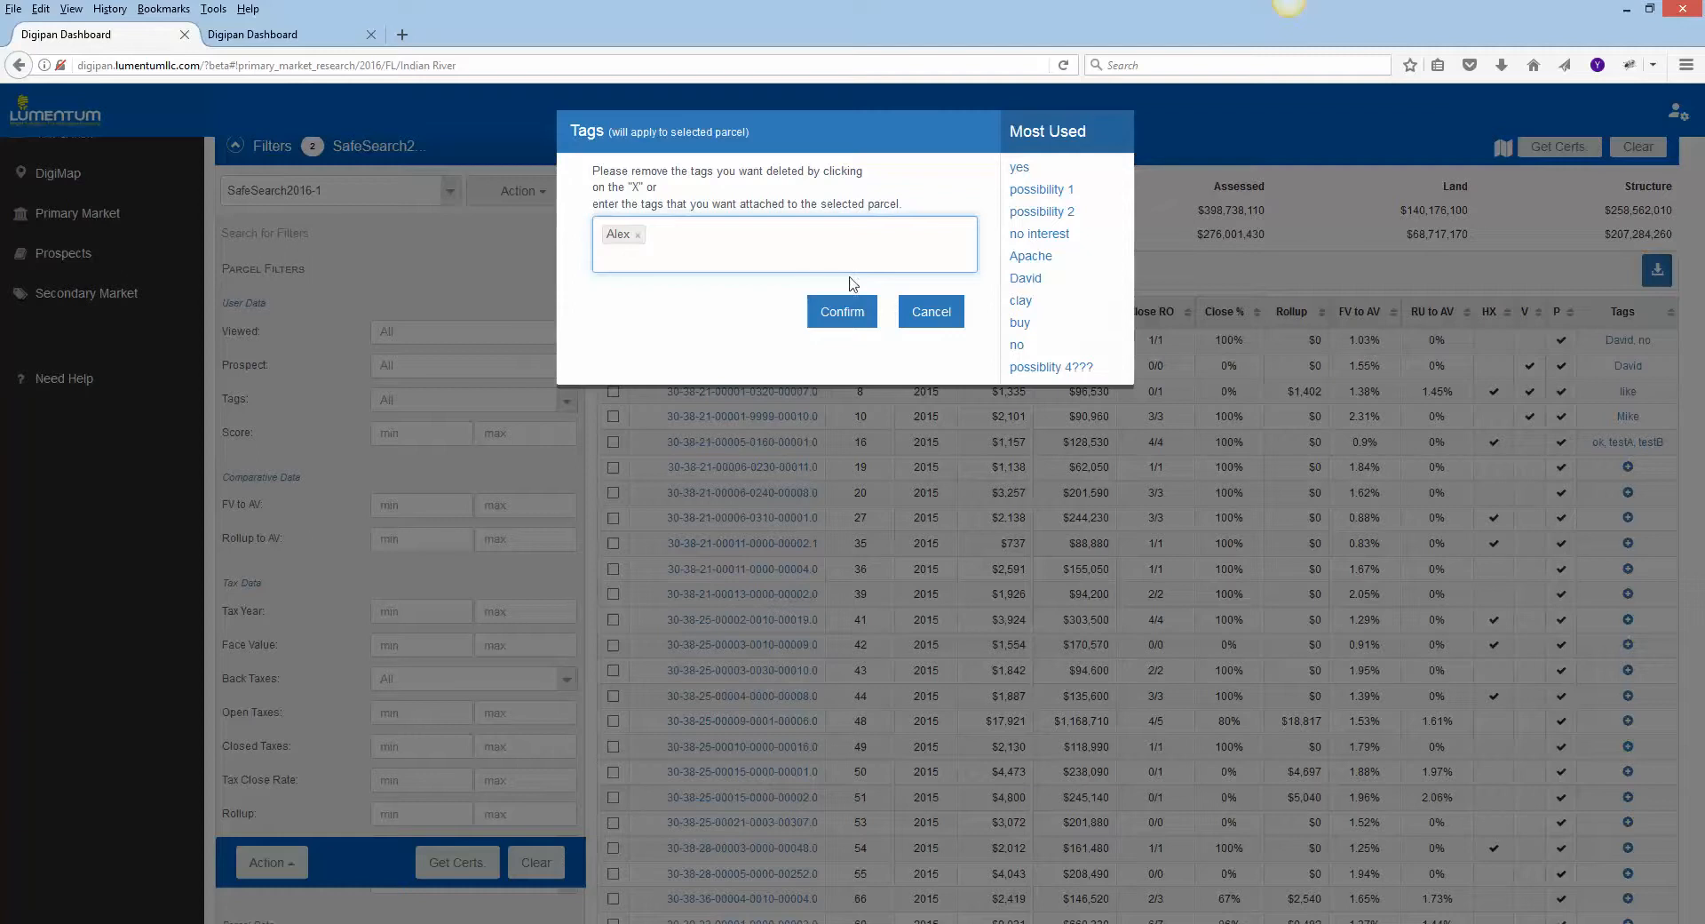
pyautogui.click(842, 311)
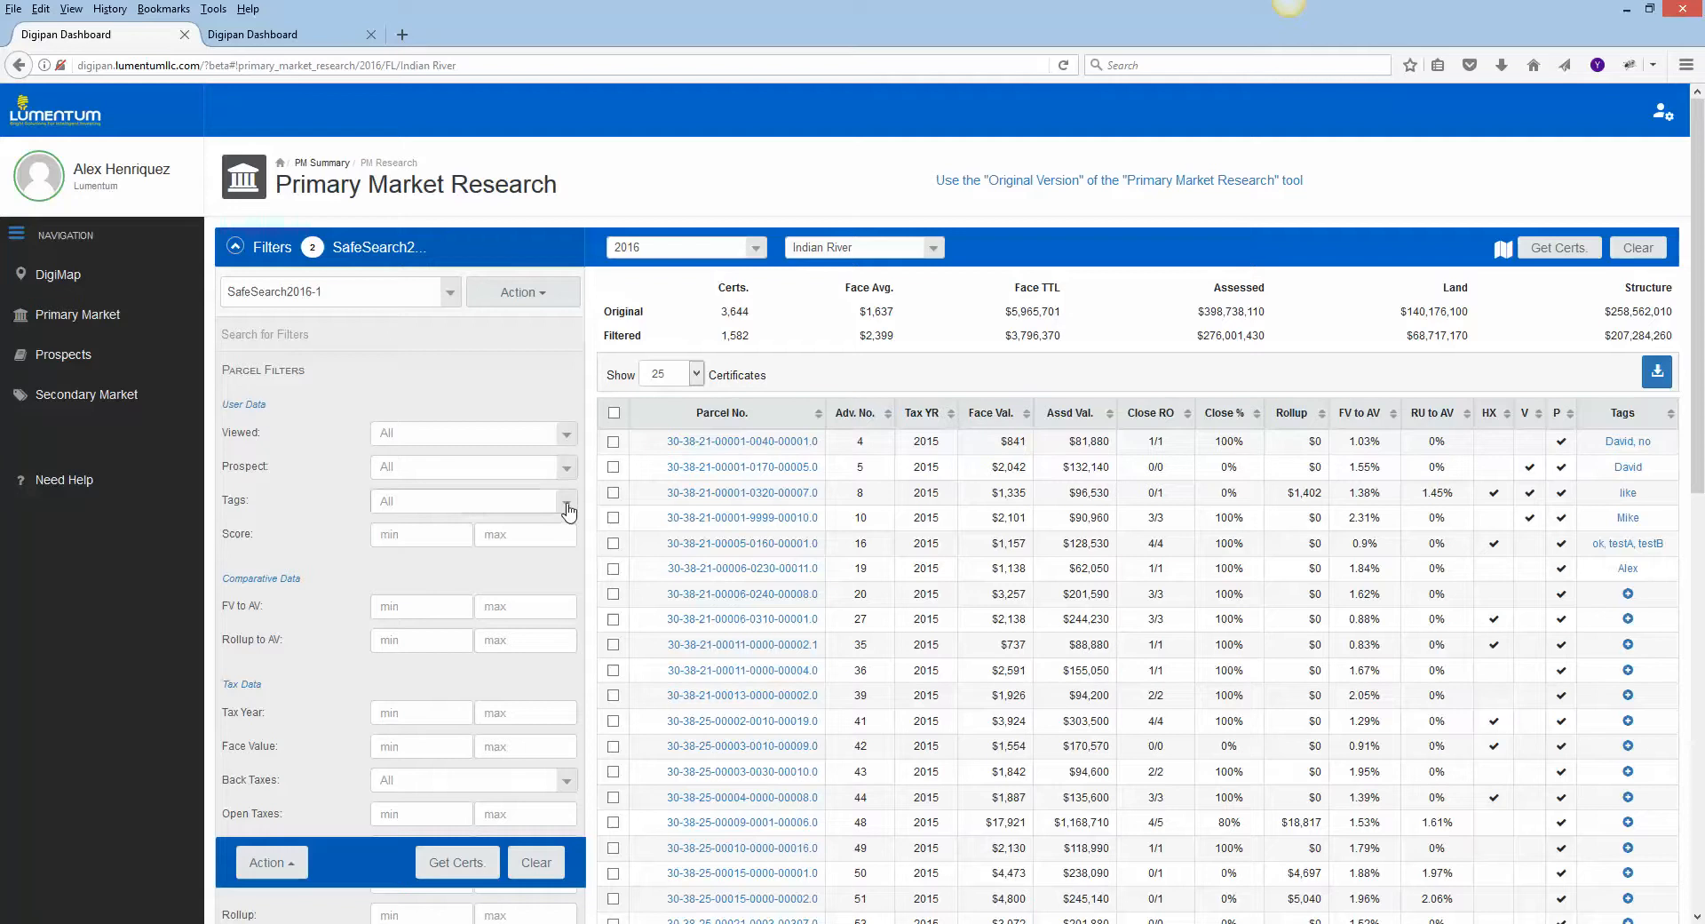
# Add the parcel's new first-name tag to the Tags filter and retrieve the matching certificates.
pyautogui.click(566, 502)
pyautogui.scroll(-2, 559, 550)
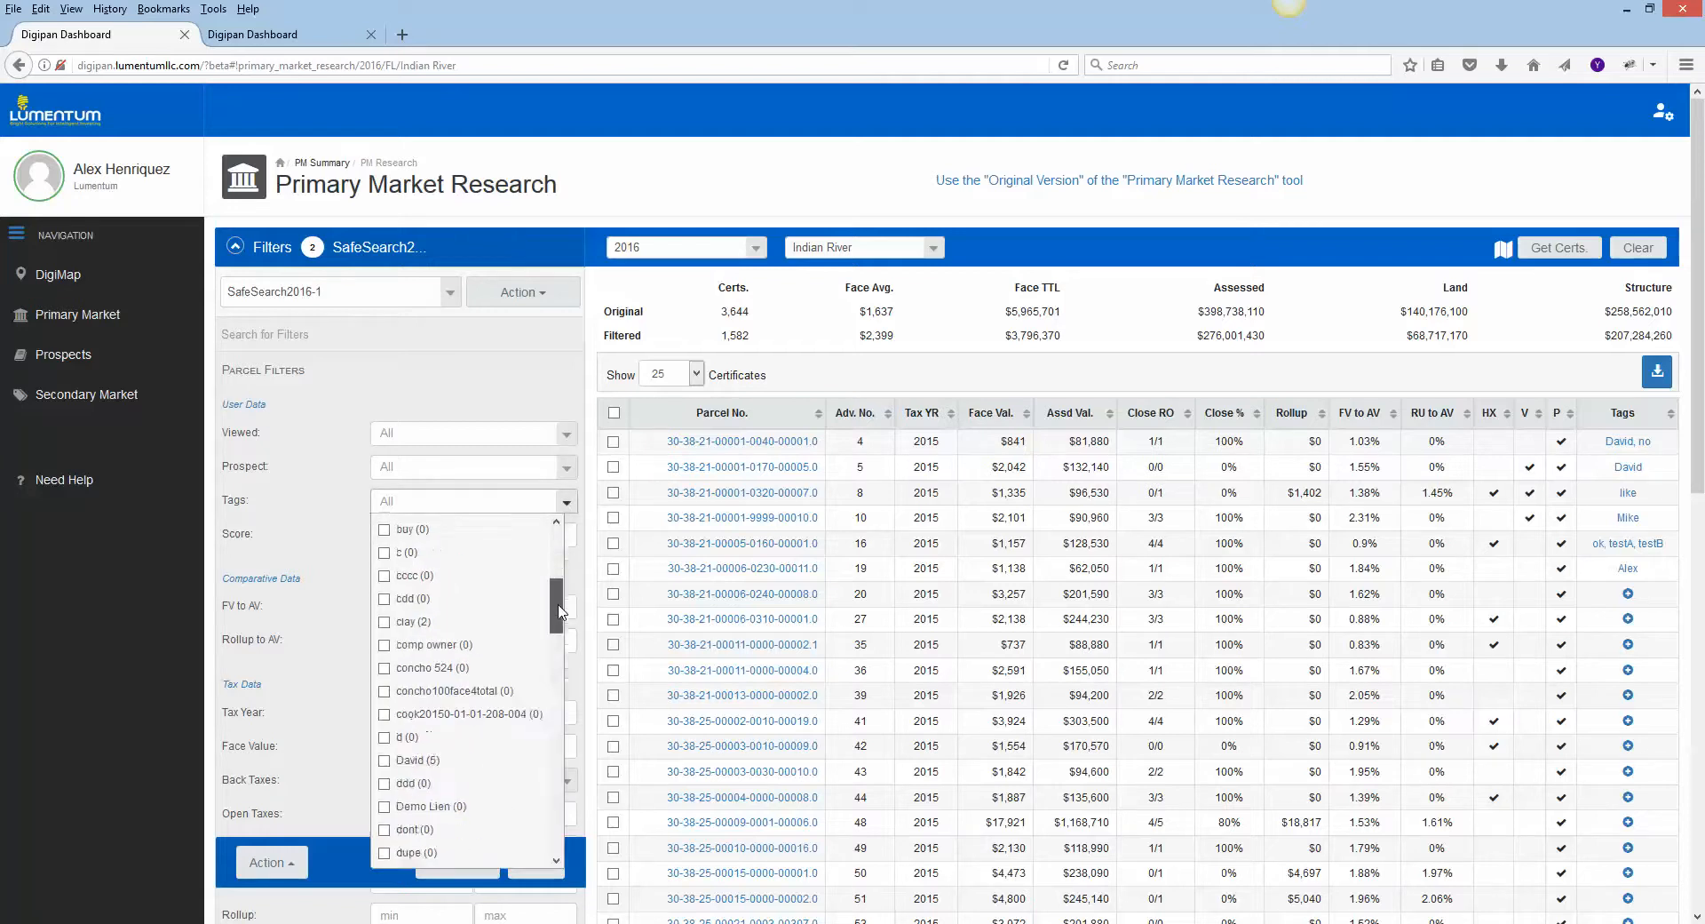
pyautogui.scroll(2, 559, 551)
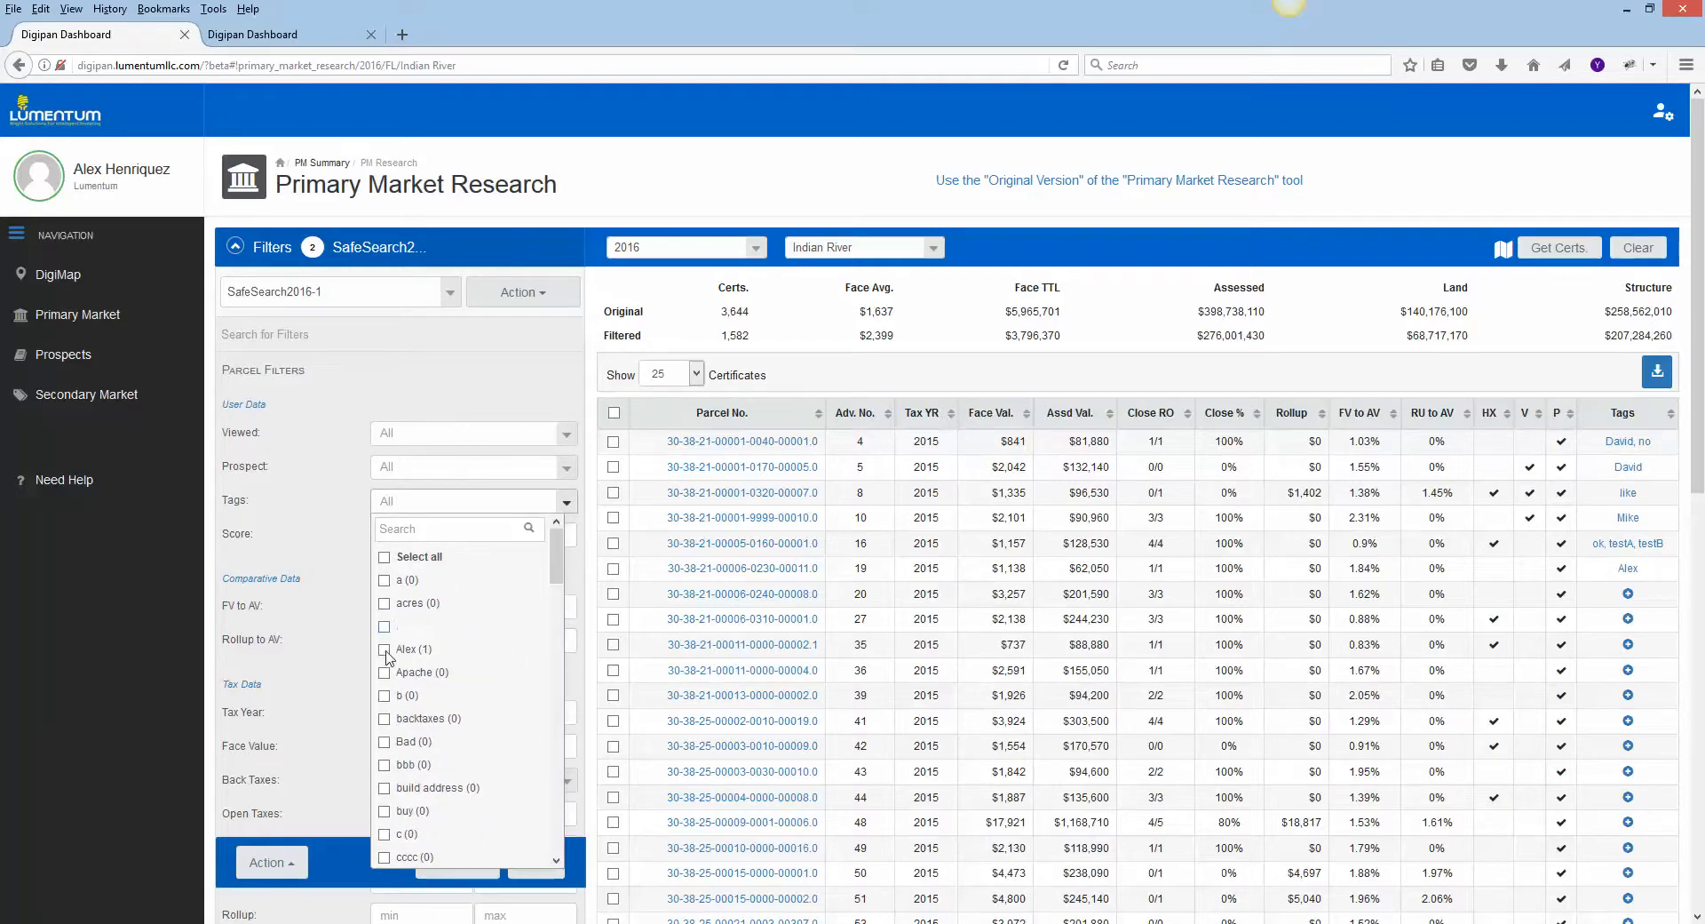
pyautogui.click(425, 654)
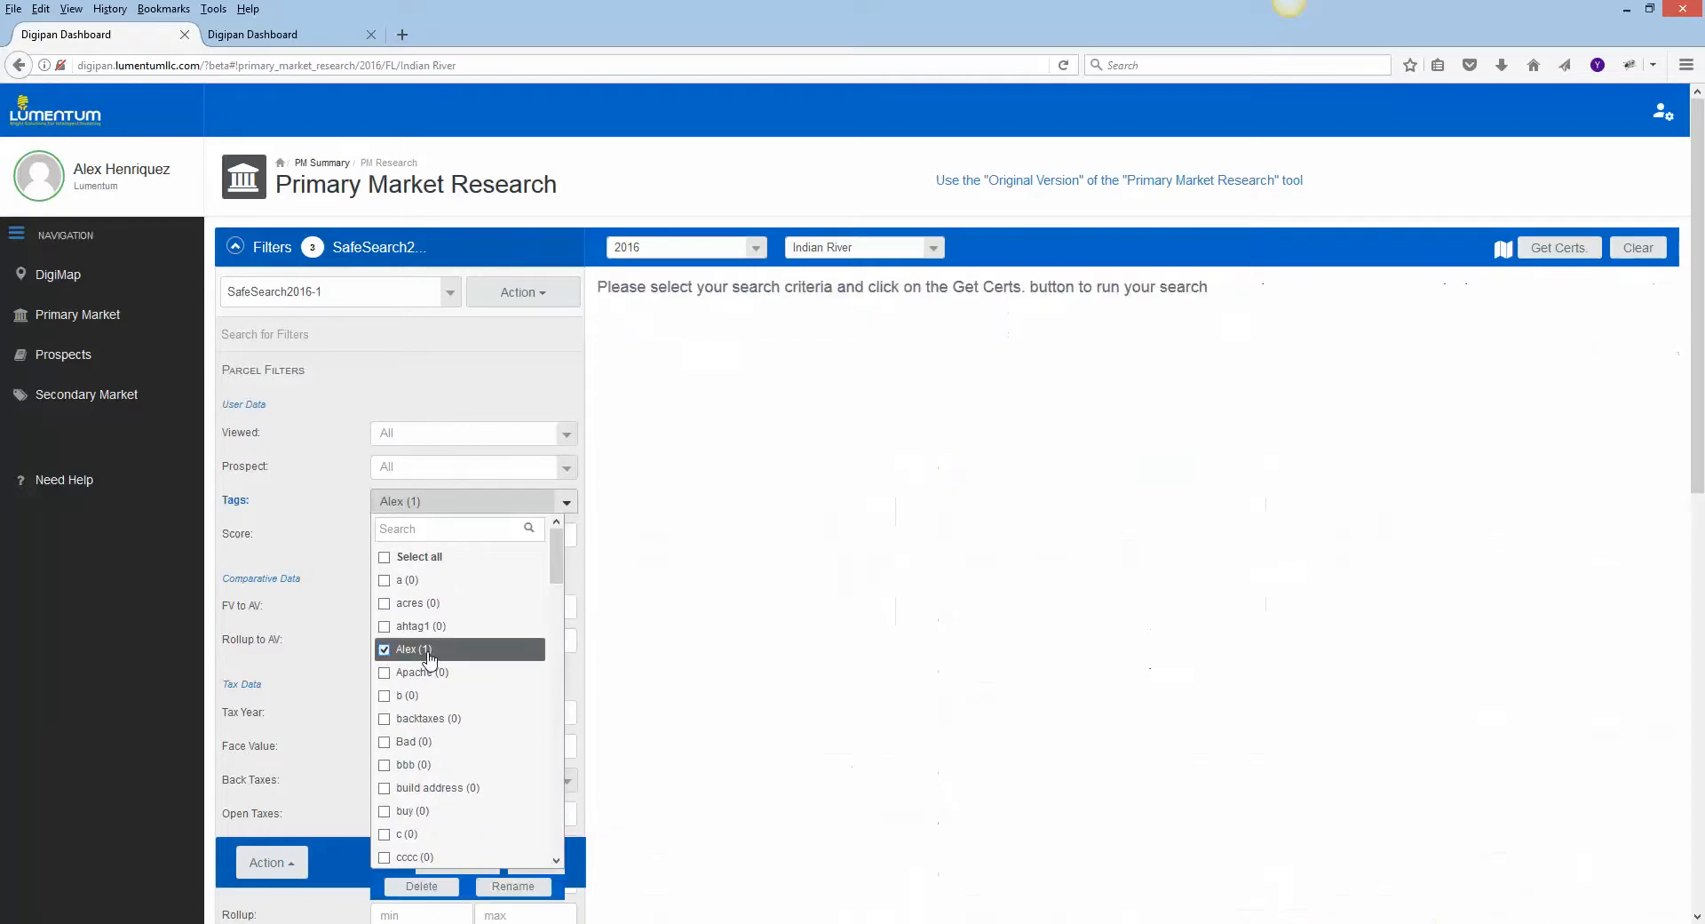
pyautogui.click(356, 545)
pyautogui.click(448, 877)
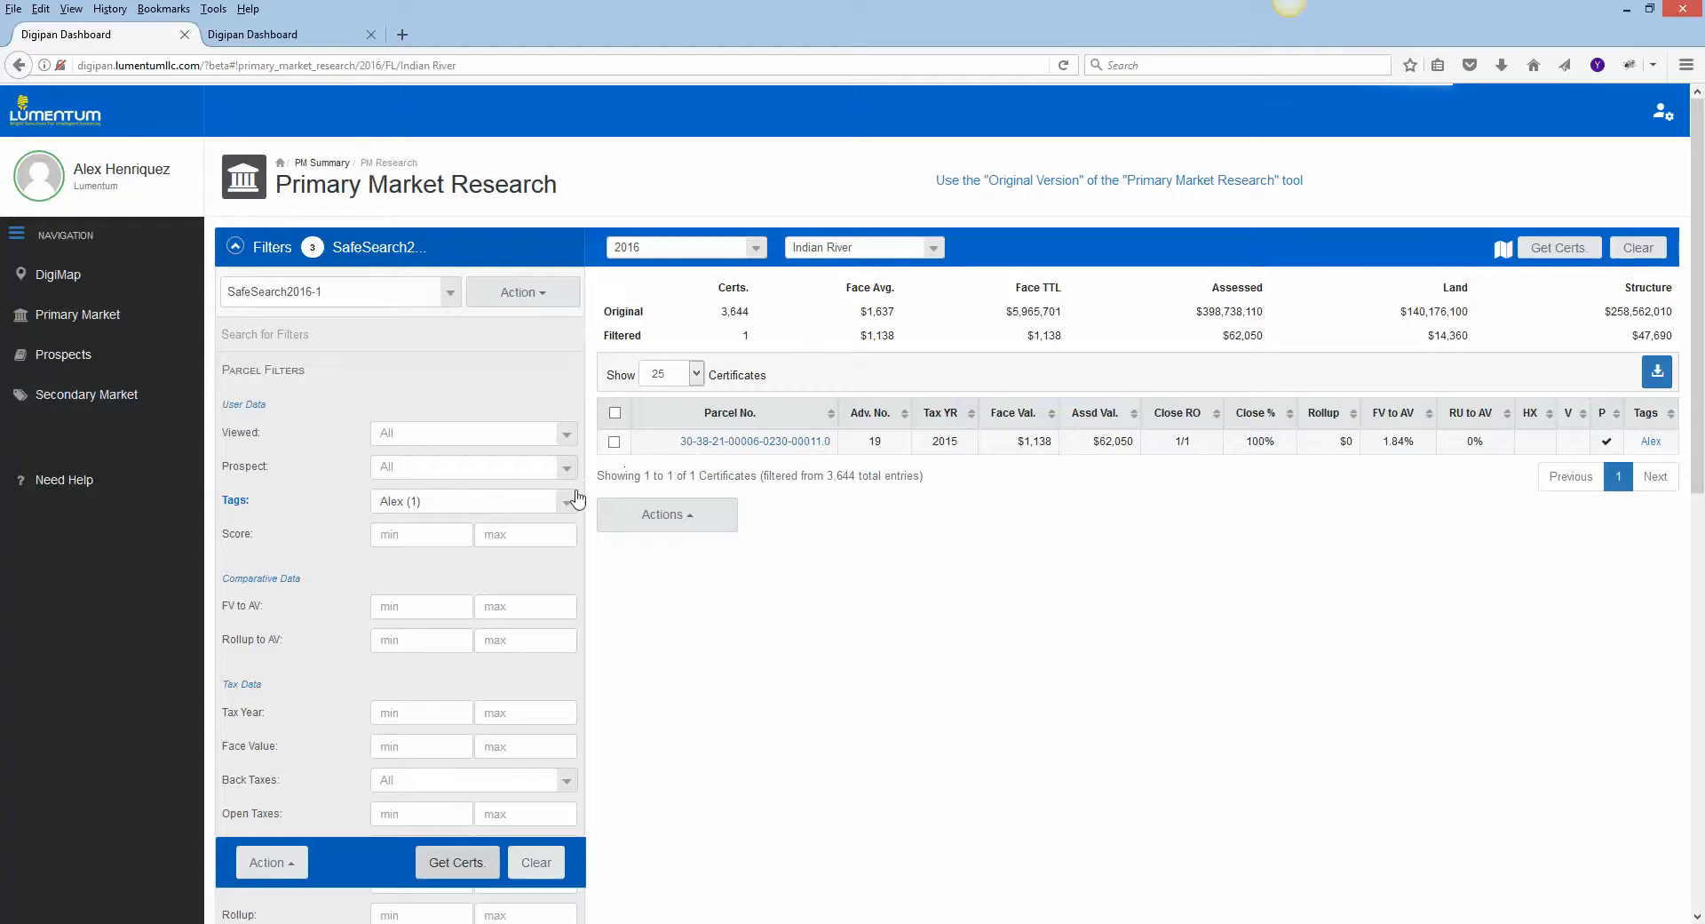
# Clear every selection from the Tags filter and retrieve the certificates again.
pyautogui.click(444, 501)
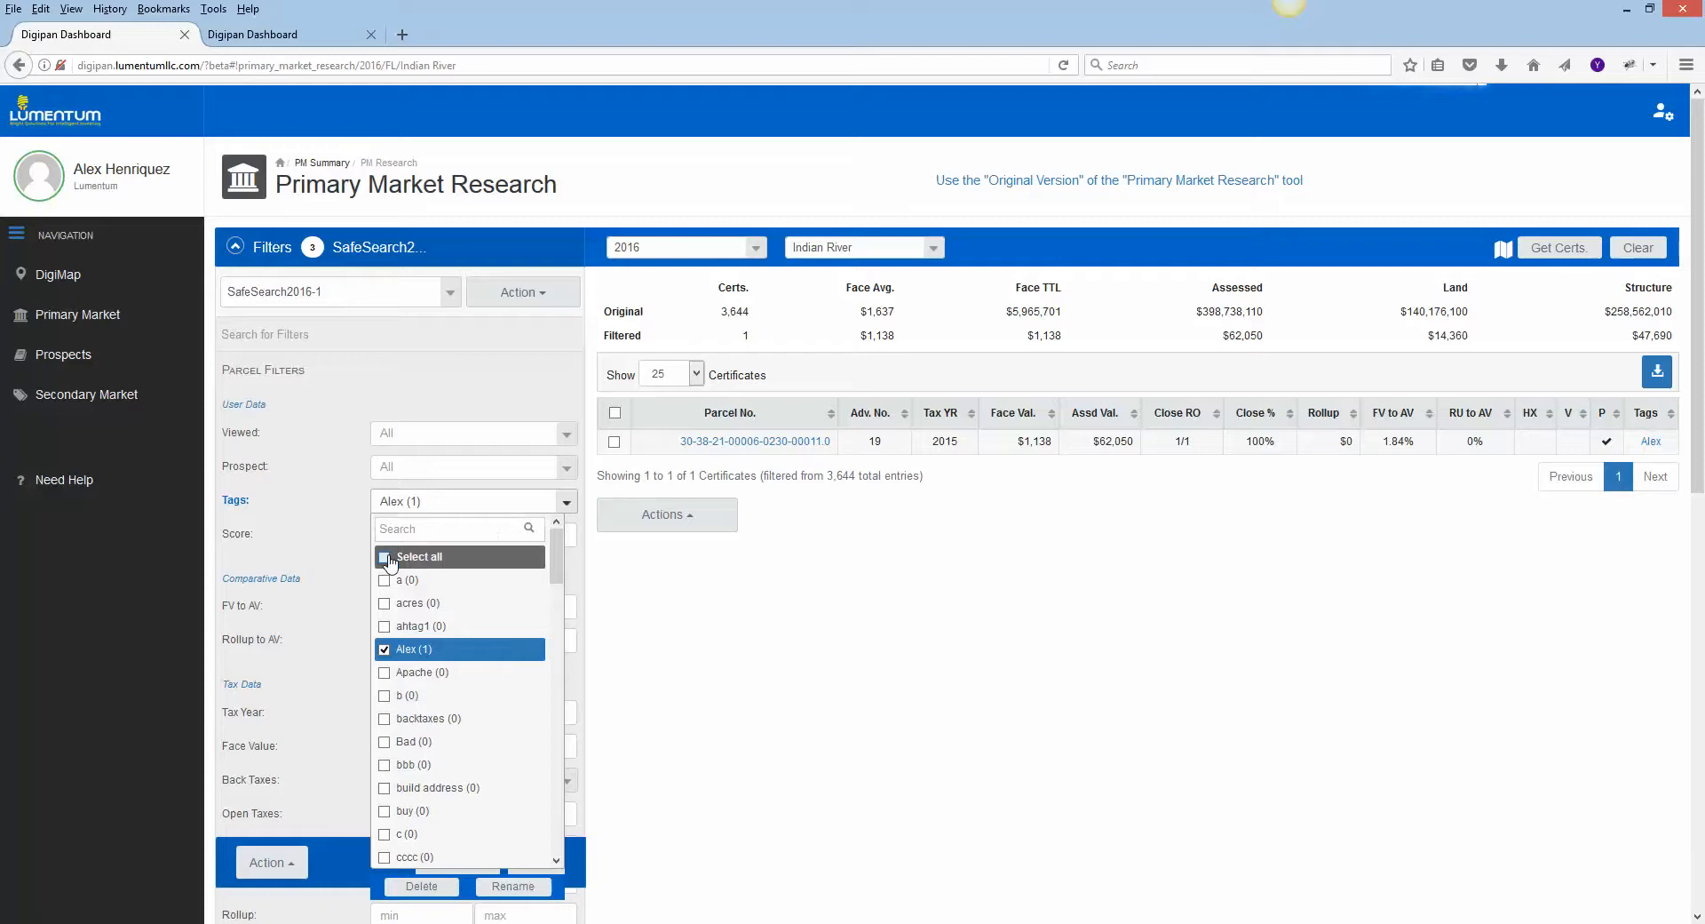
pyautogui.click(391, 557)
pyautogui.click(390, 556)
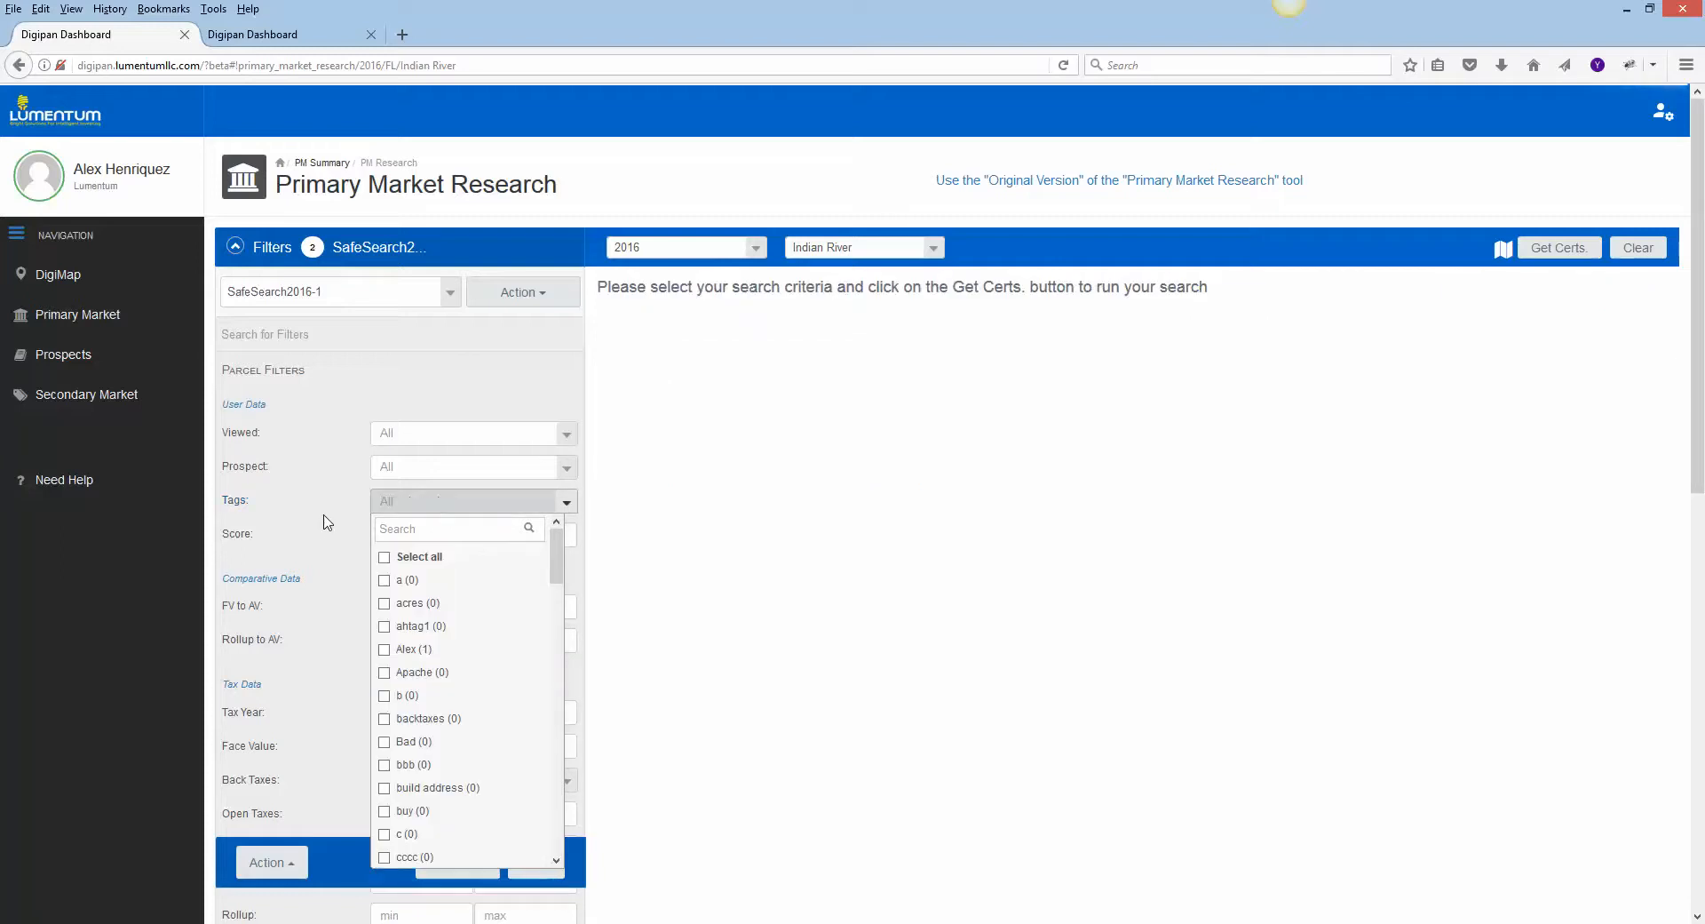
pyautogui.click(454, 863)
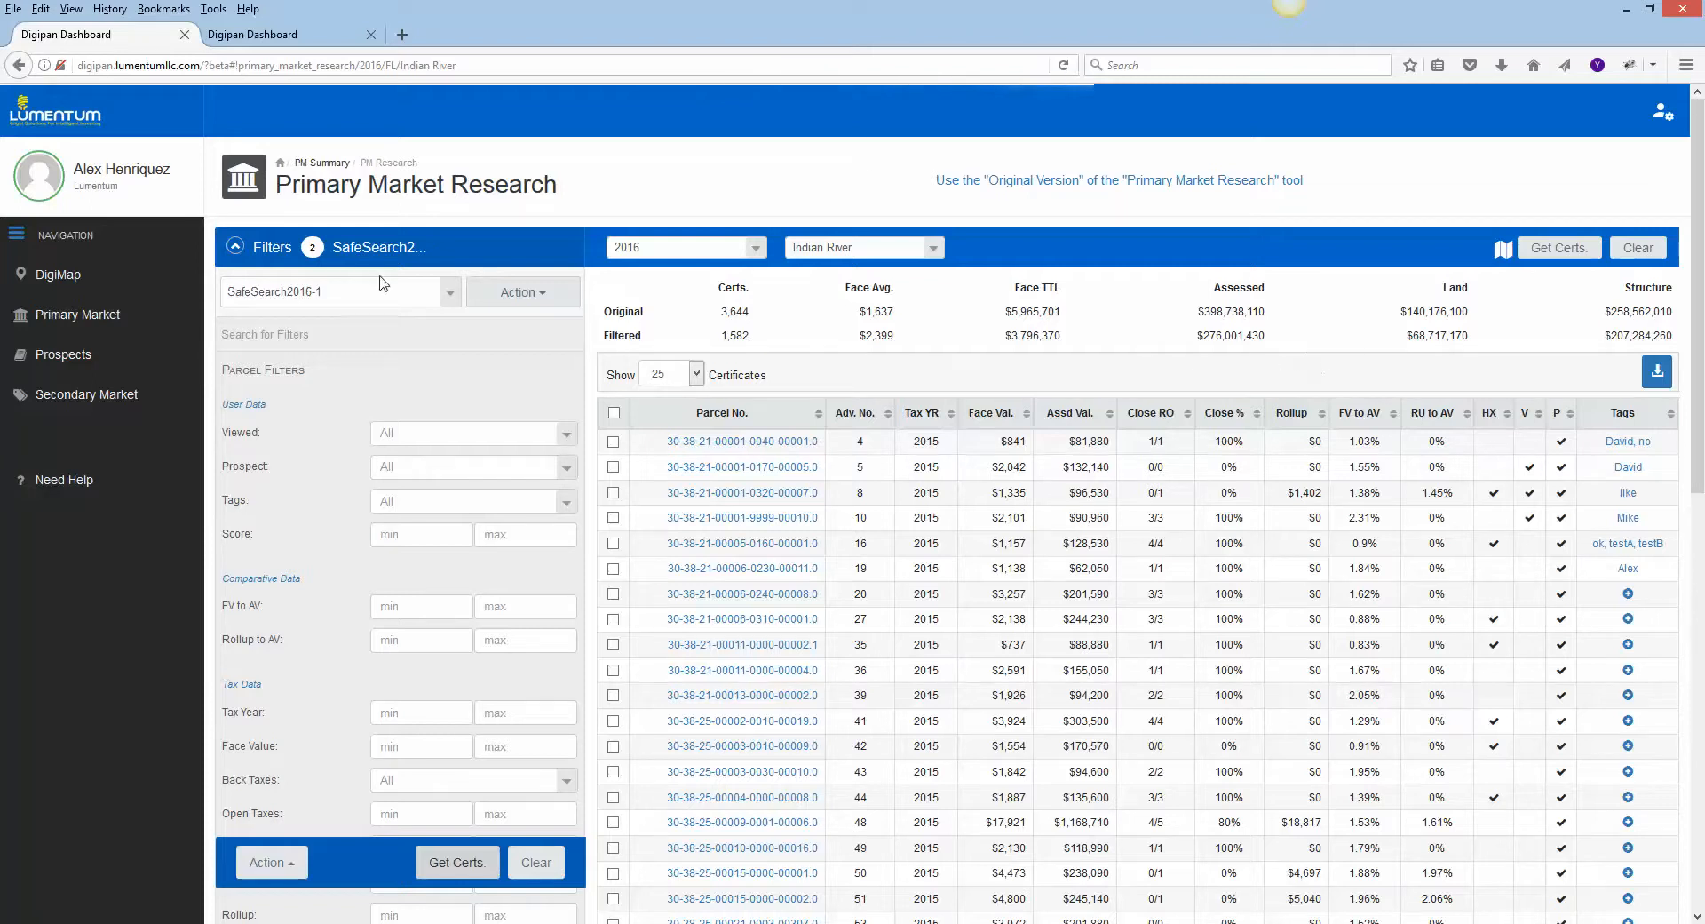
# Open the Prospects Summary for 2016 and expand Florida's county breakdown.
pyautogui.click(57, 355)
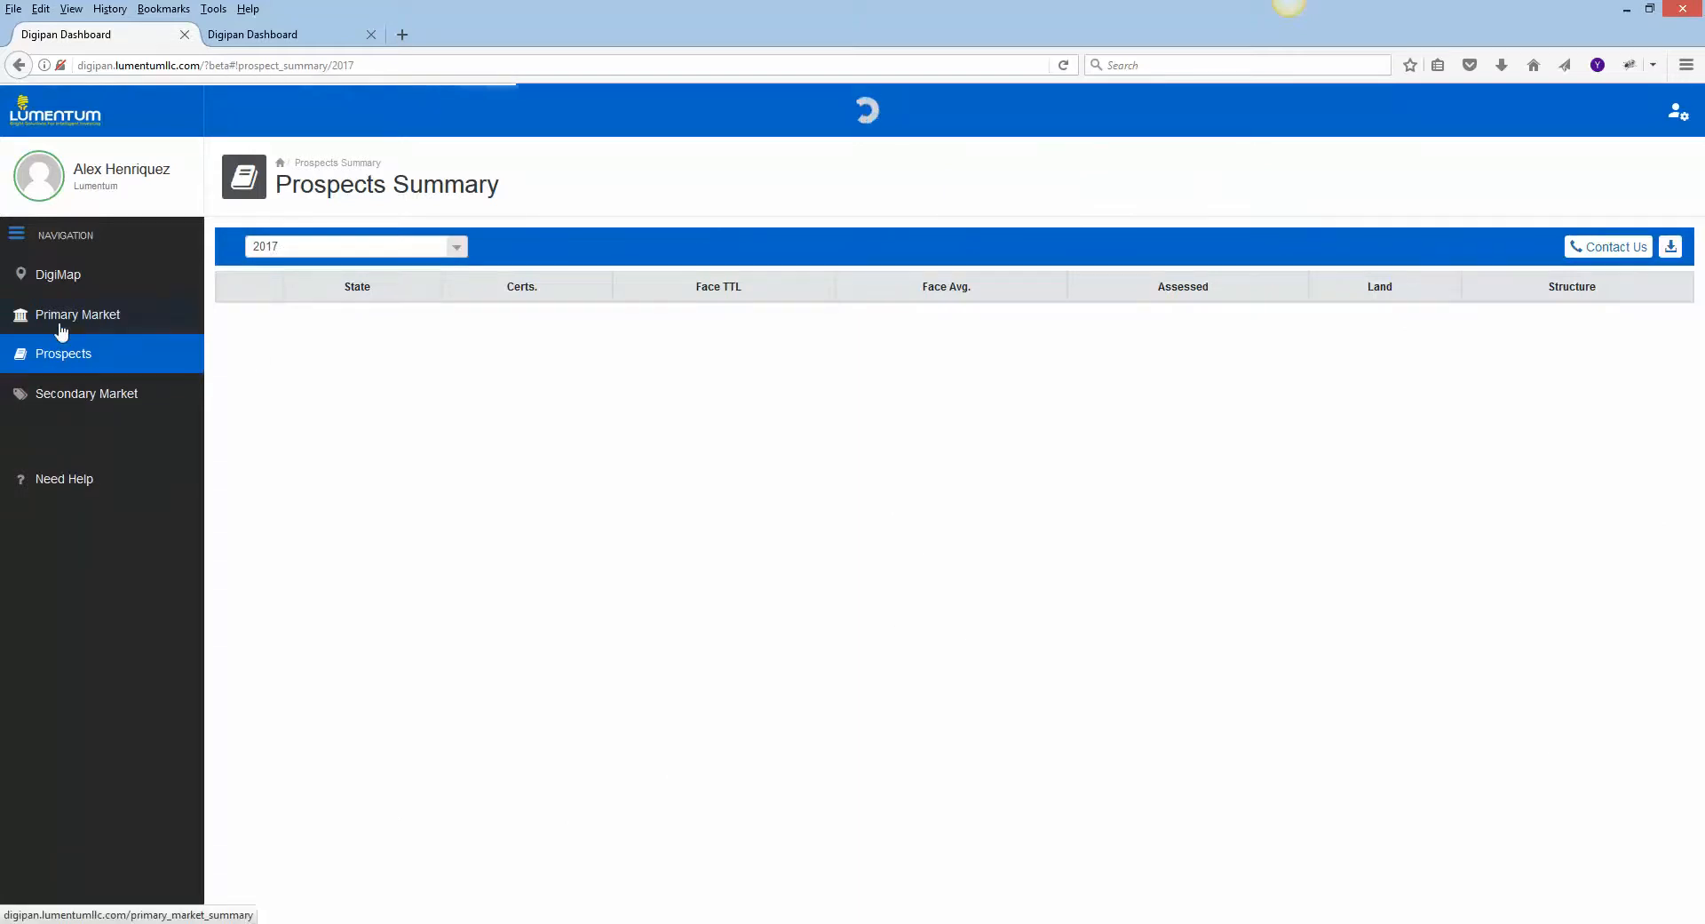
pyautogui.click(318, 247)
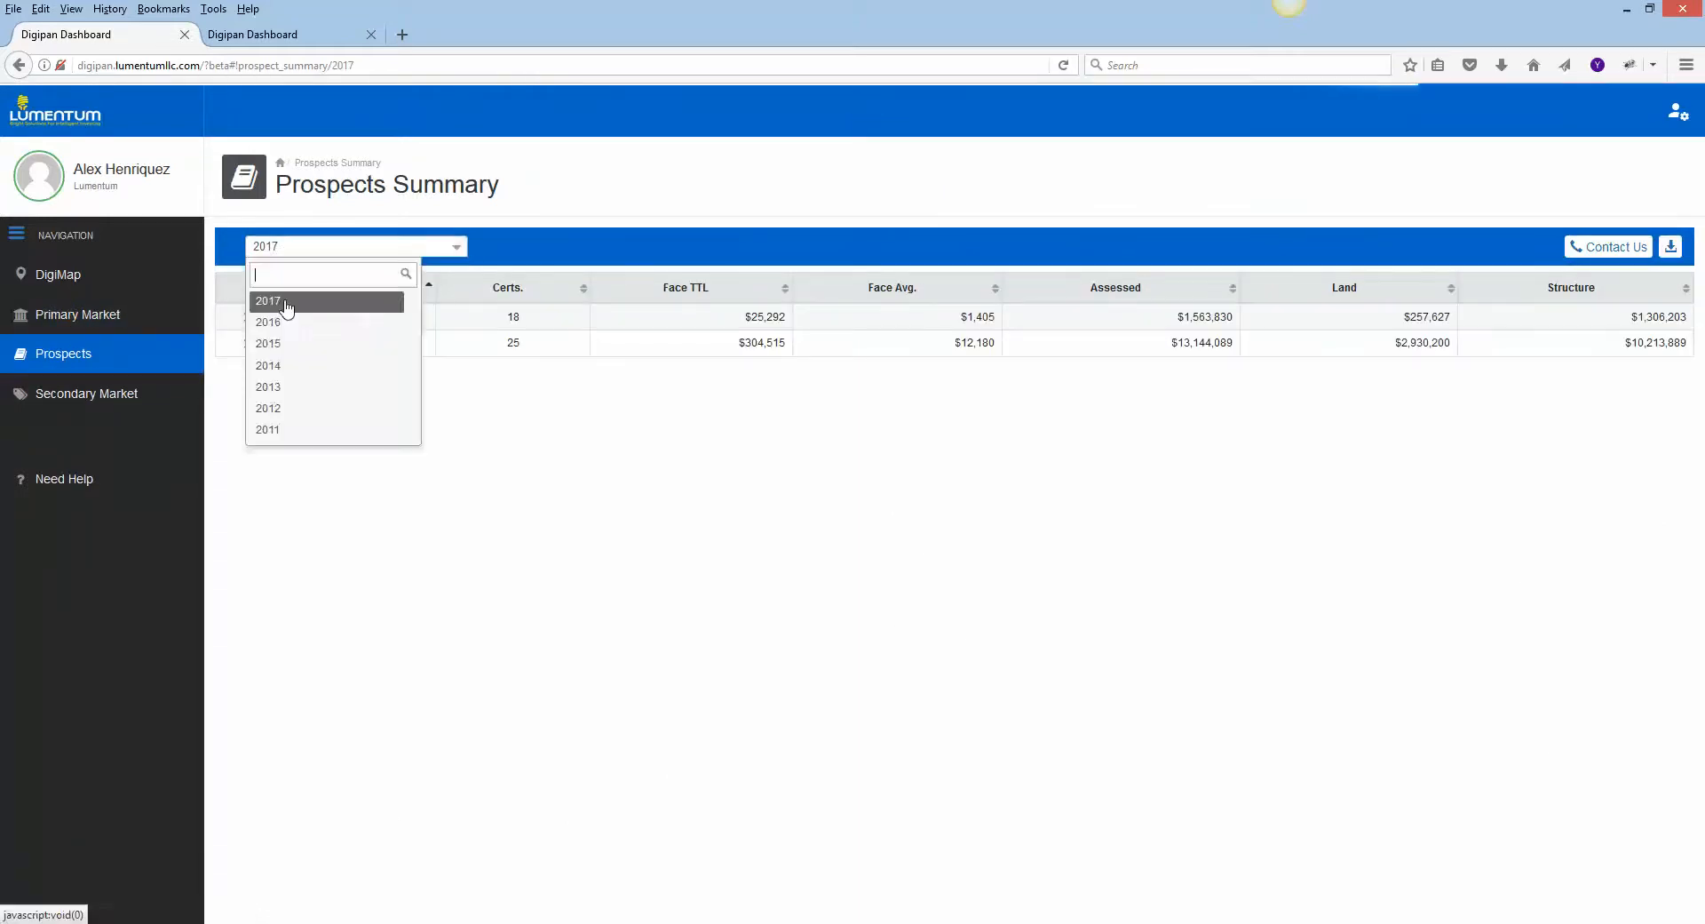
pyautogui.click(277, 322)
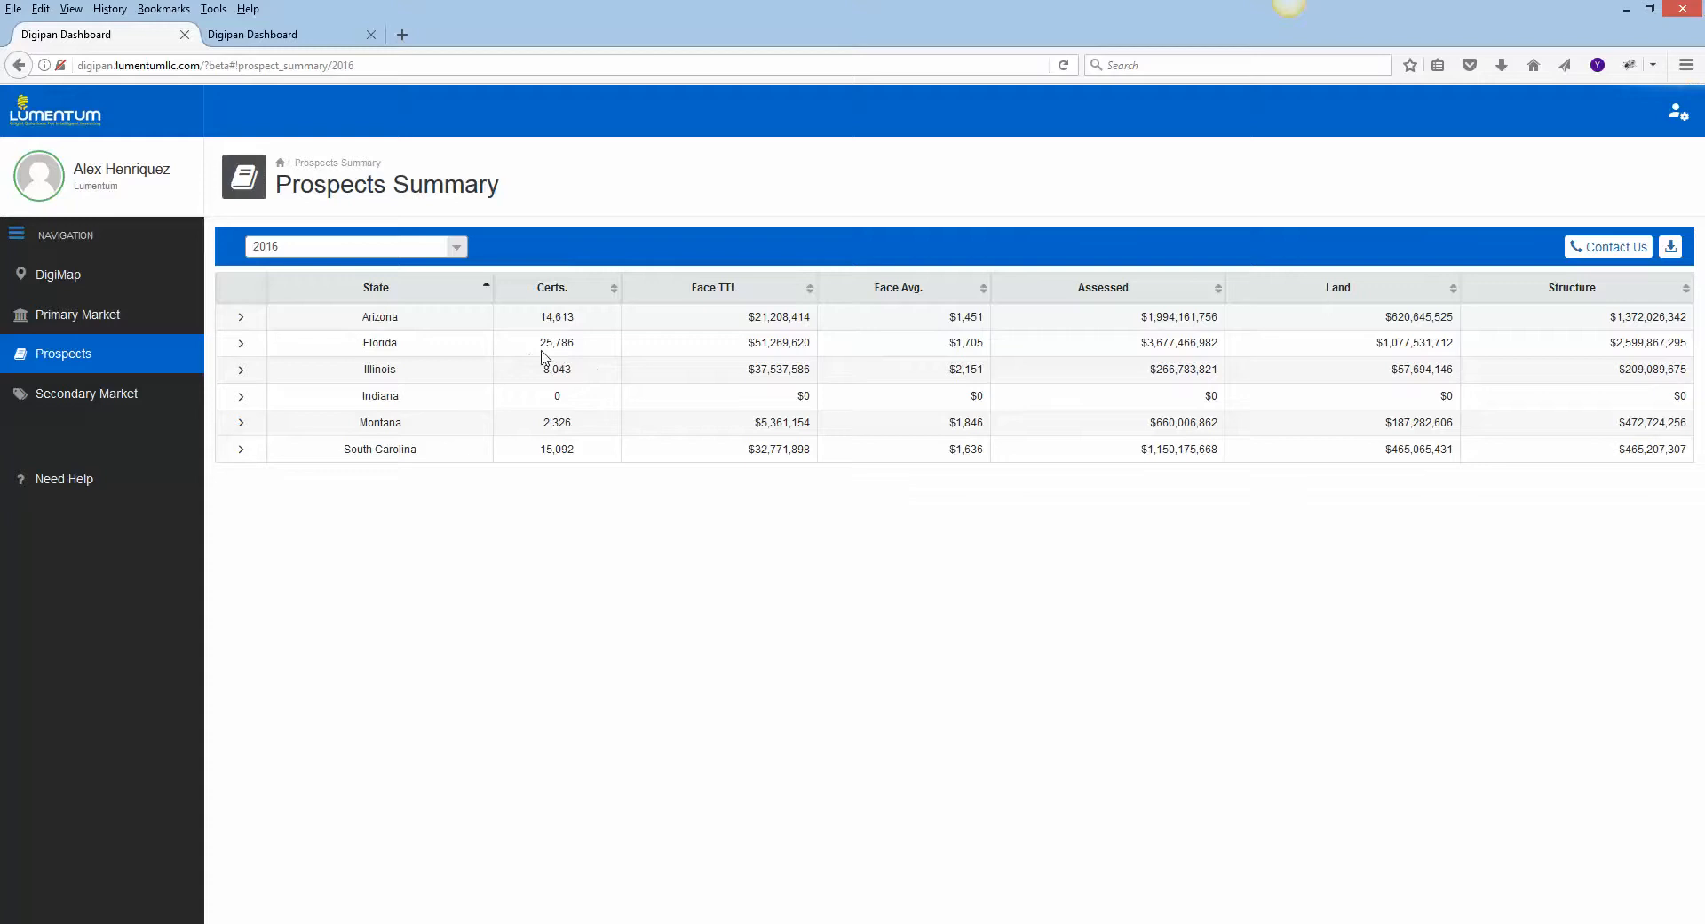
pyautogui.click(242, 348)
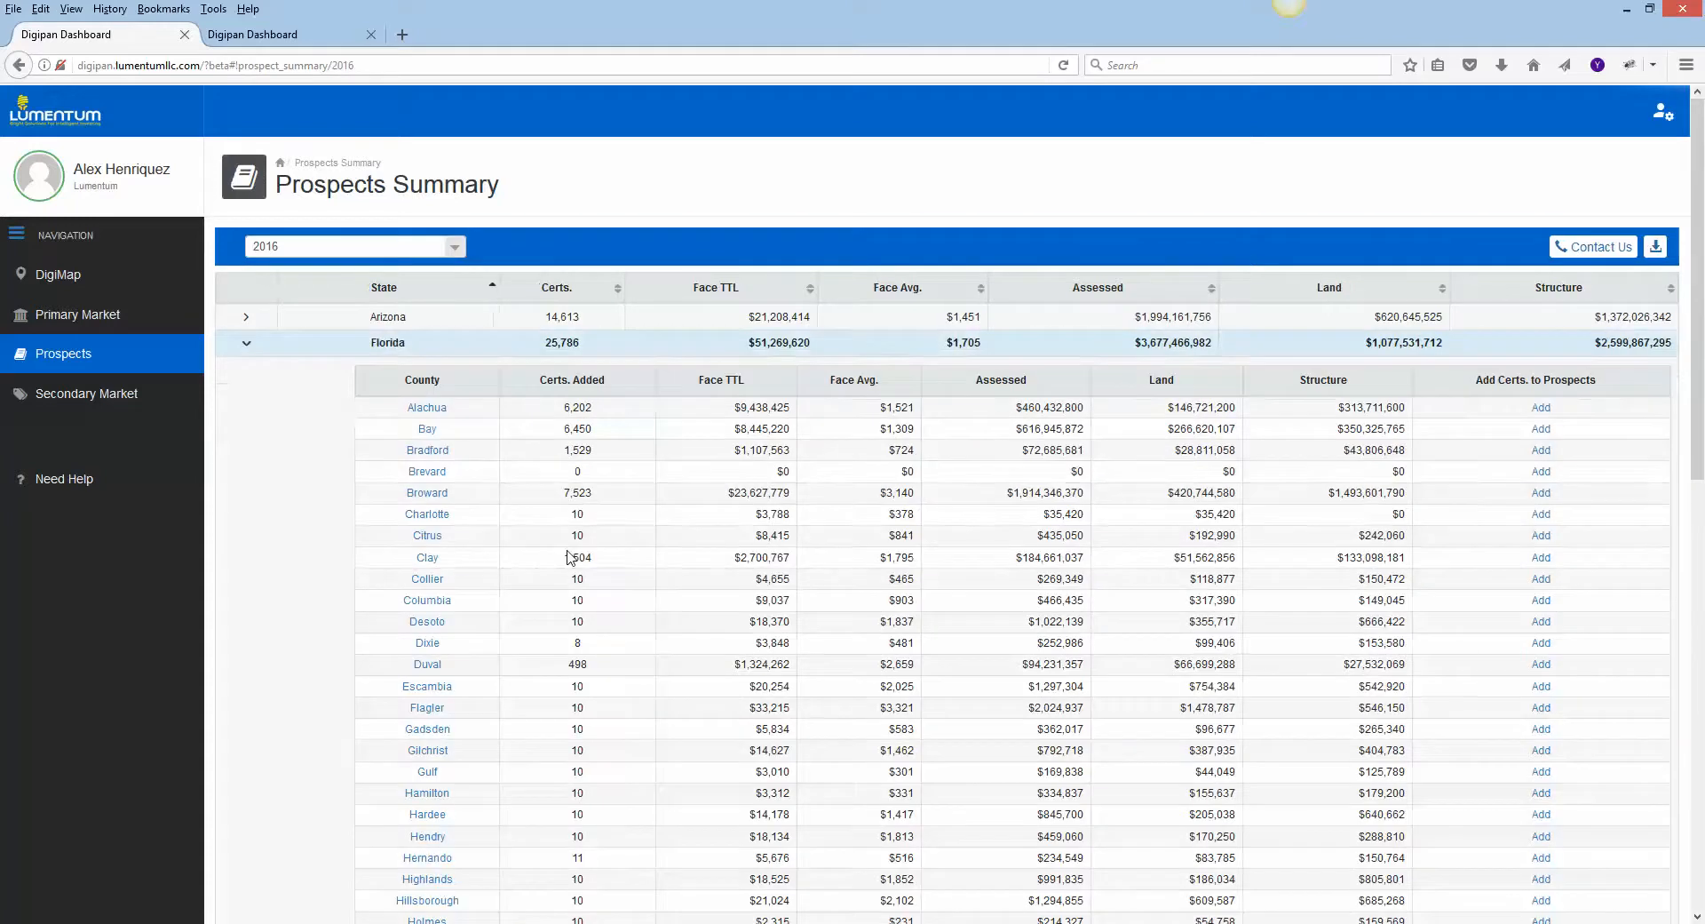
# Find Indian River in the Florida county list and check its number of certificates added to prospects.
pyautogui.scroll(-5, 477, 517)
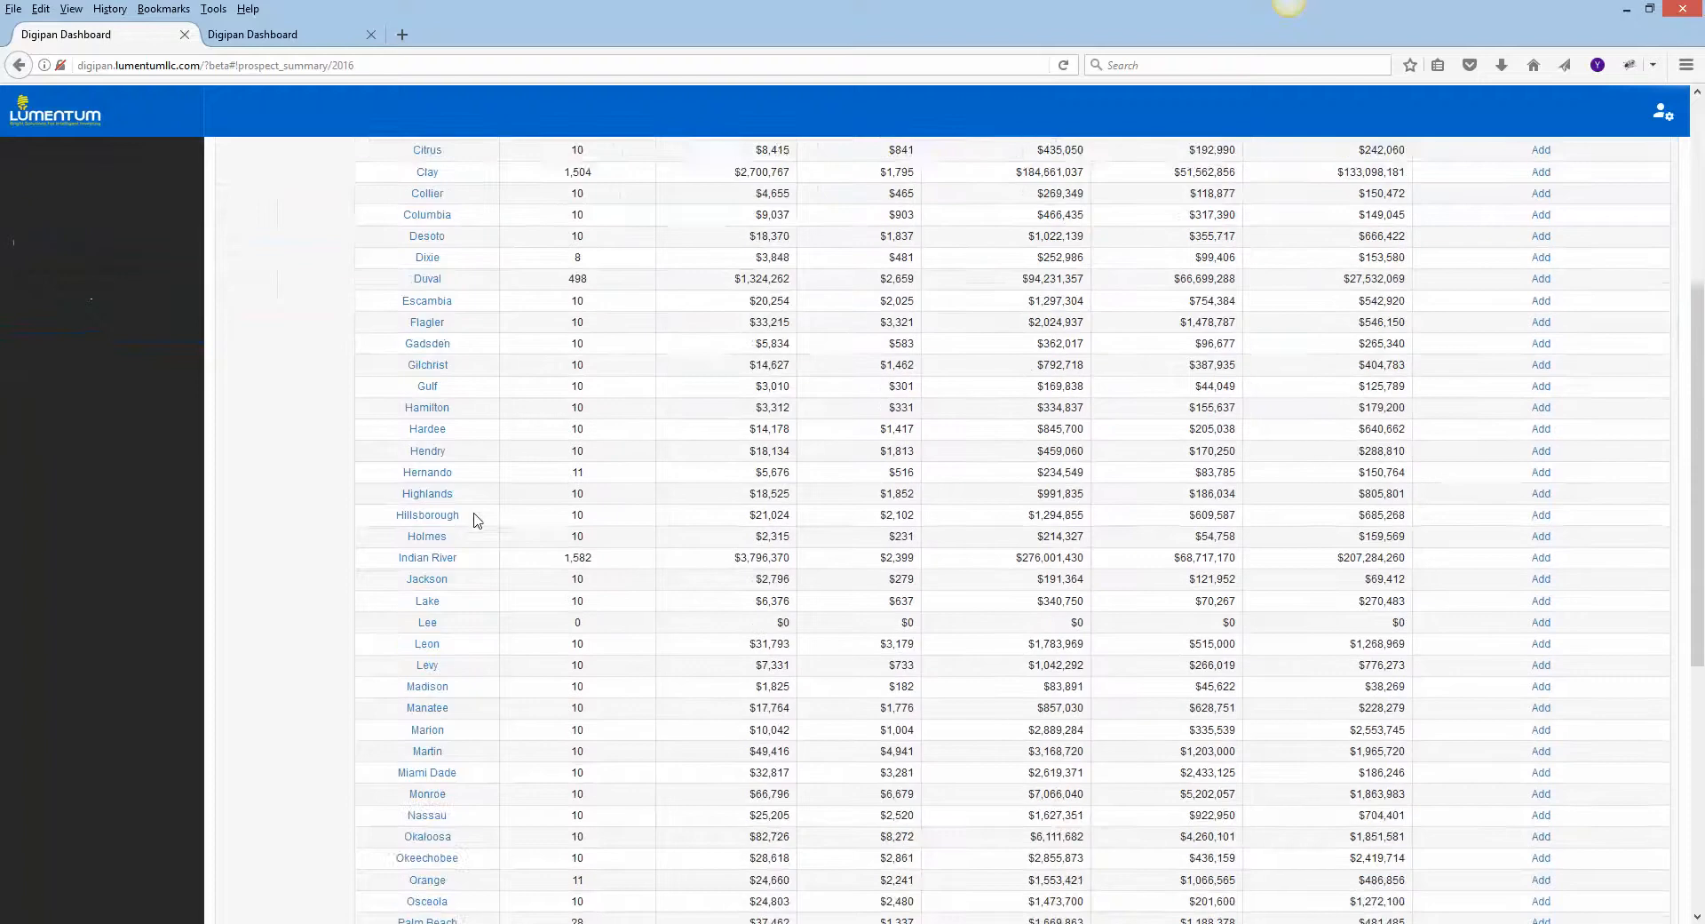
pyautogui.moveTo(584, 538); pyautogui.dragTo(596, 547)
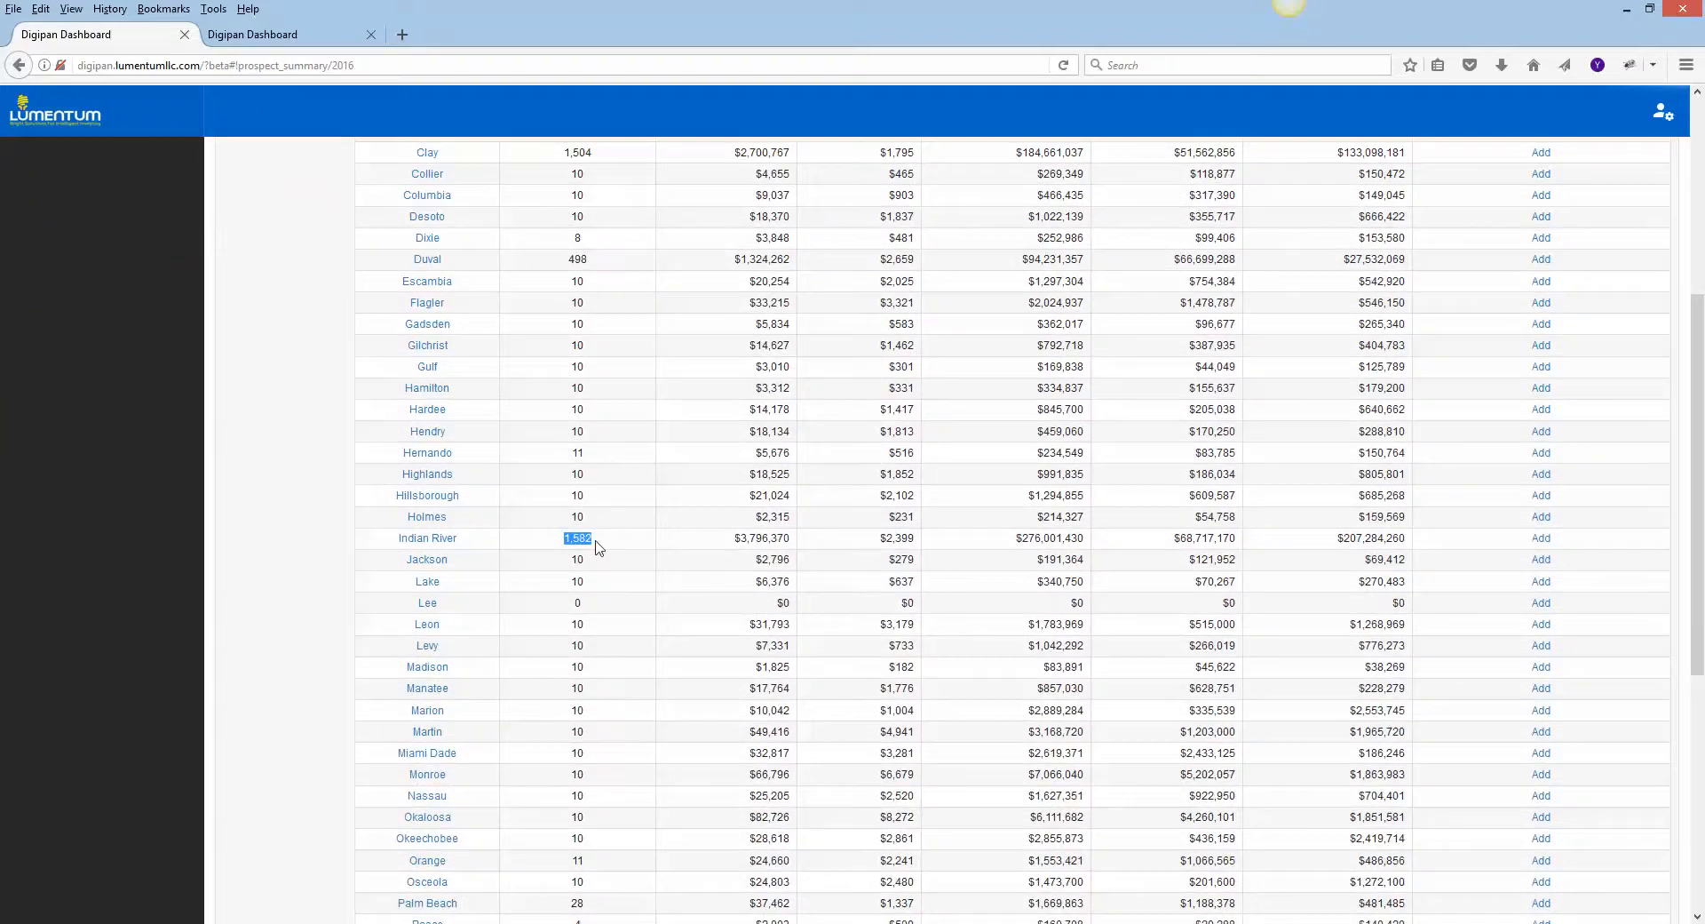
pyautogui.click(585, 393)
pyautogui.scroll(4, 572, 429)
# Switch to the Prospects Research page for 2016 Indian River, retrieve its certificates and review their bids and tags.
pyautogui.click(296, 35)
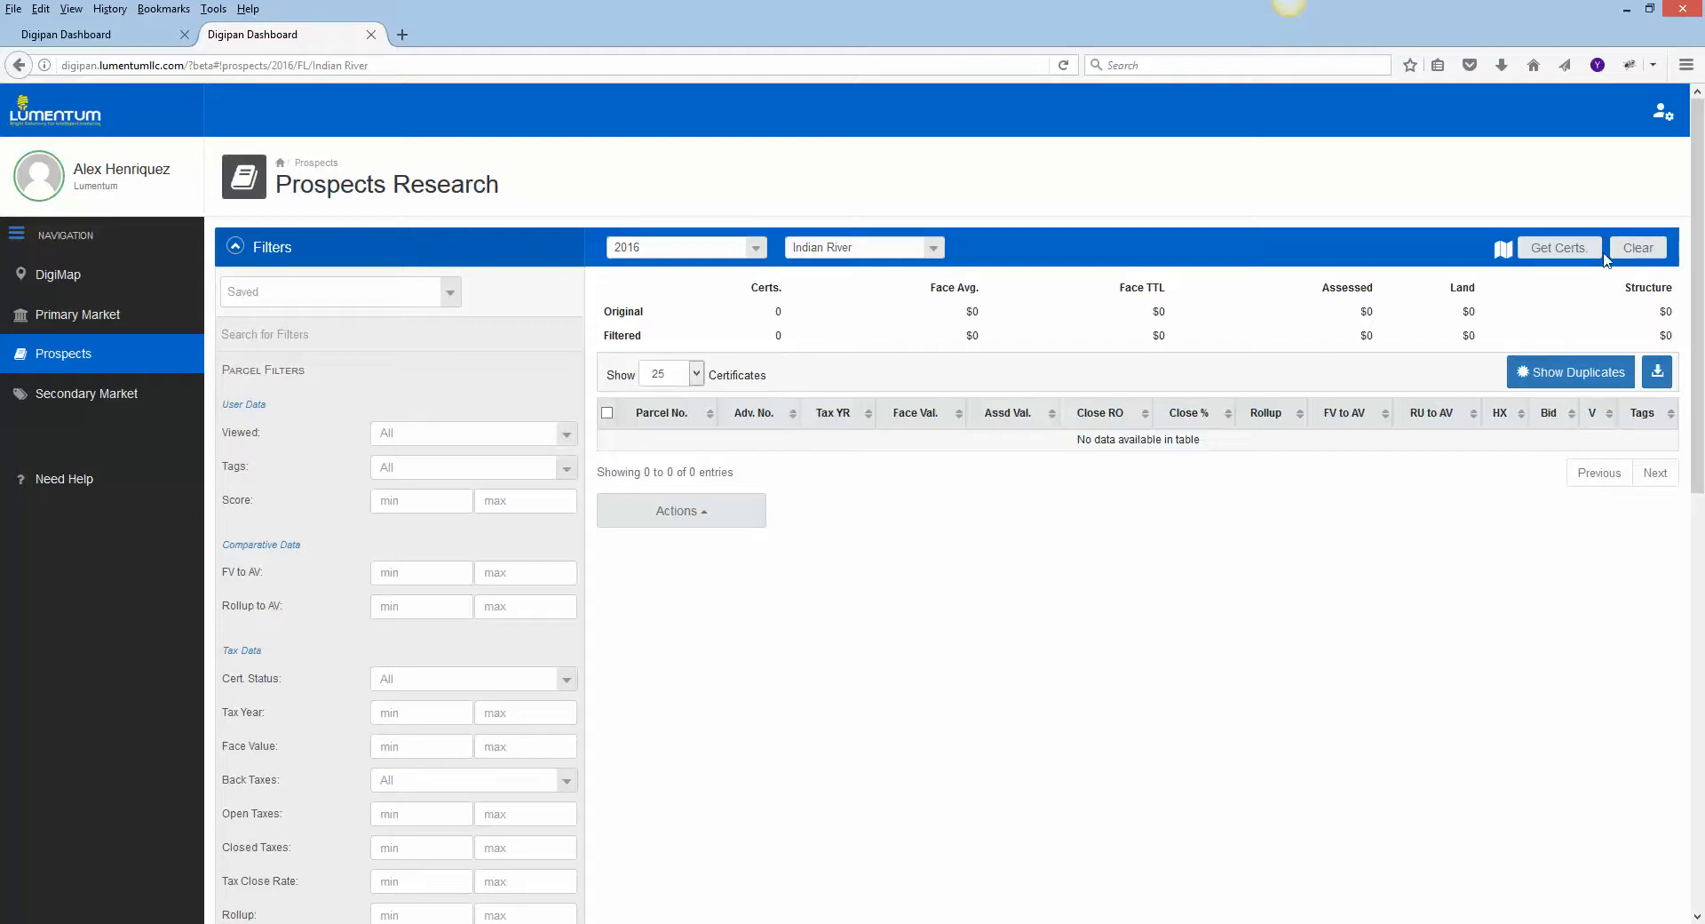
pyautogui.click(1558, 248)
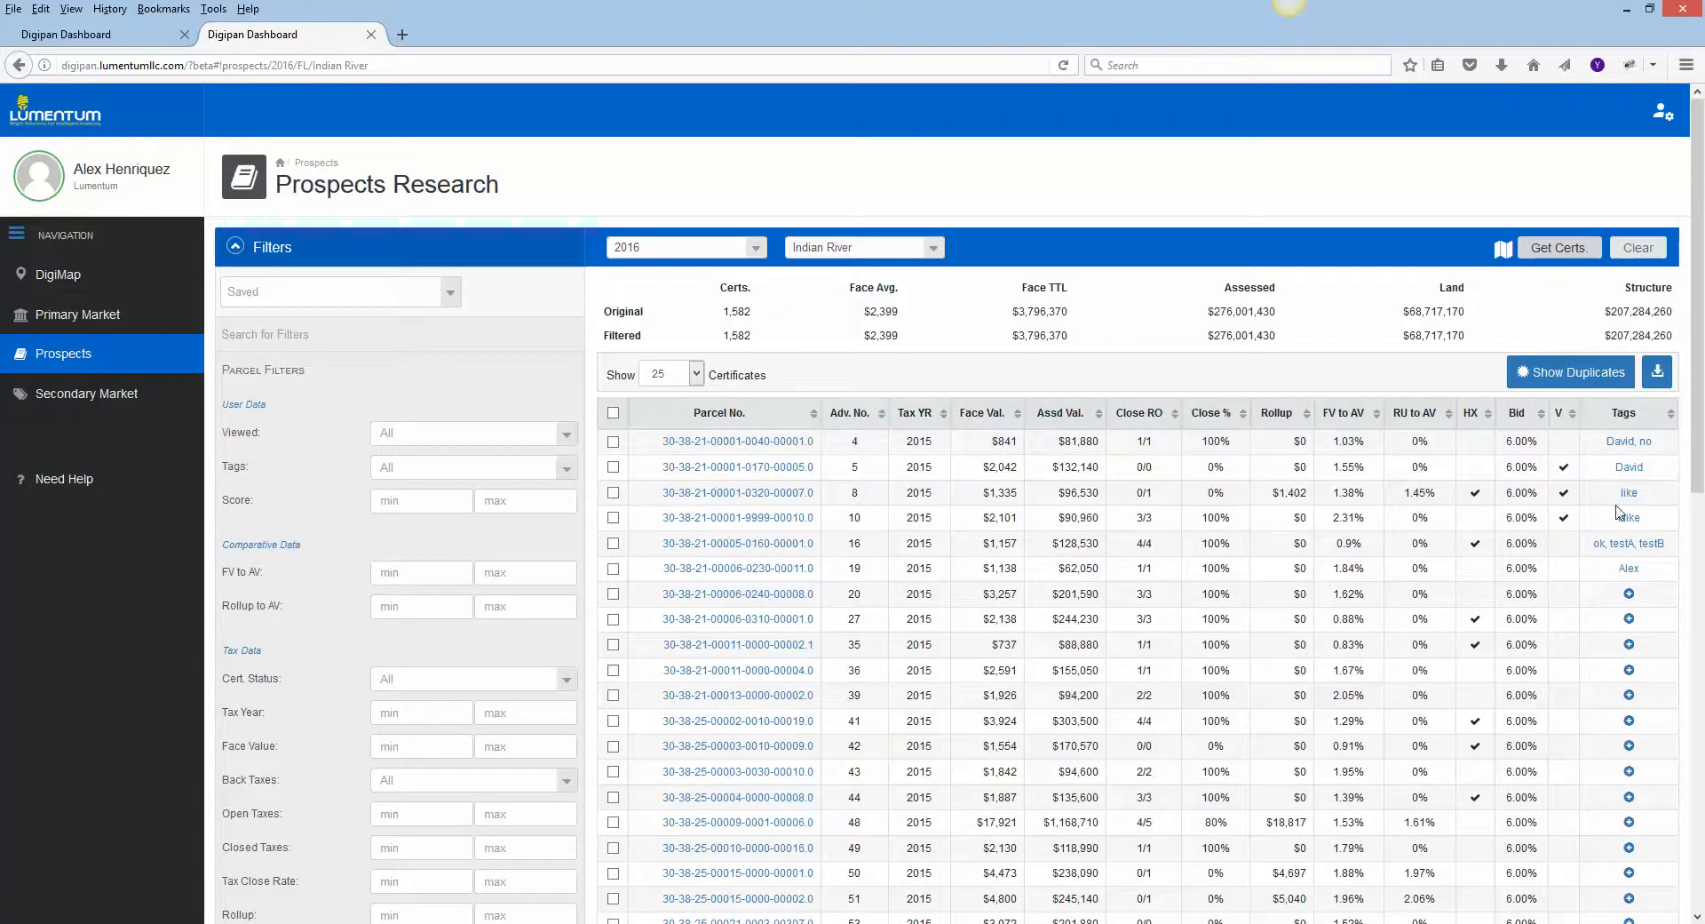
pyautogui.scroll(-2, 1285, 495)
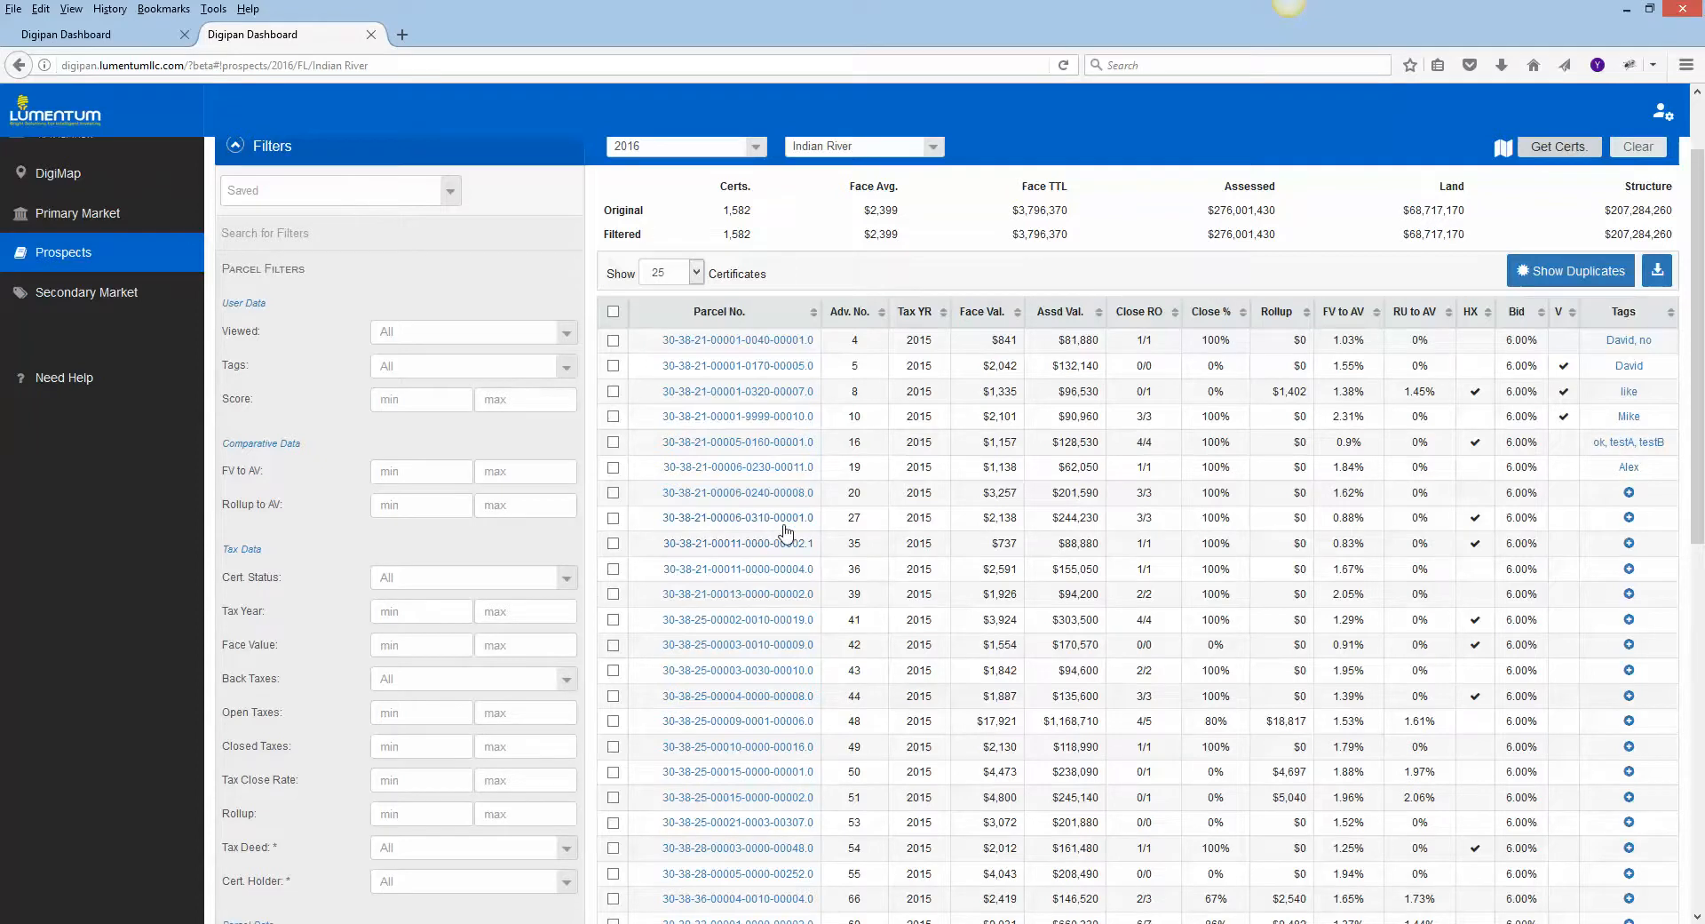
pyautogui.scroll(2, 785, 531)
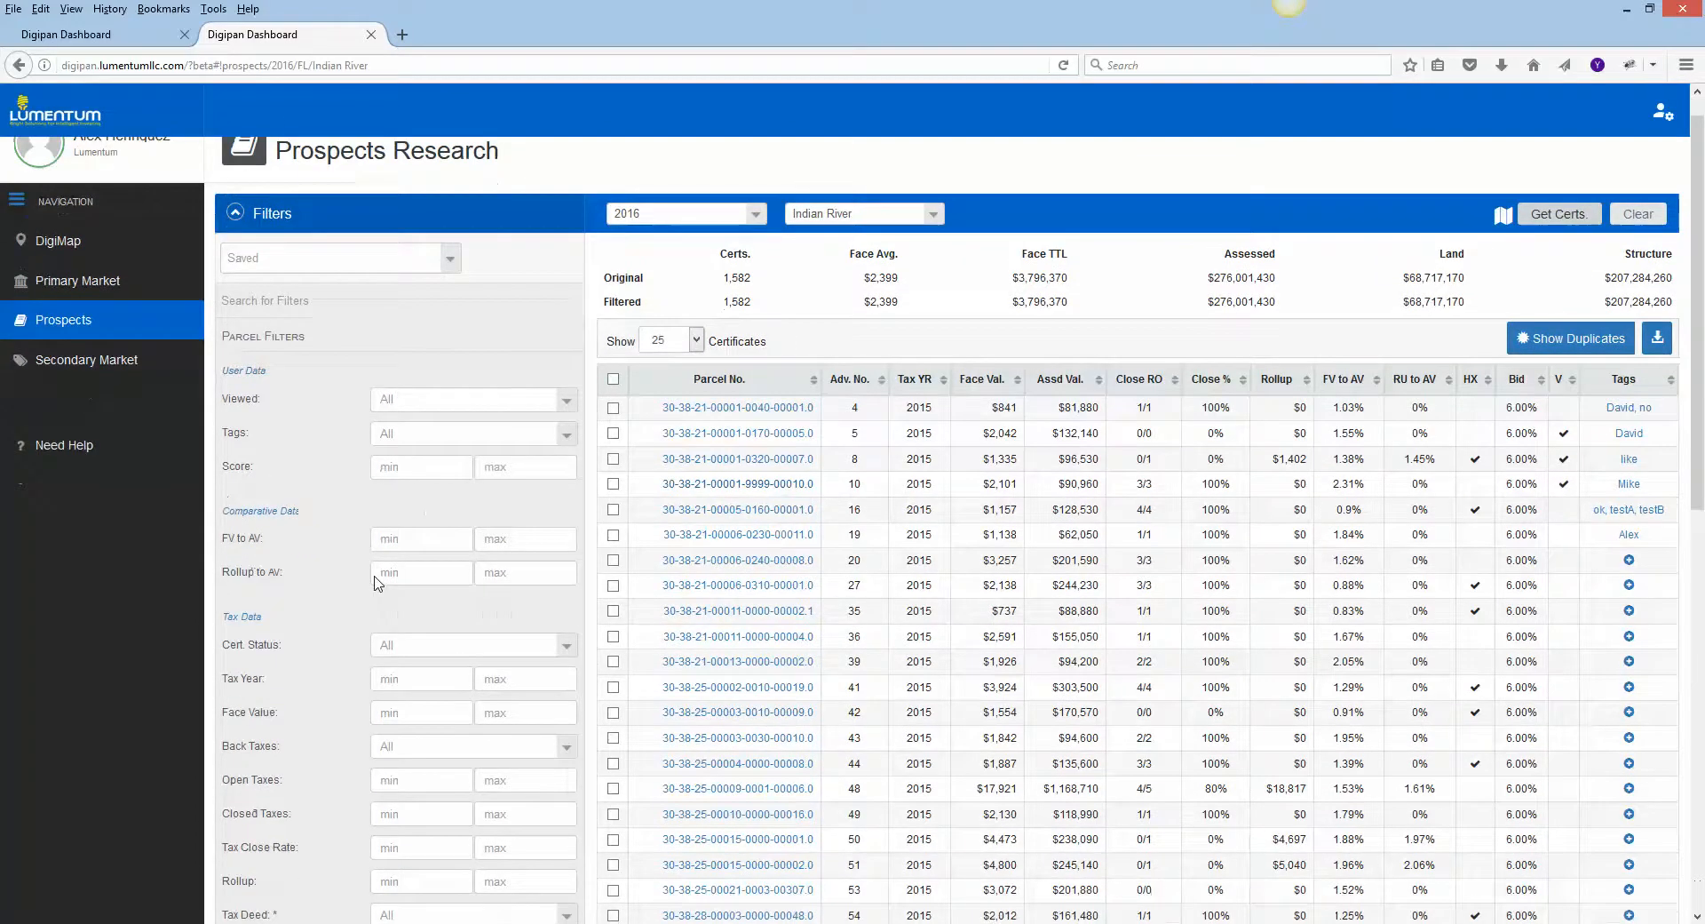
pyautogui.scroll(-2, 260, 544)
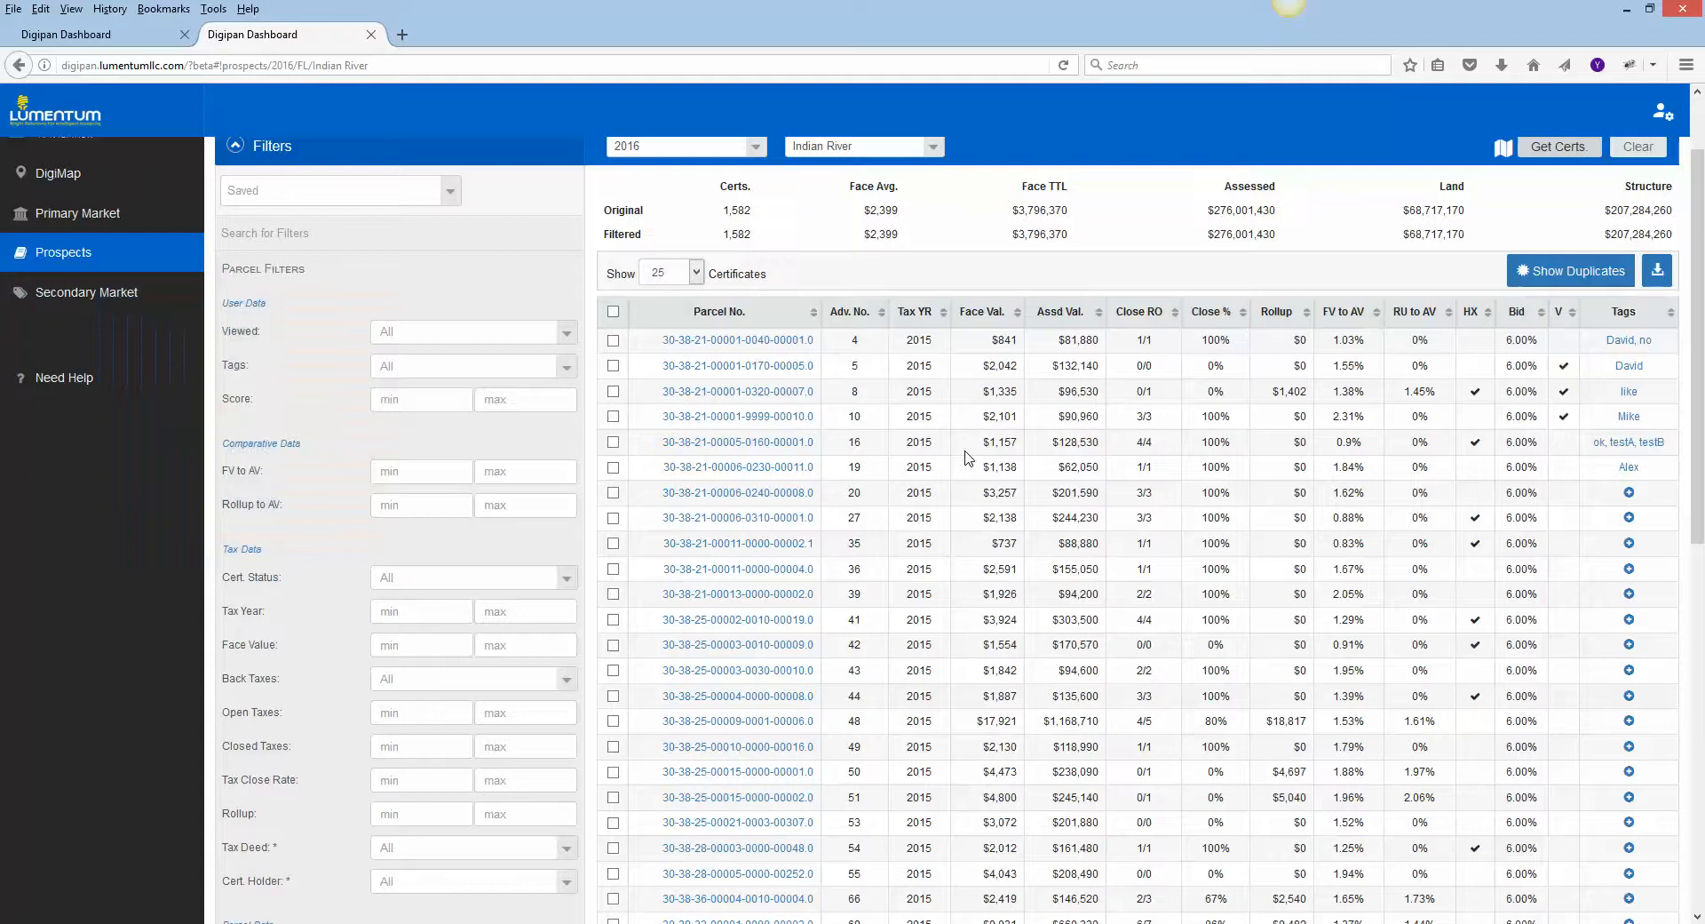
pyautogui.scroll(2, 1011, 385)
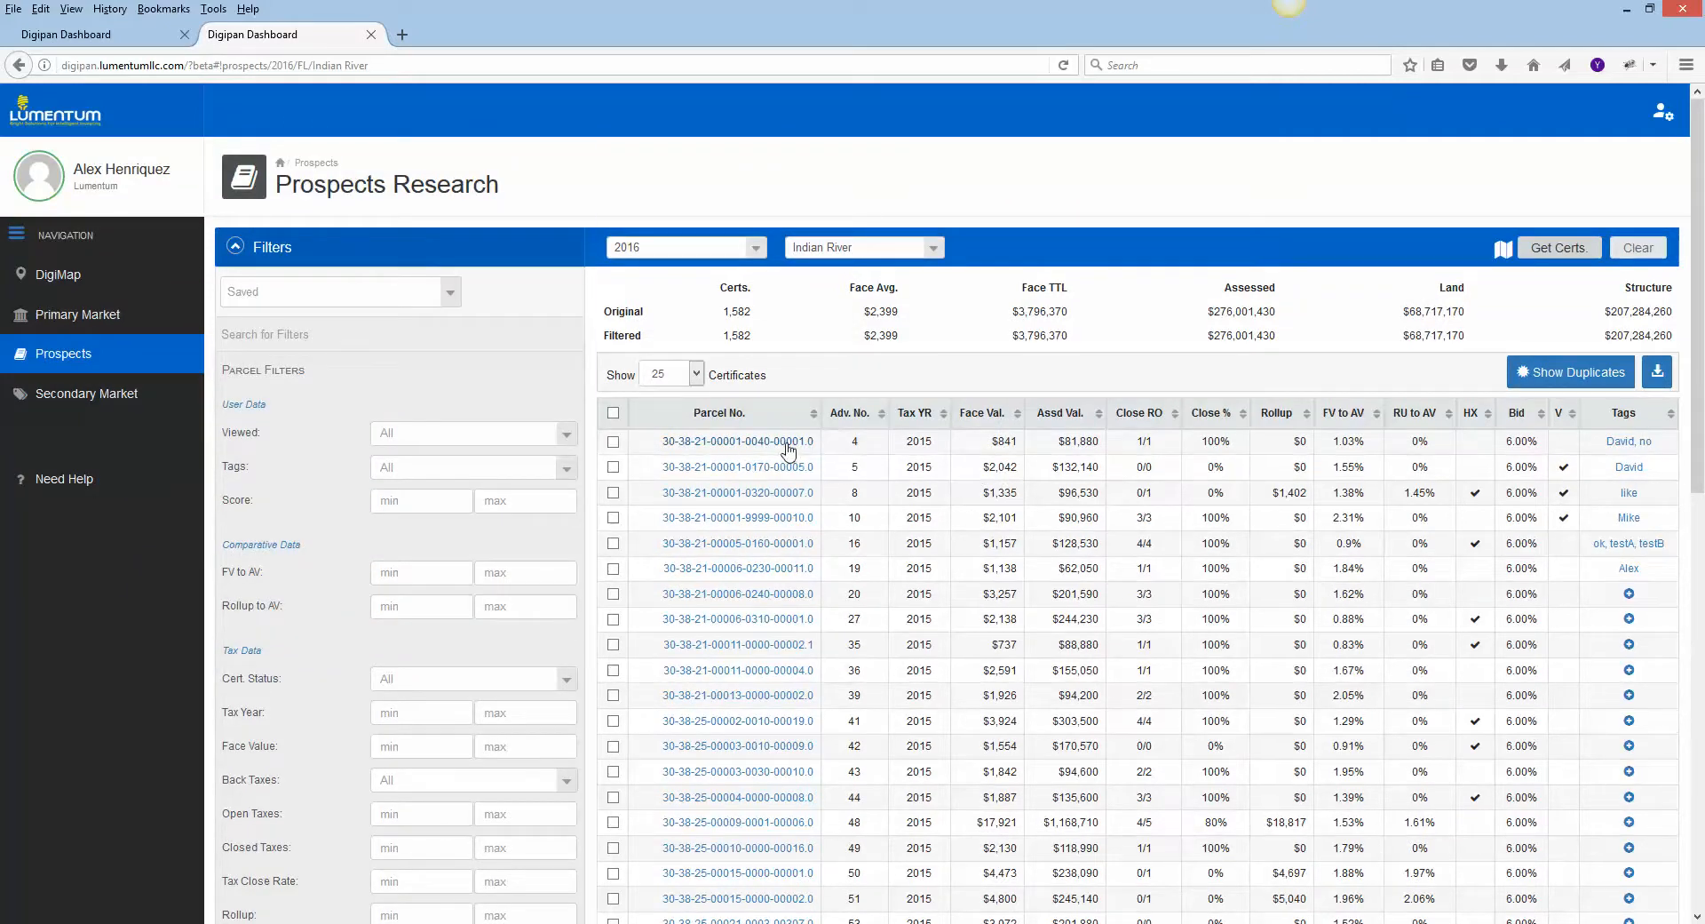
pyautogui.moveTo(788, 448)
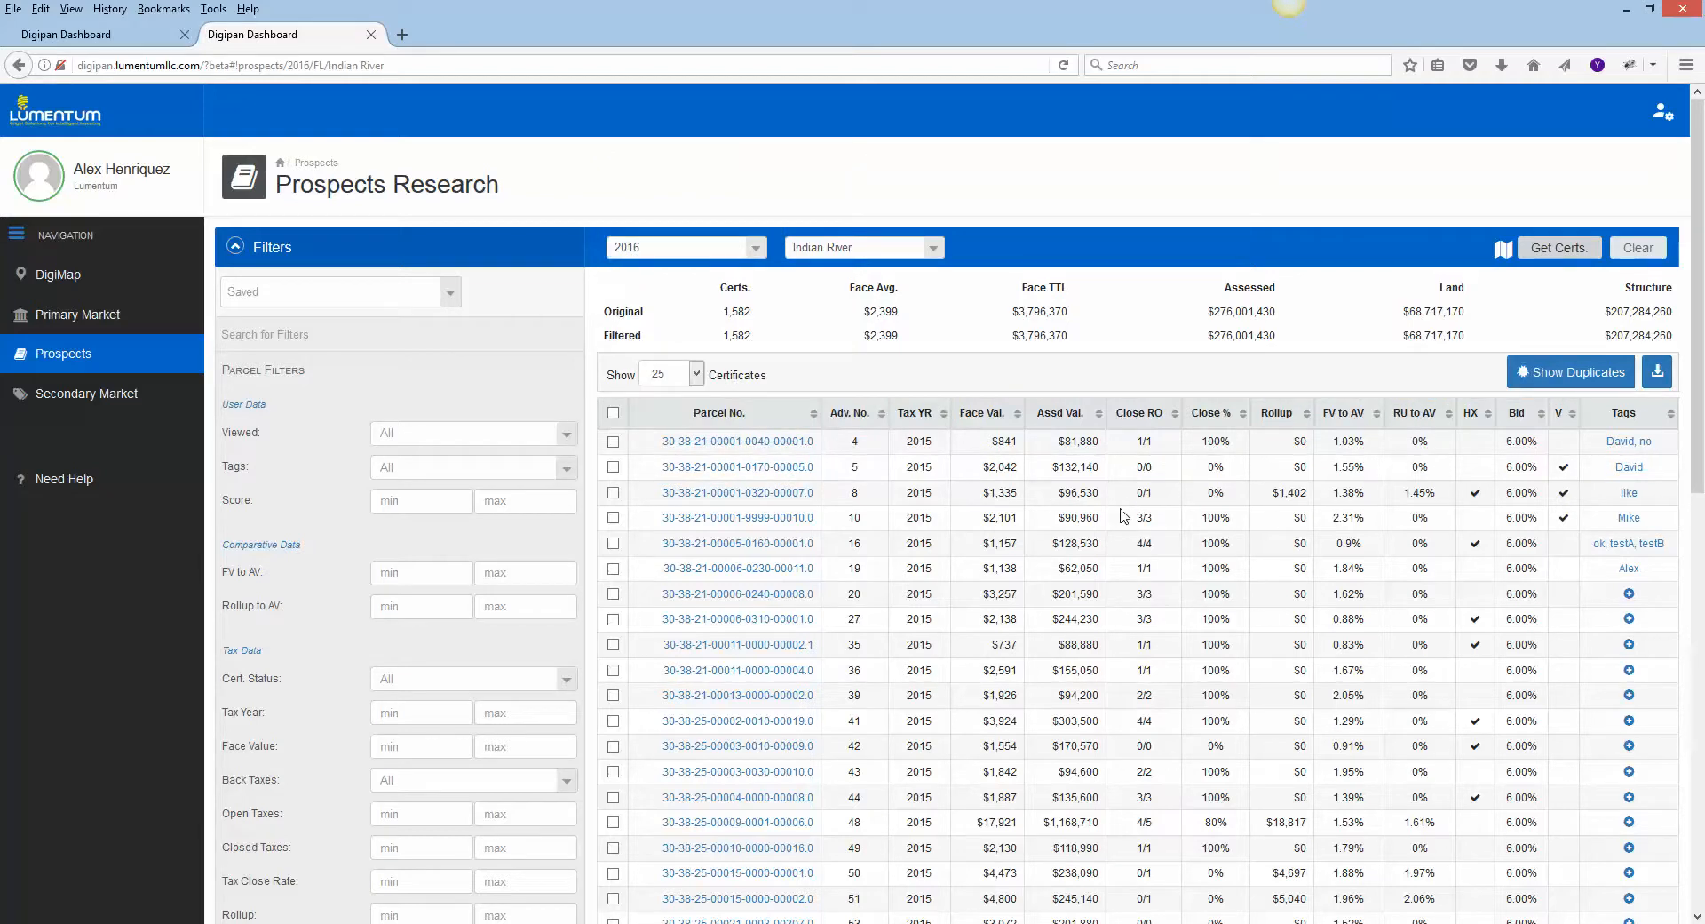
pyautogui.scroll(-2, 1124, 515)
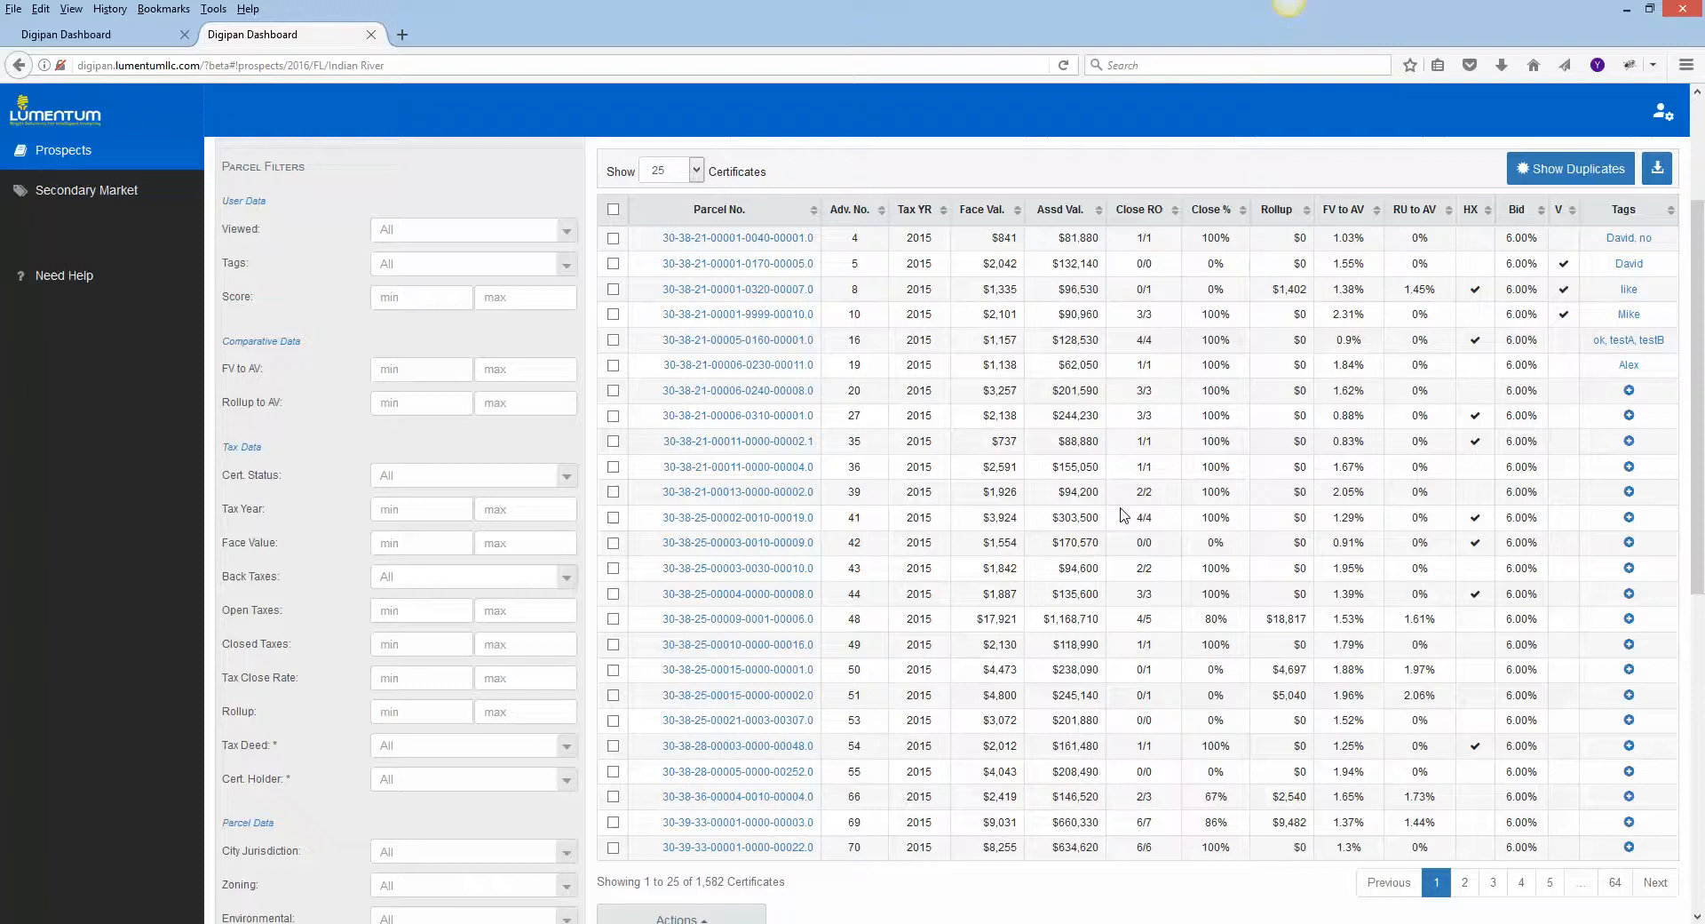
# Set the bid rate of the first listed certificate, Adv. No. 4, to 5%.
pyautogui.scroll(2, 1623, 373)
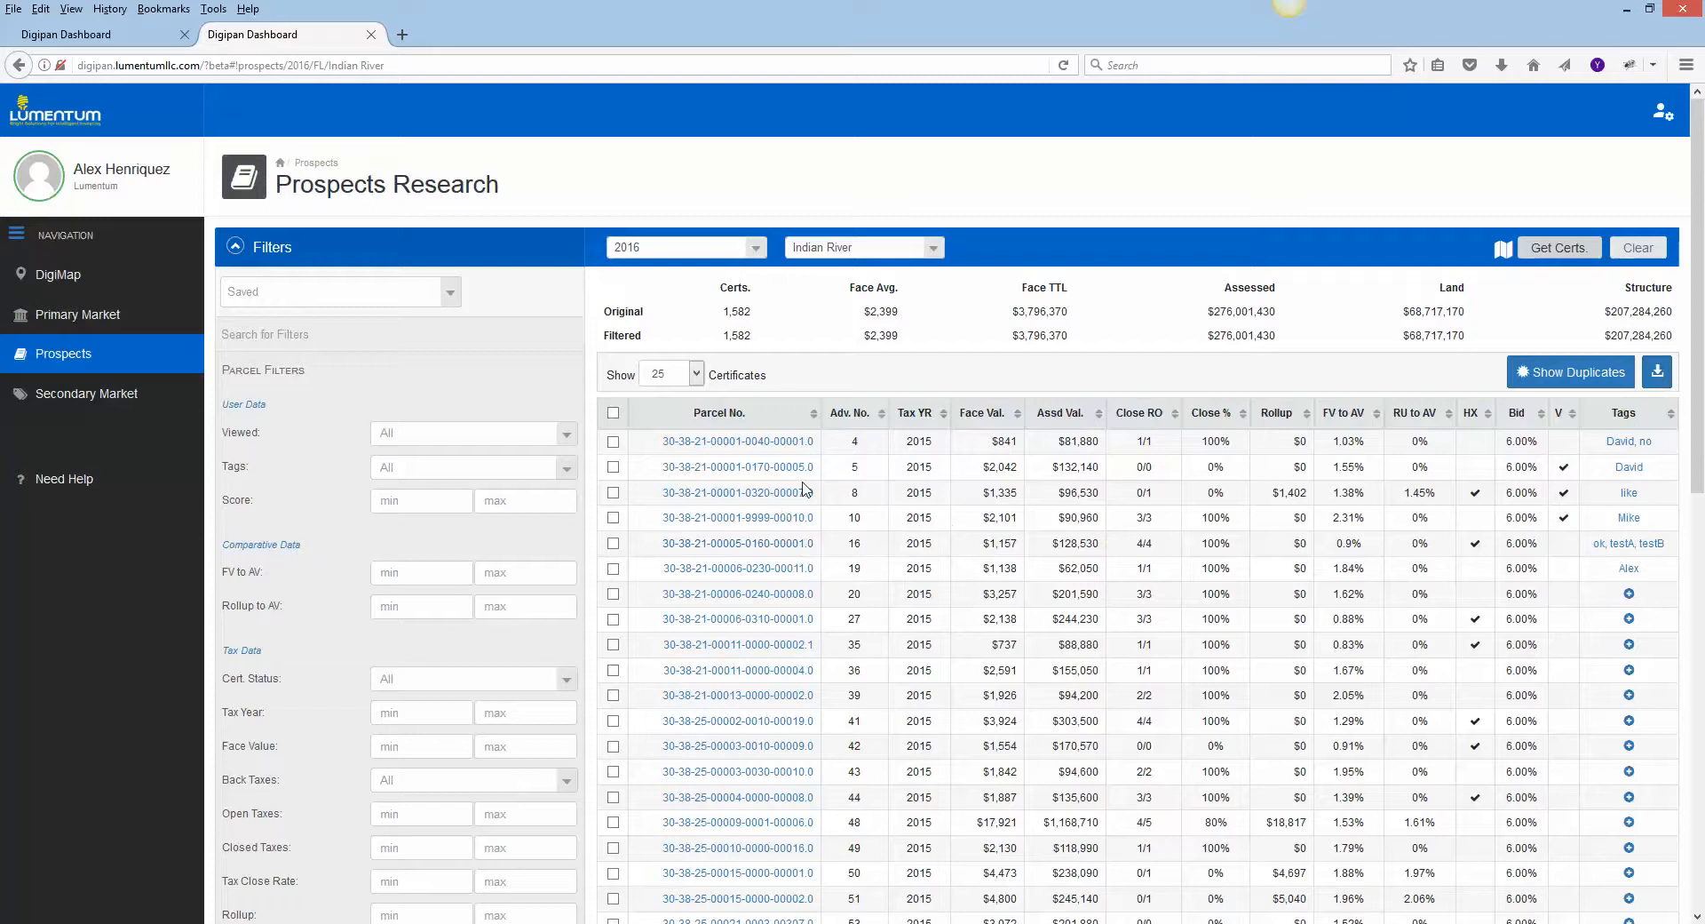
pyautogui.scroll(-3, 722, 487)
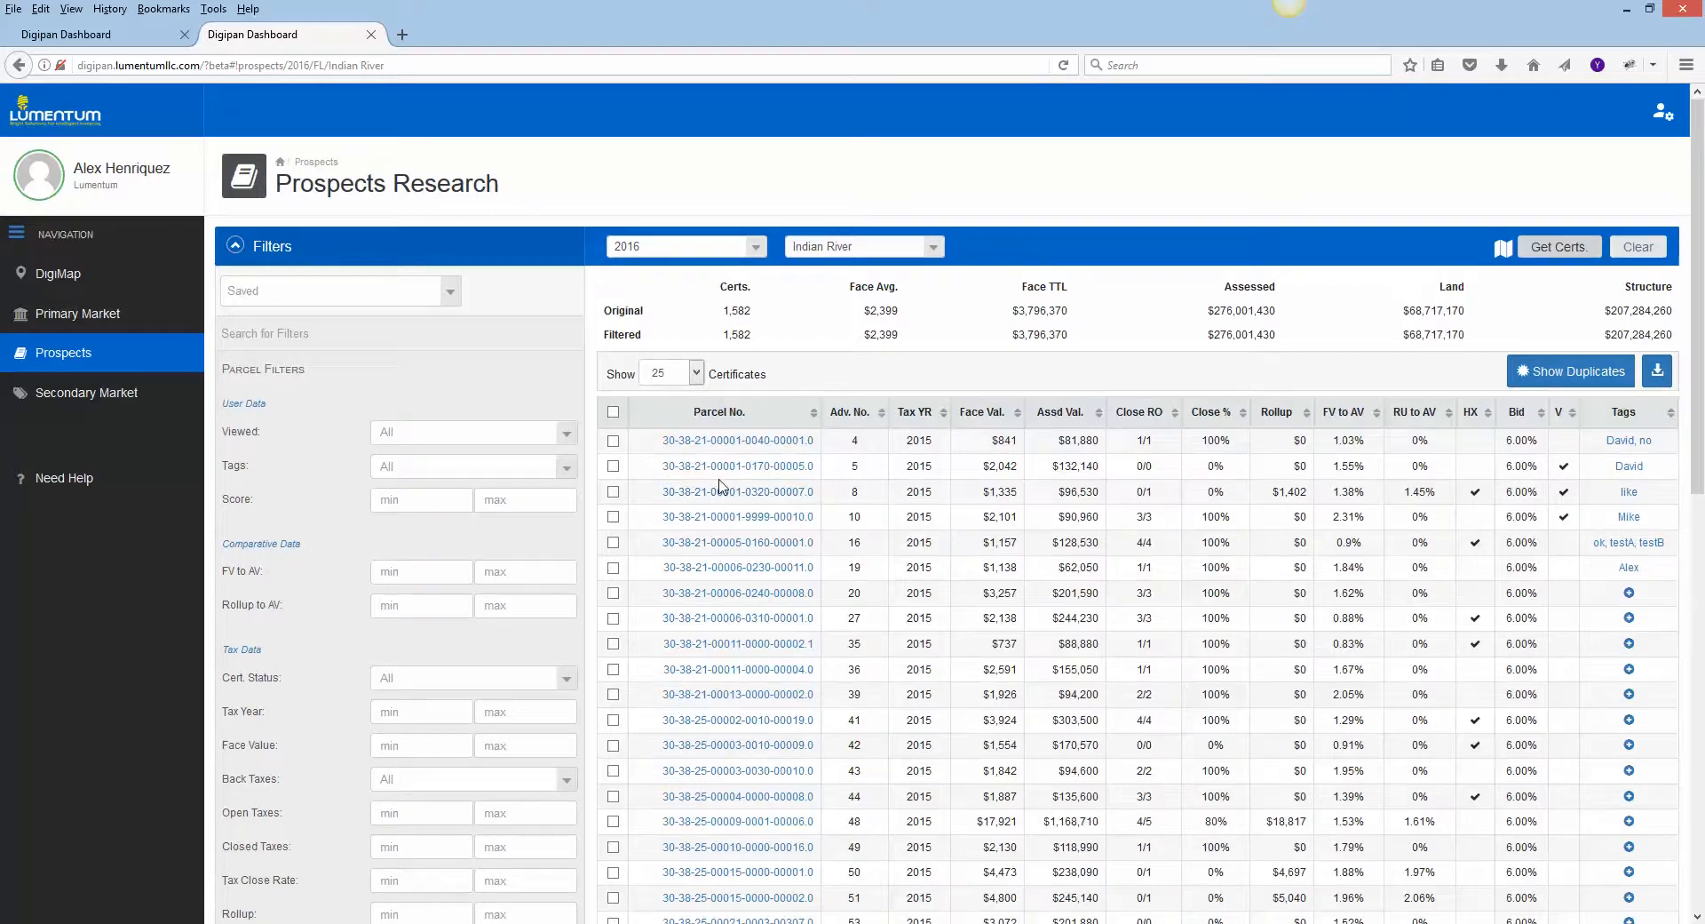
pyautogui.scroll(1, 722, 486)
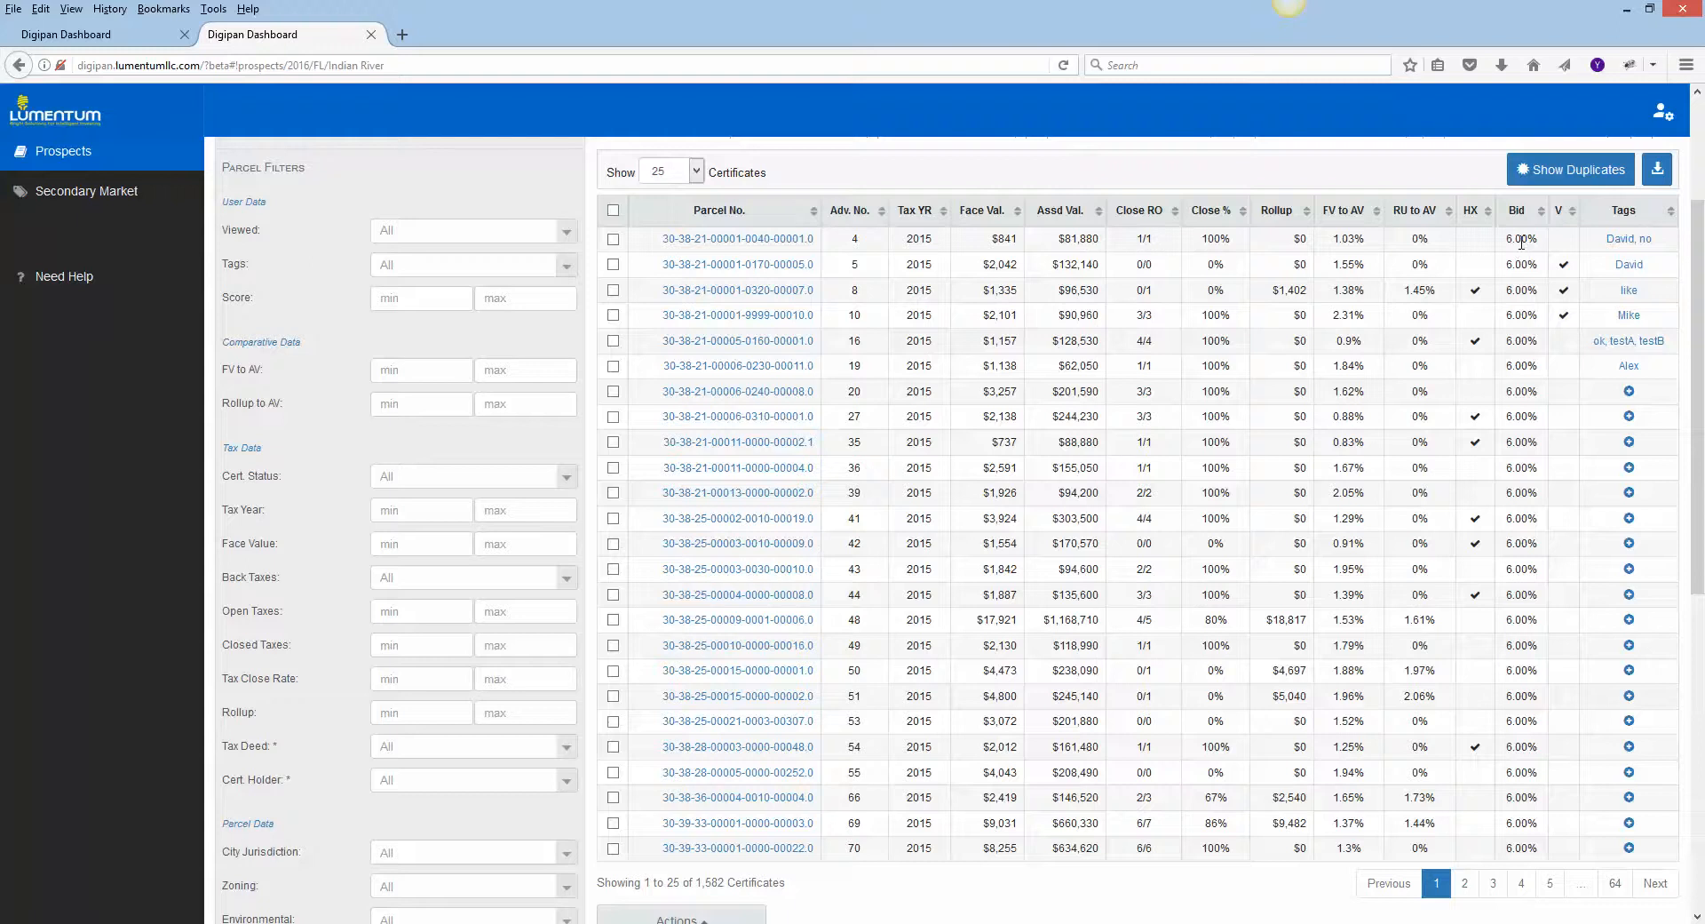
pyautogui.click(1521, 240)
pyautogui.write('5')
pyautogui.press('Return')
# Select the certificates with Adv. No. 50, 51 and 53 and review the actions available for selected prospects.
pyautogui.scroll(-2, 956, 684)
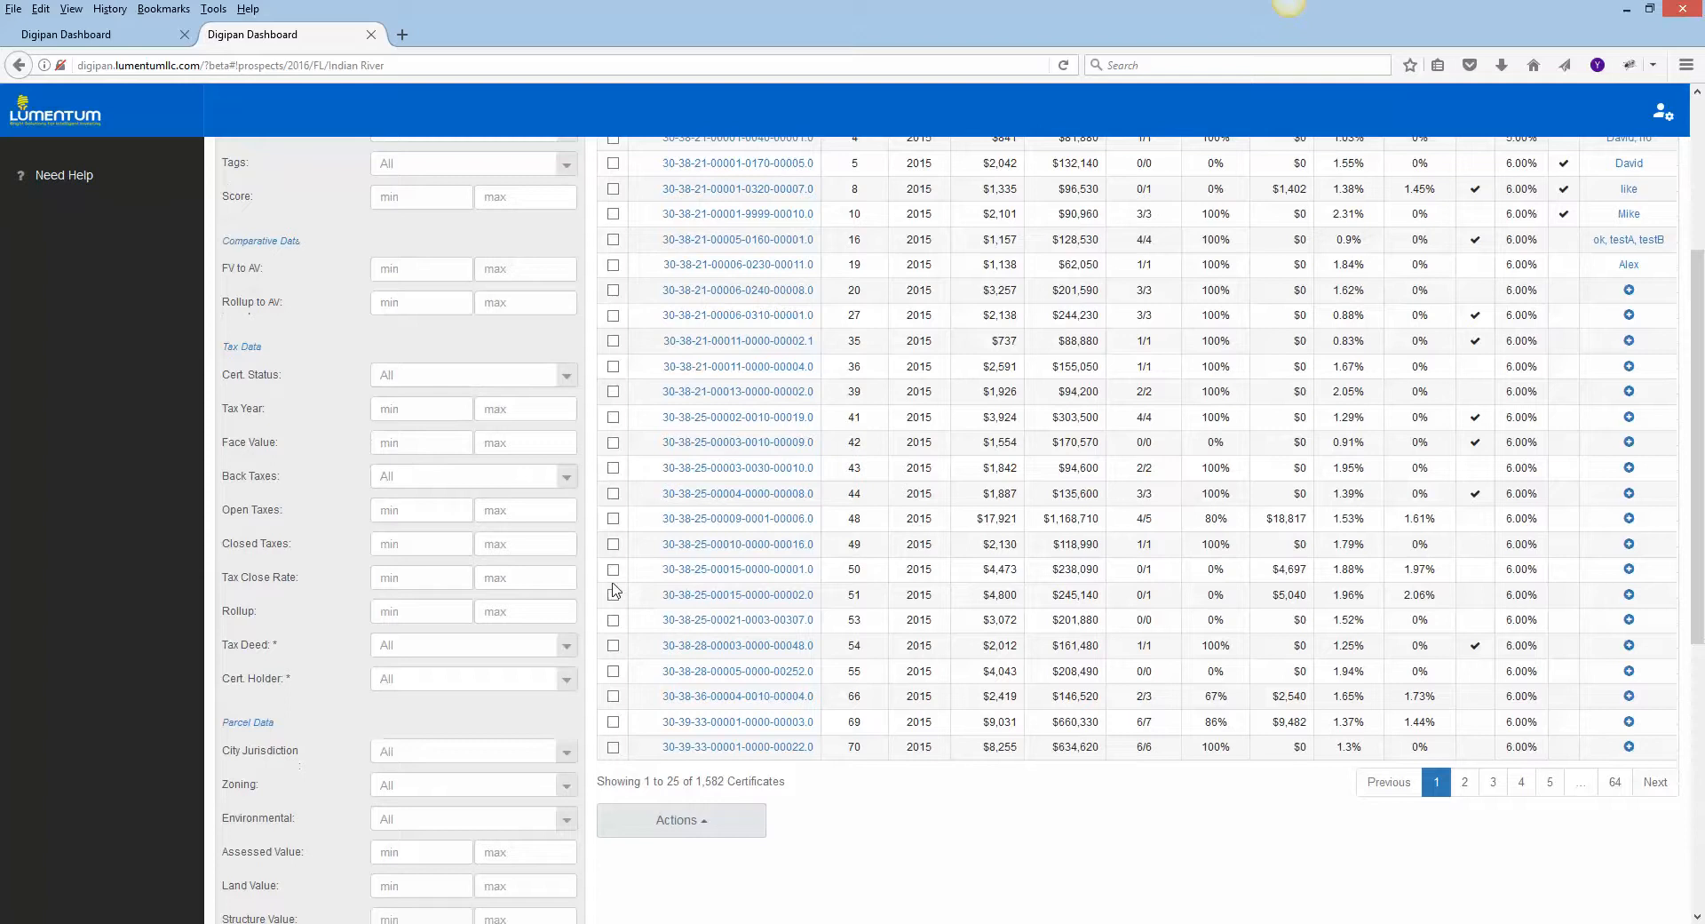
pyautogui.click(614, 569)
pyautogui.click(613, 595)
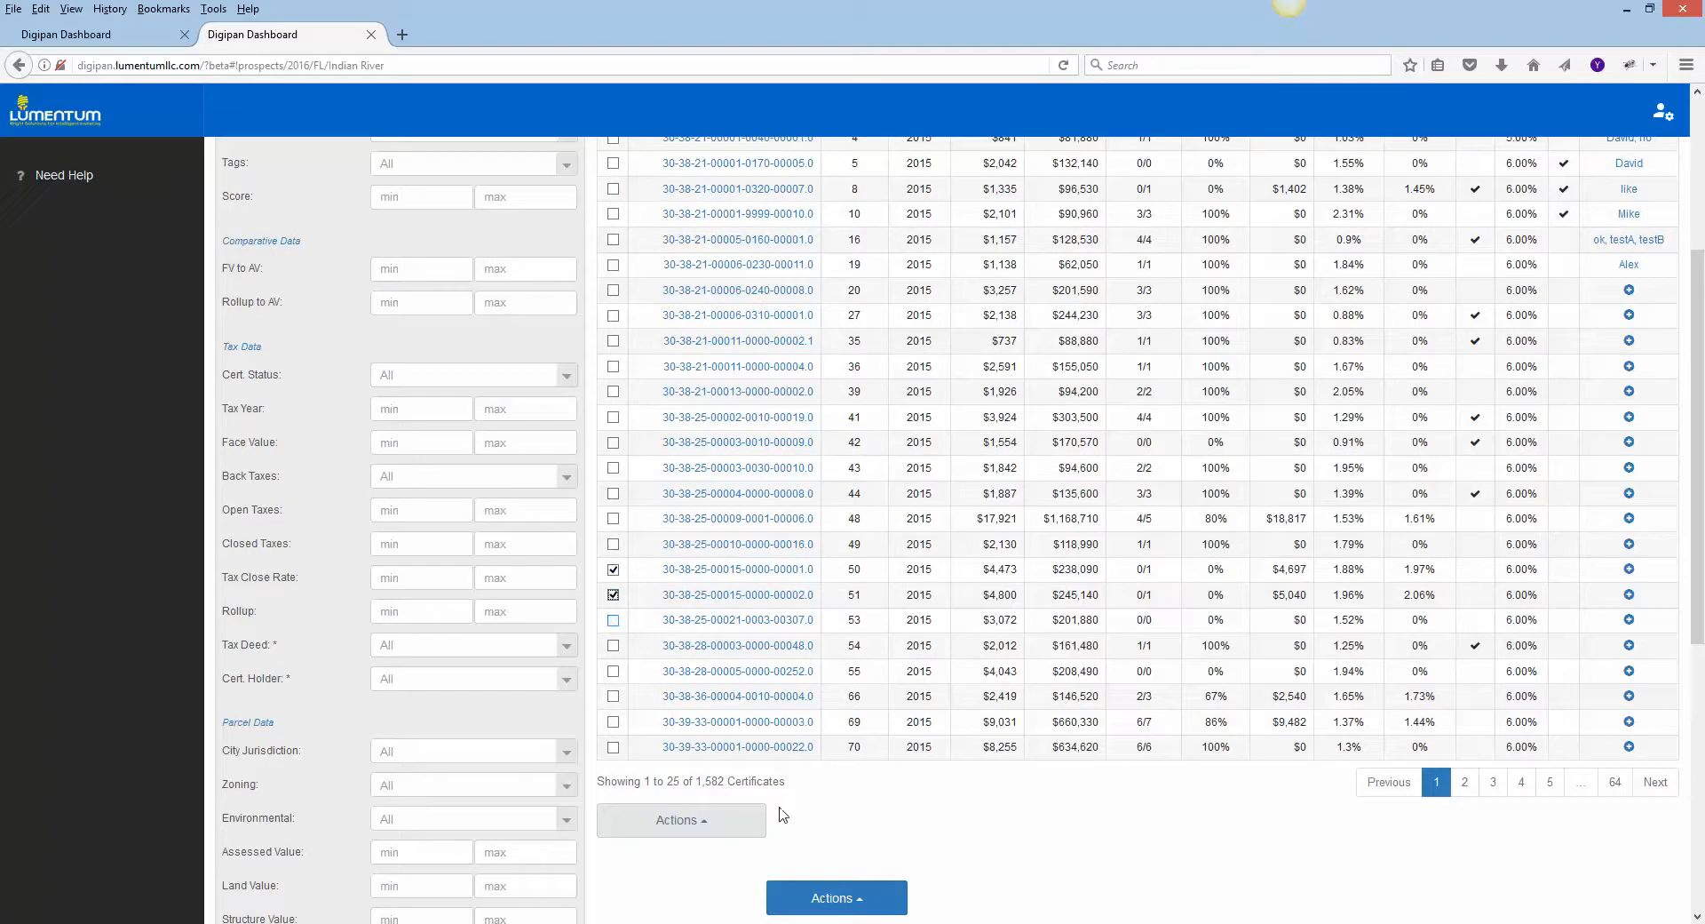
pyautogui.click(834, 900)
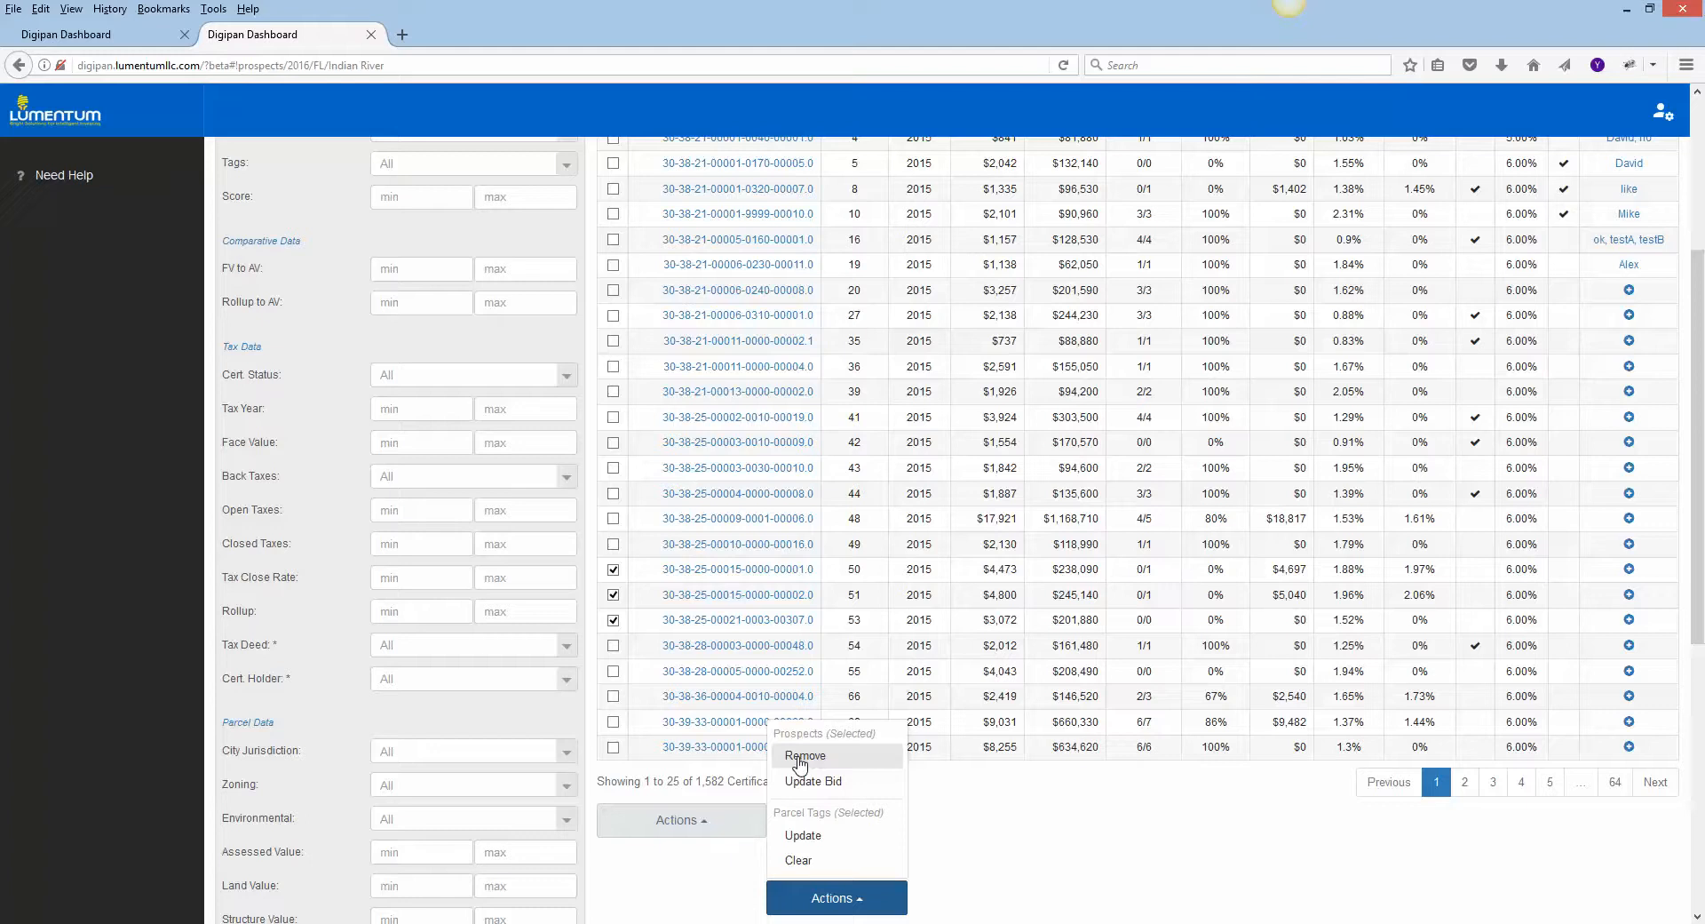
pyautogui.click(875, 803)
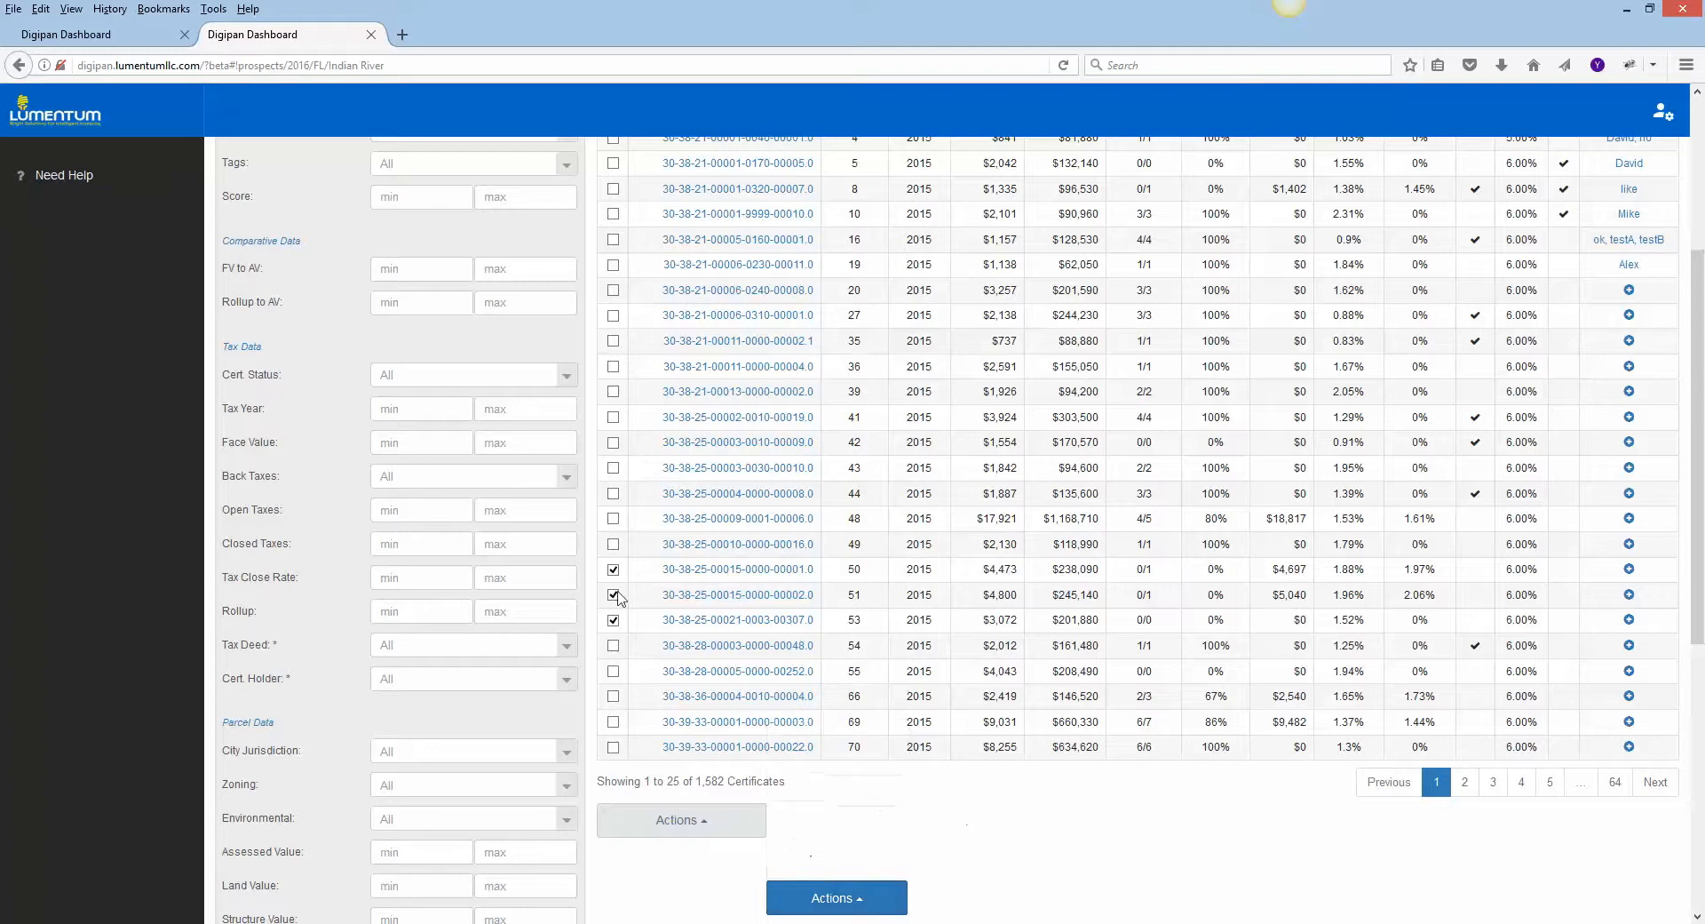
# Deselect the three certificates and review the actions available for all filtered prospects.
pyautogui.click(613, 569)
pyautogui.click(613, 594)
pyautogui.click(613, 620)
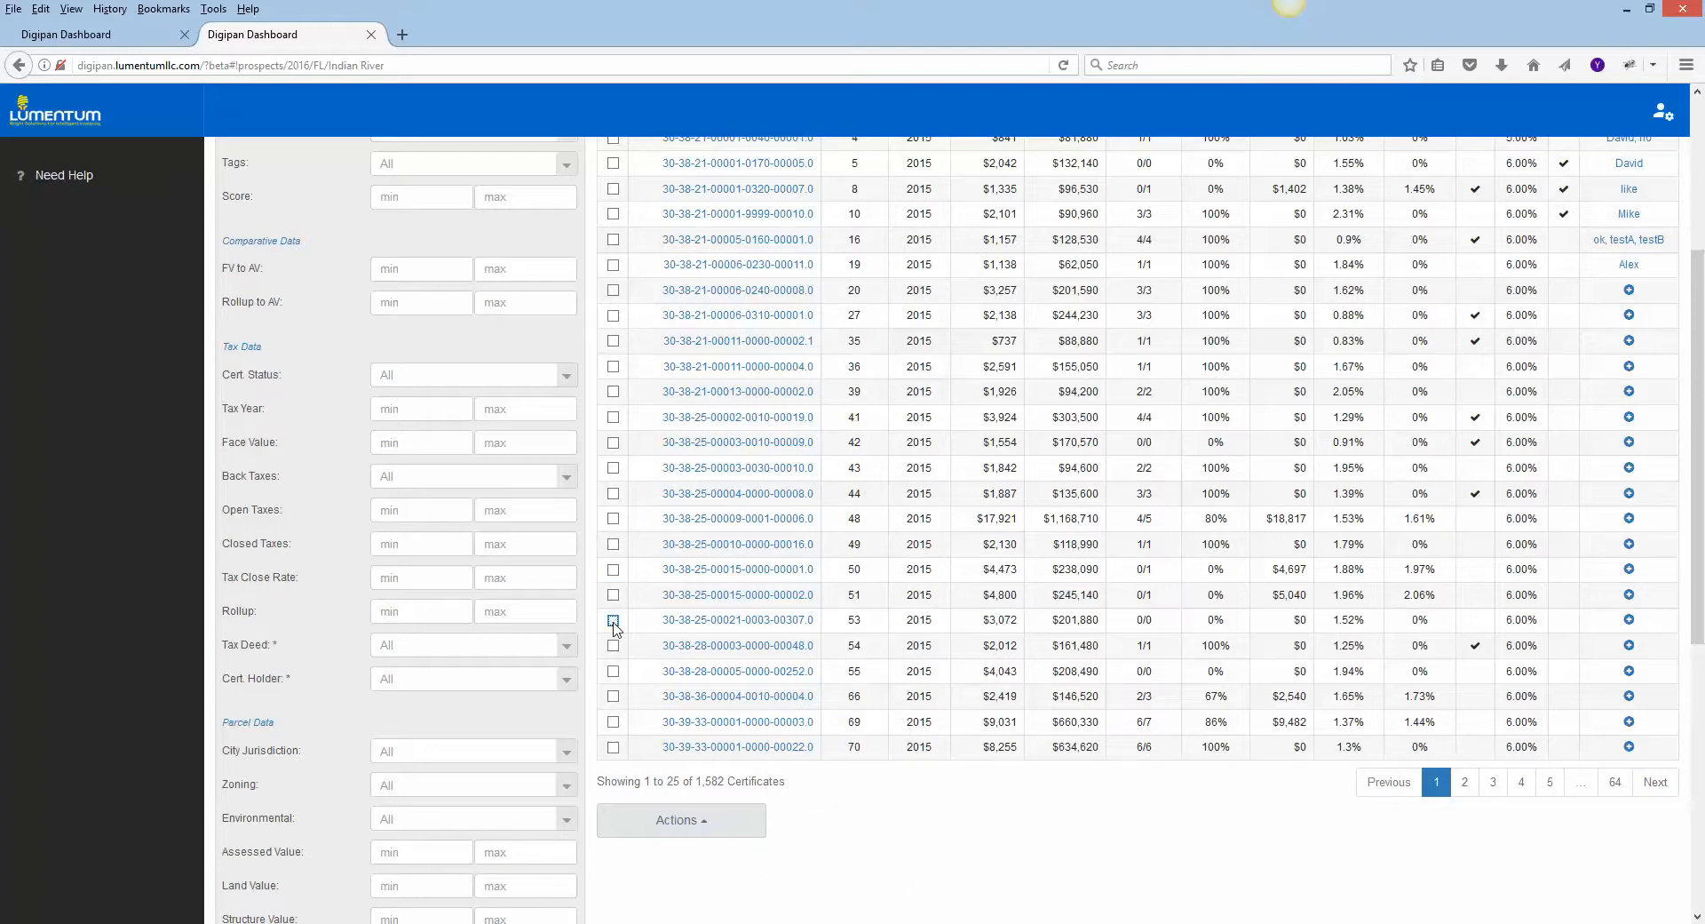
pyautogui.click(687, 824)
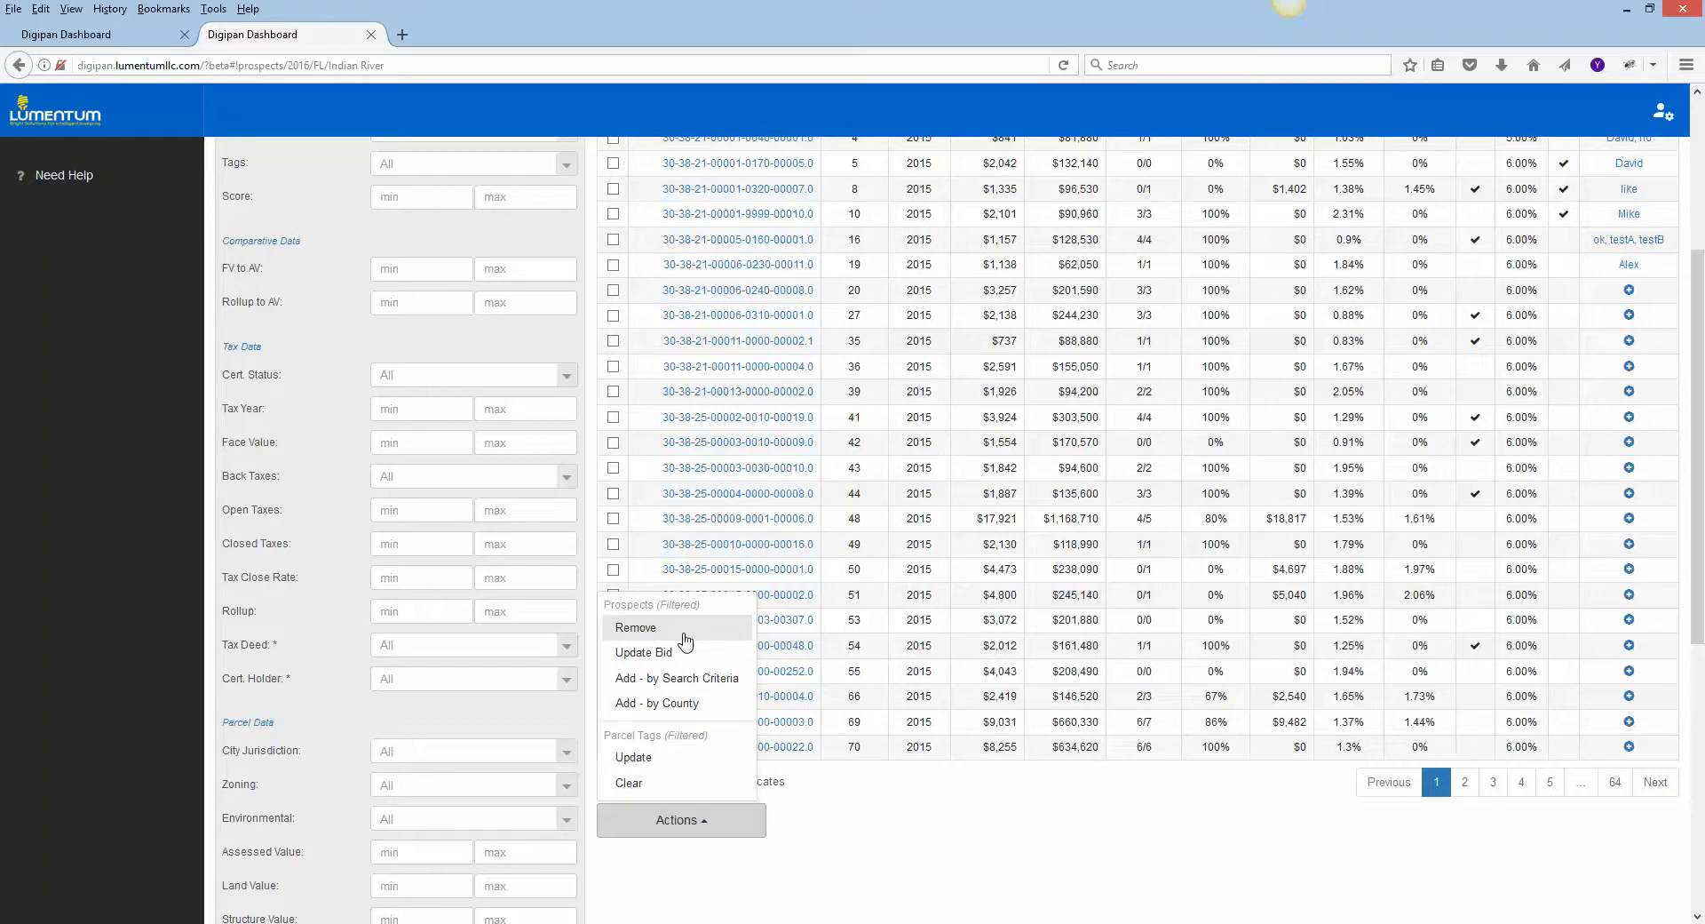
pyautogui.click(919, 813)
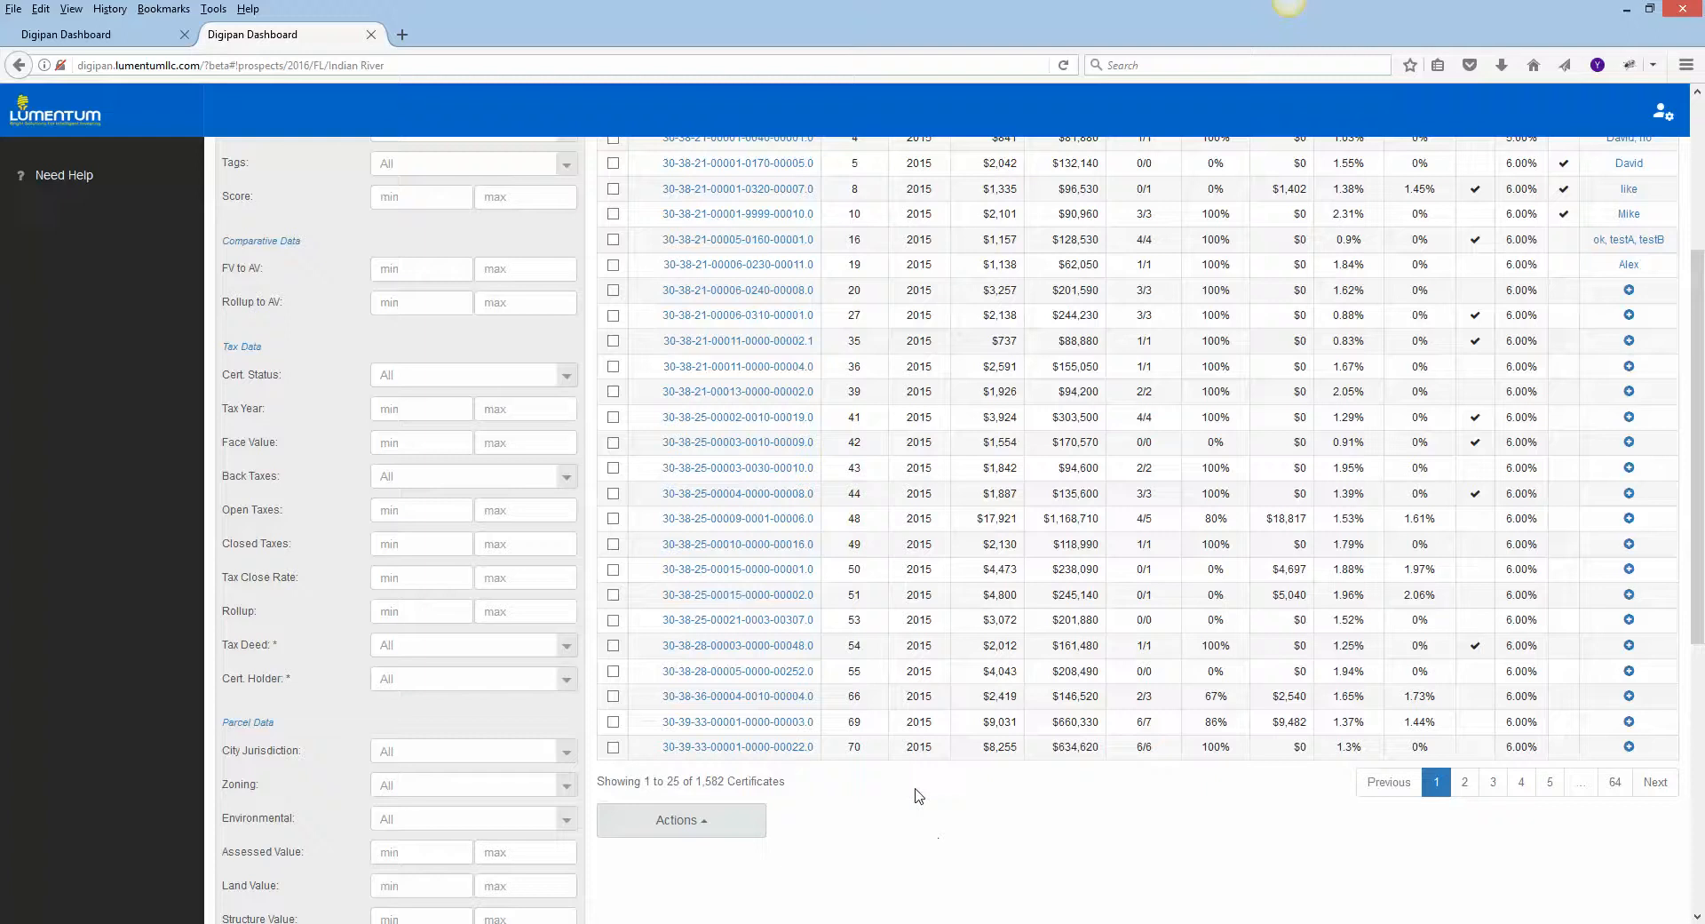
# Request a download of the Indian River prospects as an unzipped CSV file with the Auction layout.
pyautogui.scroll(3, 915, 791)
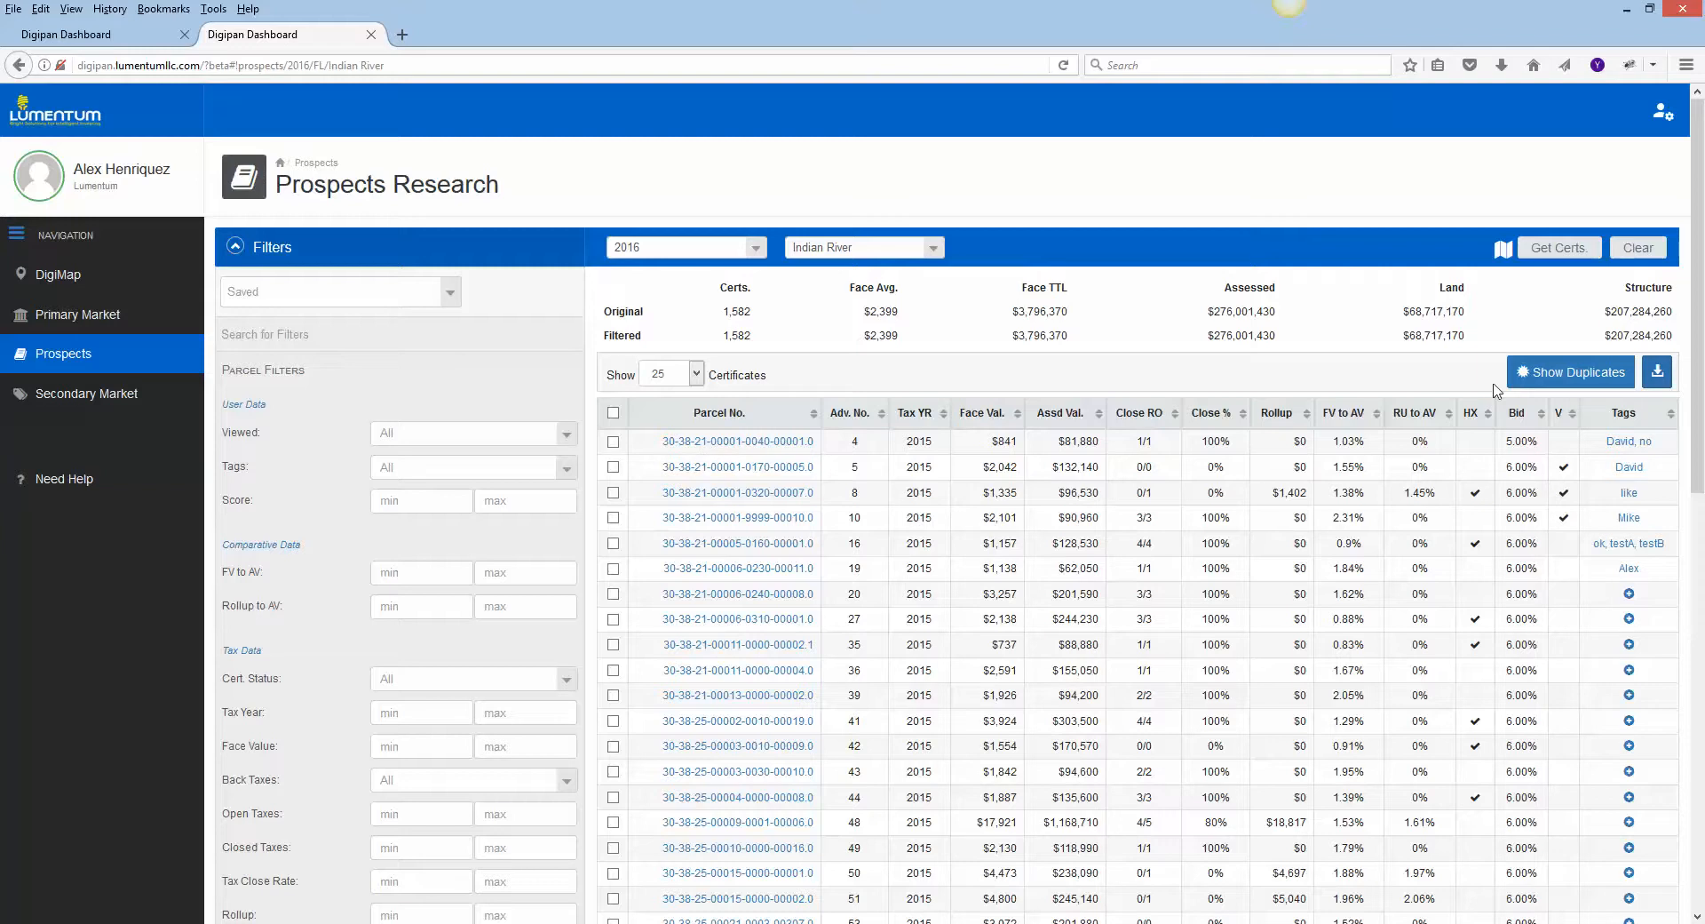
pyautogui.click(1659, 376)
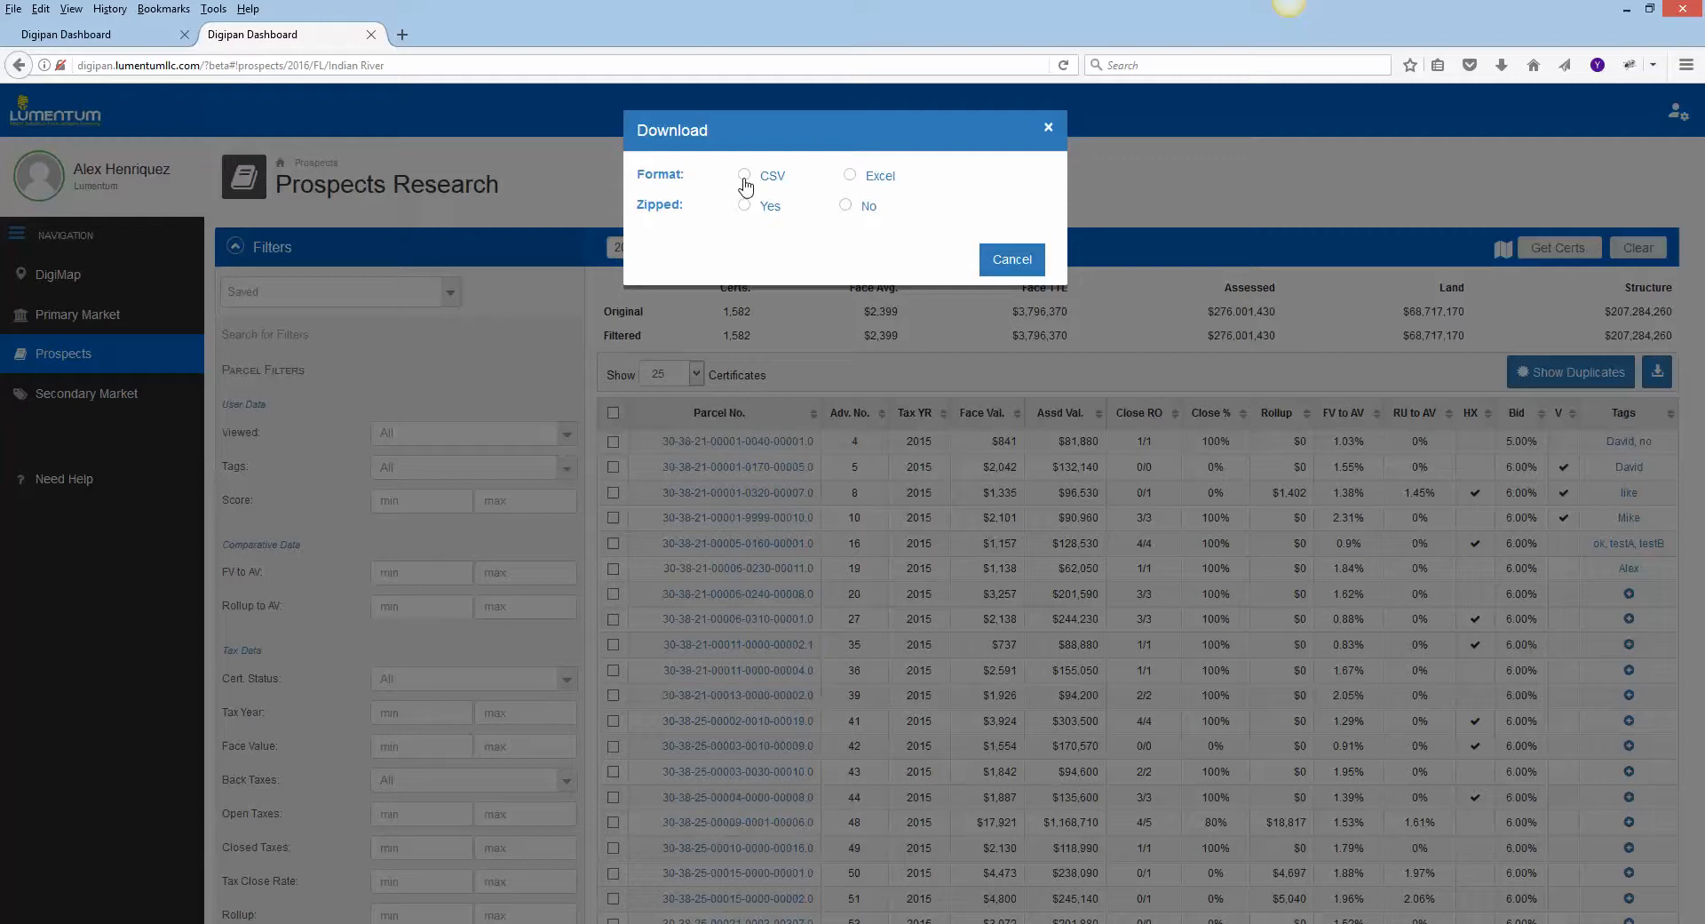
pyautogui.click(846, 207)
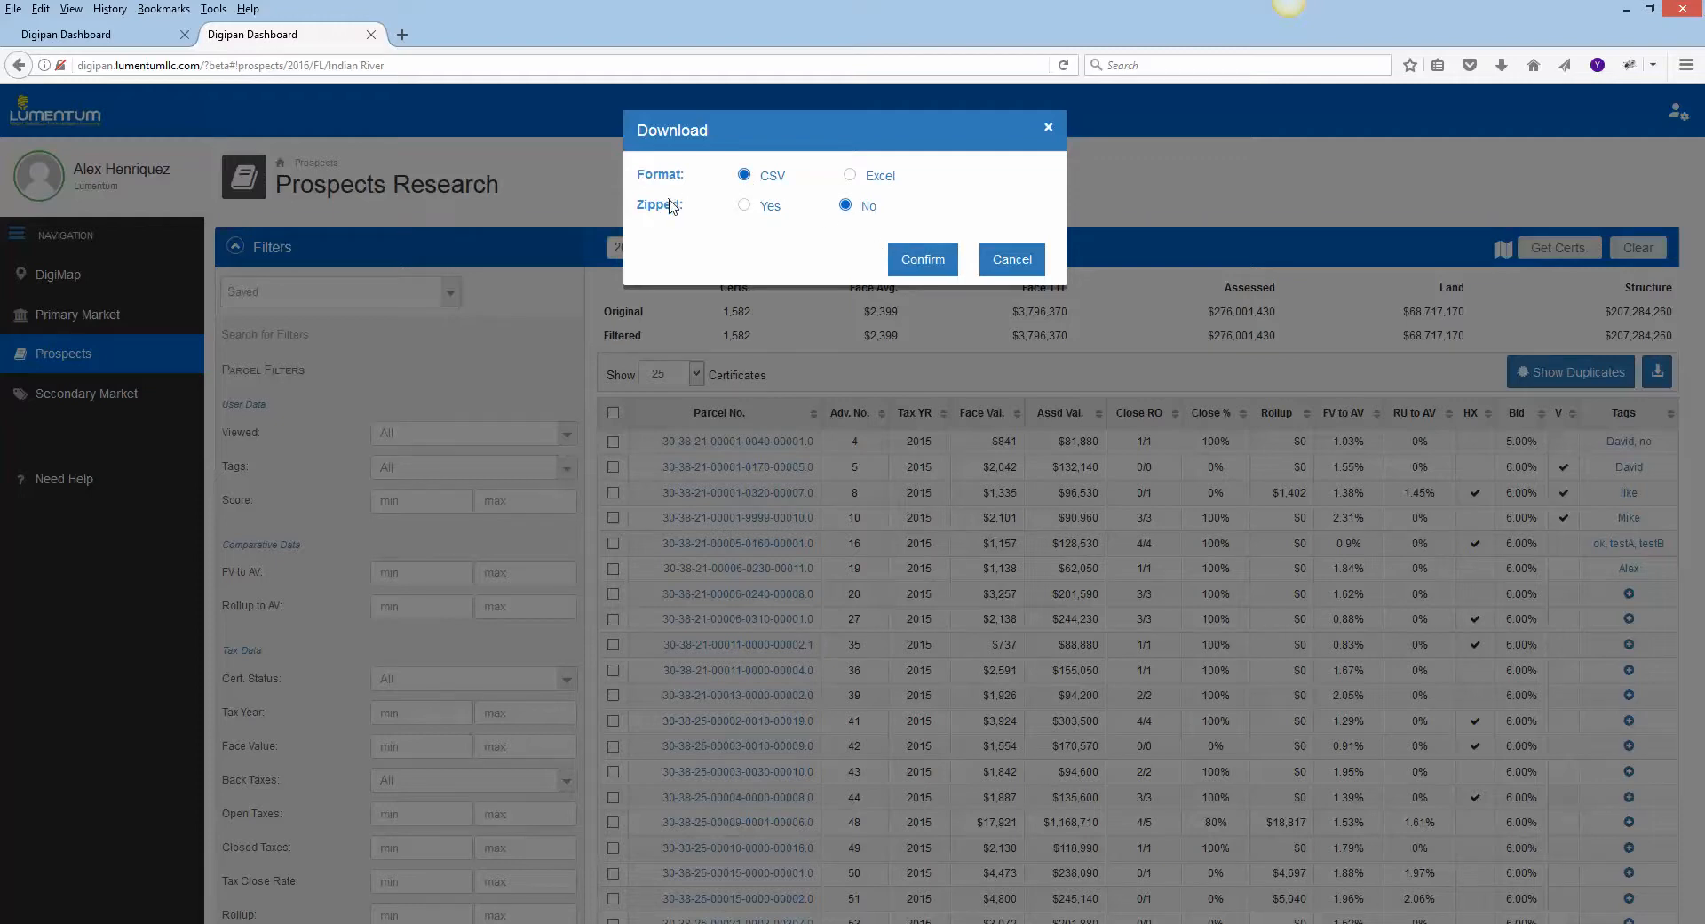
pyautogui.click(924, 259)
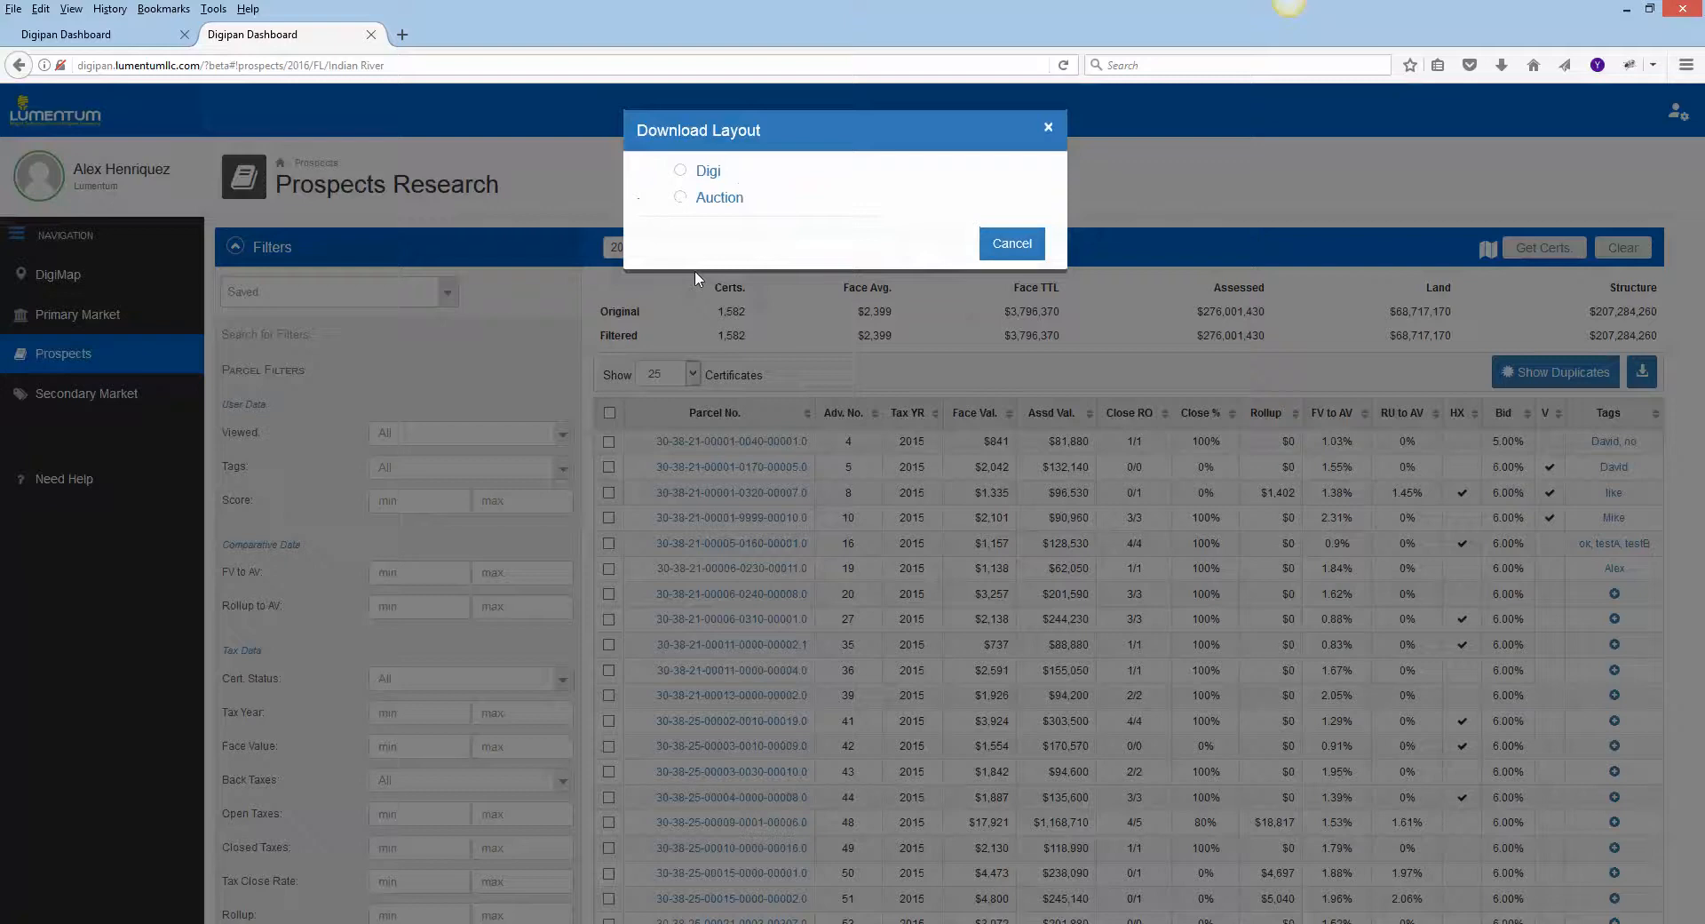
pyautogui.click(673, 198)
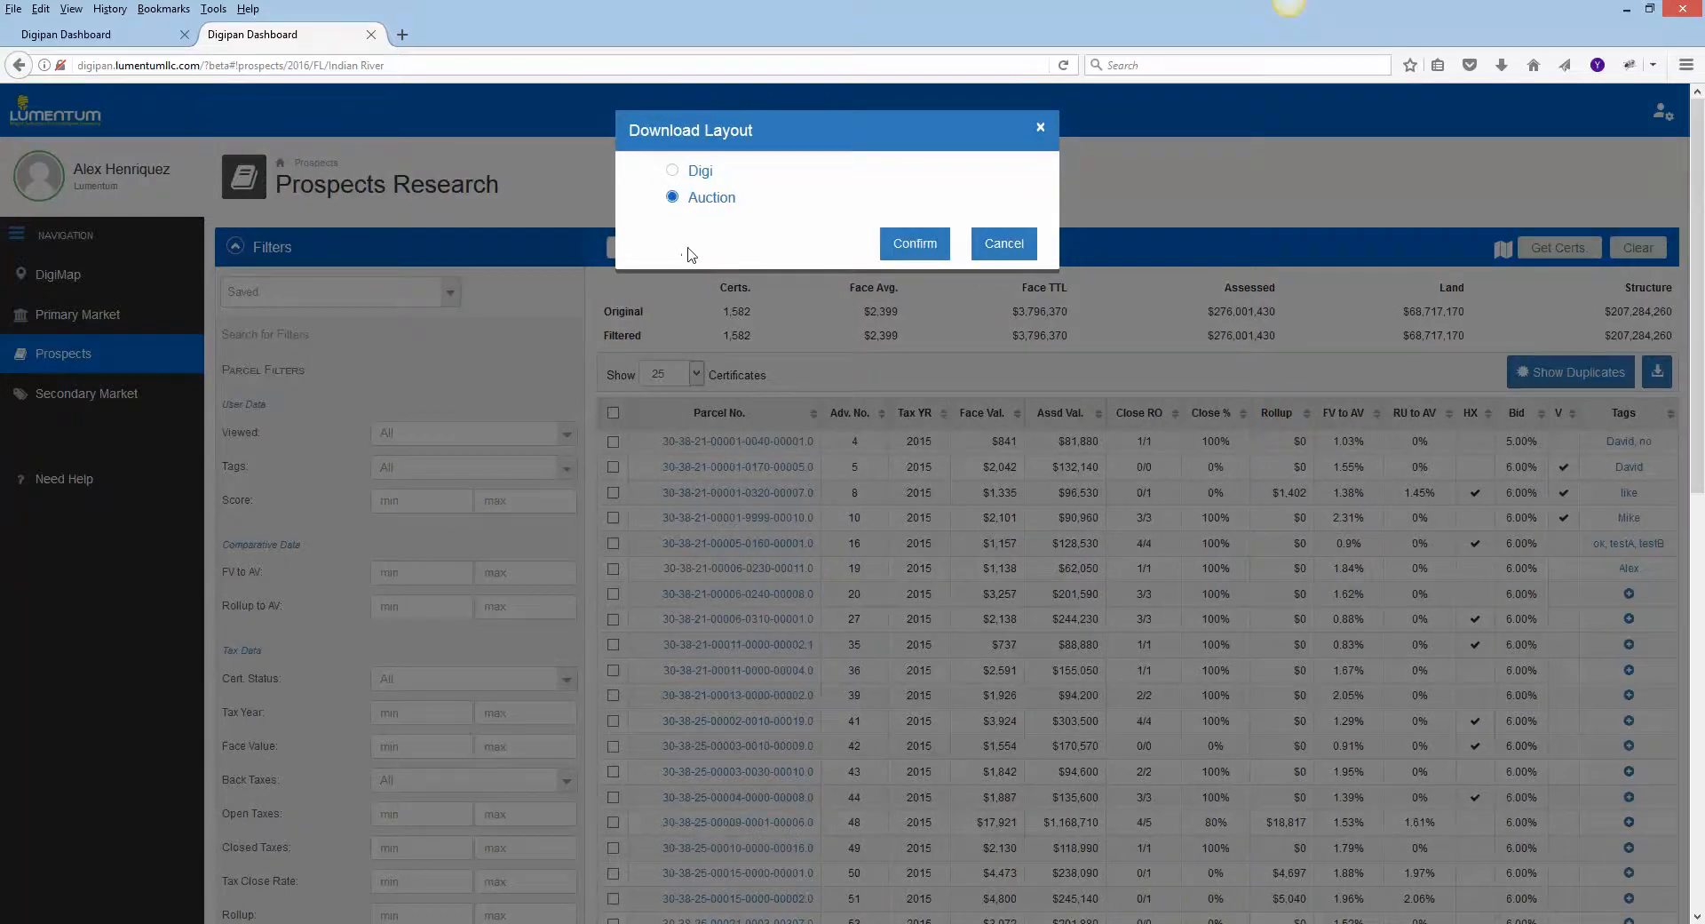
pyautogui.click(922, 247)
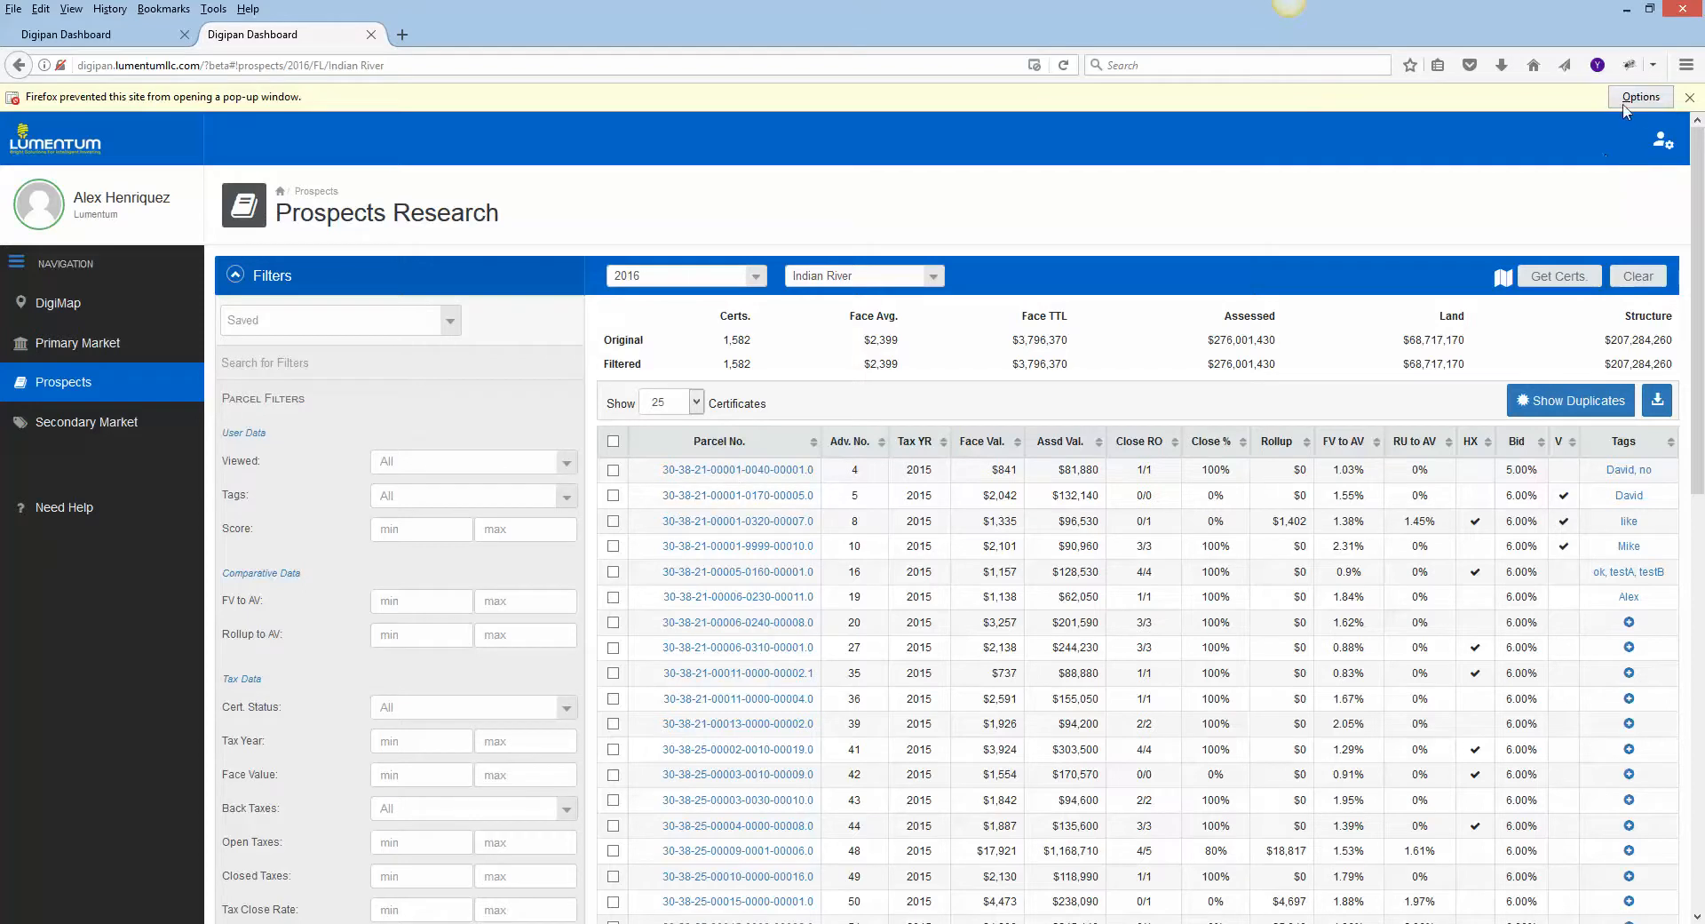
# Let the blocked download pop-up through and open Indian River_FL_ProspectsResearch_Auction_2016.csv in Microsoft Excel.
pyautogui.click(1630, 102)
pyautogui.click(1479, 125)
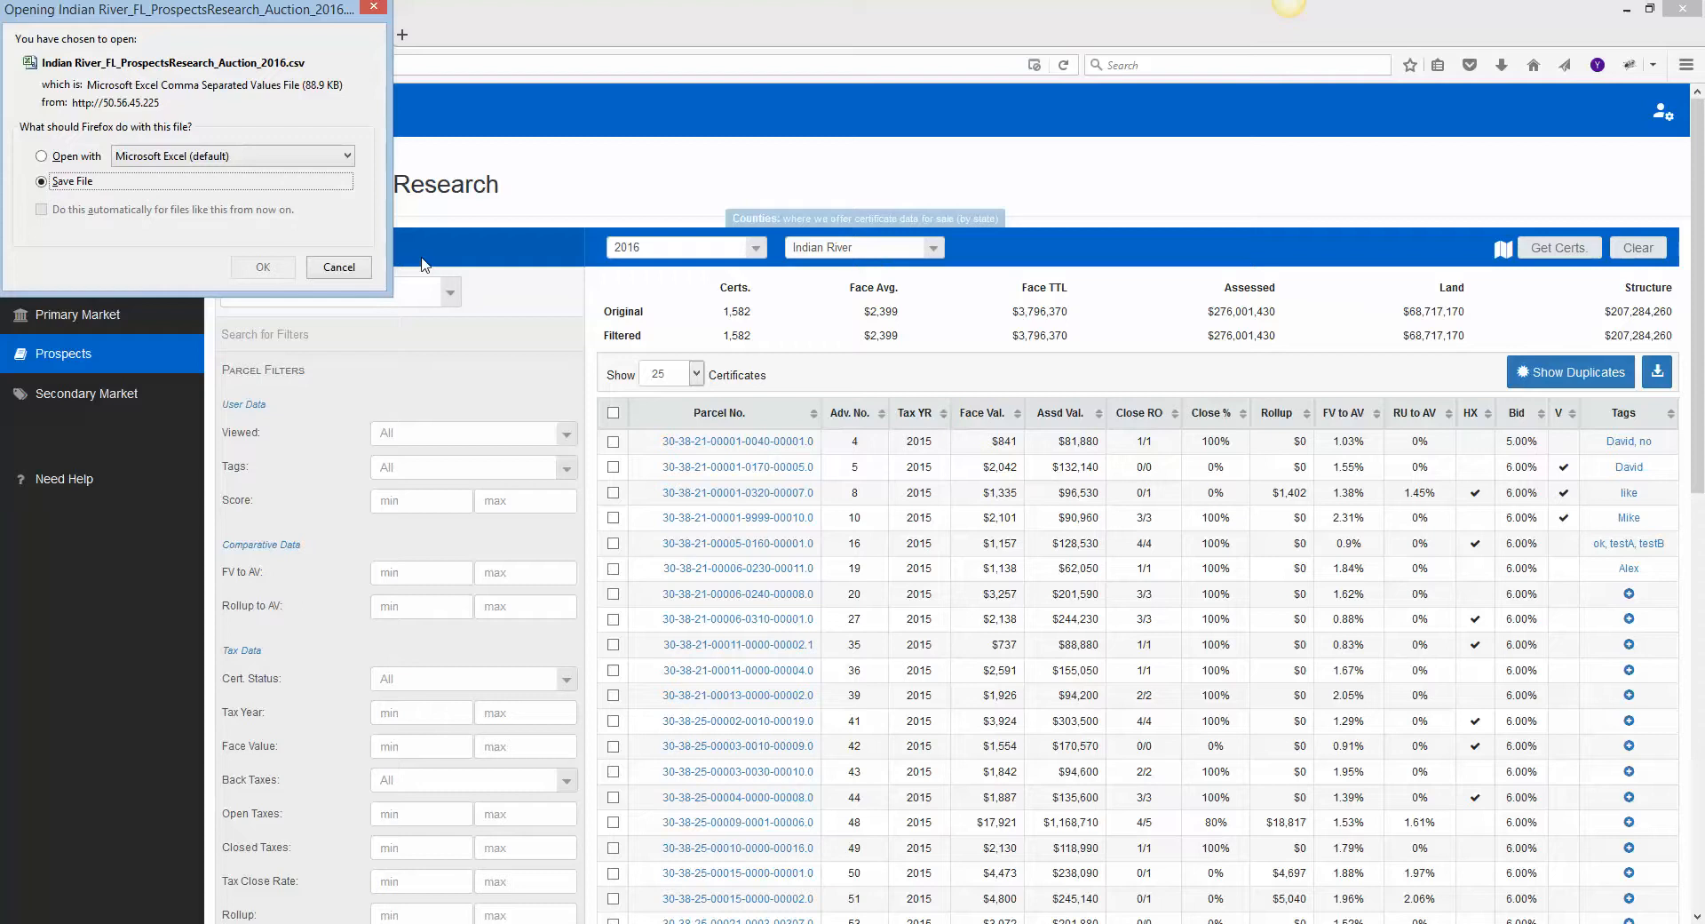
pyautogui.click(75, 163)
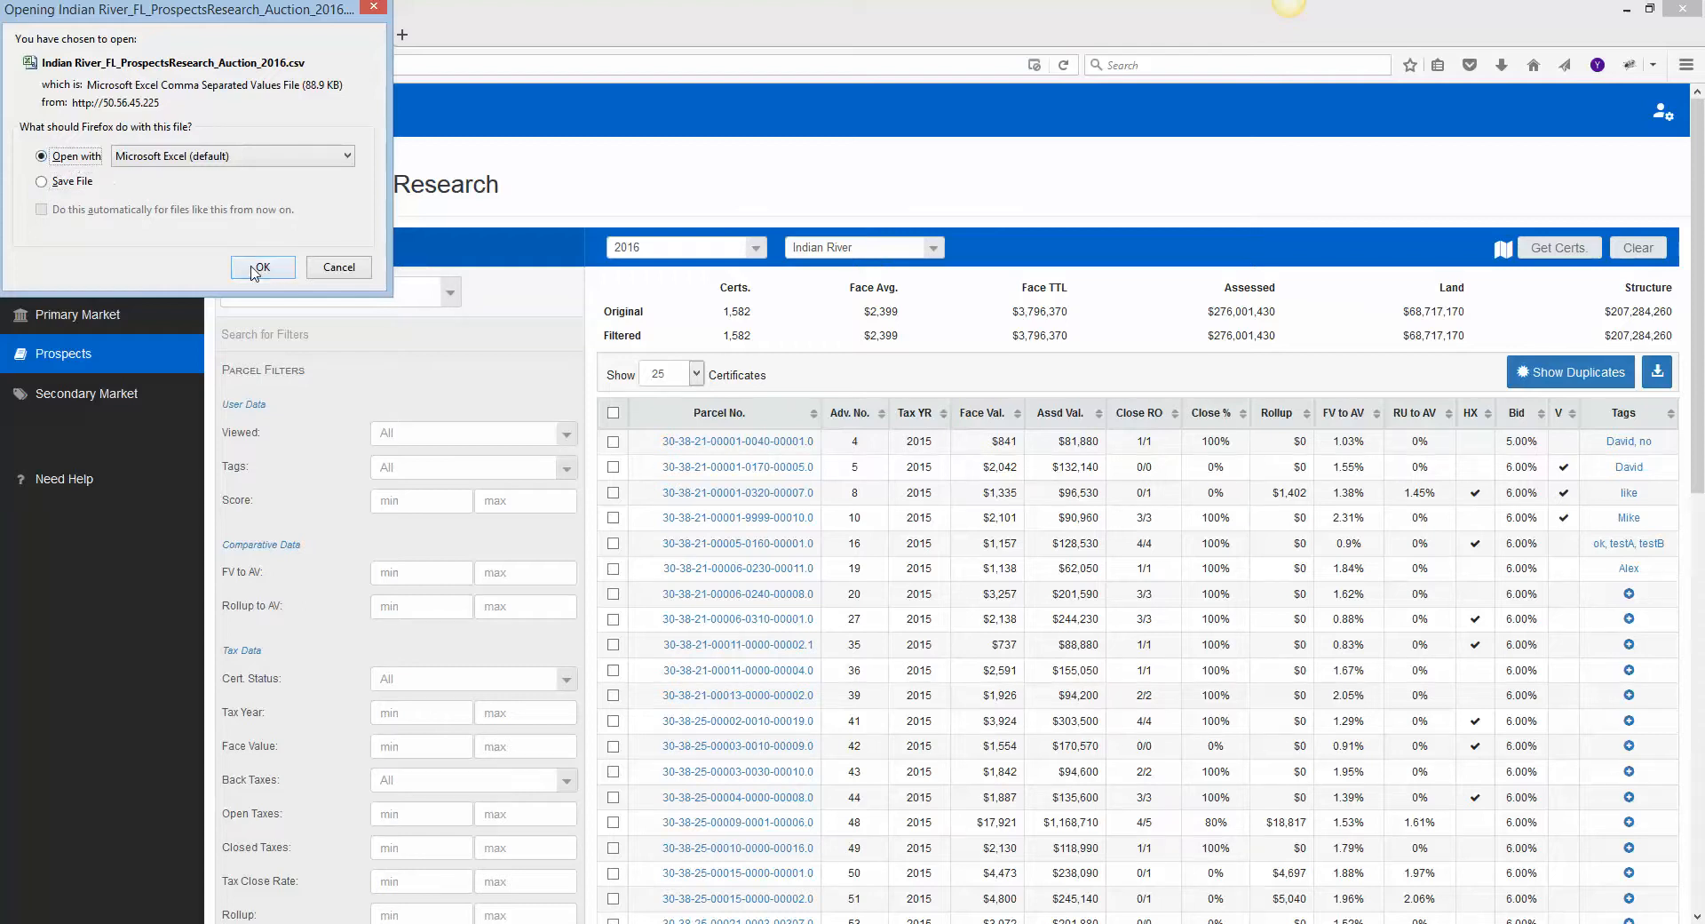
pyautogui.click(255, 267)
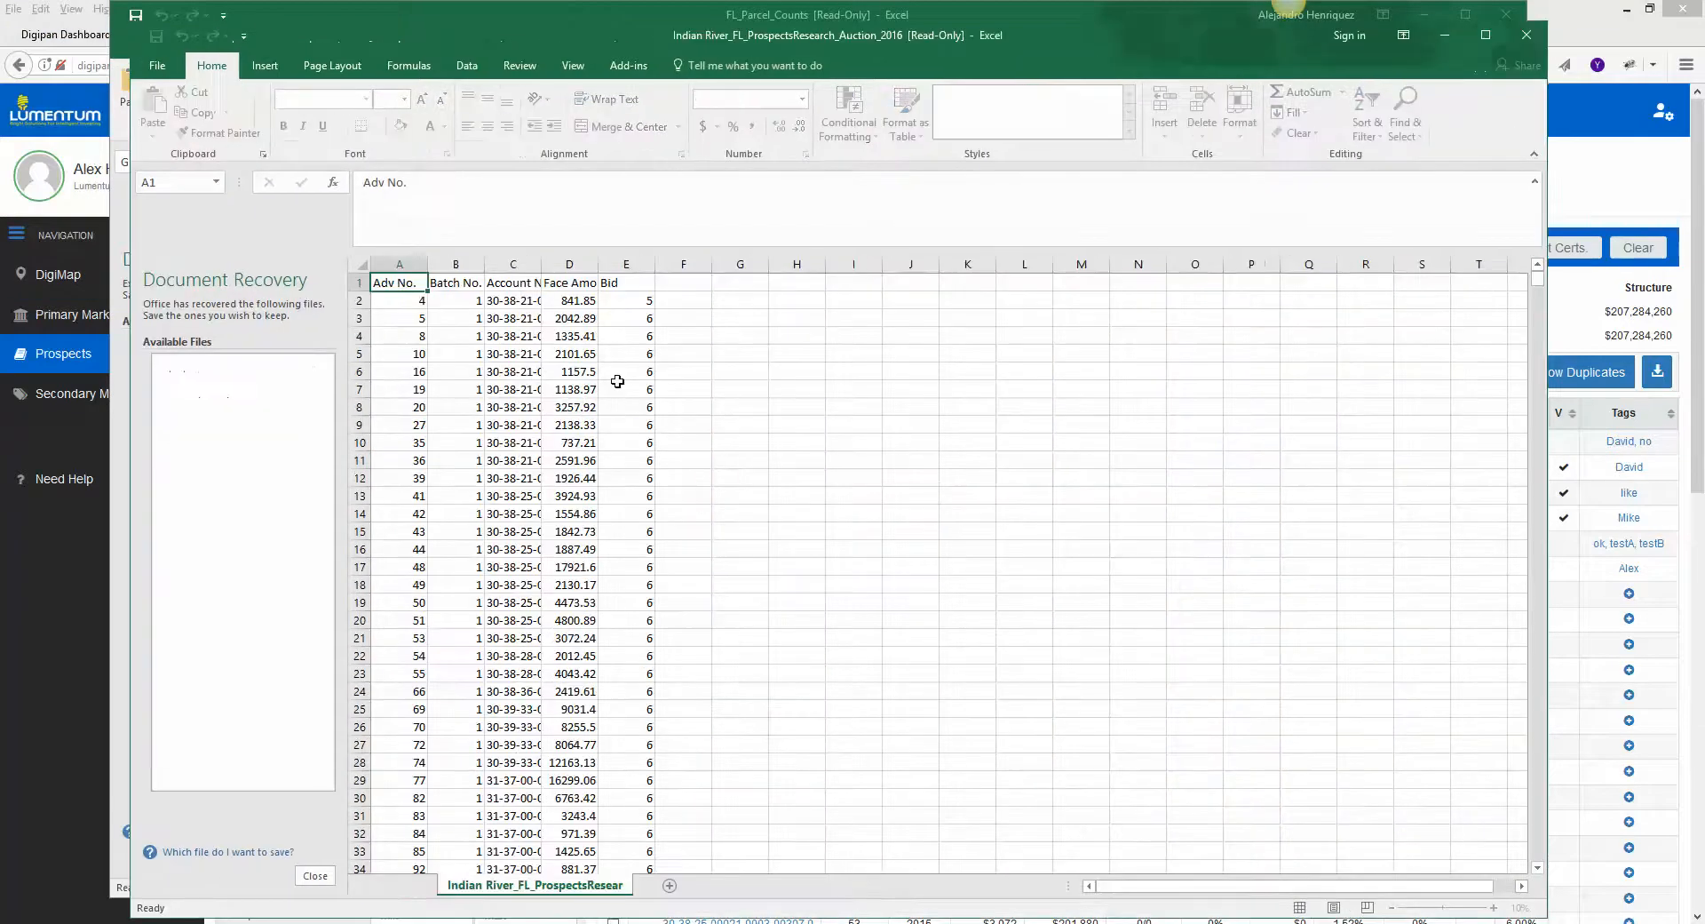
# Fit the column widths of the auction export to their contents and look through its face amounts and bids.
pyautogui.click(615, 387)
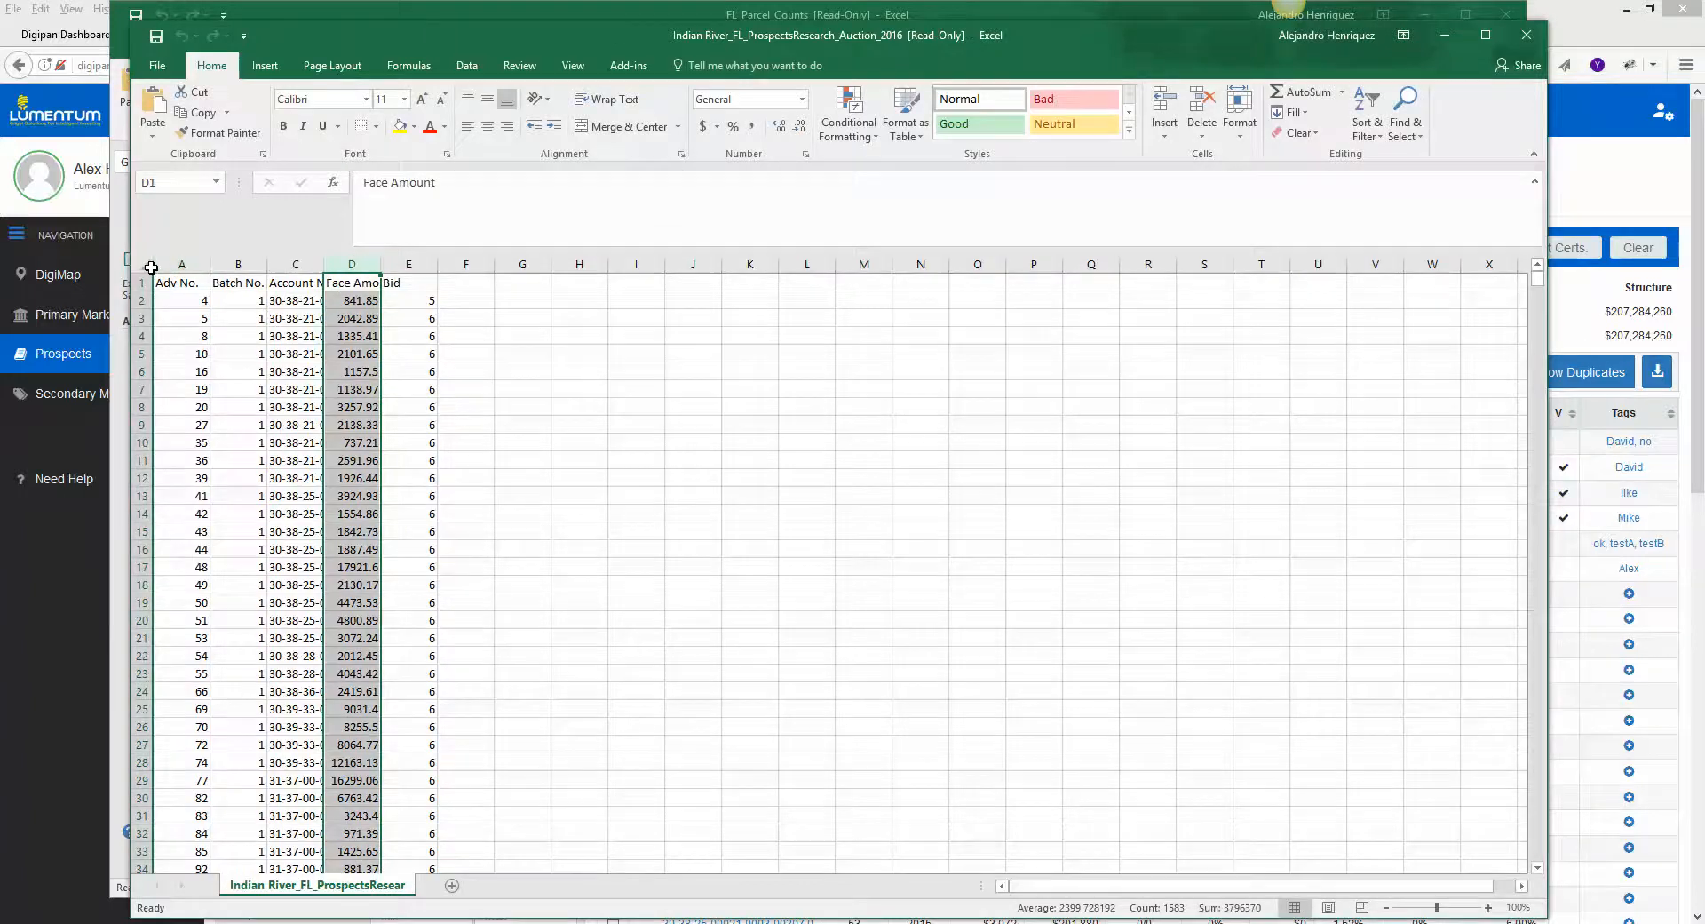
pyautogui.click(143, 265)
pyautogui.doubleClick(208, 266)
pyautogui.click(454, 477)
pyautogui.scroll(-14, 520, 480)
pyautogui.scroll(14, 520, 480)
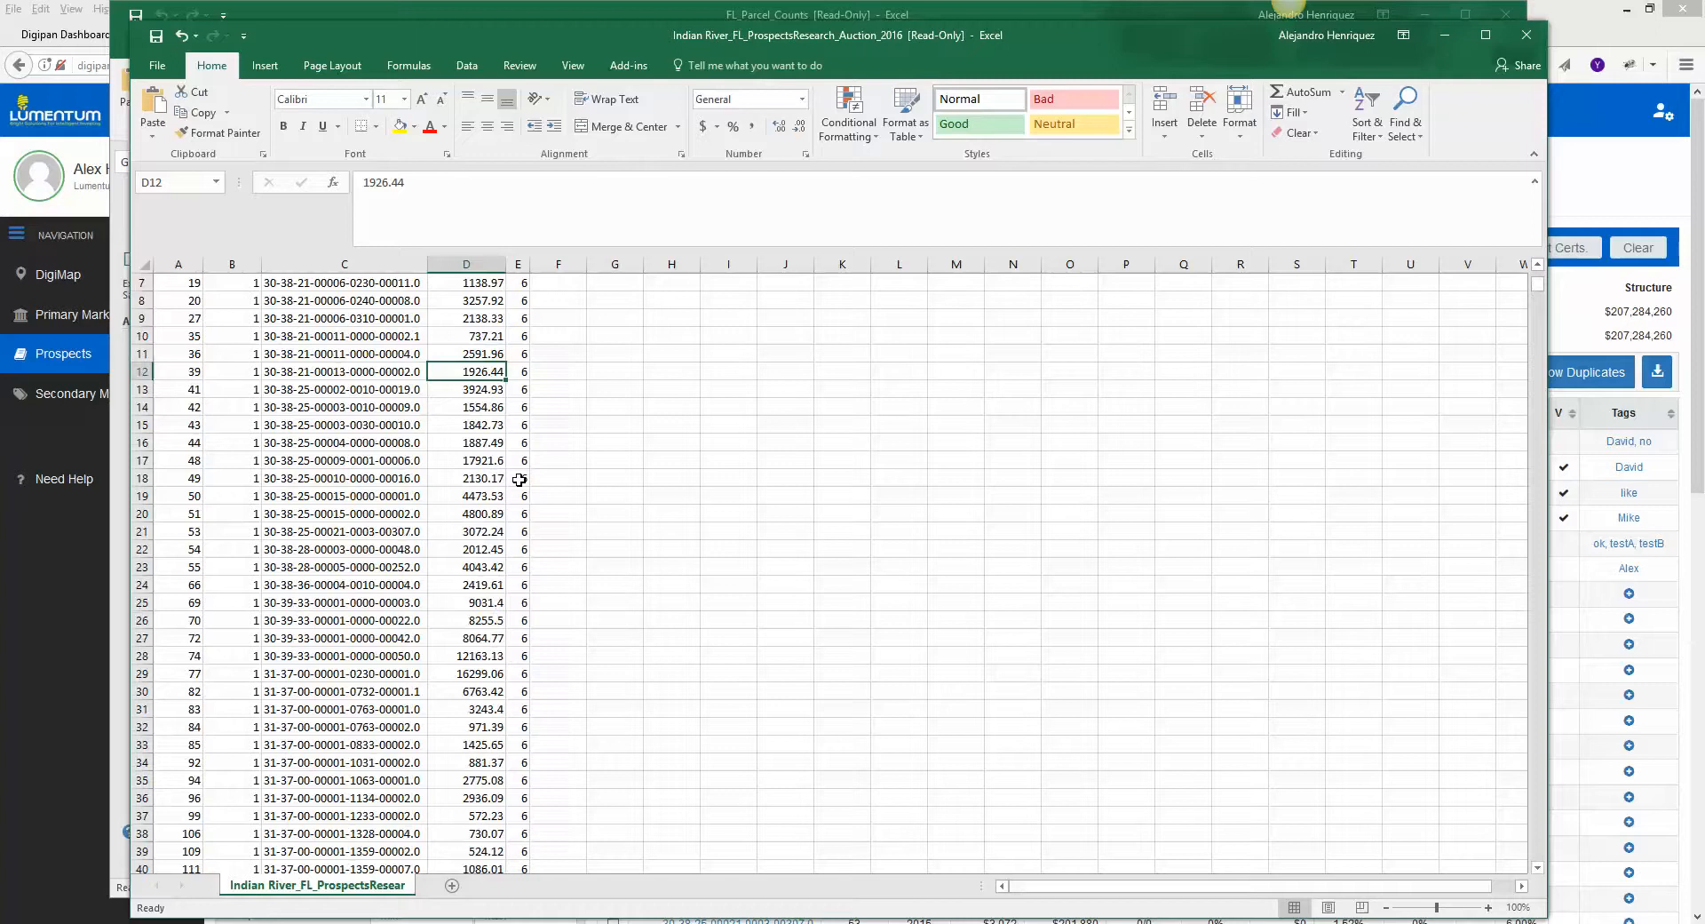
pyautogui.moveTo(1535, 284)
pyautogui.mouseDown()
pyautogui.moveTo(1536, 306)
pyautogui.moveTo(1536, 271)
pyautogui.mouseUp()
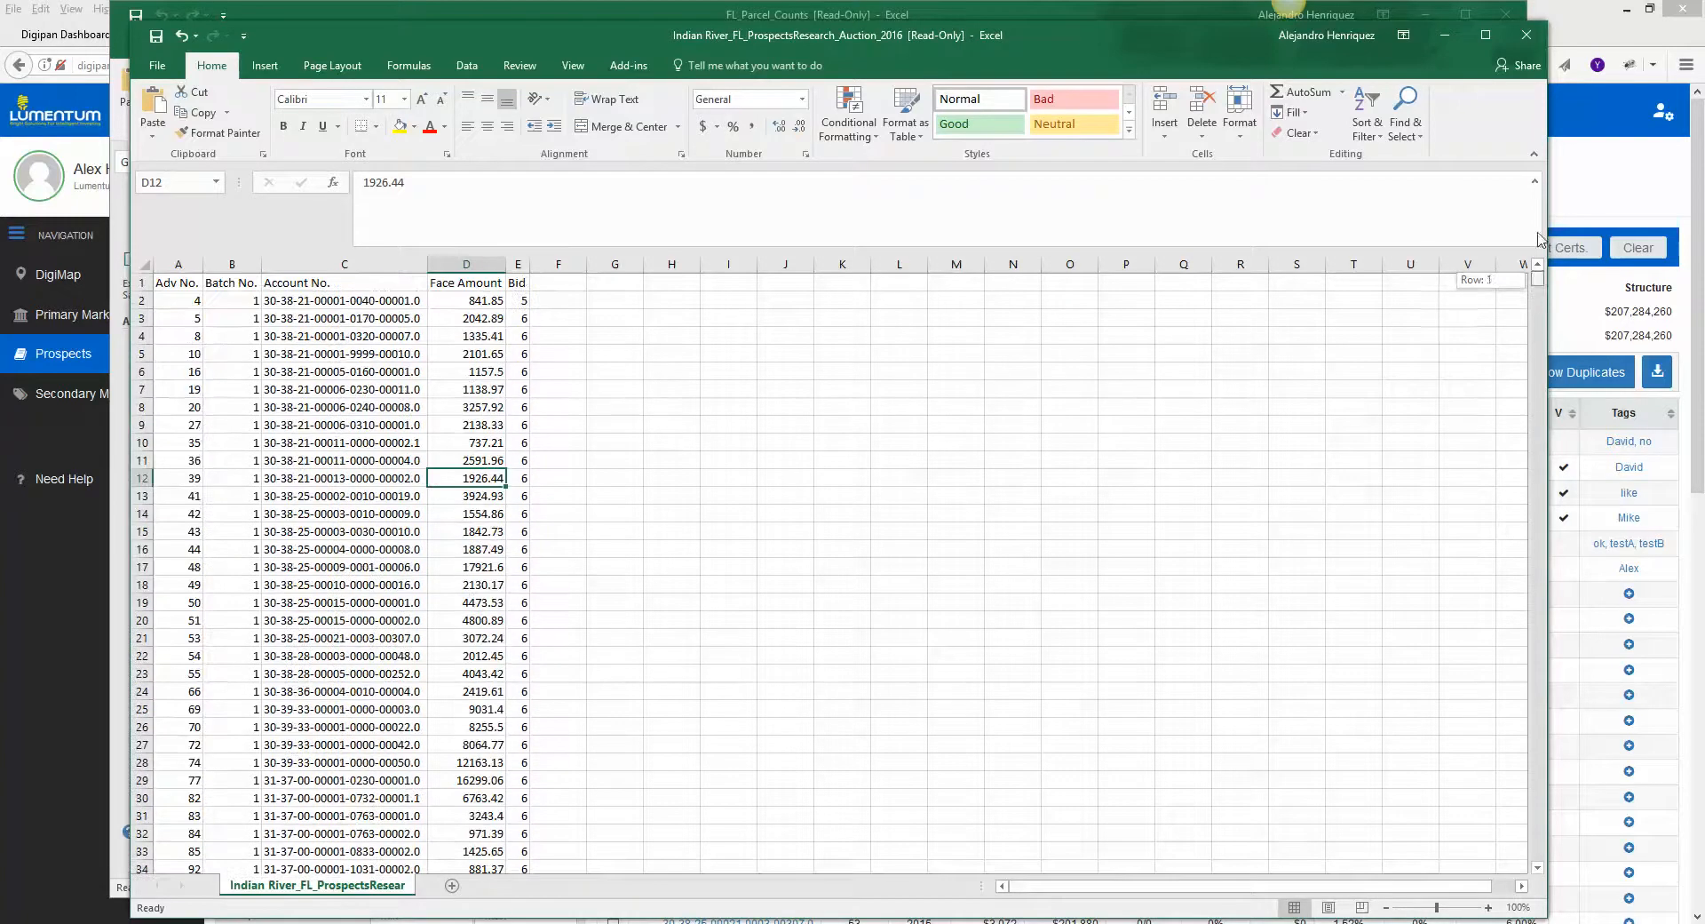
# Close the auction export without saving changes and return to the Prospects Research page in the browser.
pyautogui.click(1525, 40)
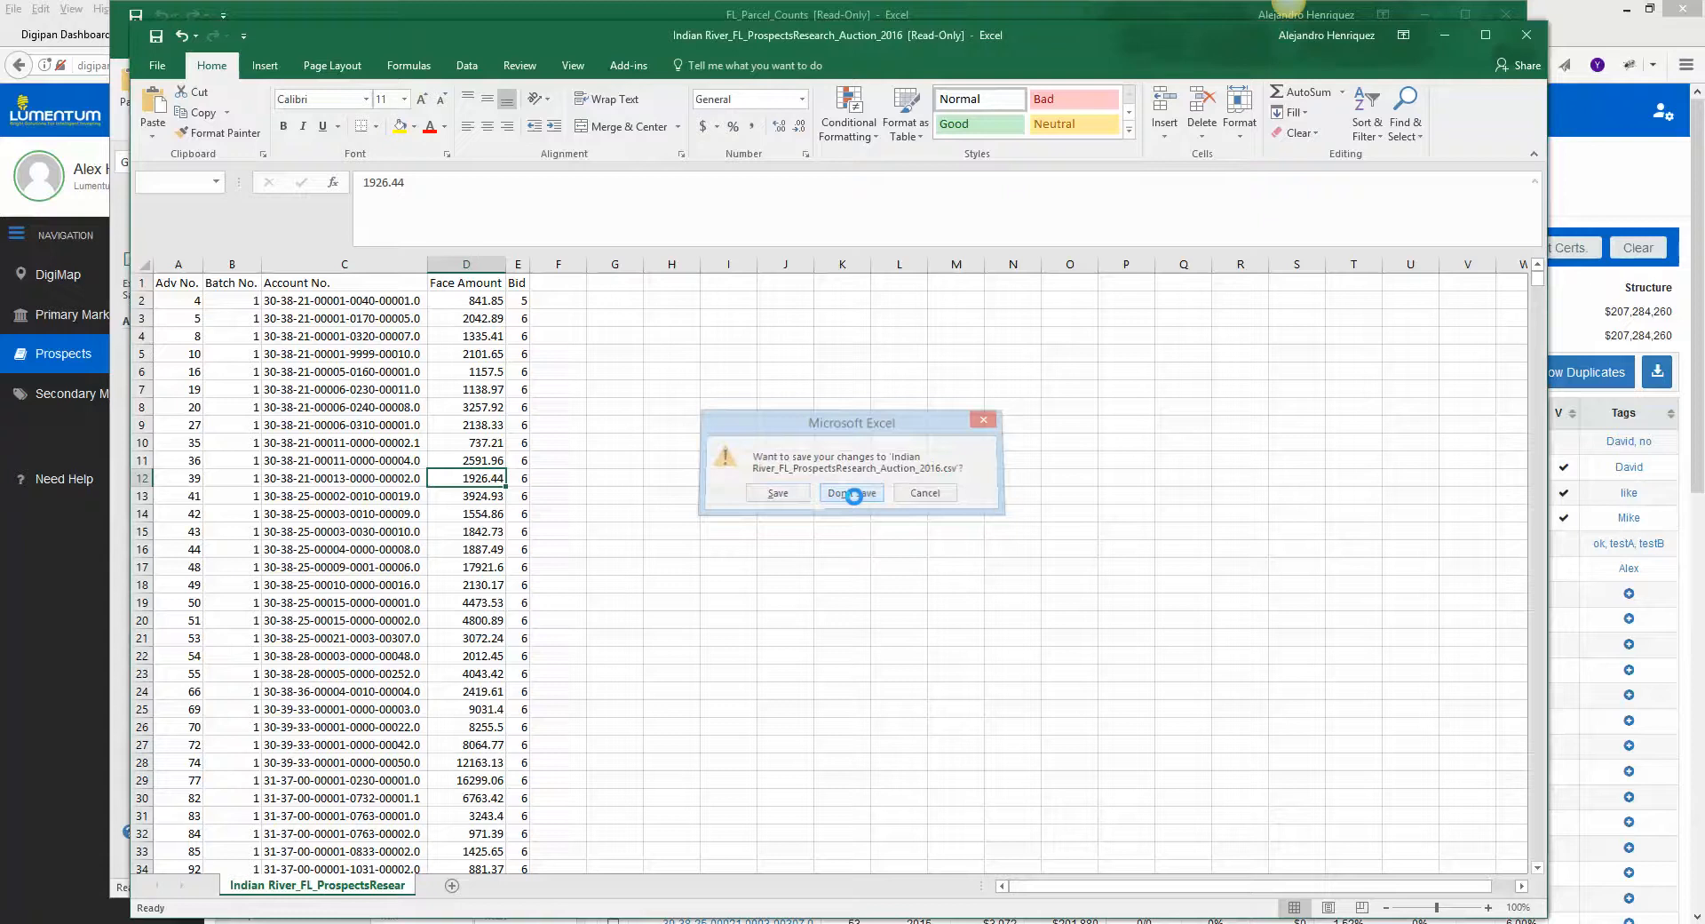
pyautogui.click(850, 491)
pyautogui.click(1566, 318)
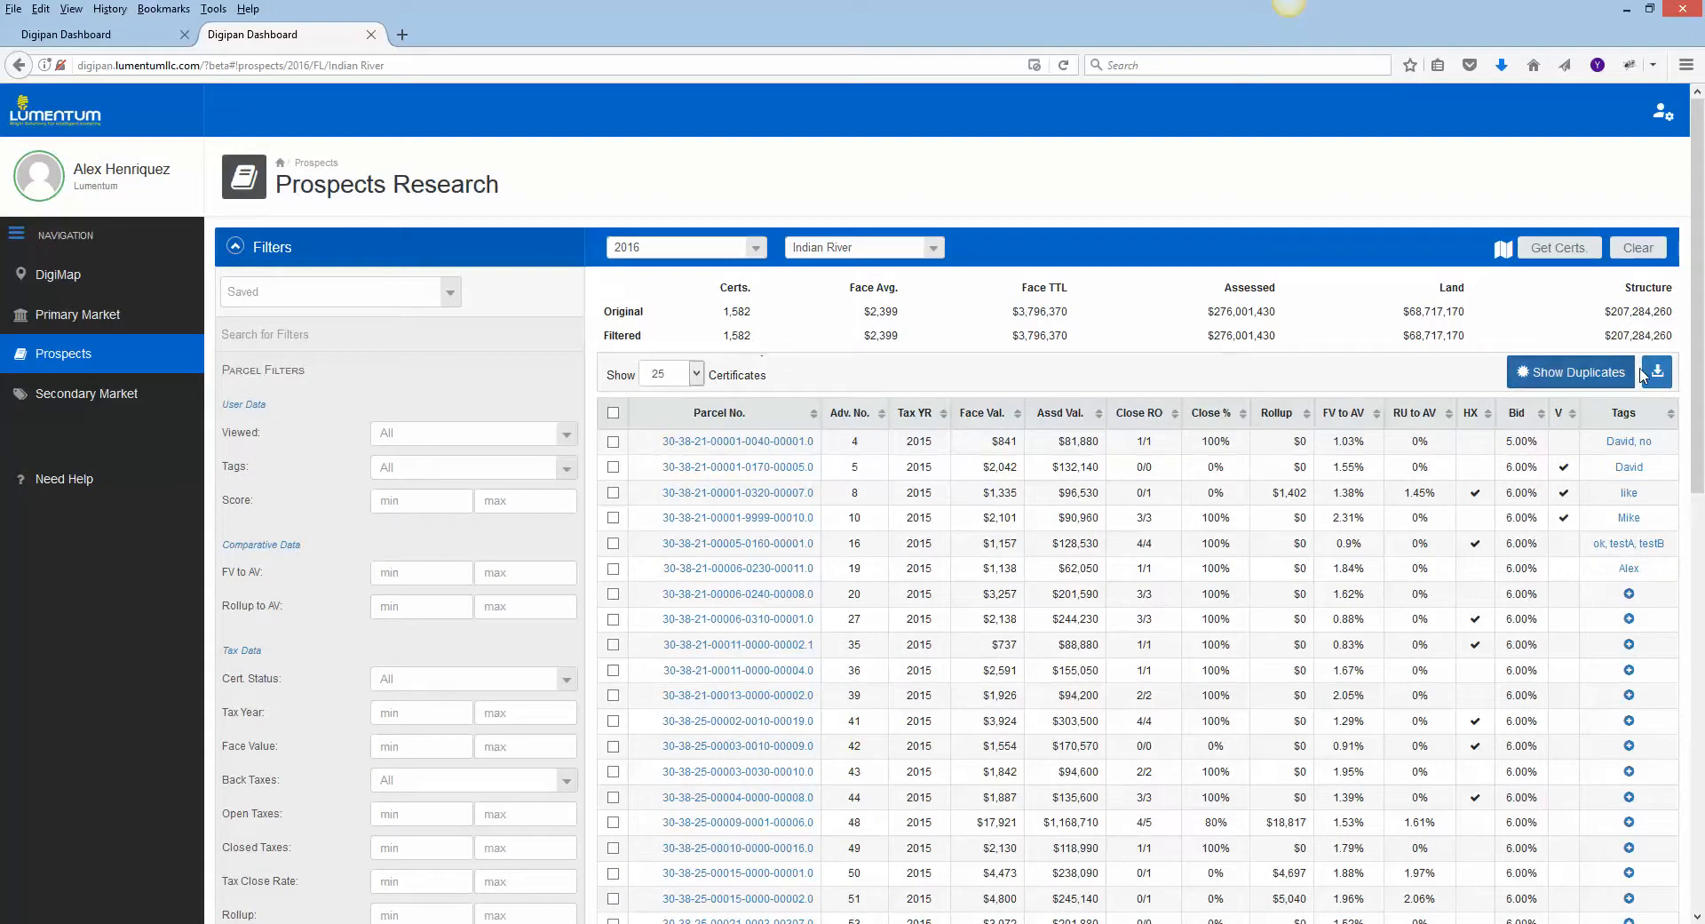
# Request a download of the Indian River prospects as an unzipped Excel file with the Digi layout.
pyautogui.click(1597, 373)
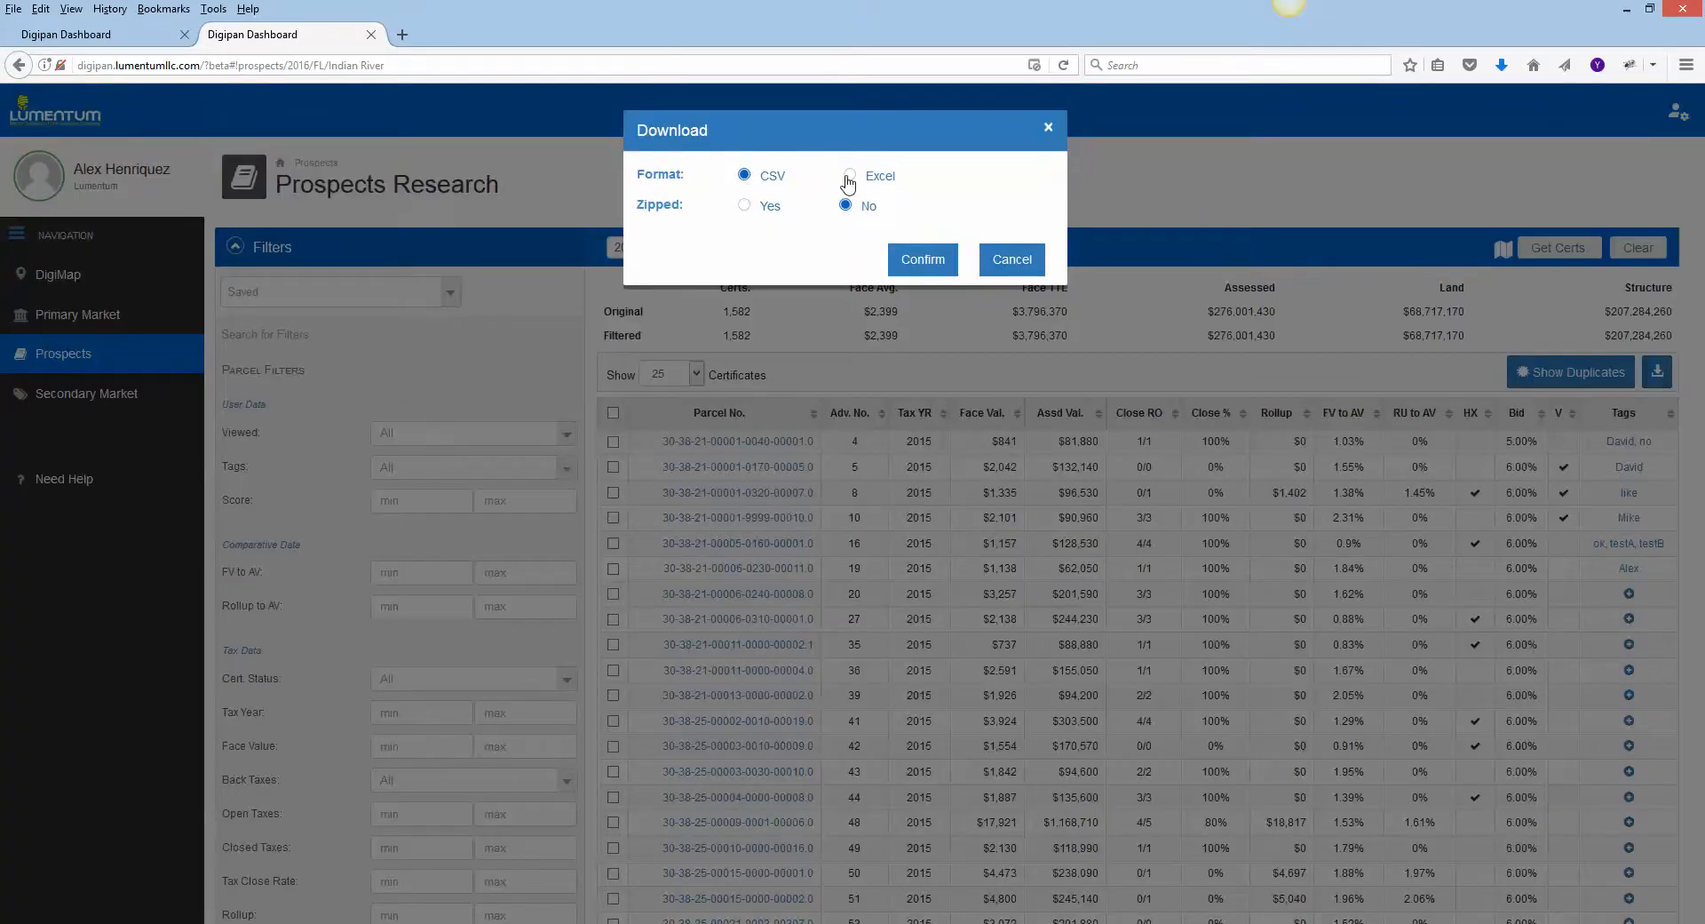
pyautogui.click(855, 180)
pyautogui.click(913, 269)
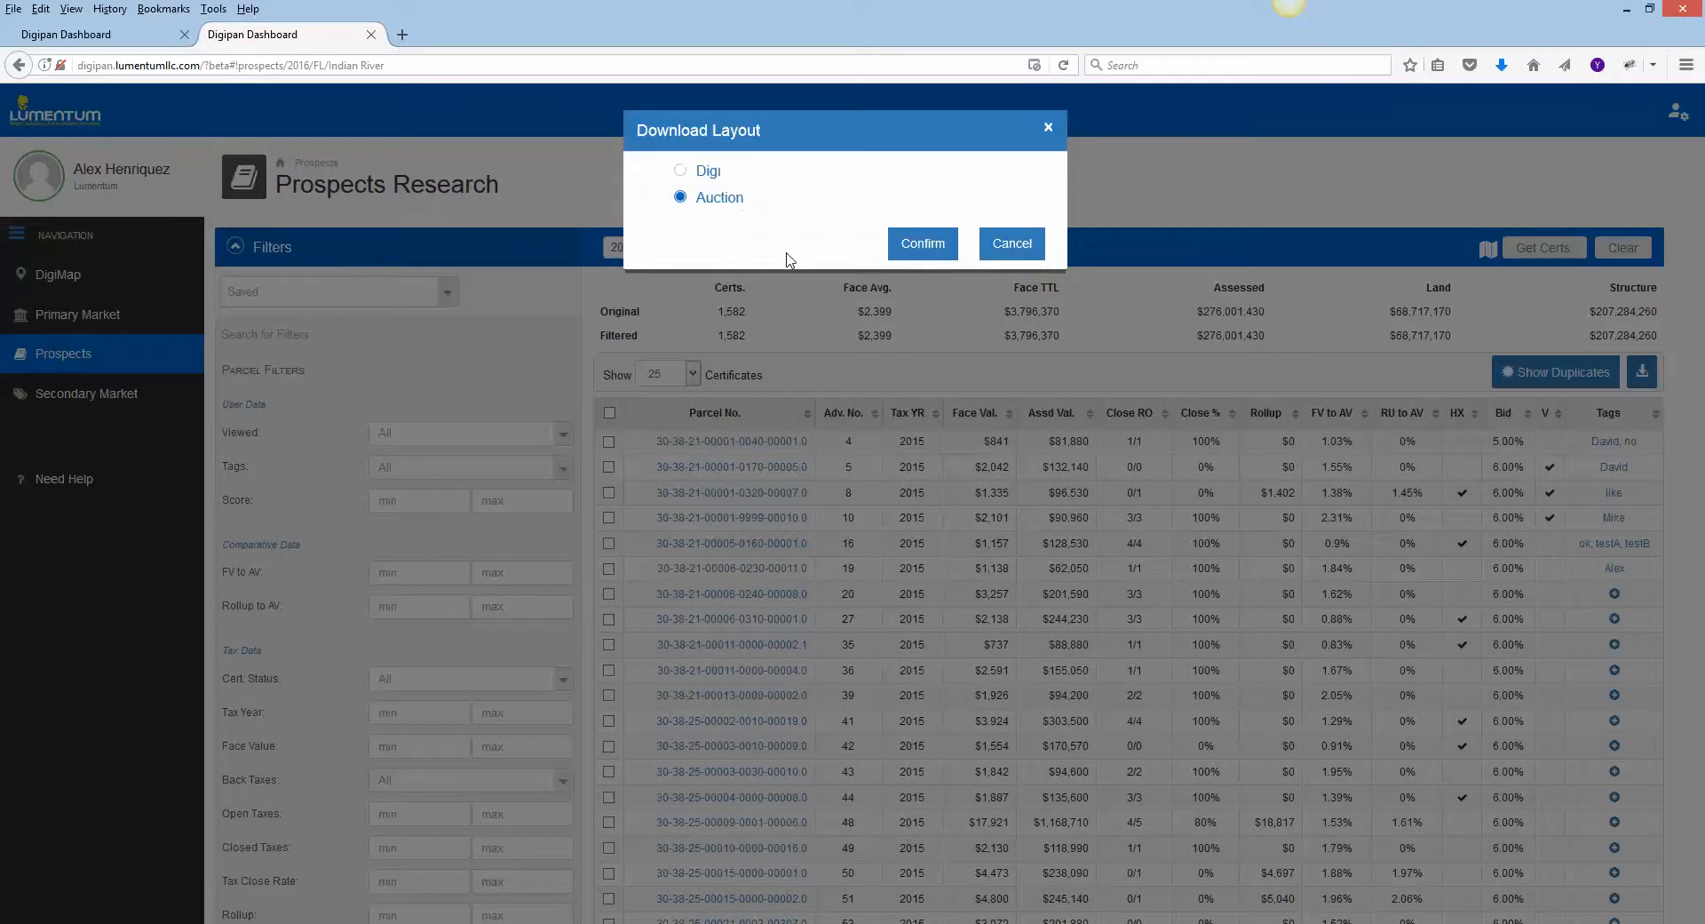
pyautogui.click(675, 171)
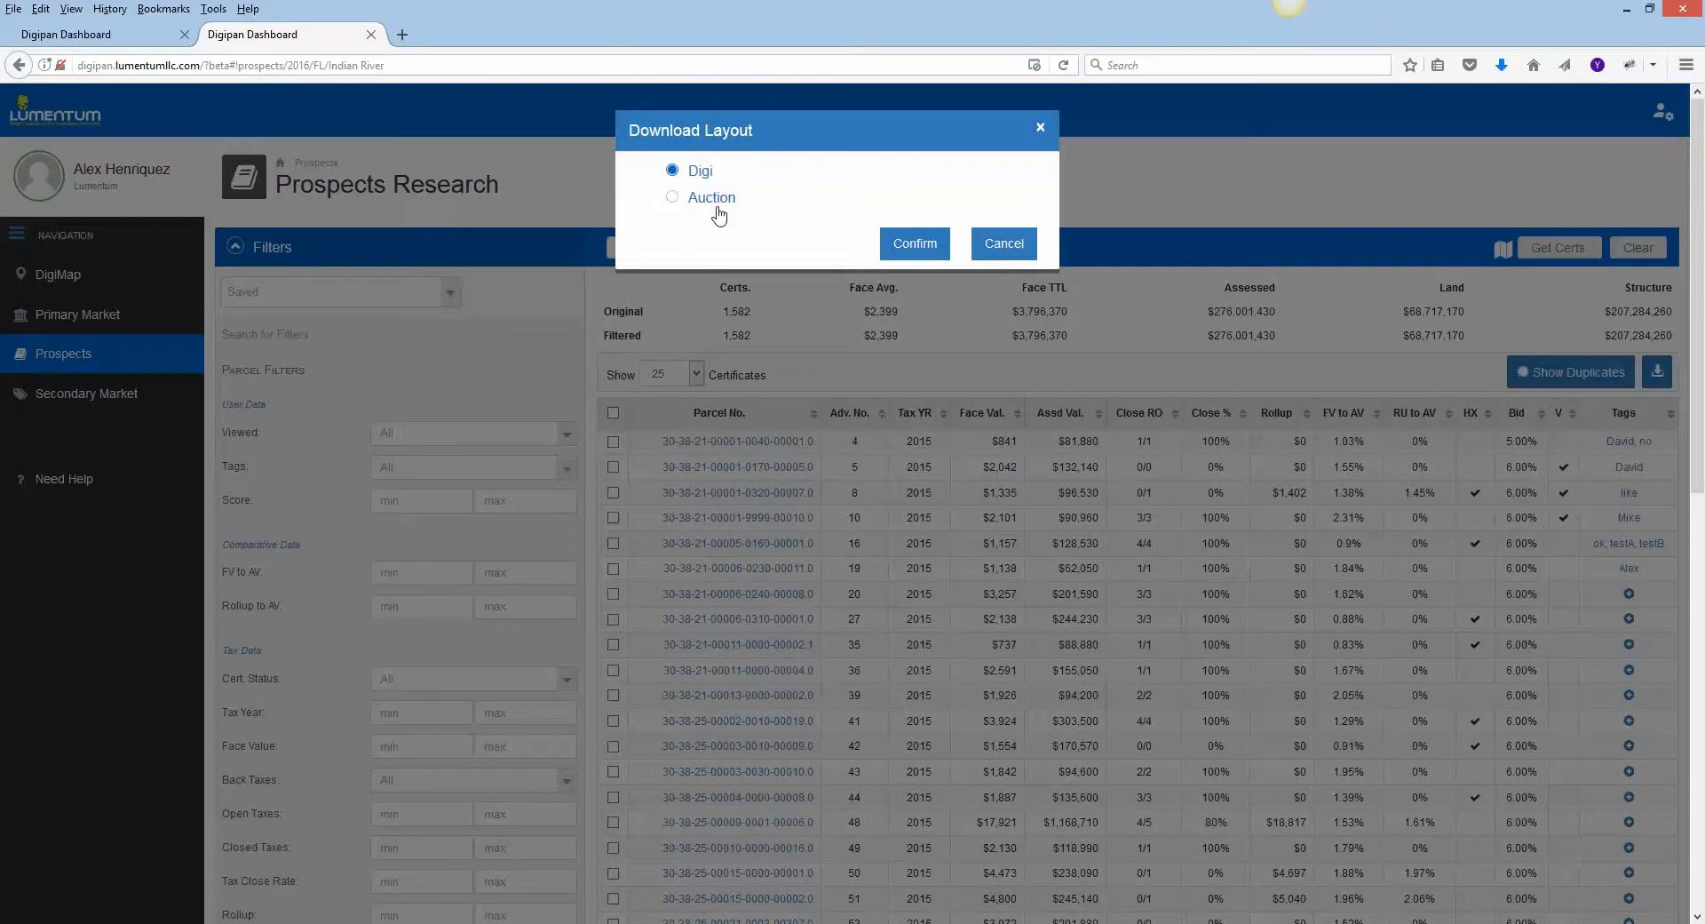
pyautogui.click(910, 249)
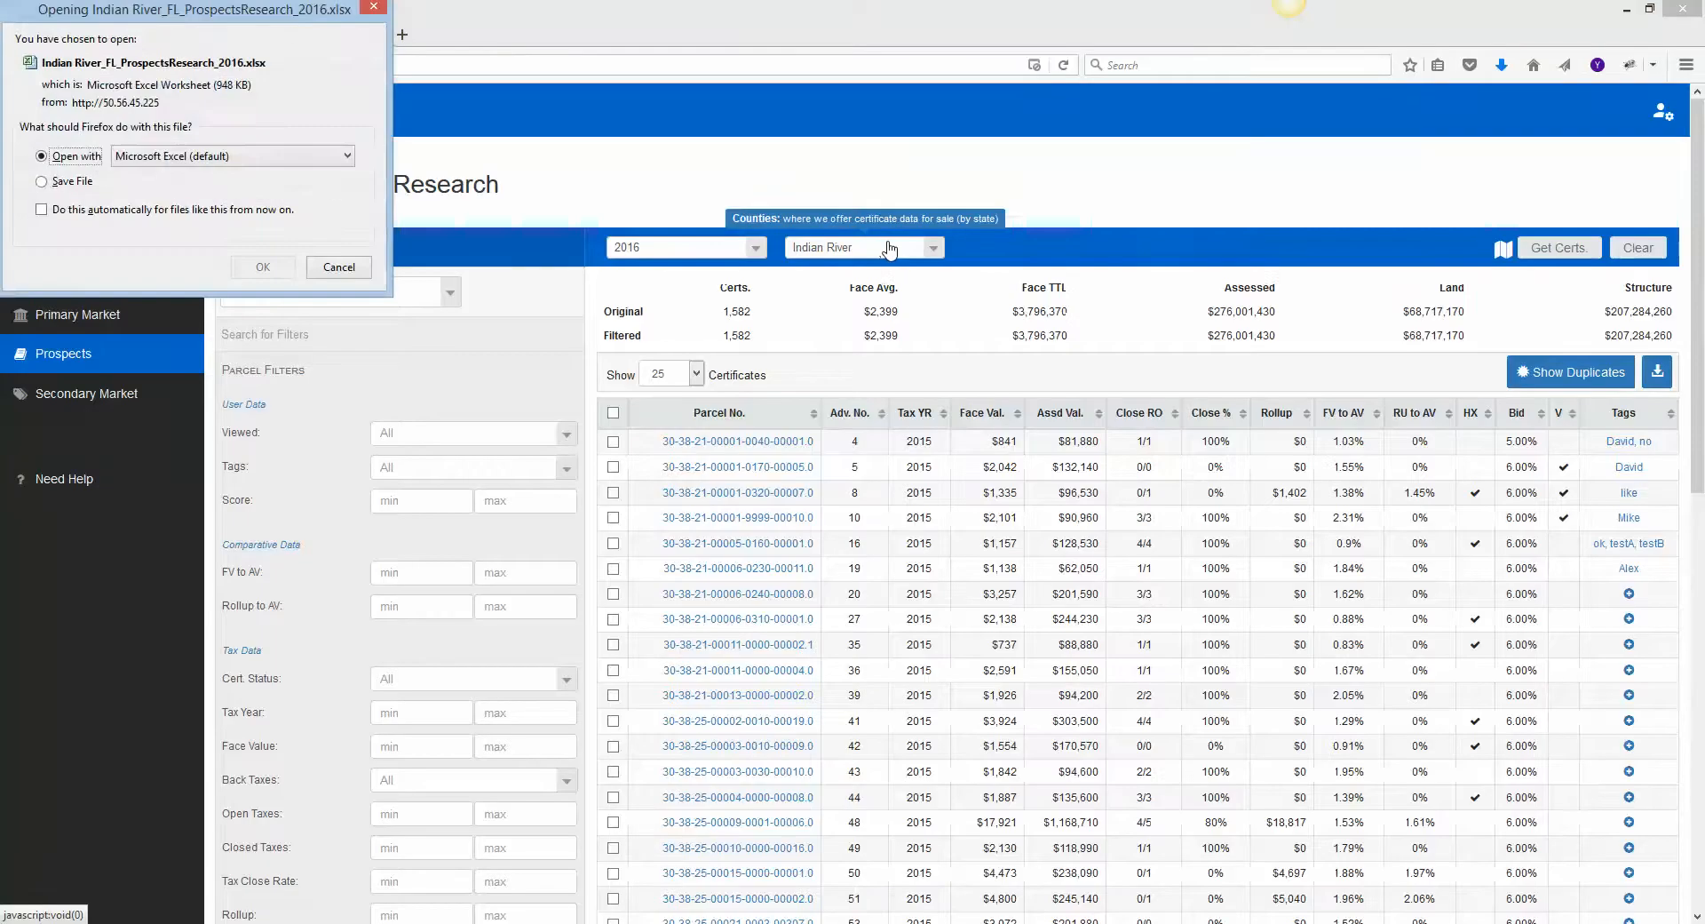
# Open Indian River_FL_ProspectsResearch_2016.xlsx in Microsoft Excel and enable editing.
pyautogui.click(257, 267)
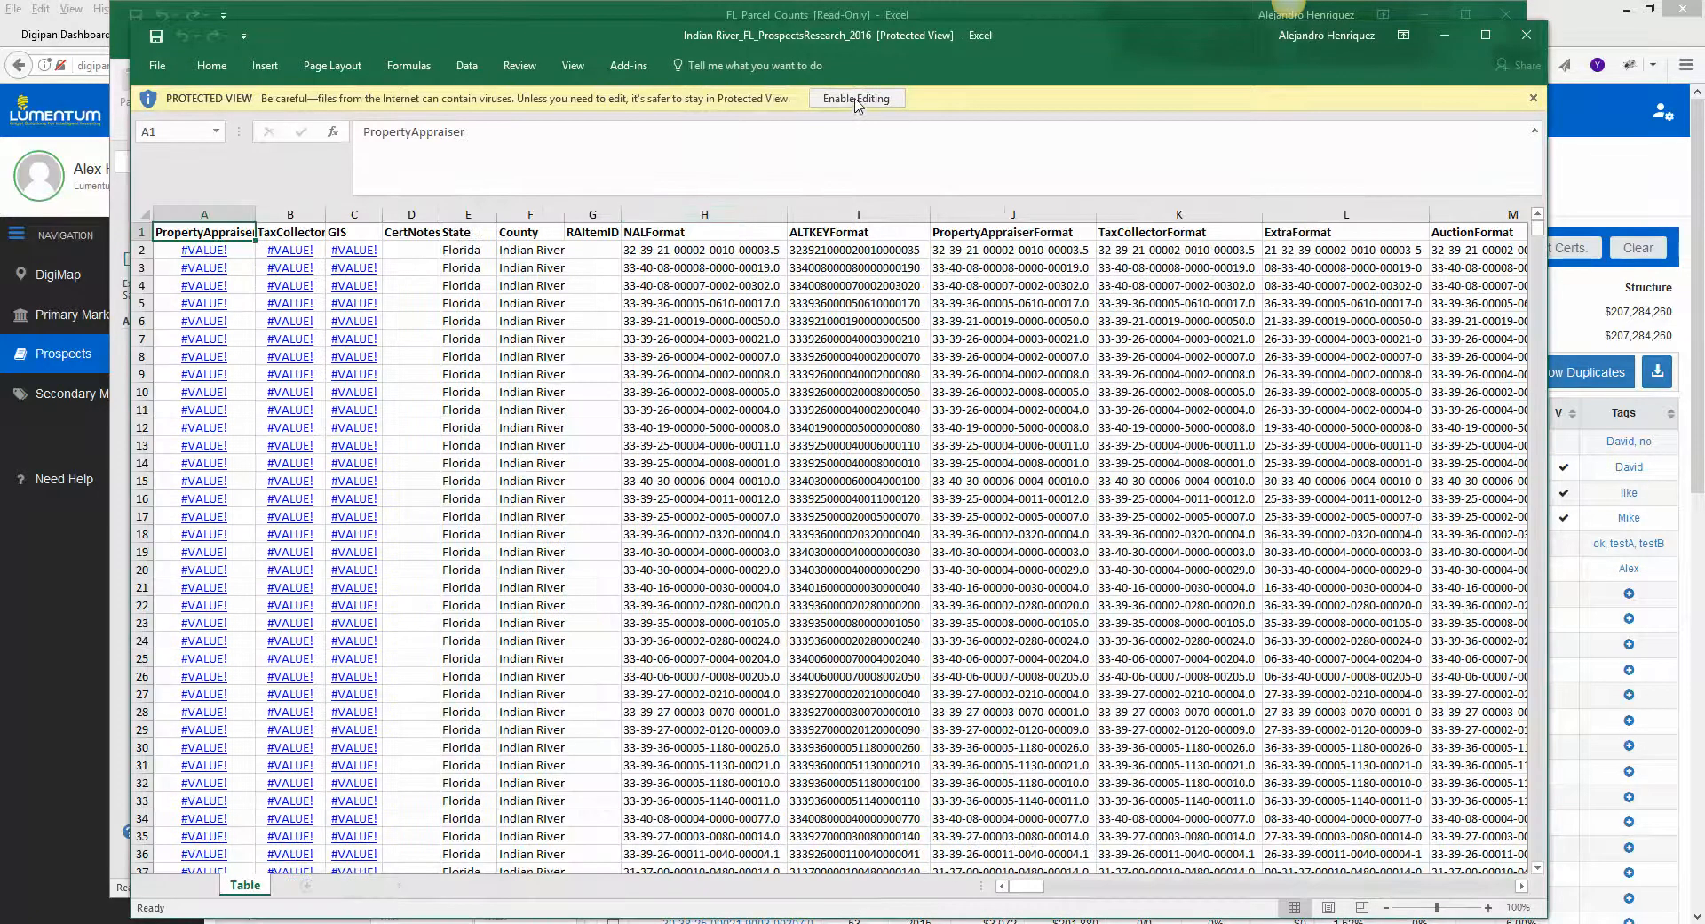
pyautogui.click(858, 101)
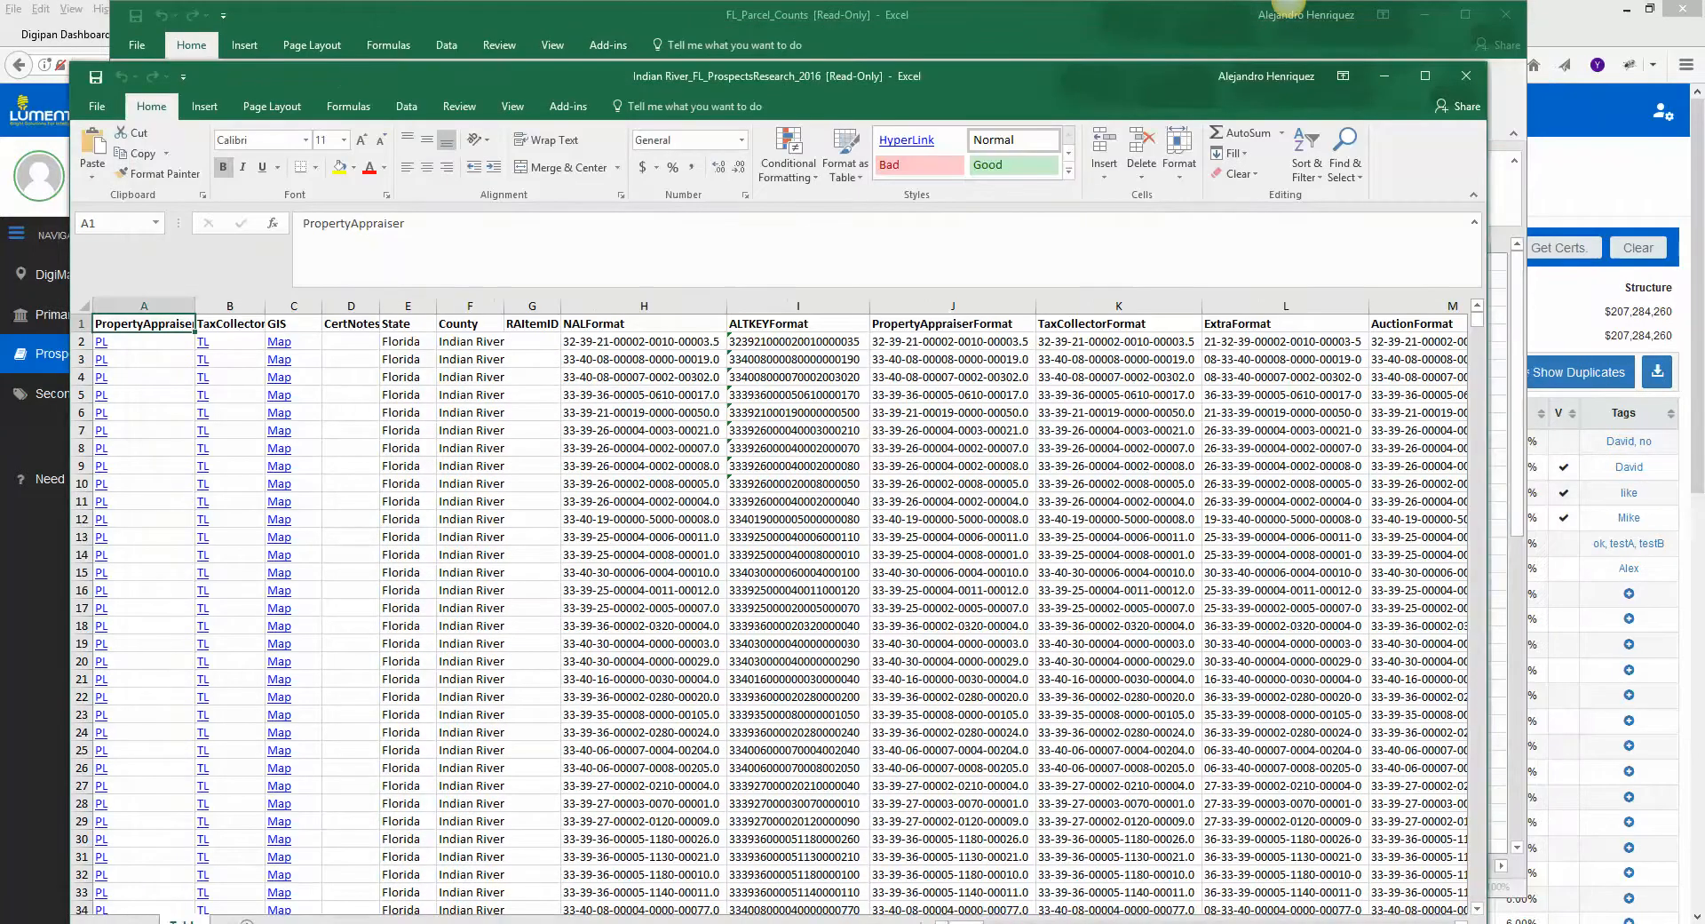
pyautogui.moveTo(1015, 92); pyautogui.dragTo(1030, 48)
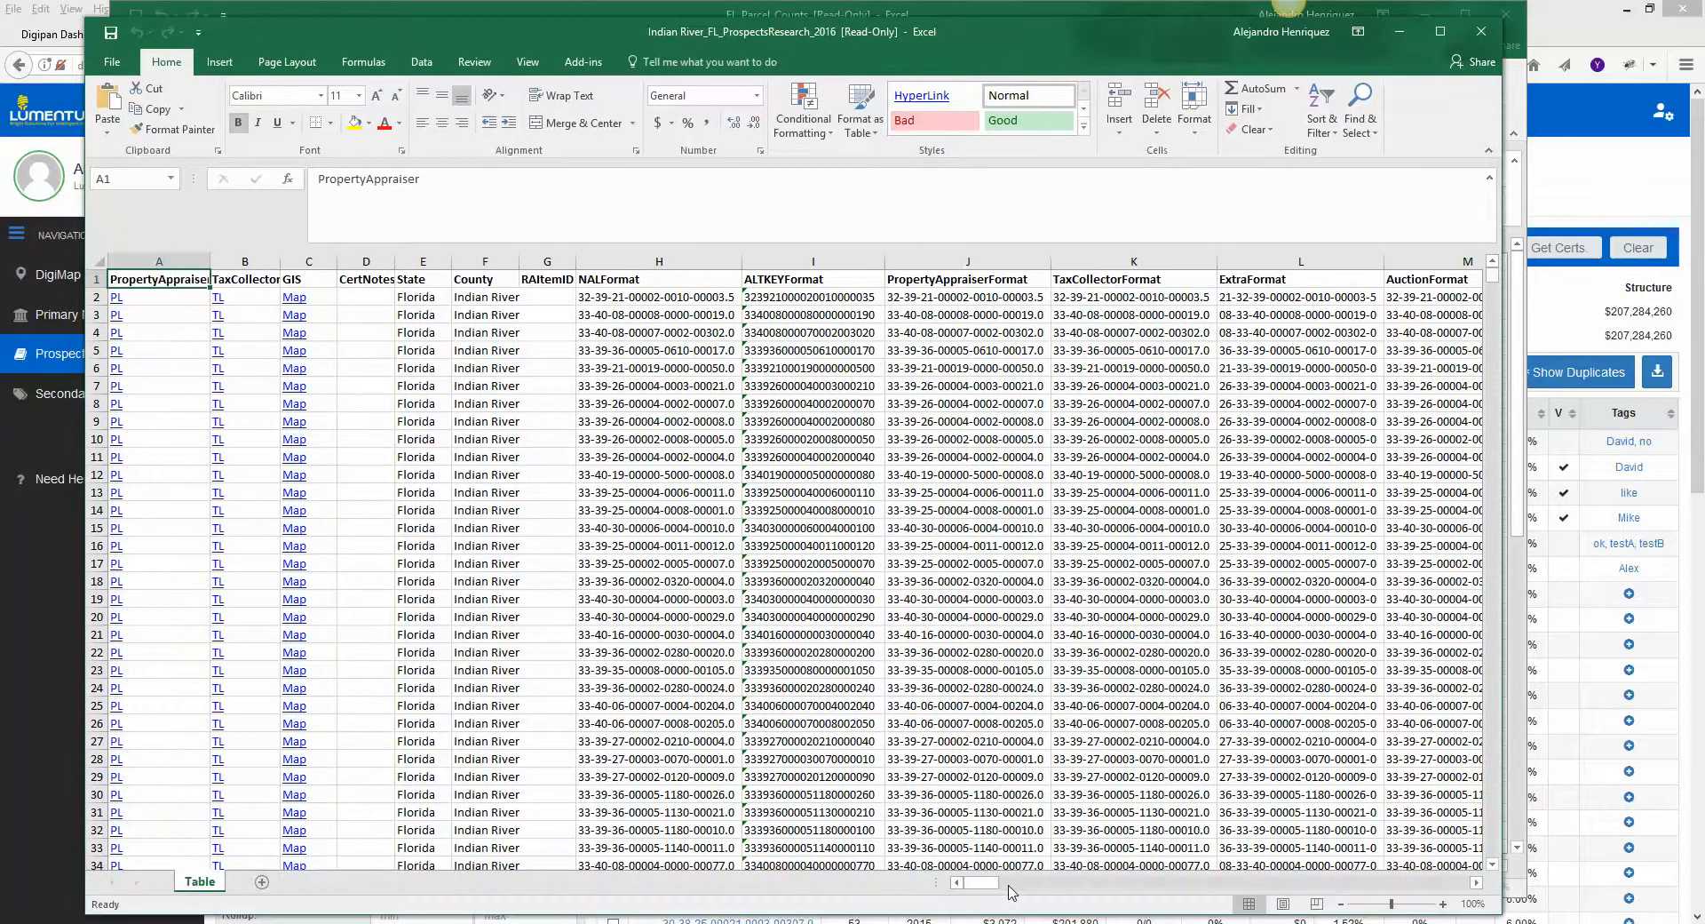
# Examine the ParcelTags and %Bid columns of the Digi export for the tags and bid rates assigned to parcels.
pyautogui.moveTo(983, 887); pyautogui.dragTo(1023, 886)
pyautogui.click(430, 370)
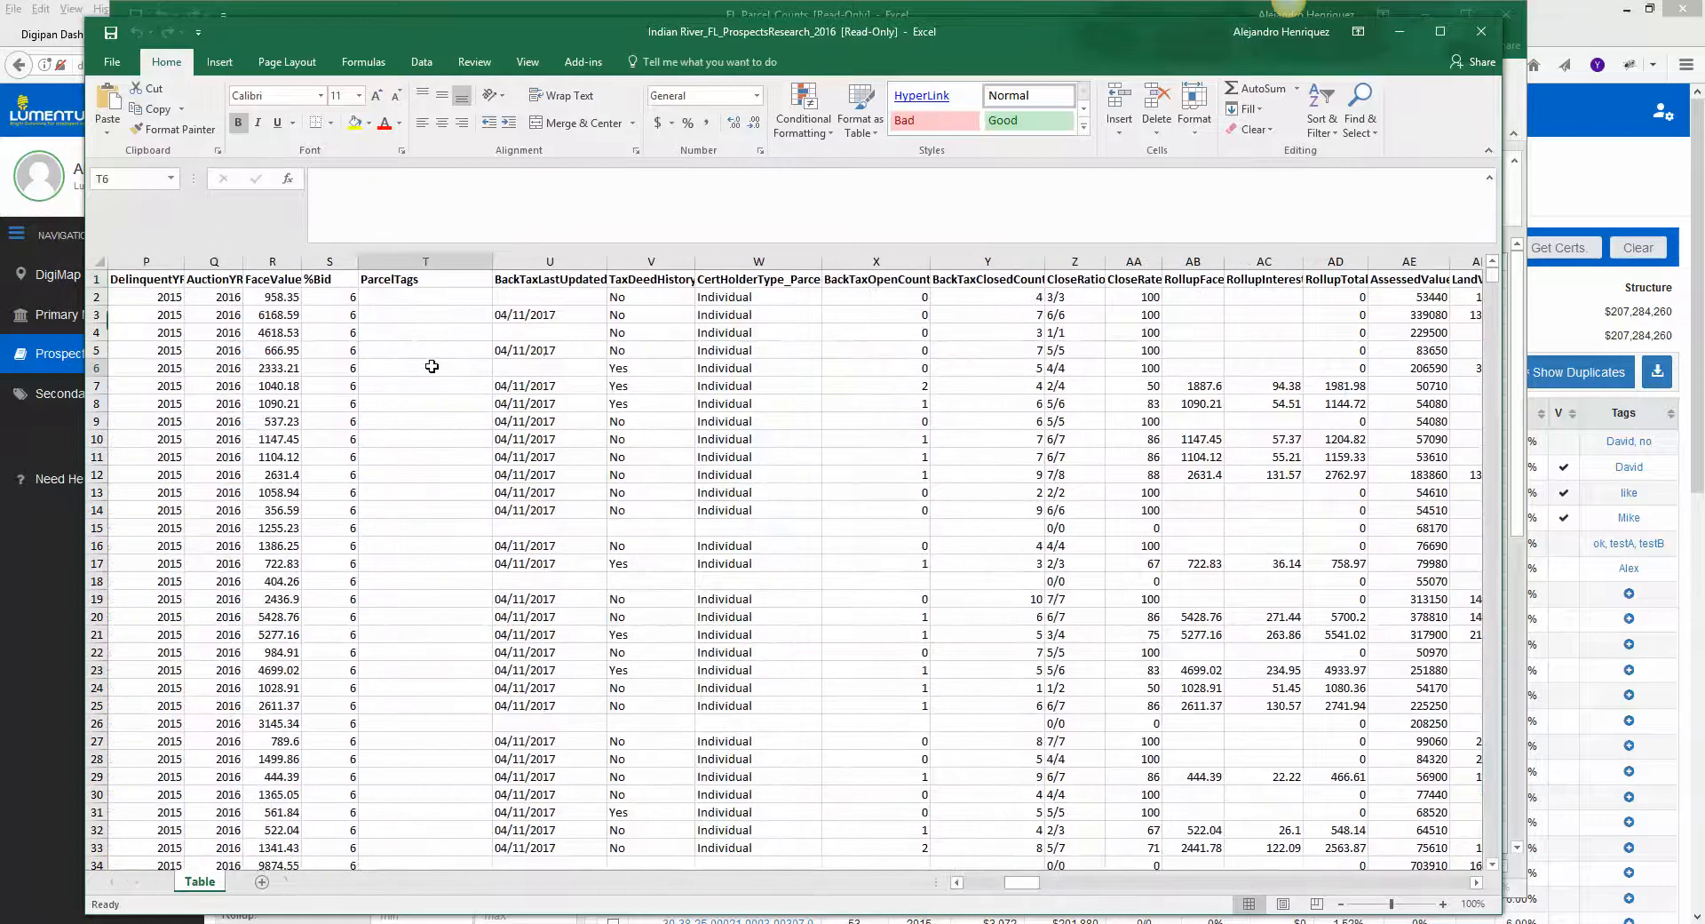
pyautogui.scroll(-8, 410, 439)
pyautogui.scroll(-20, 410, 439)
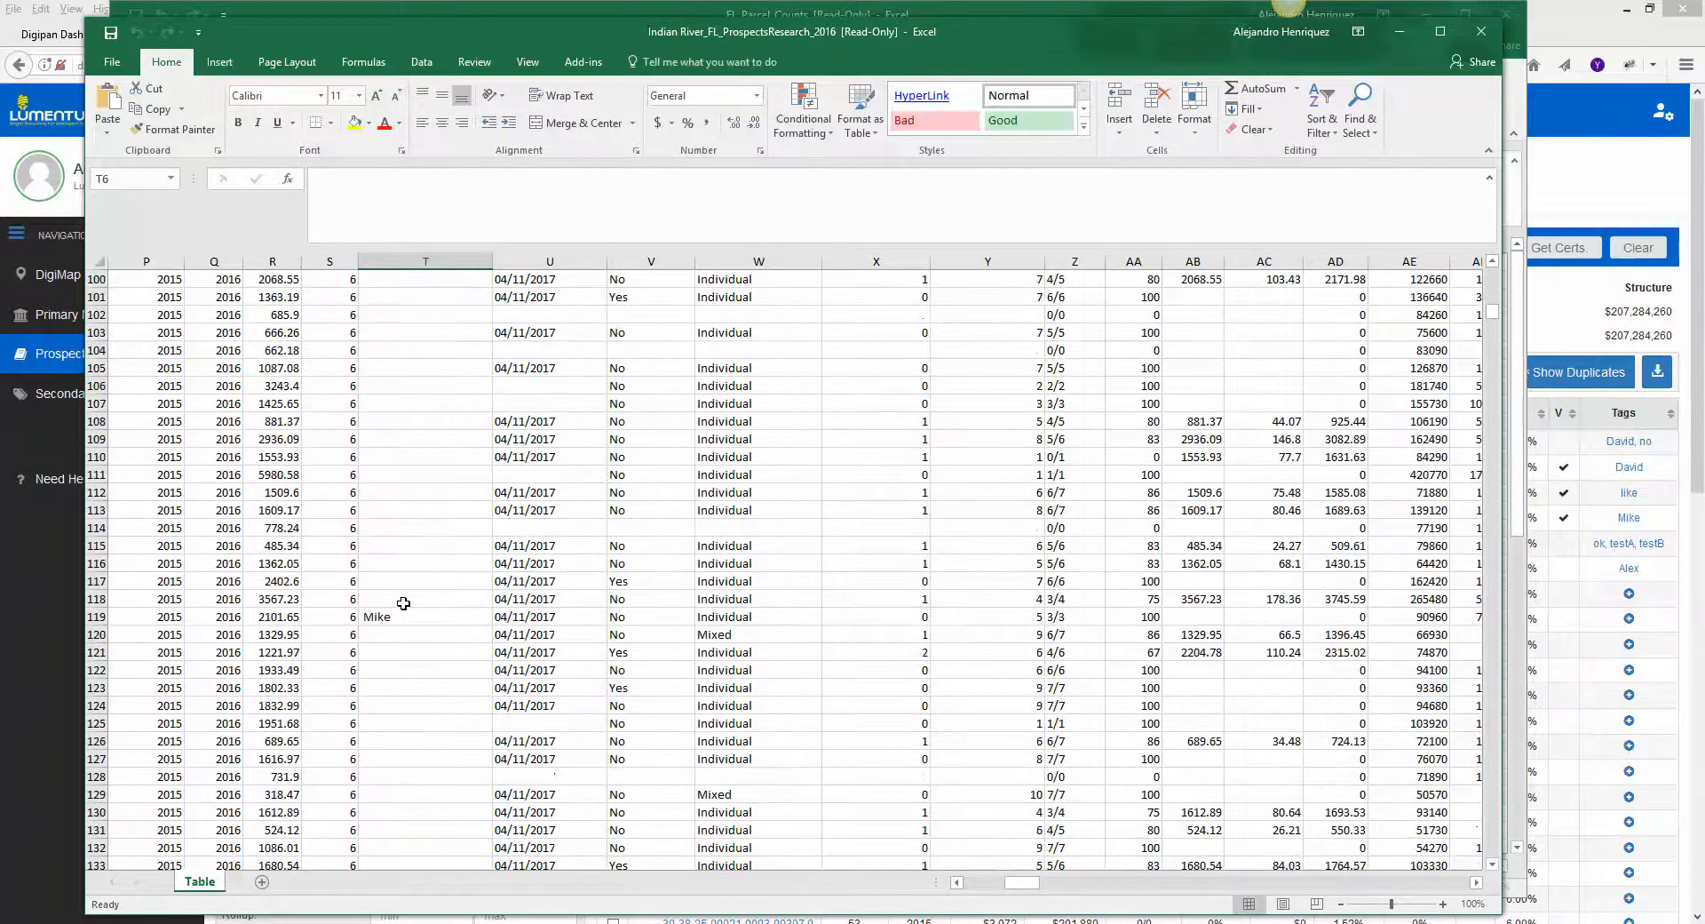
pyautogui.click(403, 619)
pyautogui.scroll(20, 421, 531)
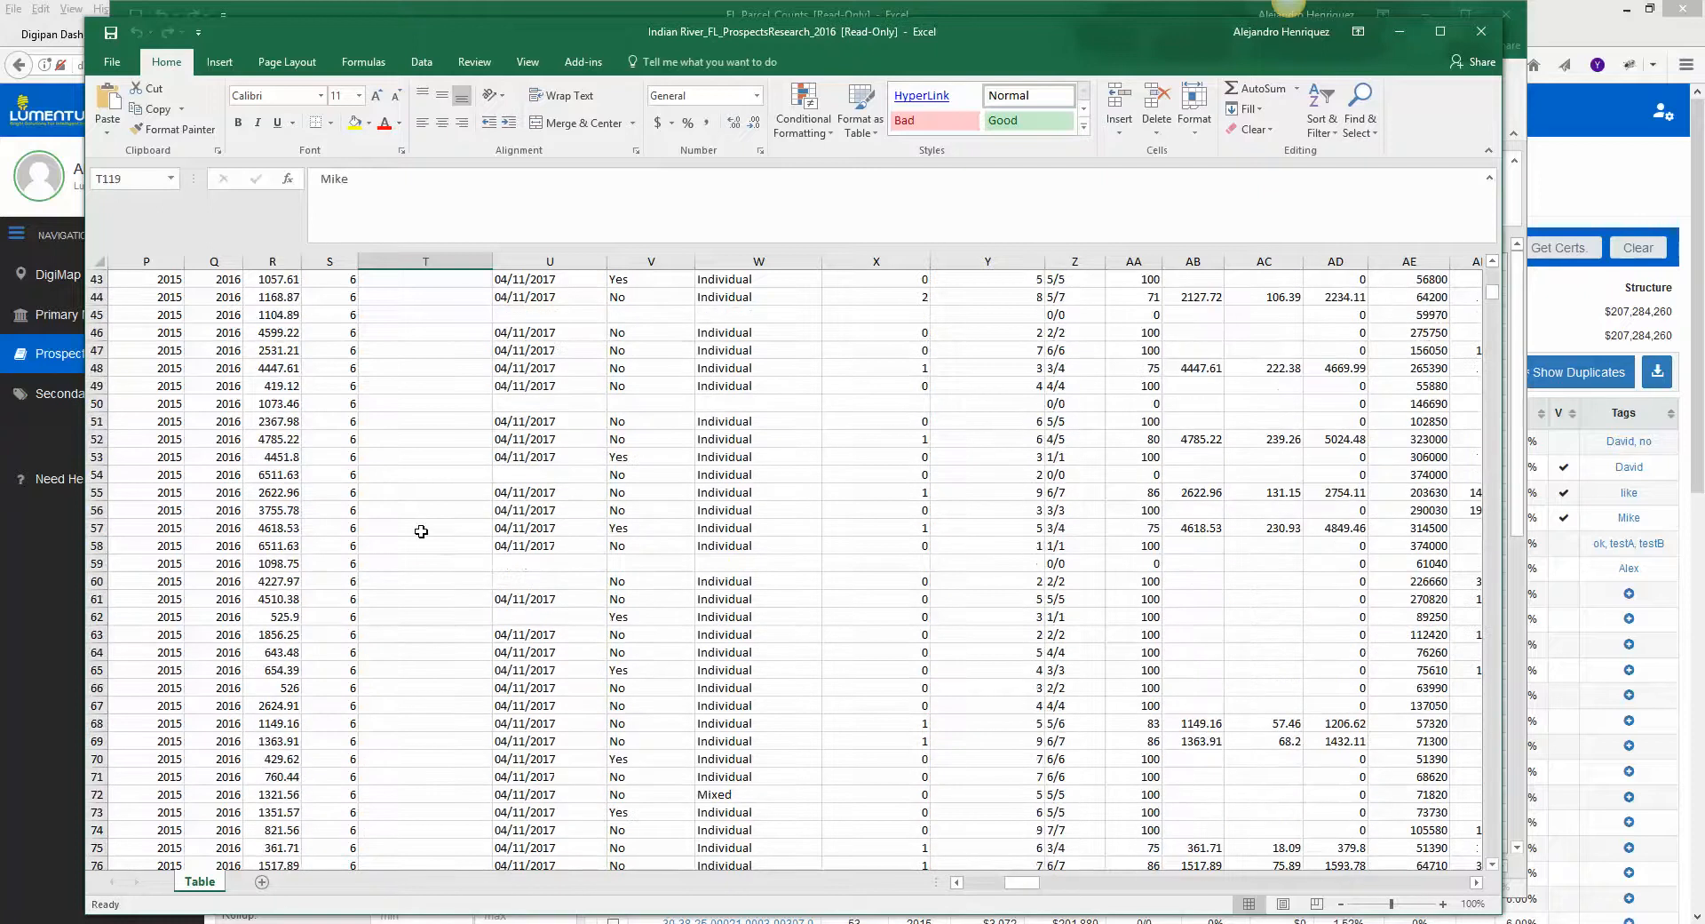
pyautogui.click(339, 321)
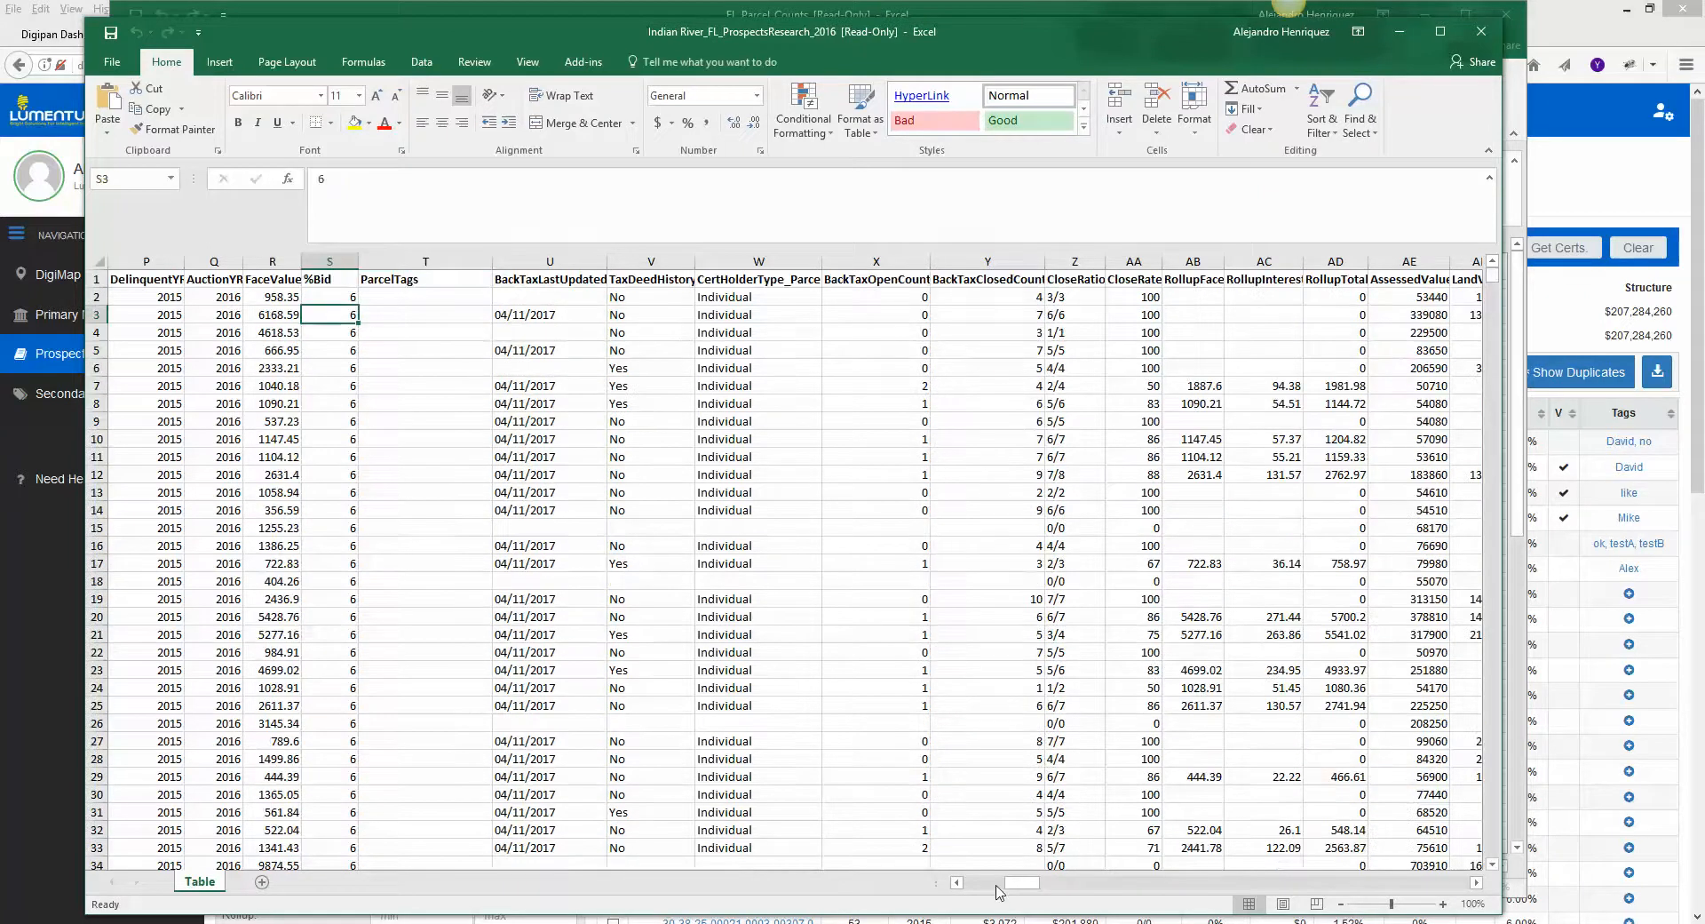
# Examine the property appraiser and GIS map link formulas in the first parcel row of the Digi export.
pyautogui.moveTo(1022, 884); pyautogui.dragTo(1041, 888)
pyautogui.moveTo(1052, 889); pyautogui.dragTo(975, 910)
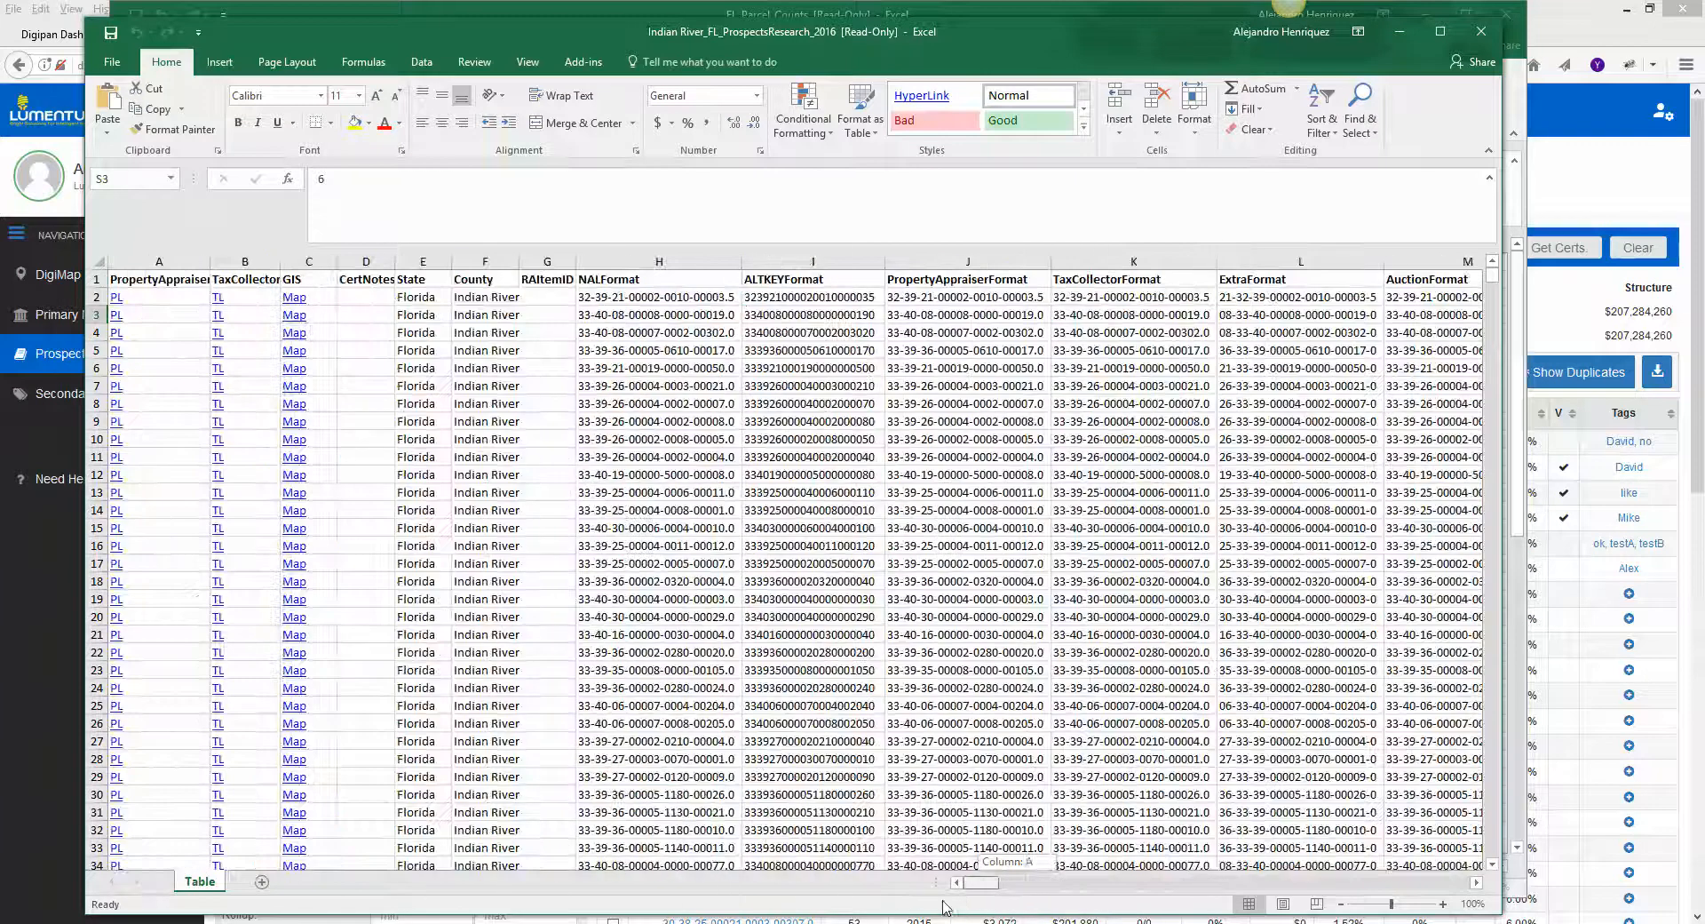
pyautogui.click(147, 301)
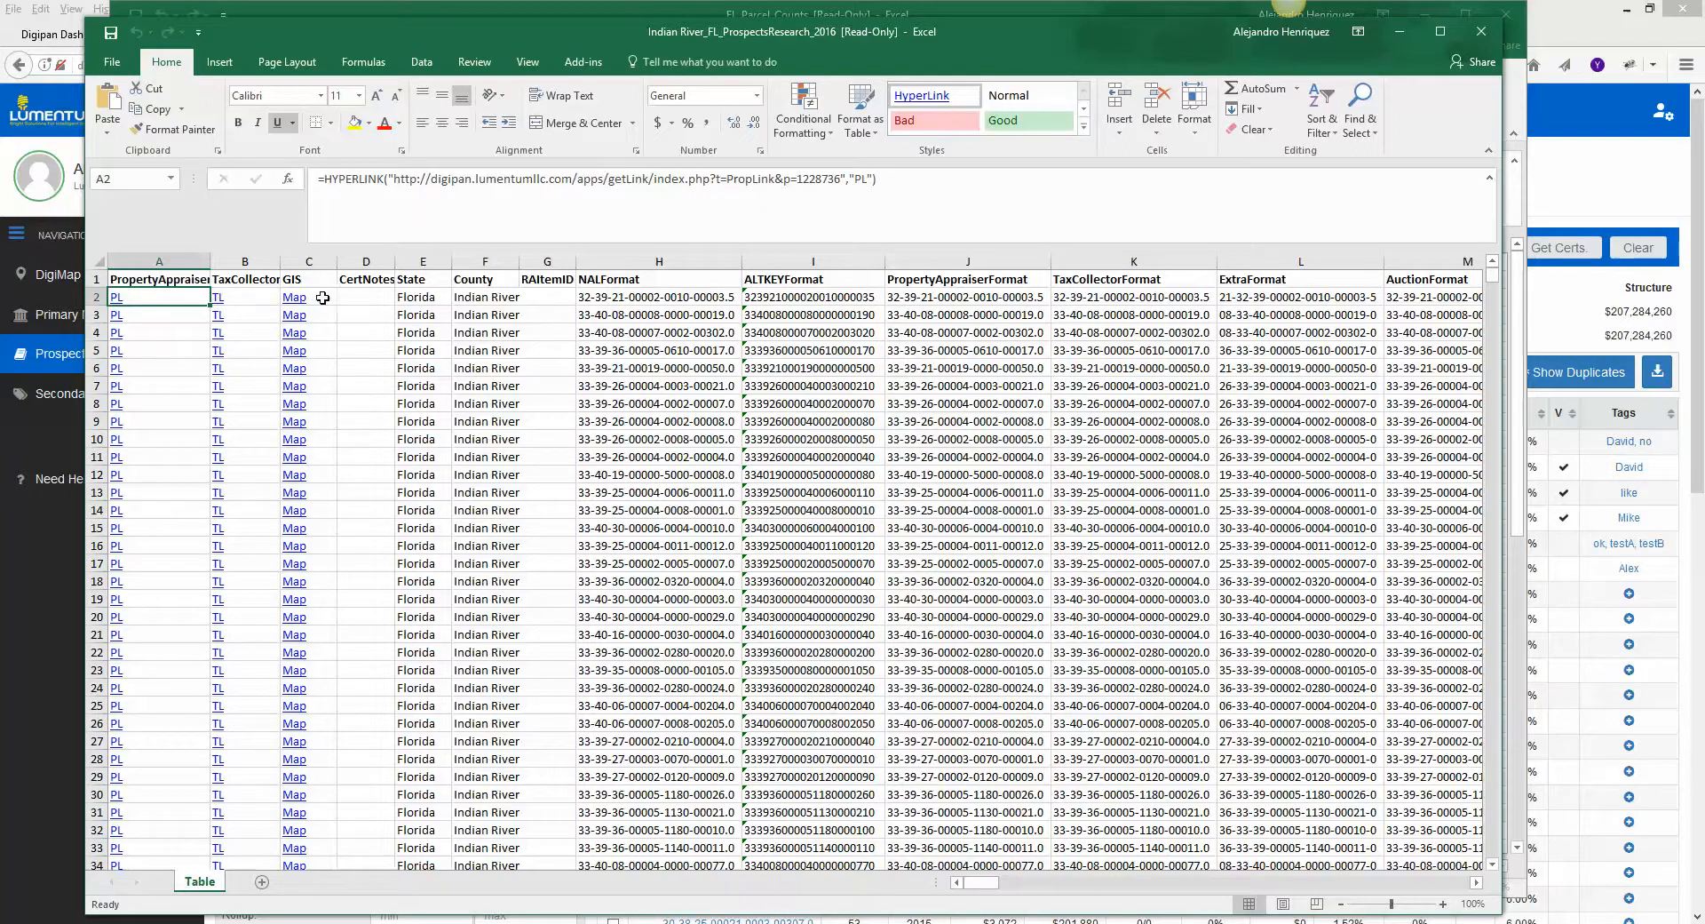
pyautogui.click(296, 300)
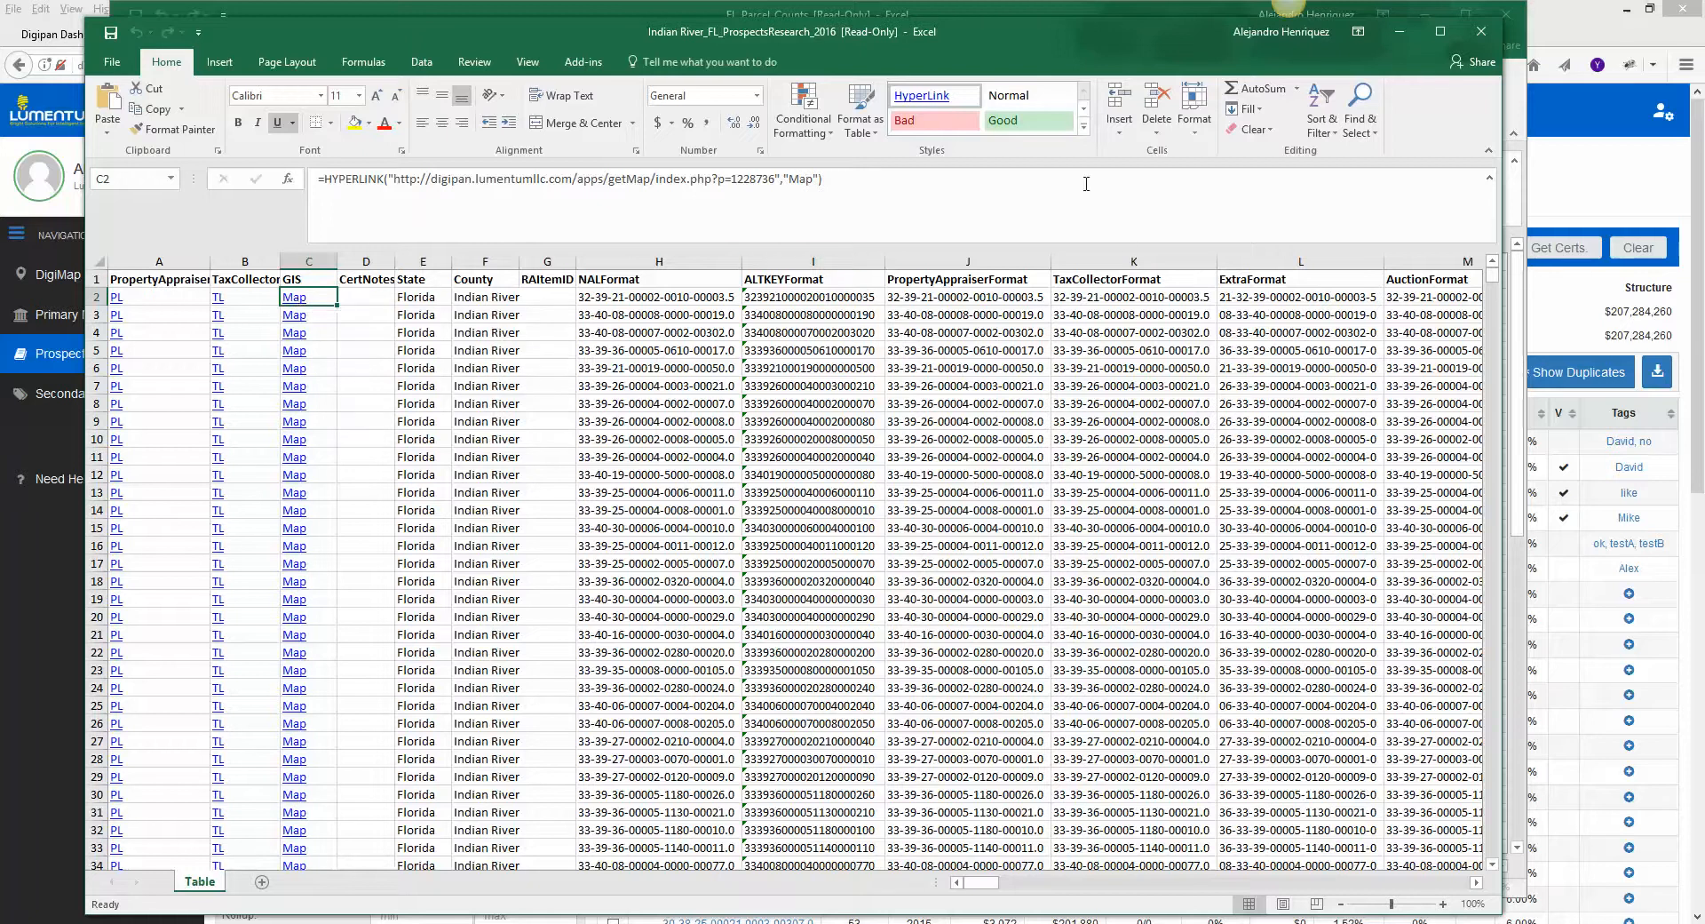
# Close the Digi export without saving, then close FL_Parcel_Counts, discard the recovered files and return to Prospects Research in the browser.
pyautogui.click(1480, 32)
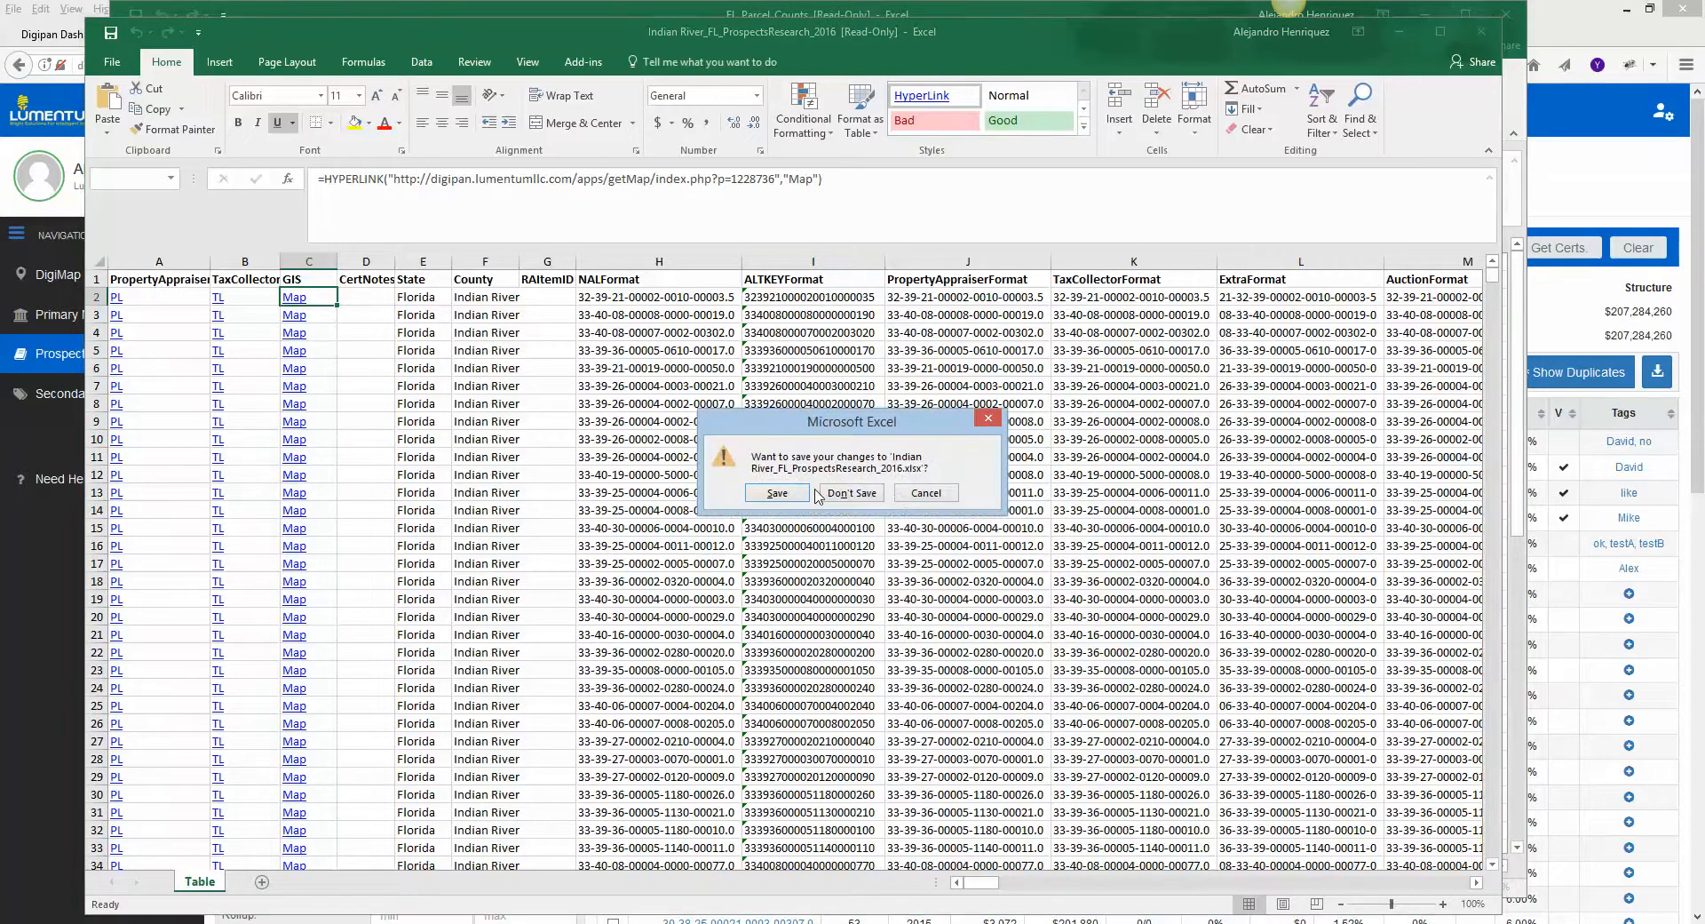
pyautogui.click(847, 493)
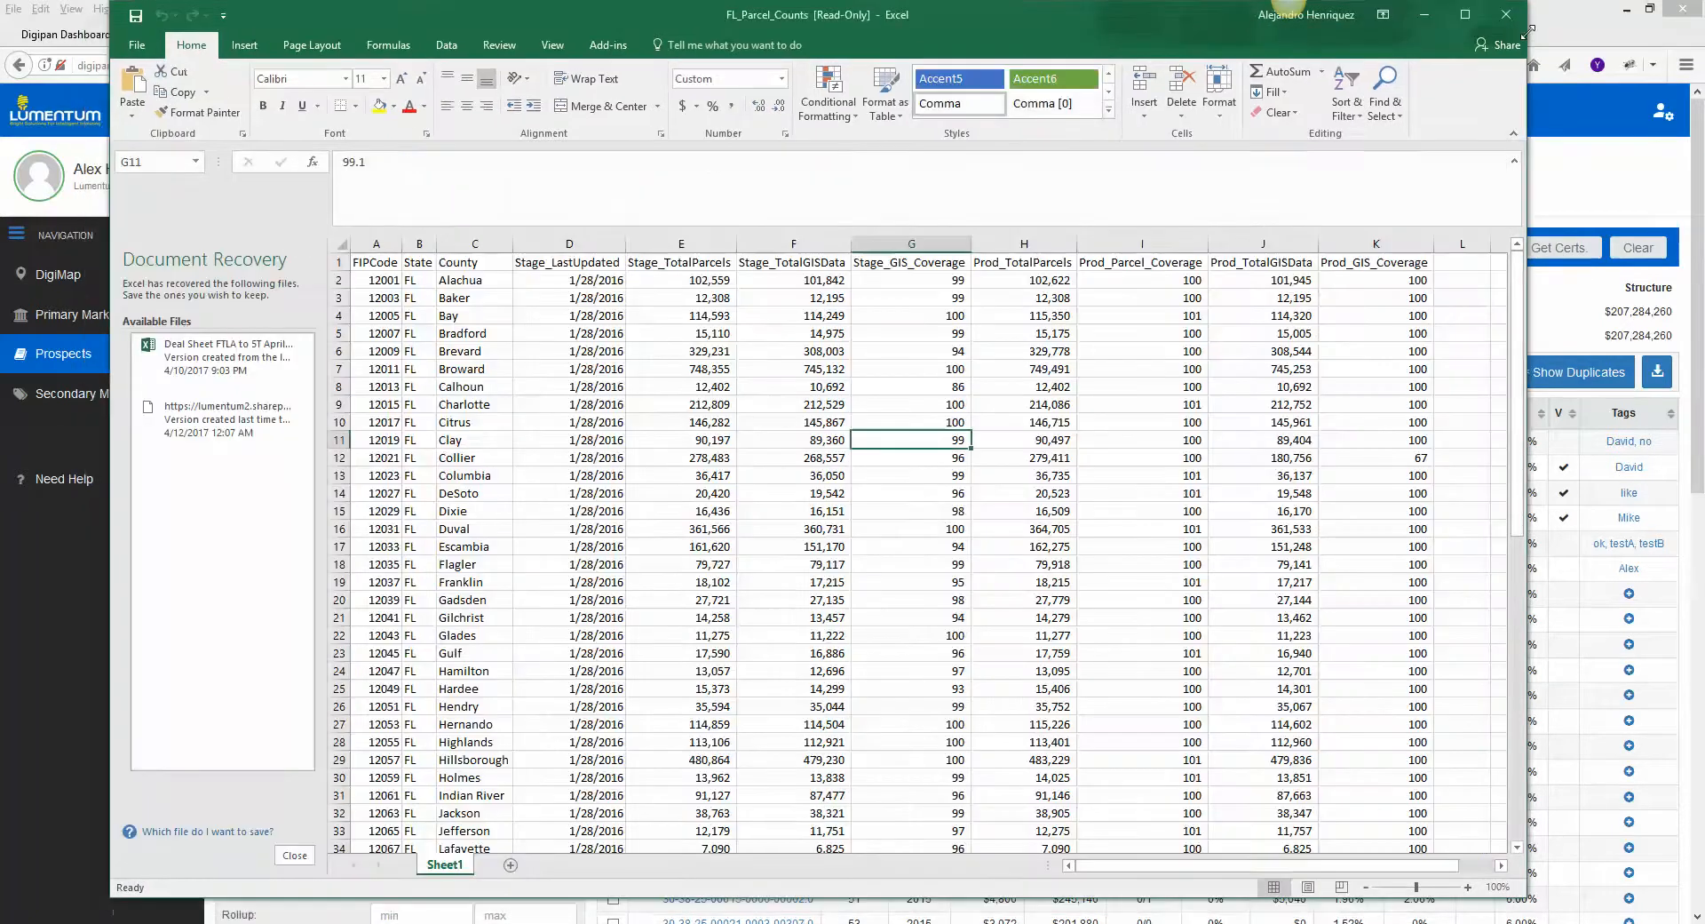
pyautogui.click(1506, 20)
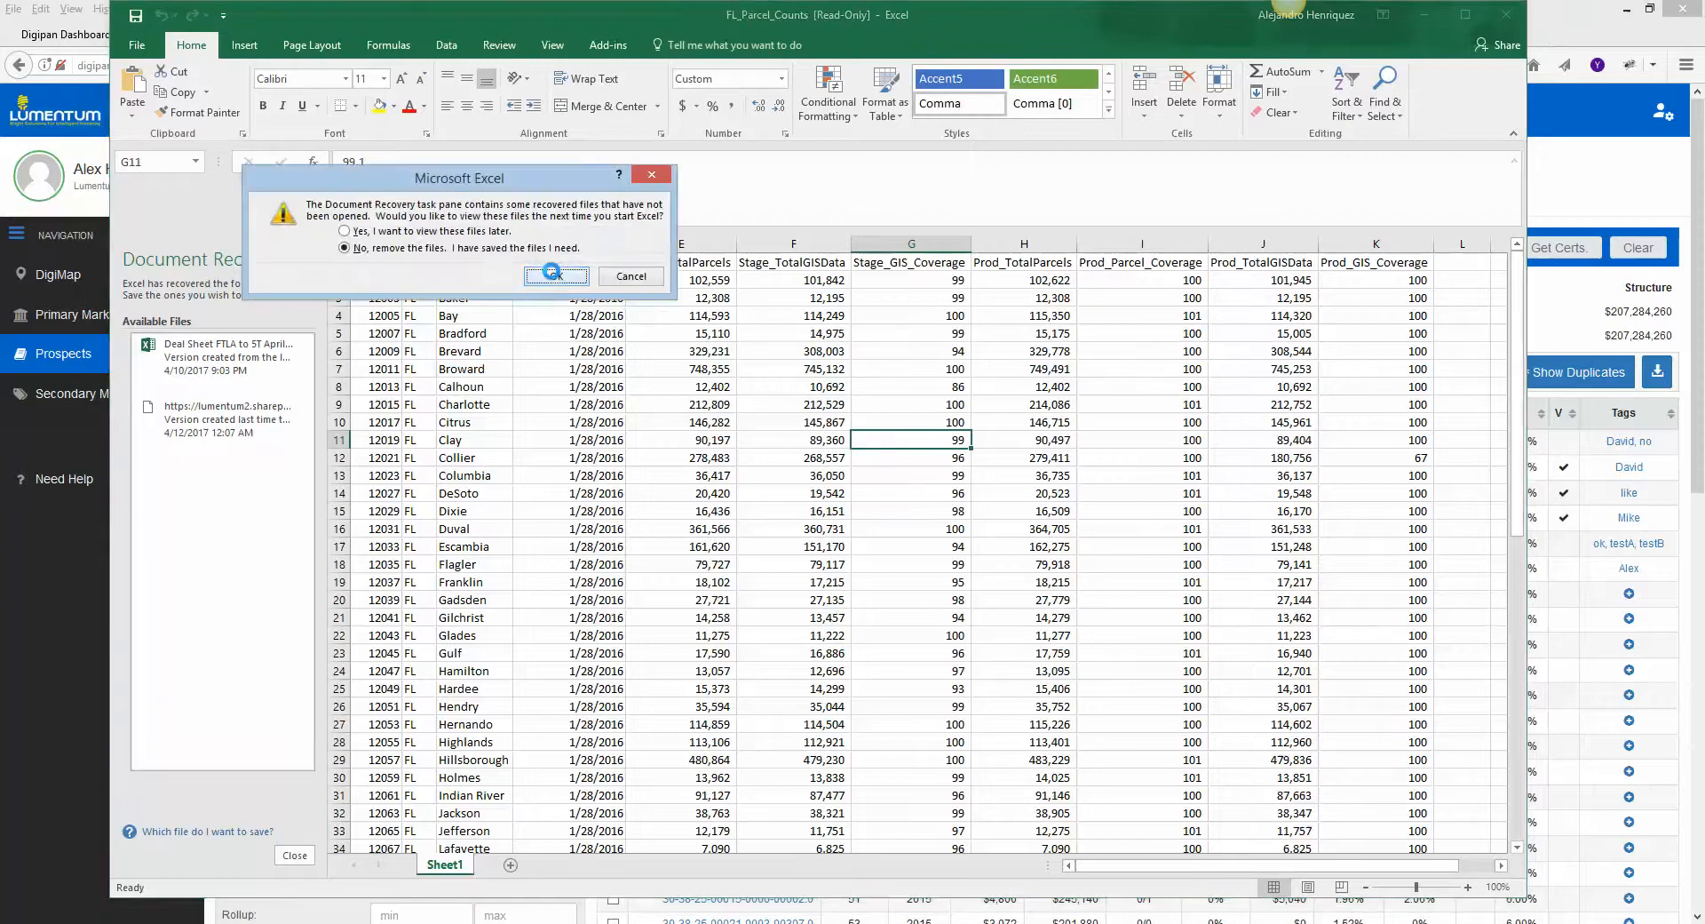
pyautogui.click(551, 274)
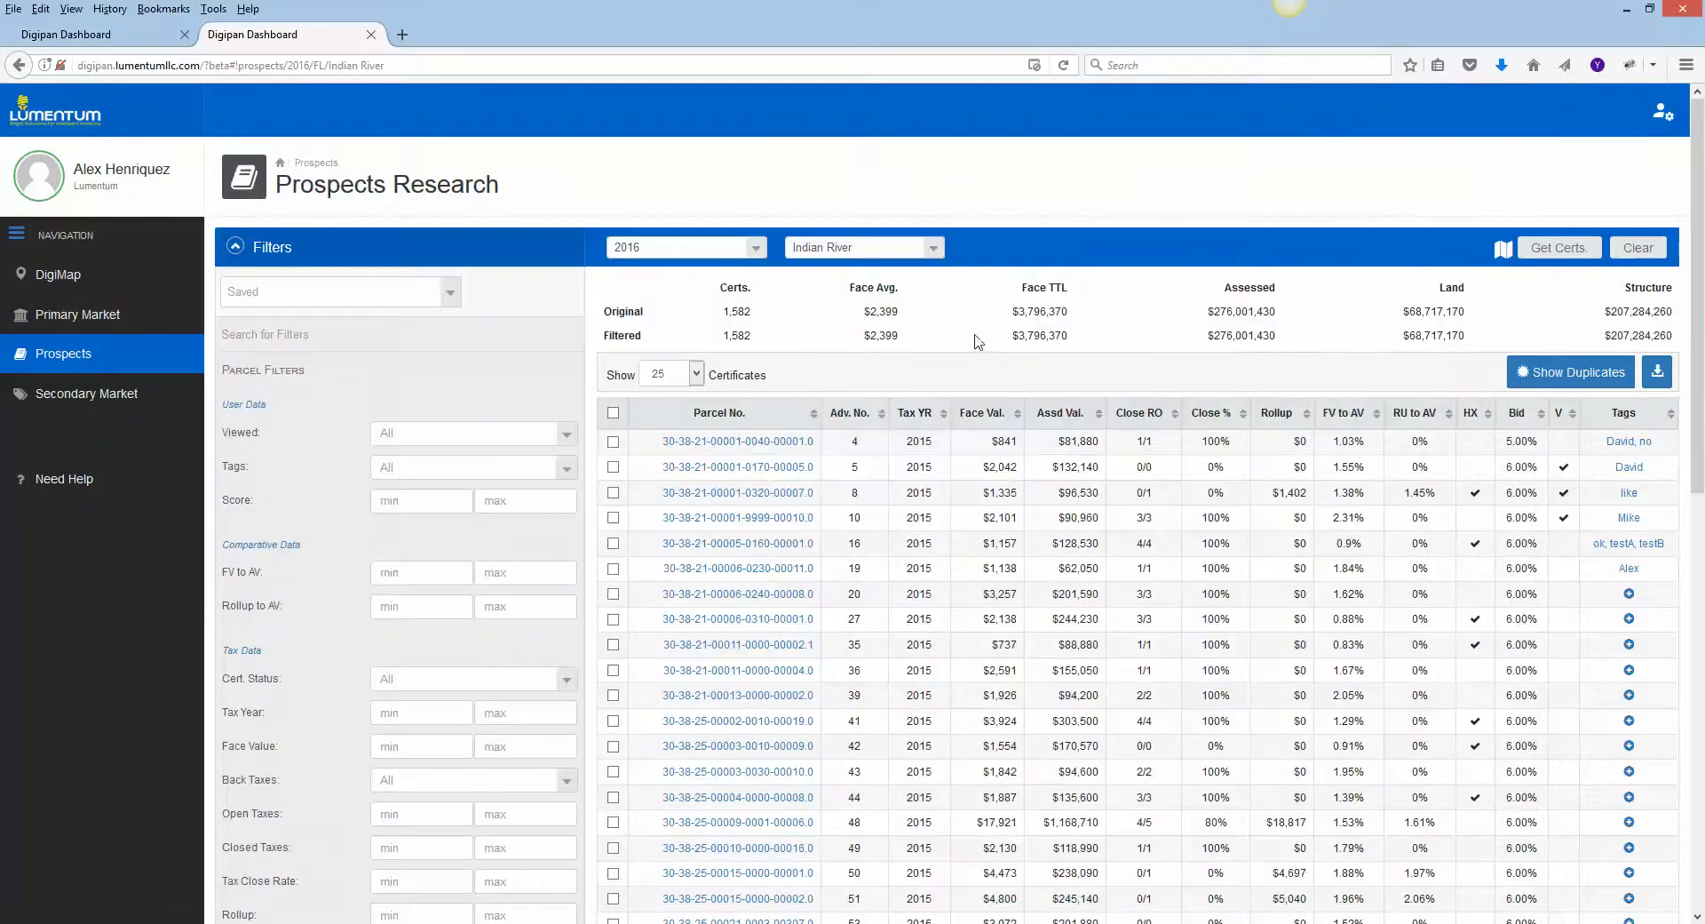
pyautogui.scroll(-2, 1147, 348)
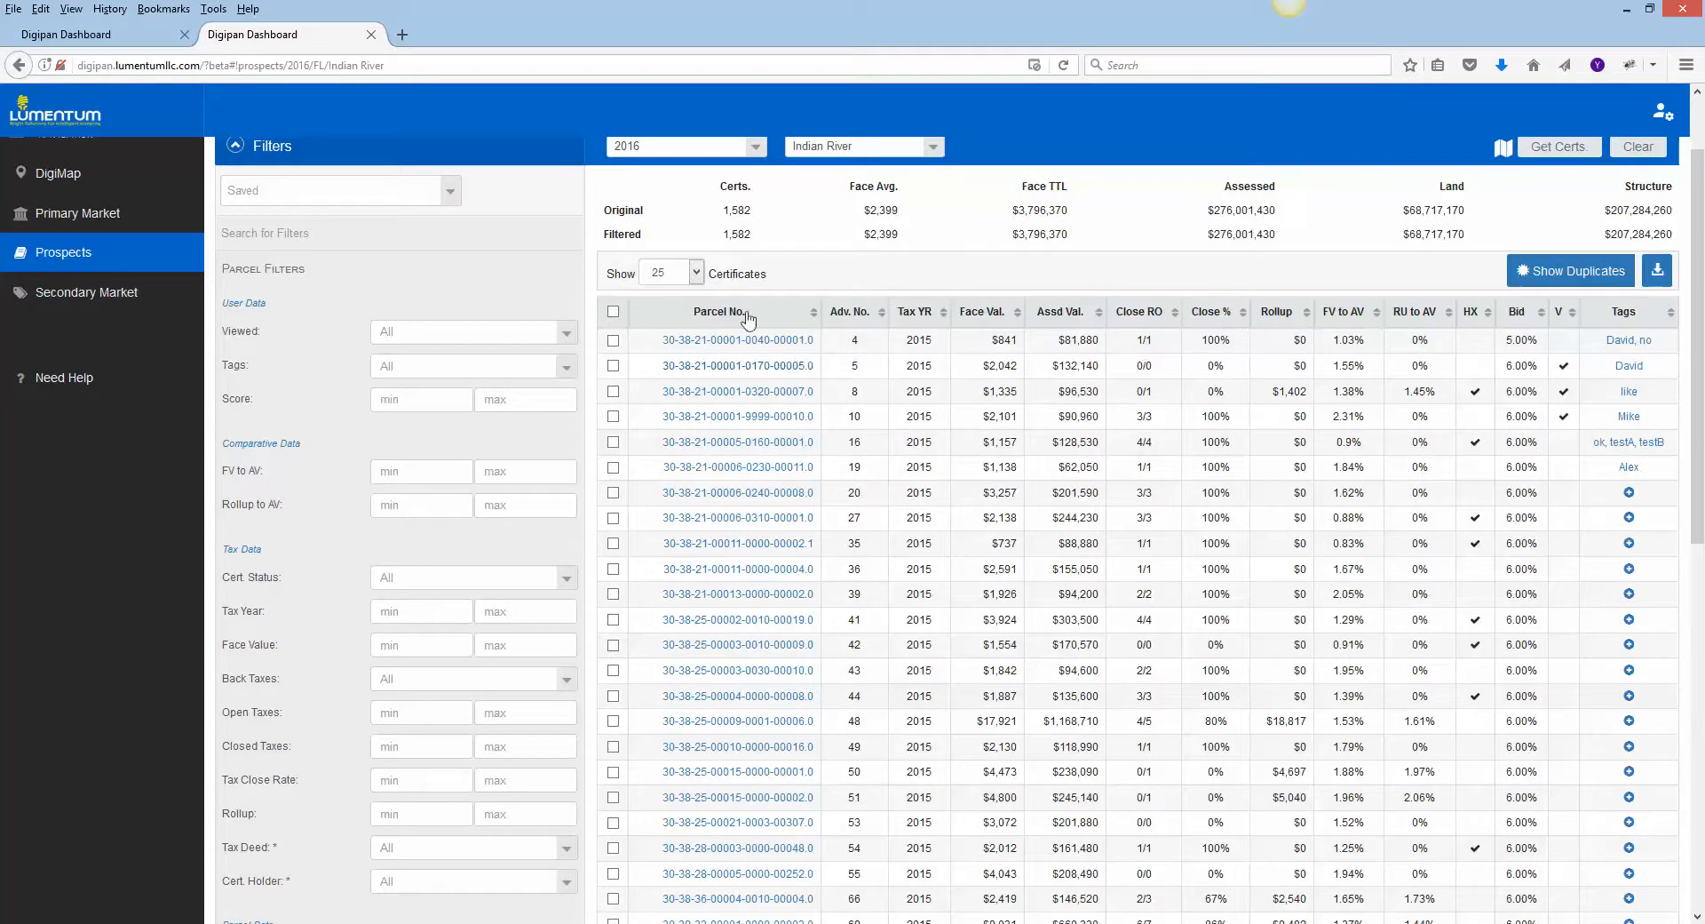
pyautogui.scroll(2, 824, 252)
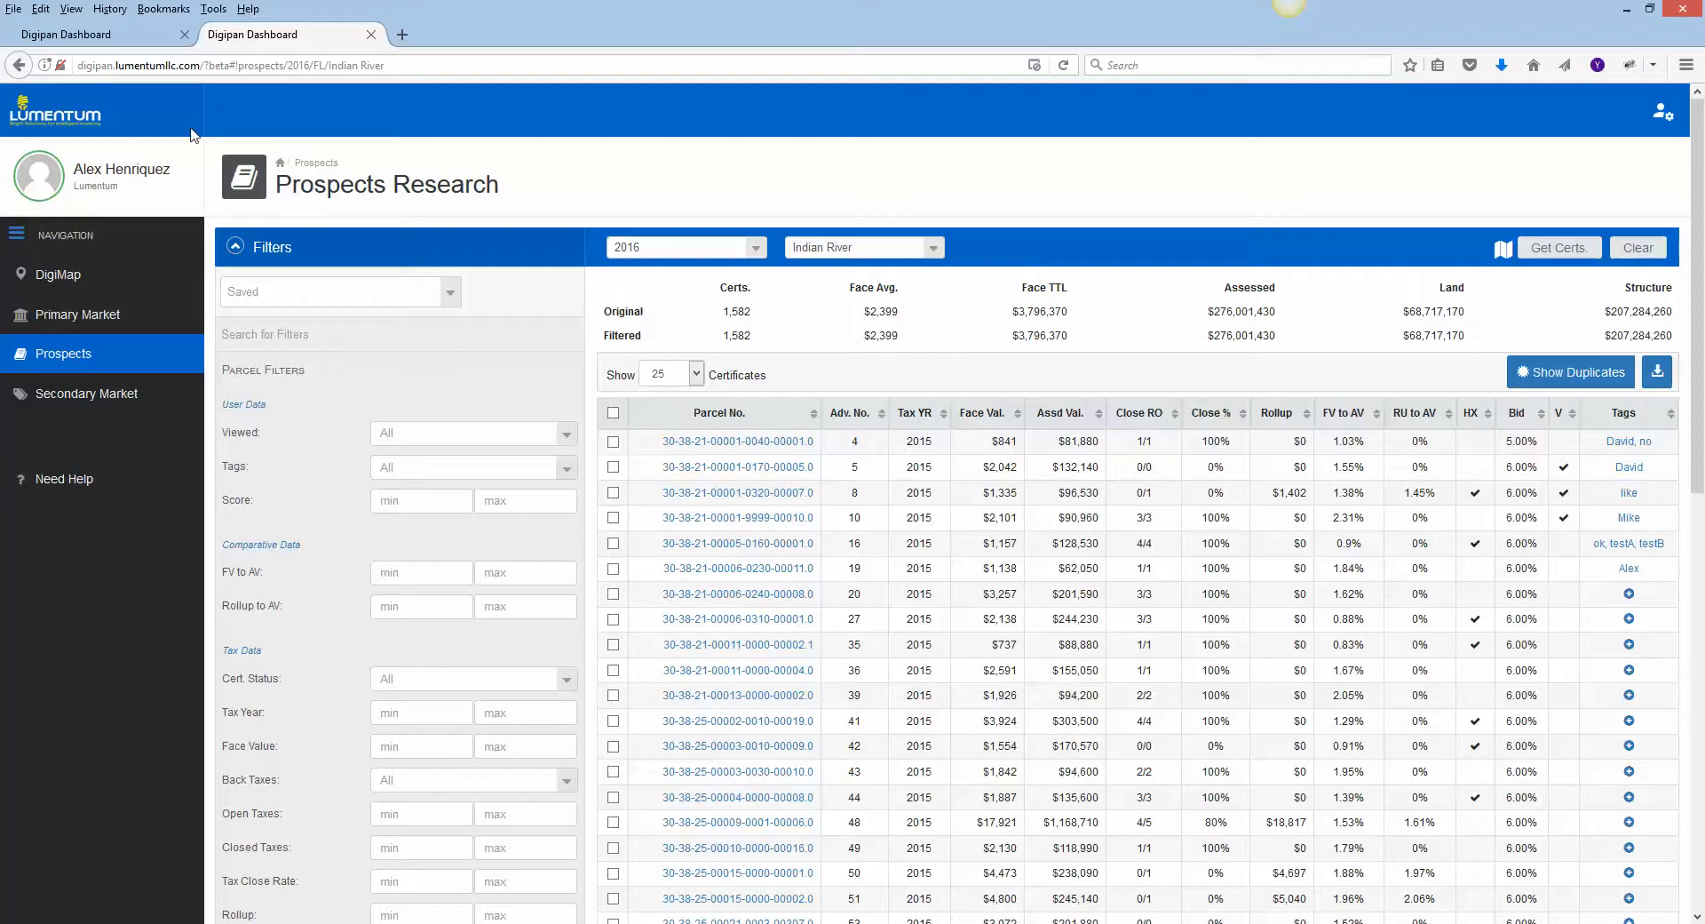
# Open the Primary Market Summary in the other Digipan tab for 2016 and expand Florida's county list.
pyautogui.click(113, 35)
pyautogui.scroll(3, 163, 354)
pyautogui.click(92, 319)
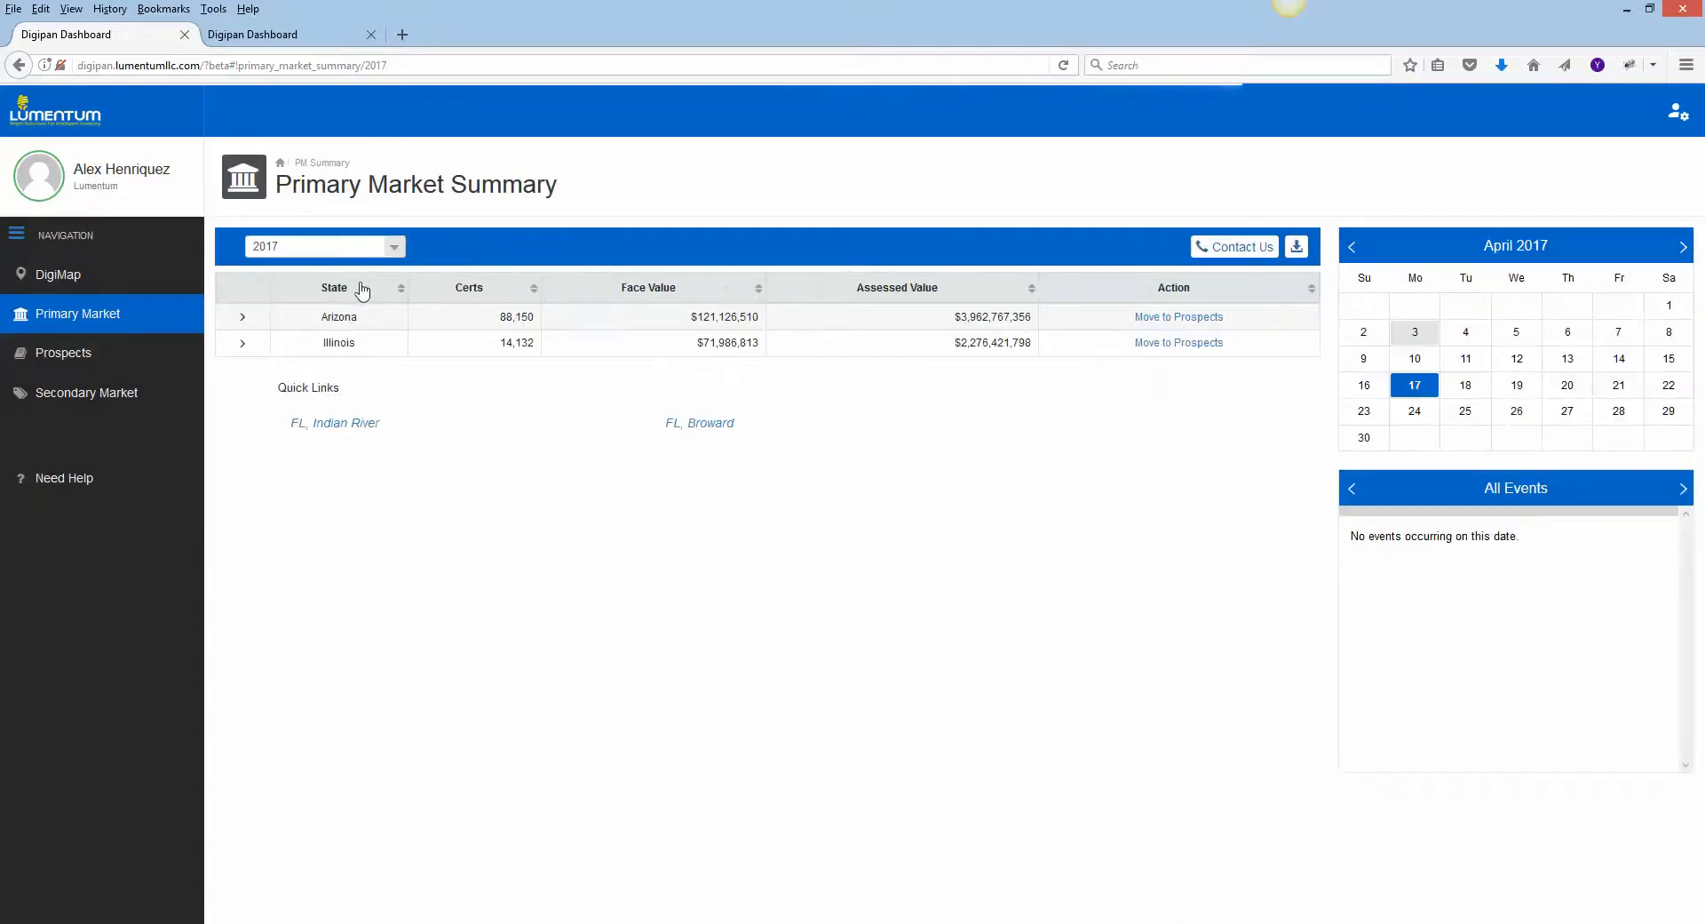
pyautogui.click(392, 250)
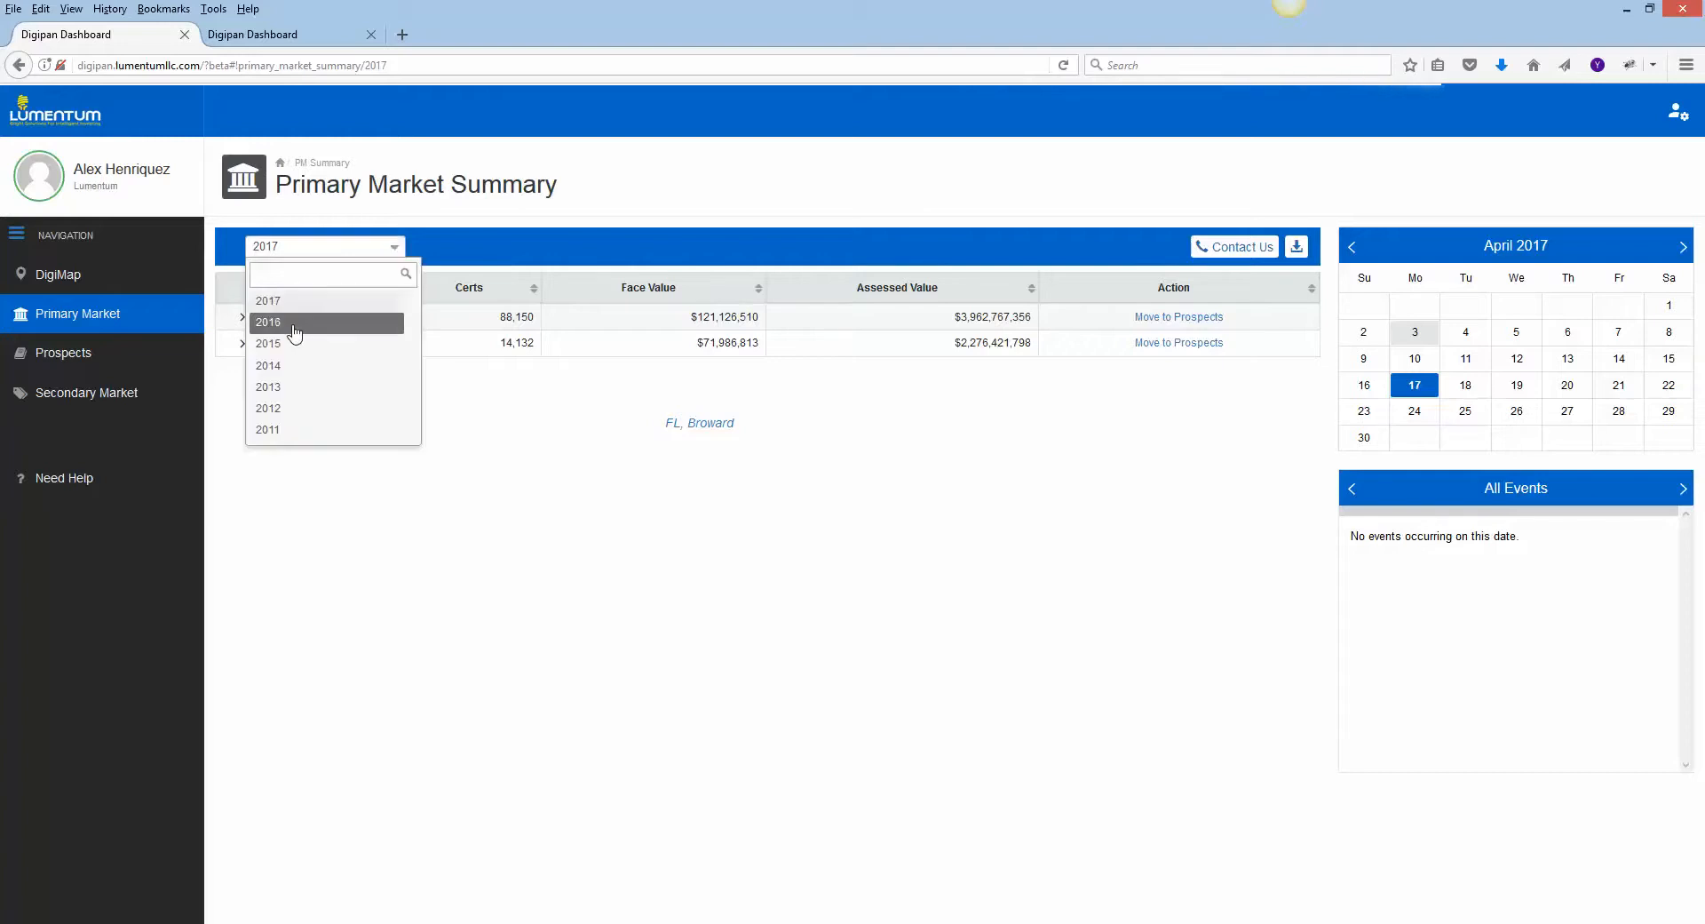
pyautogui.click(311, 329)
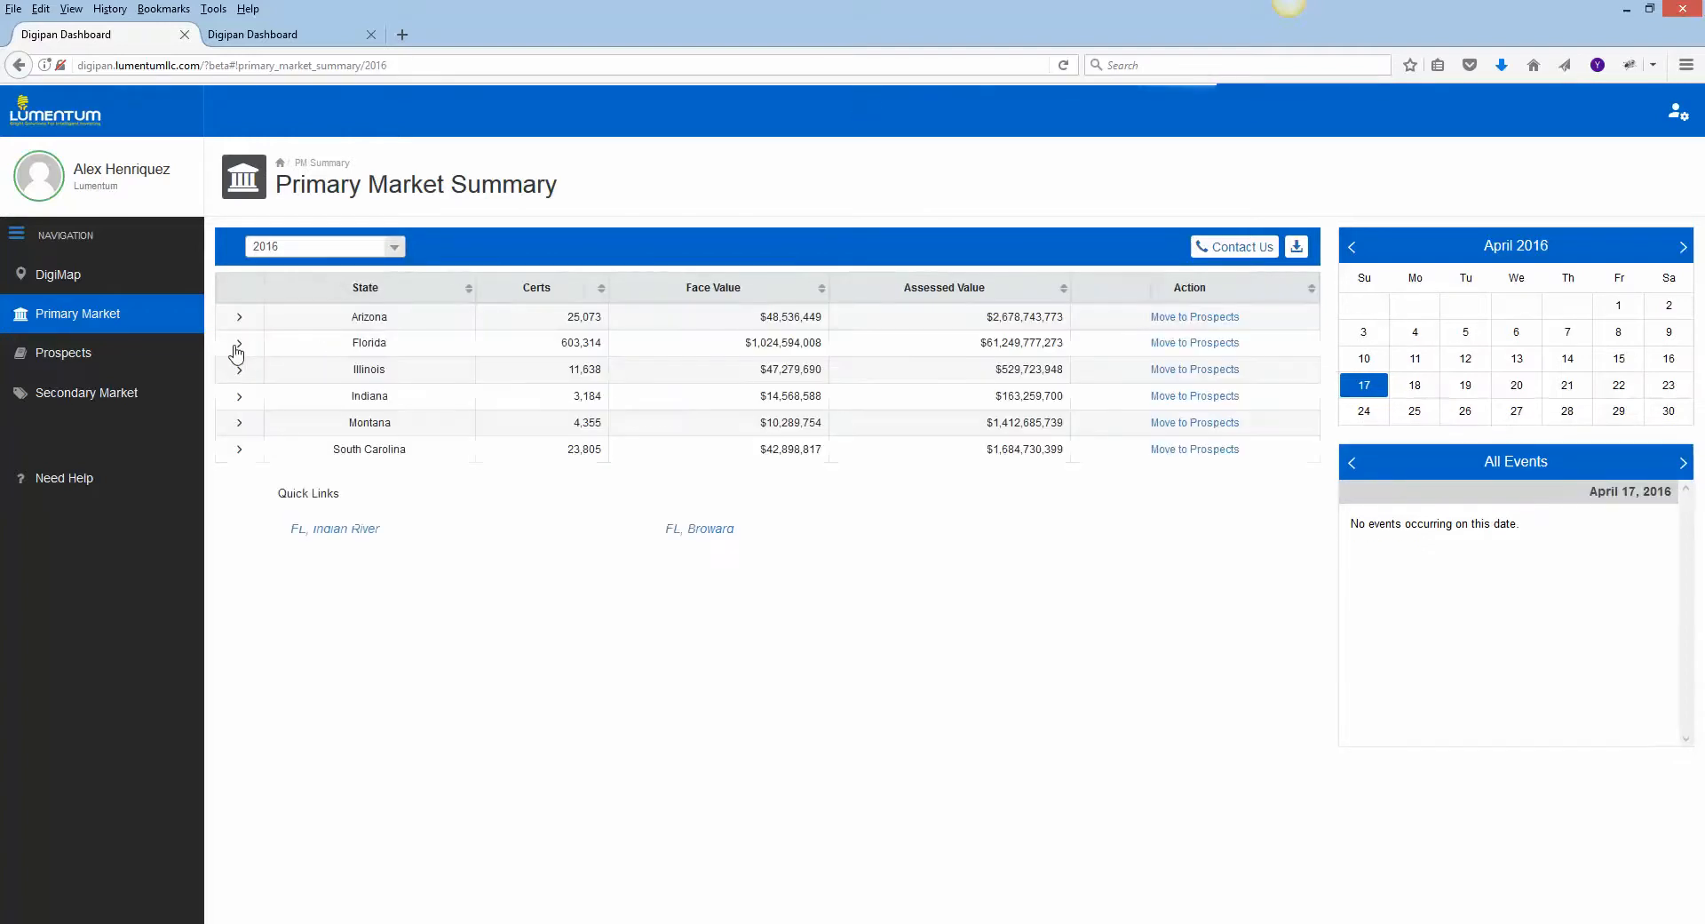
pyautogui.click(237, 348)
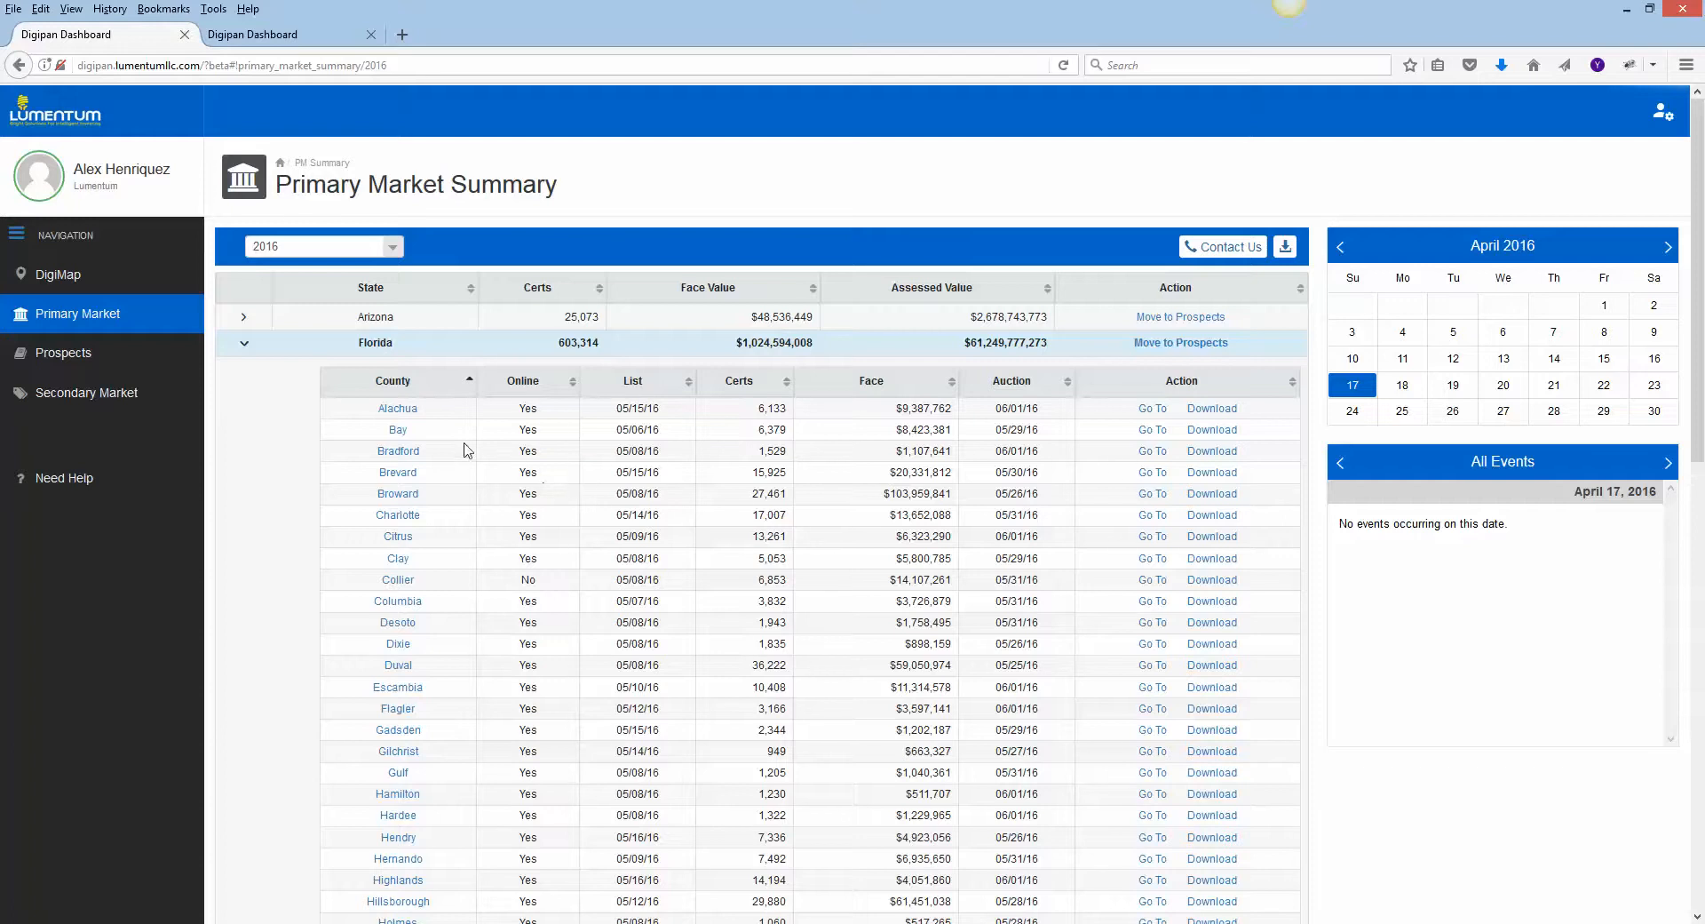
# Open the Prospects Summary for 2016, expand Florida and review the certificates added for each county.
pyautogui.click(259, 40)
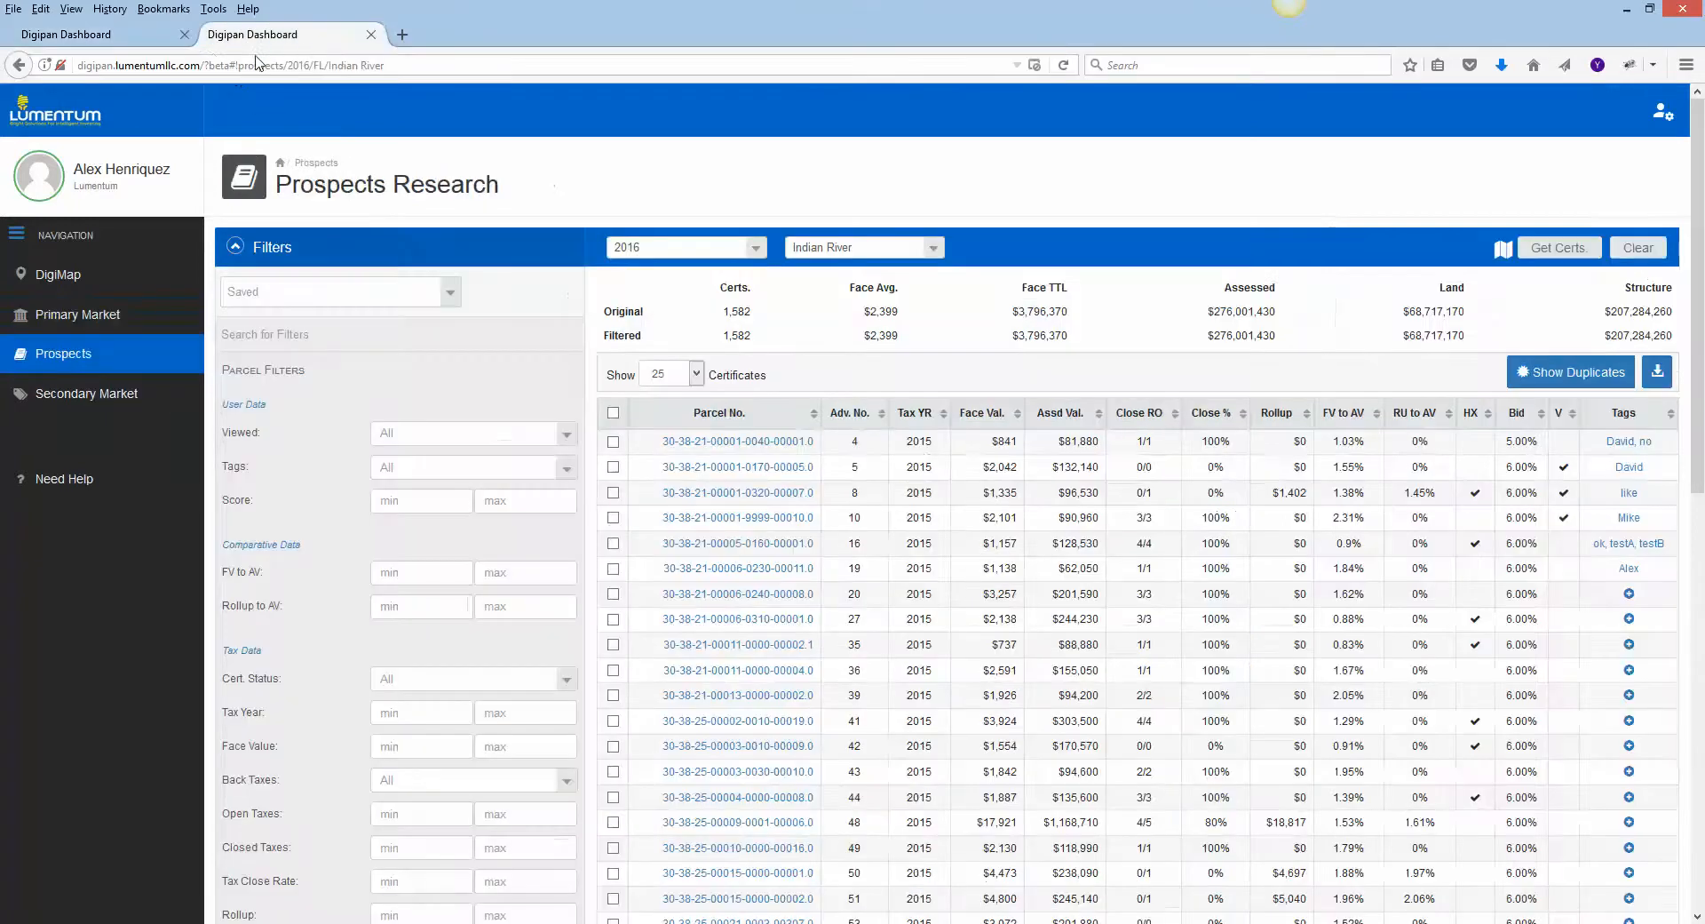
pyautogui.click(81, 355)
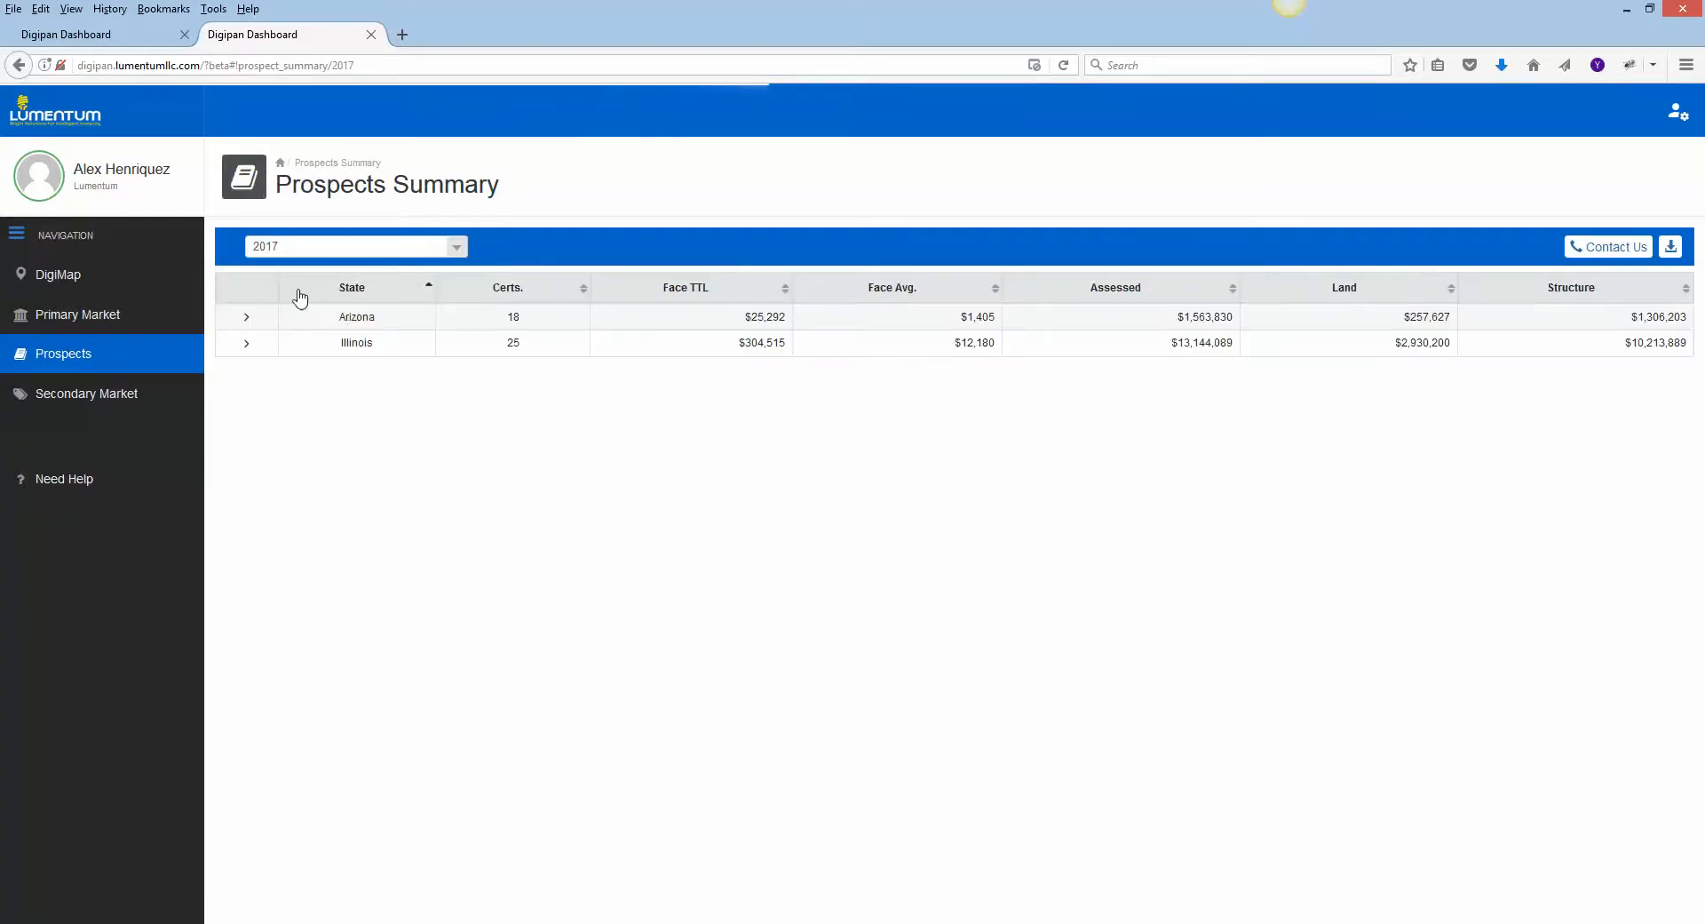
pyautogui.click(329, 248)
pyautogui.click(310, 325)
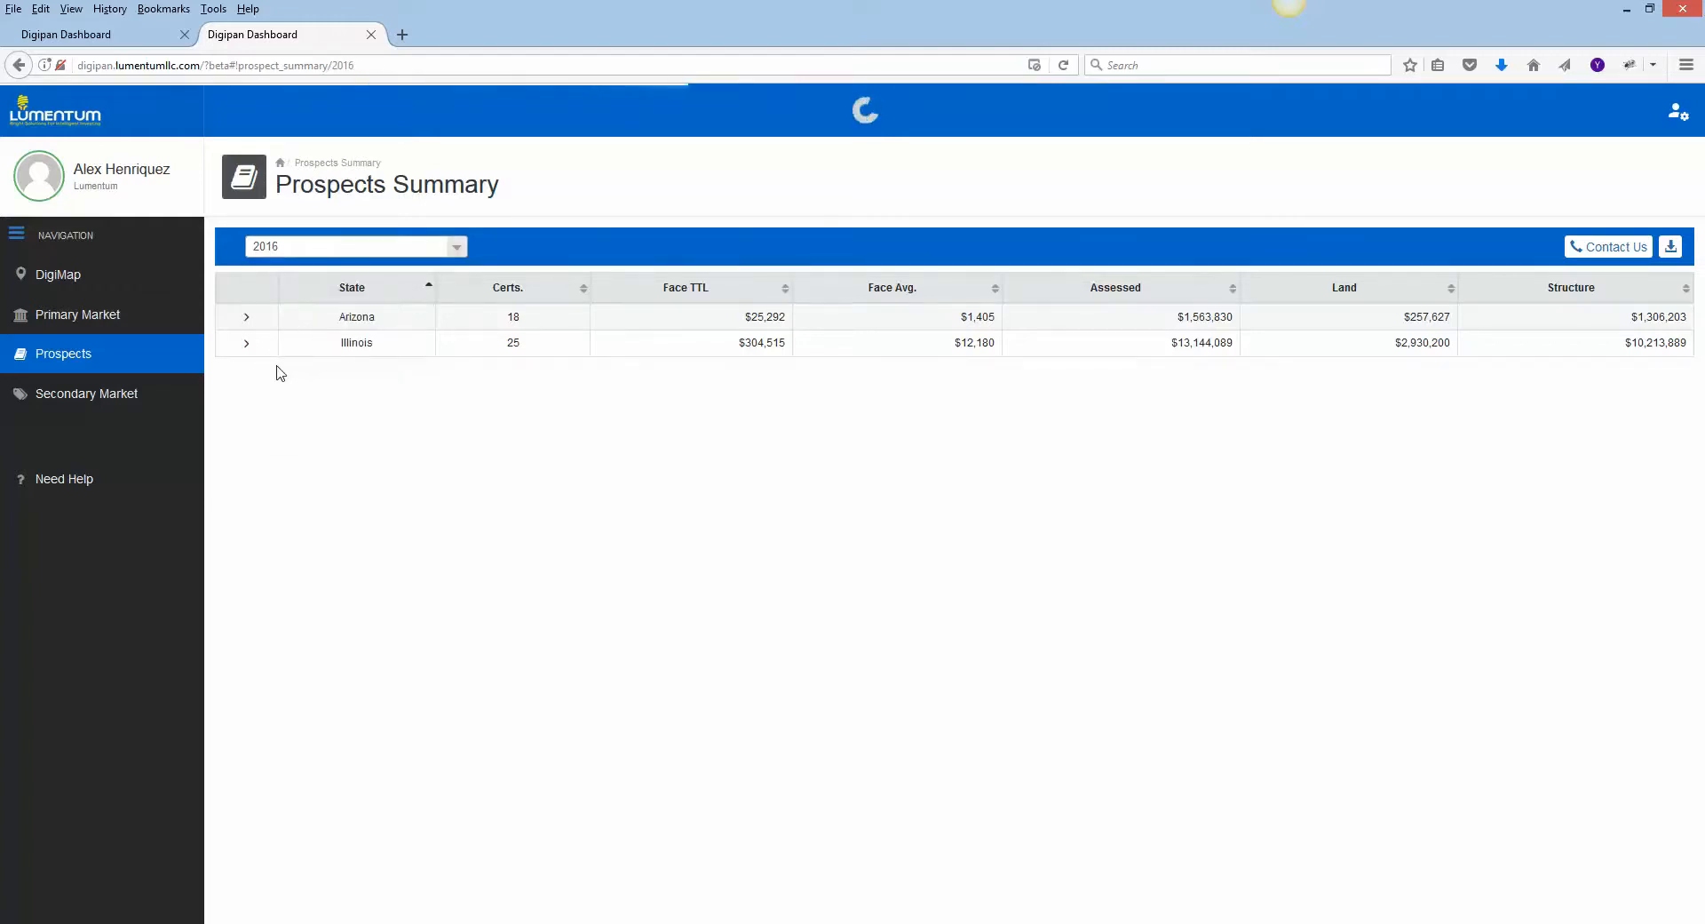
pyautogui.click(242, 344)
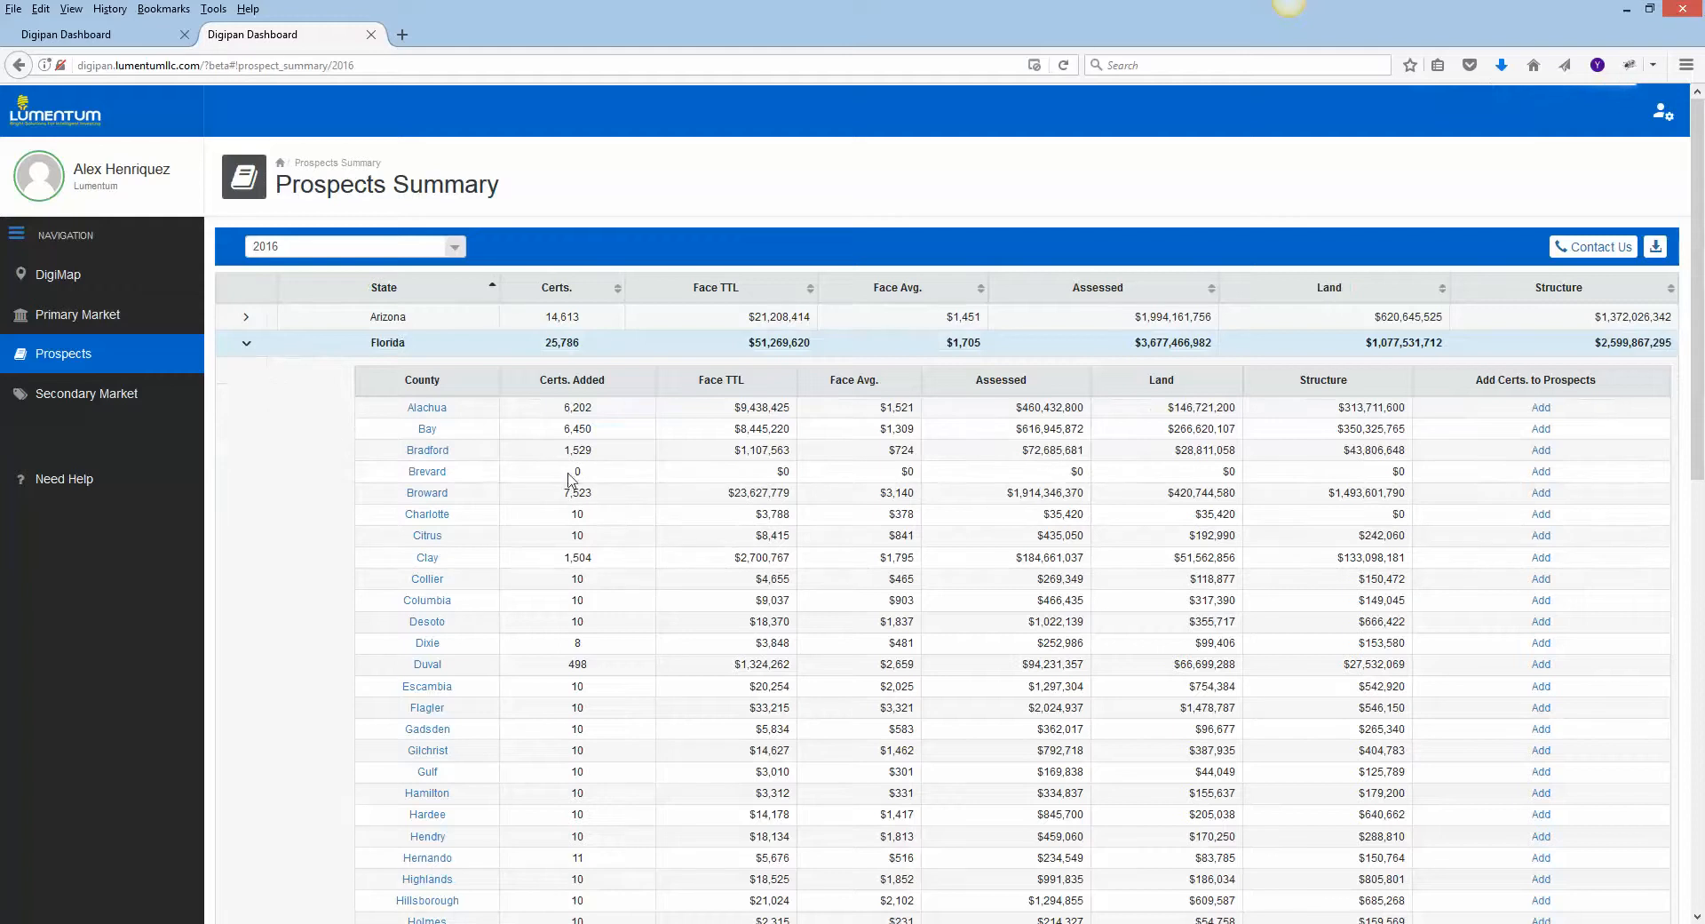
pyautogui.scroll(-3, 560, 688)
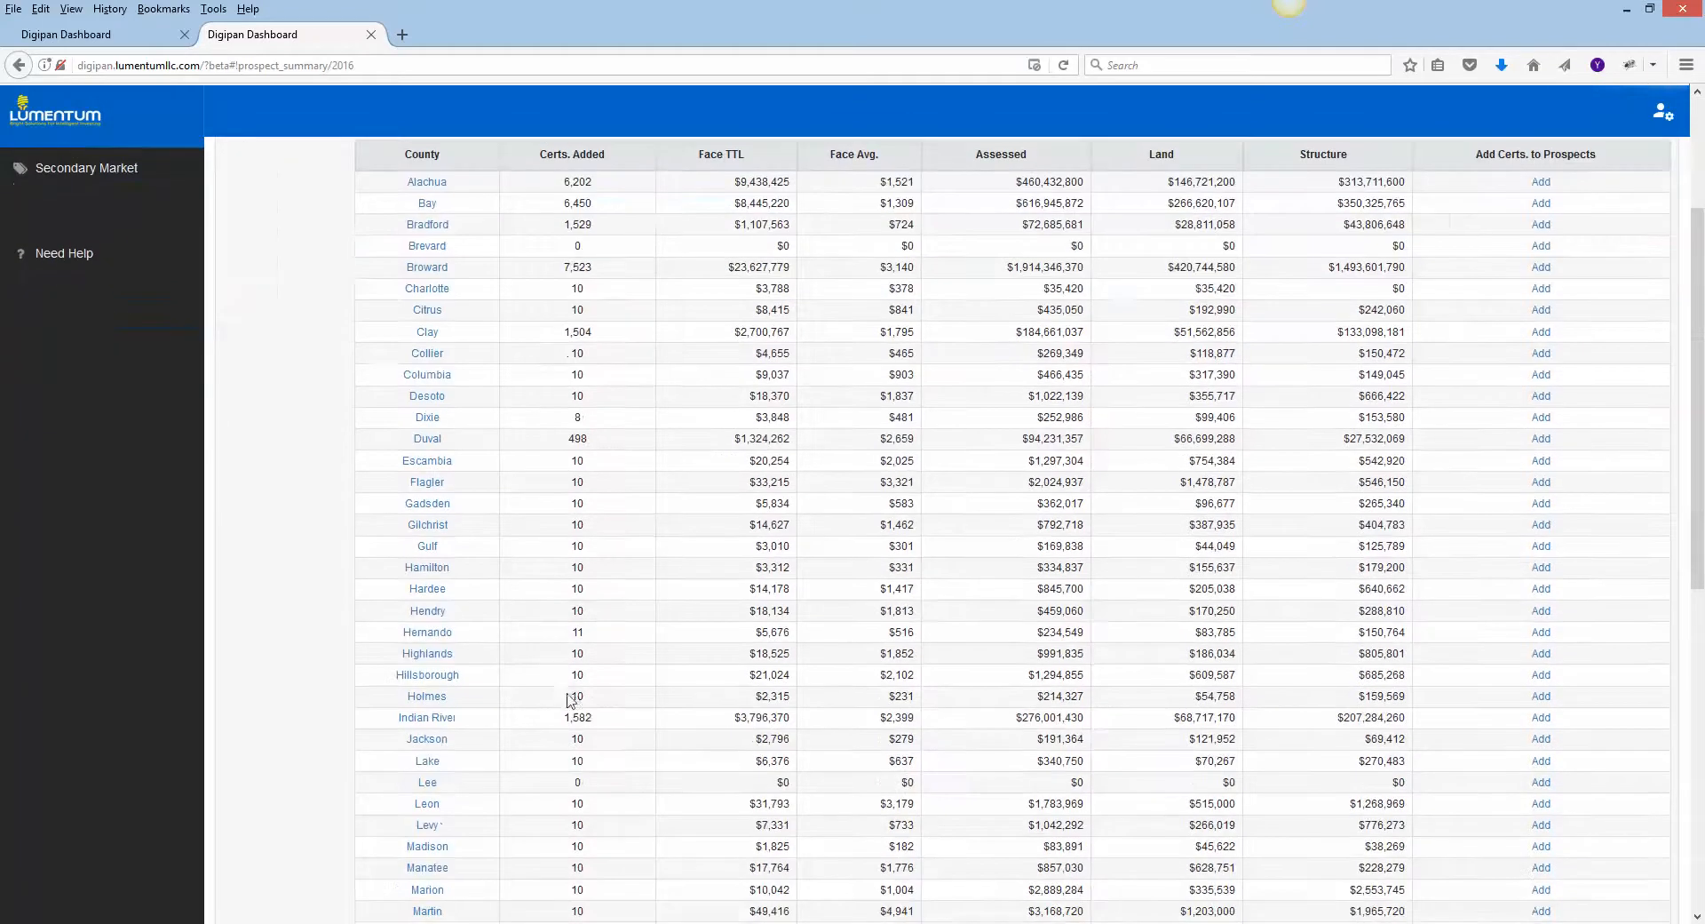
pyautogui.scroll(3, 673, 598)
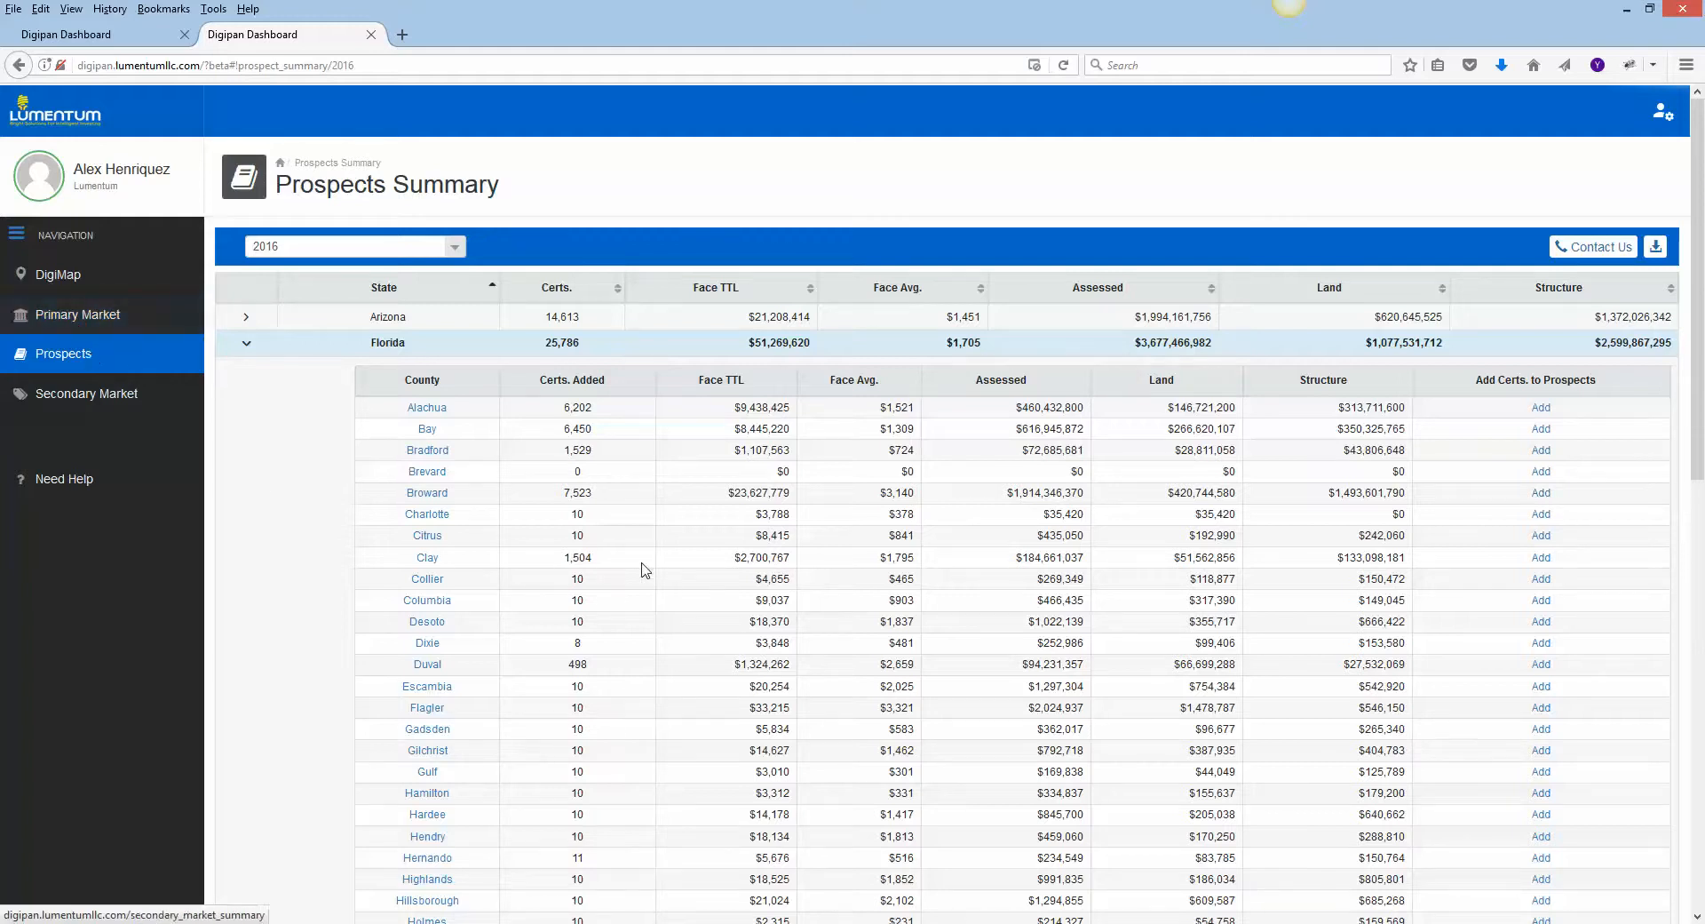
# Start adding Brevard certificates to prospects, setting a rate of 5 for the SafeSearch2016-1 criteria.
pyautogui.click(1541, 475)
pyautogui.moveTo(946, 215); pyautogui.dragTo(948, 333)
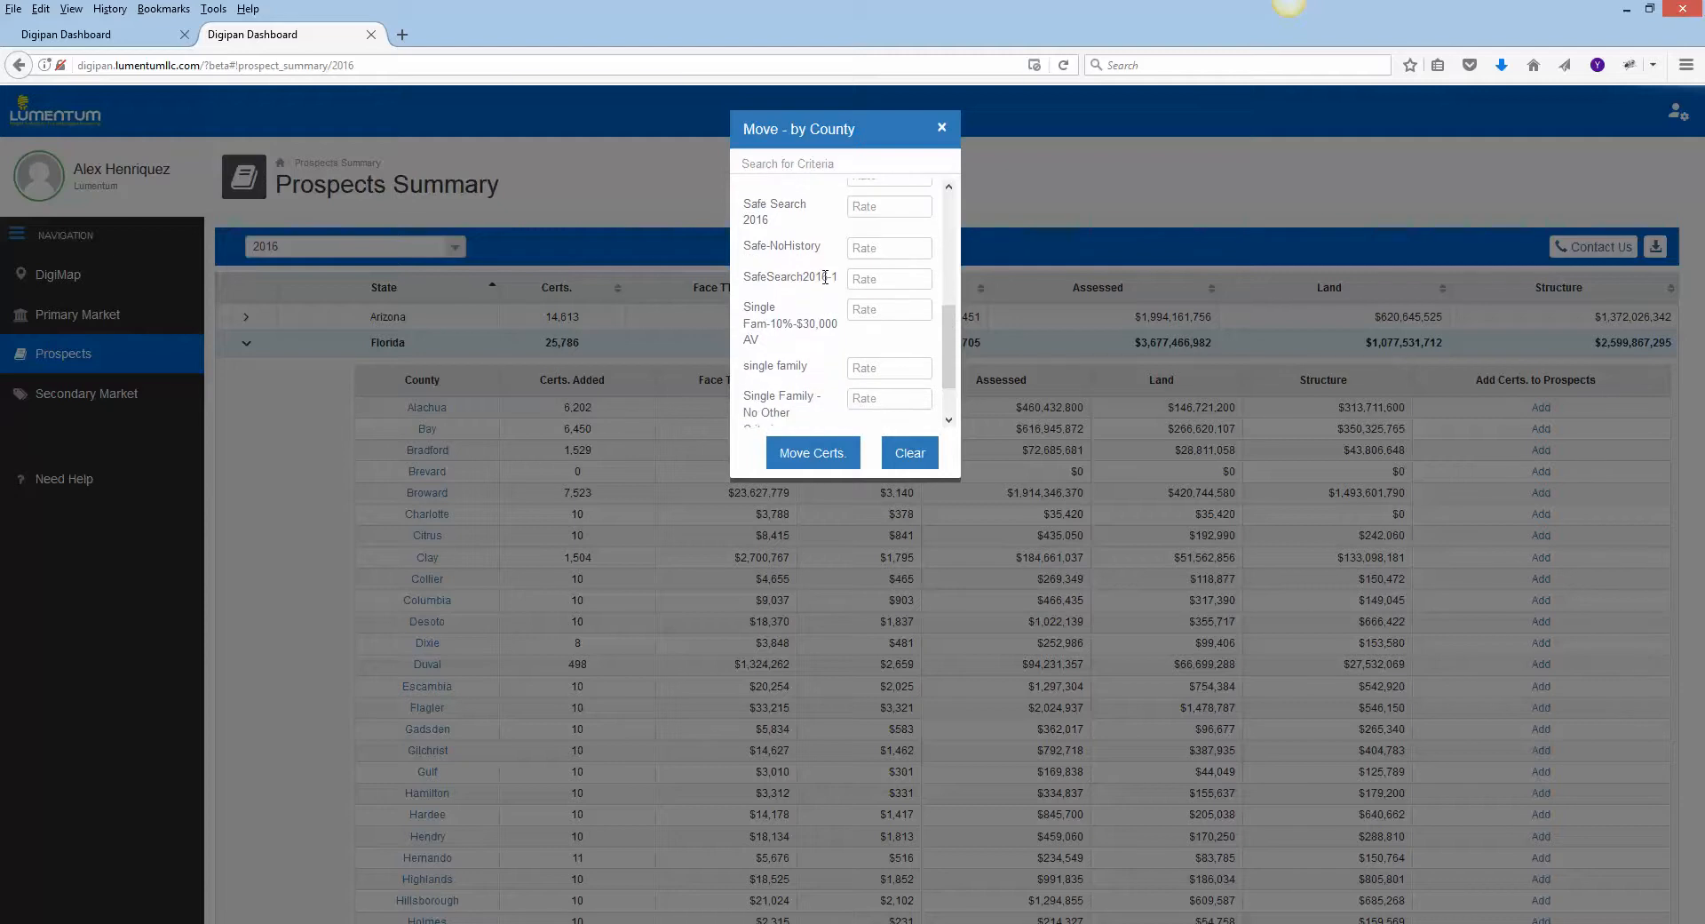
pyautogui.click(867, 278)
pyautogui.write('5')
# Try rates of 7 for Safe-NoHistory and 6 for Safe Search 2016, and clear them again.
pyautogui.click(868, 247)
pyautogui.click(865, 210)
pyautogui.click(865, 247)
pyautogui.write('7')
pyautogui.click(866, 207)
pyautogui.write('6')
pyautogui.click(872, 250)
pyautogui.click(863, 208)
pyautogui.press('BackSpace')
# Move the Brevard certificates matching the criteria to prospects and close the Move - by County dialog.
pyautogui.click(867, 285)
pyautogui.click(816, 456)
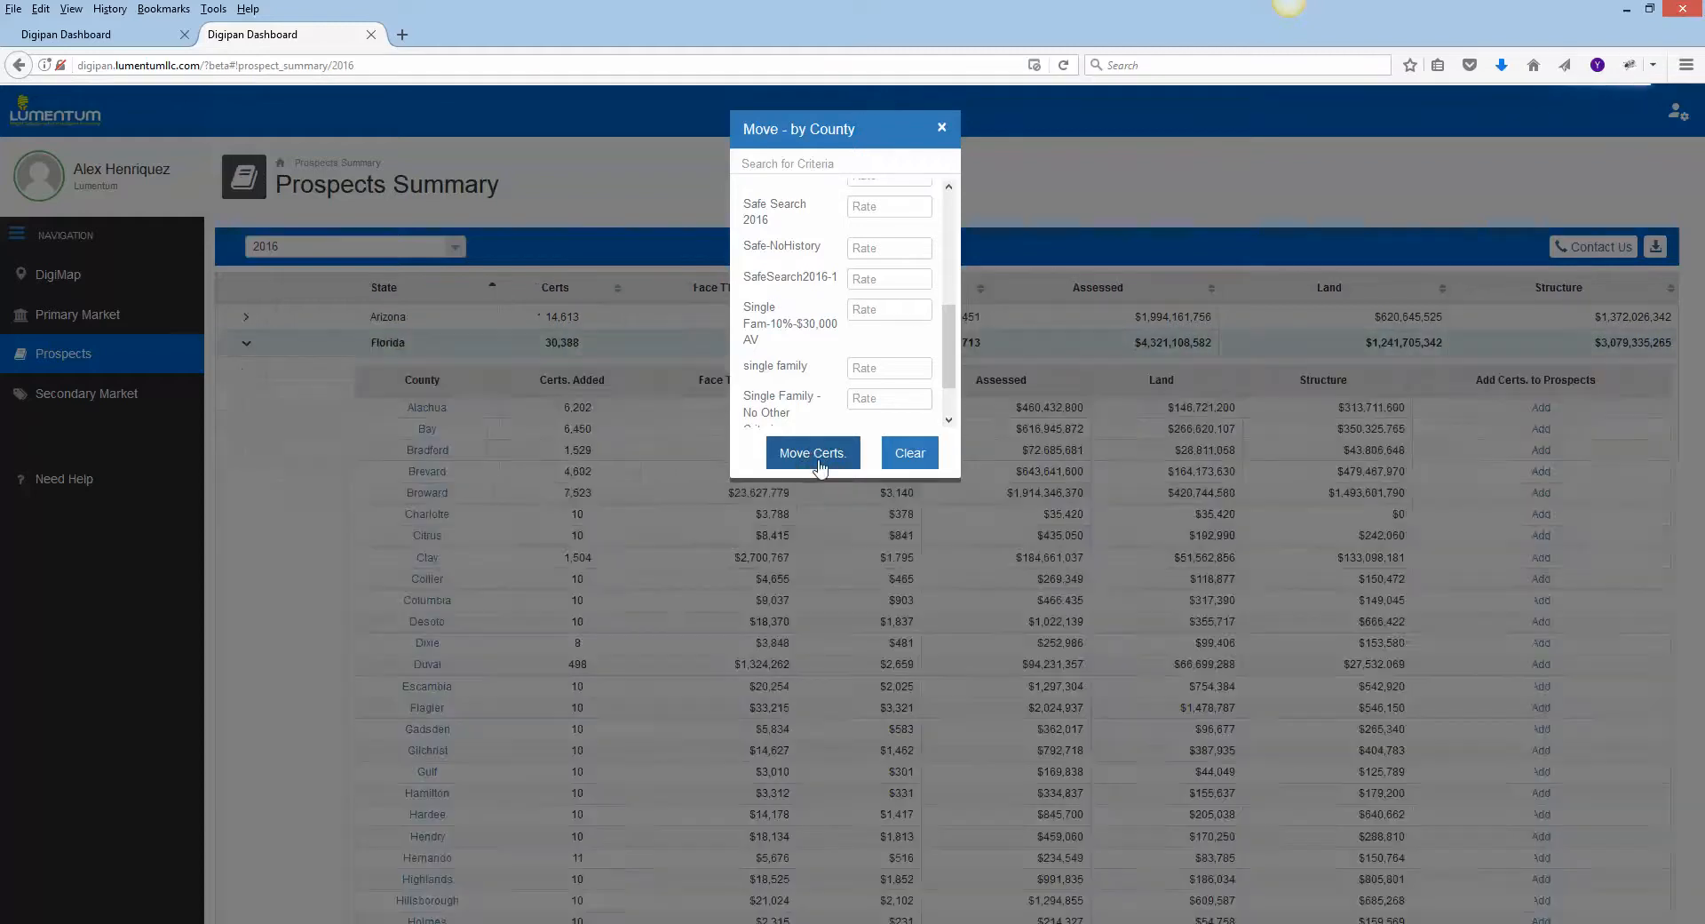
pyautogui.click(942, 130)
# Check Brevard's added certificate count, open the county's prospects list and compare its filtered certificate count.
pyautogui.doubleClick(579, 473)
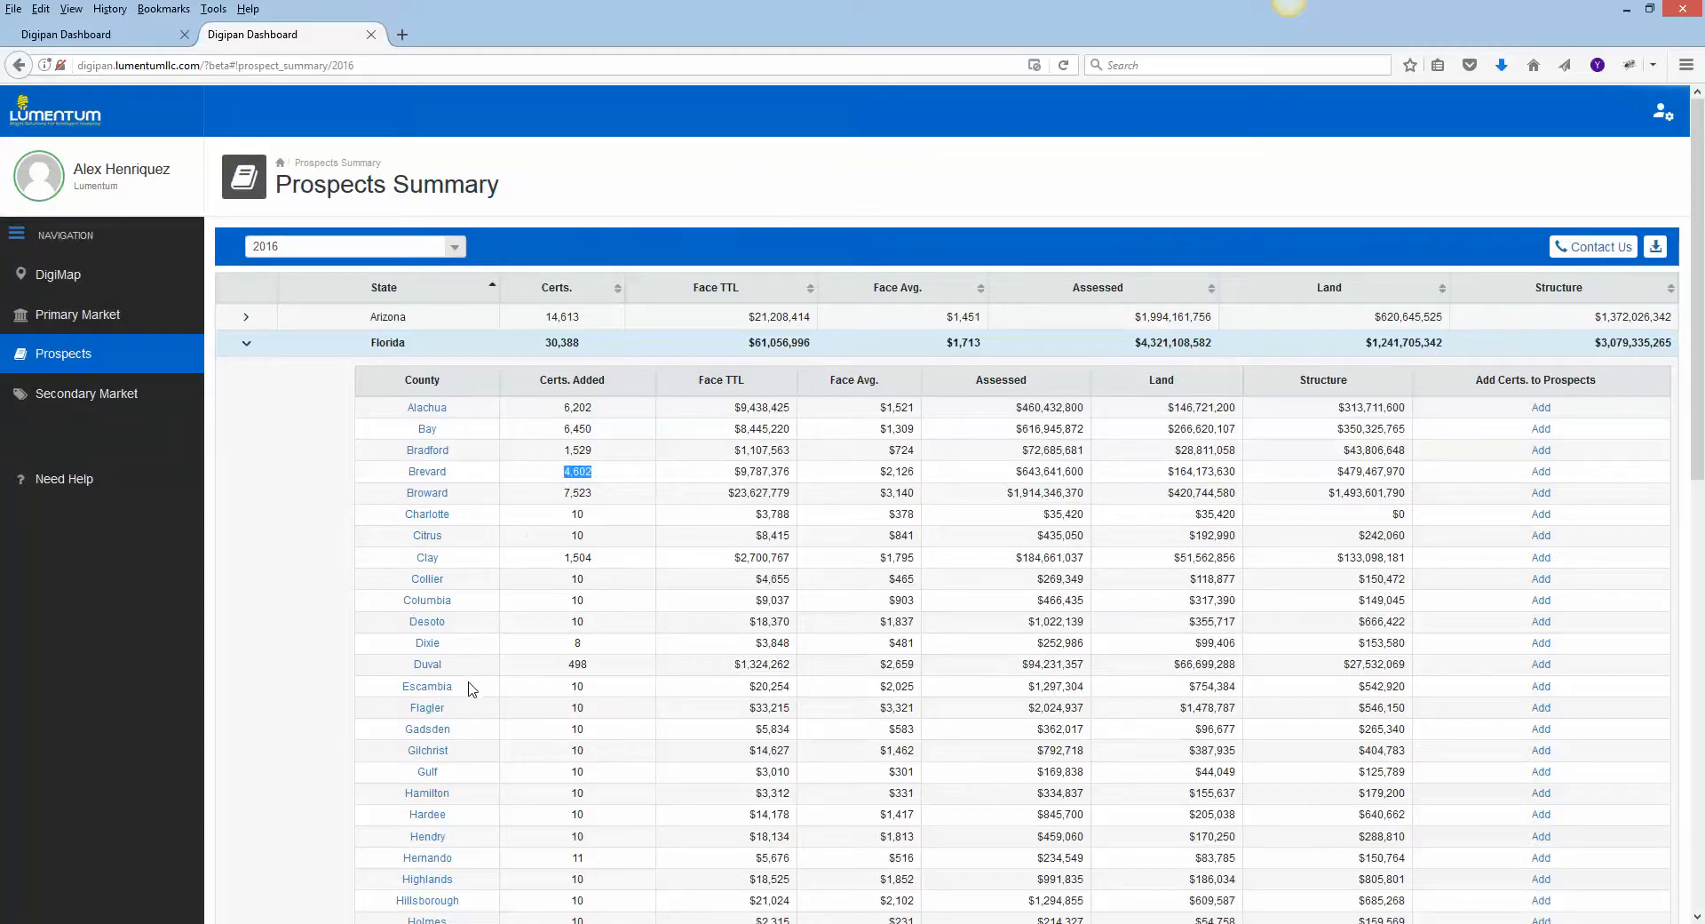
pyautogui.click(433, 475)
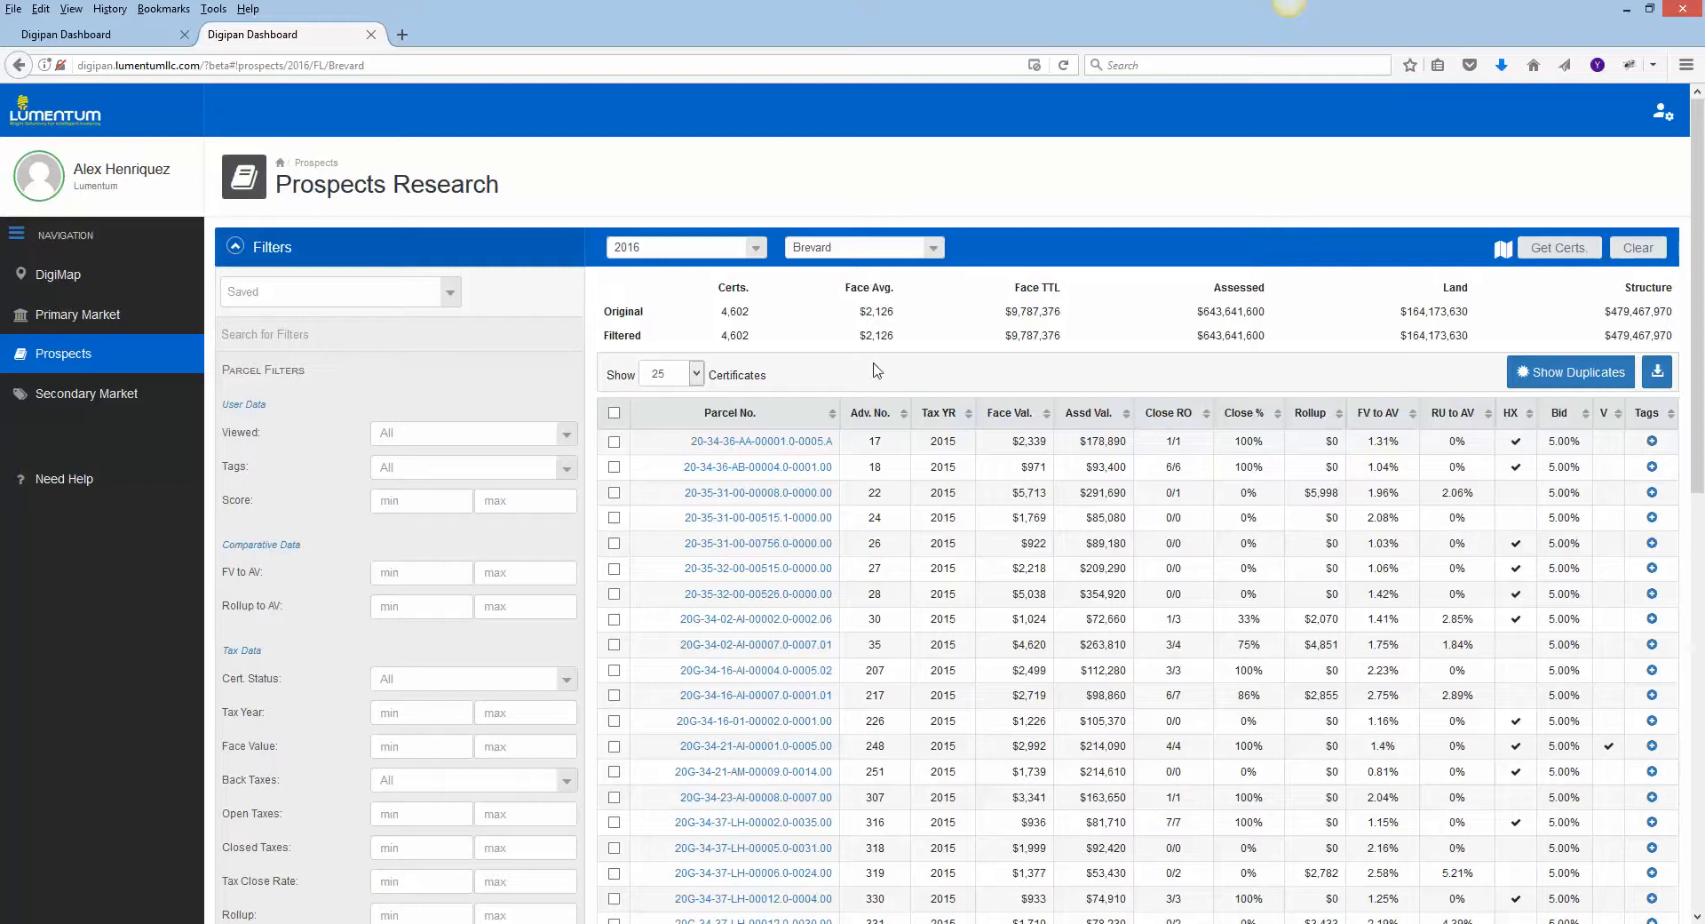
pyautogui.doubleClick(749, 335)
pyautogui.scroll(-3, 977, 471)
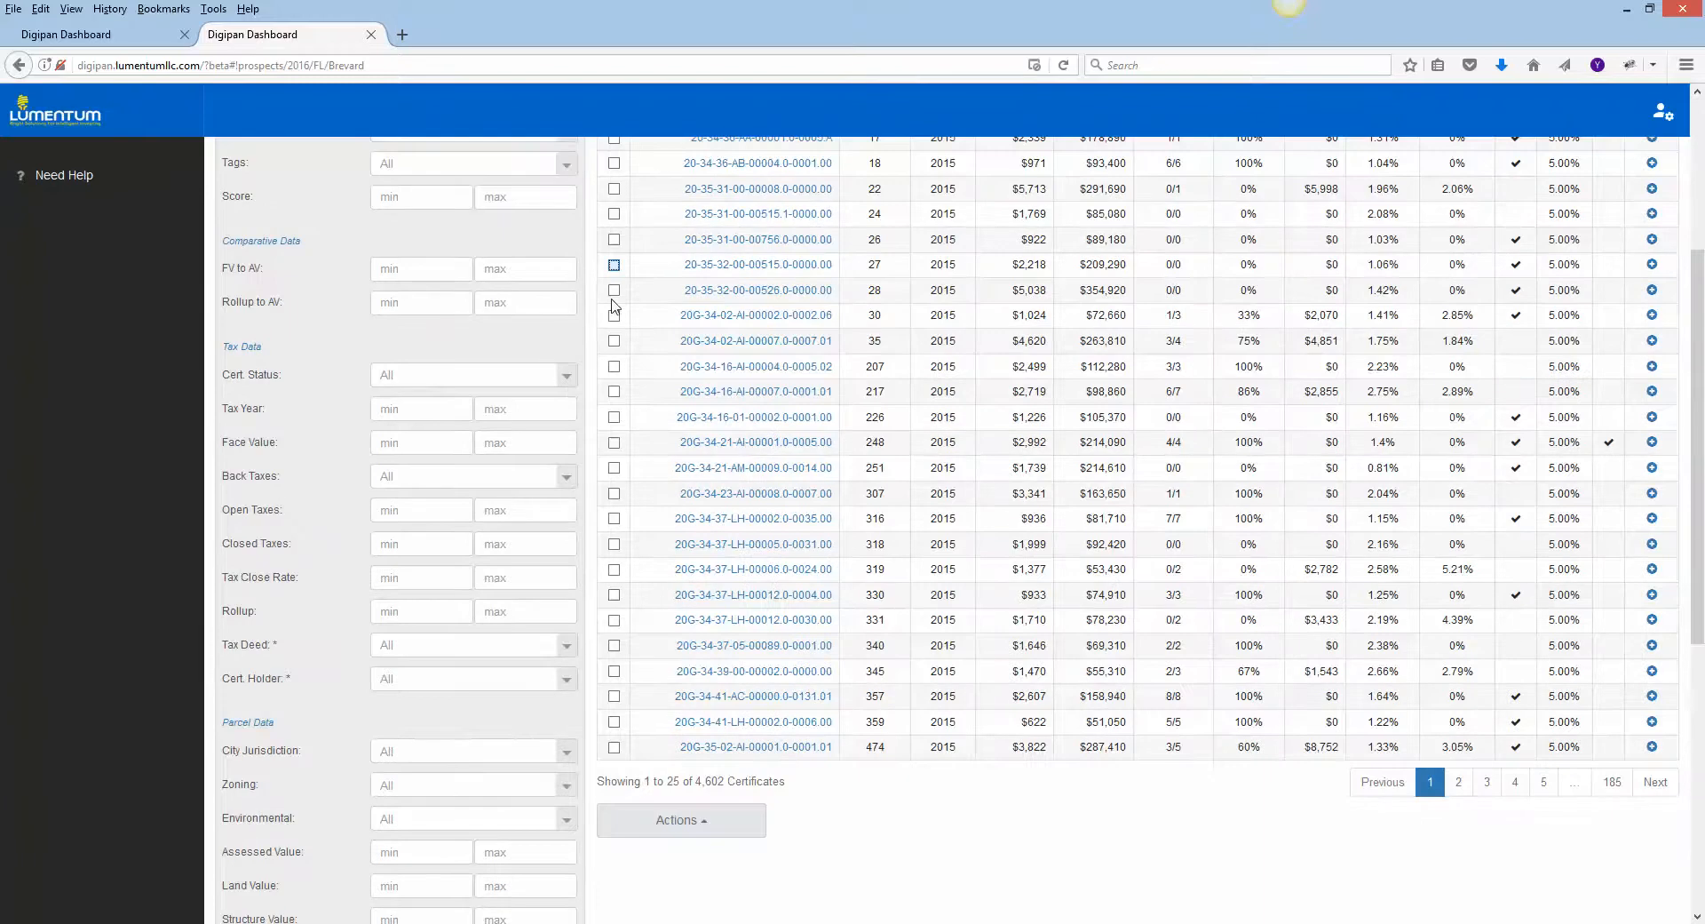
# Try selecting individual certificates in the Brevard list, such as Adv. No. 27 and 30, and deselect them.
pyautogui.click(614, 290)
pyautogui.click(614, 317)
pyautogui.click(613, 287)
pyautogui.click(614, 266)
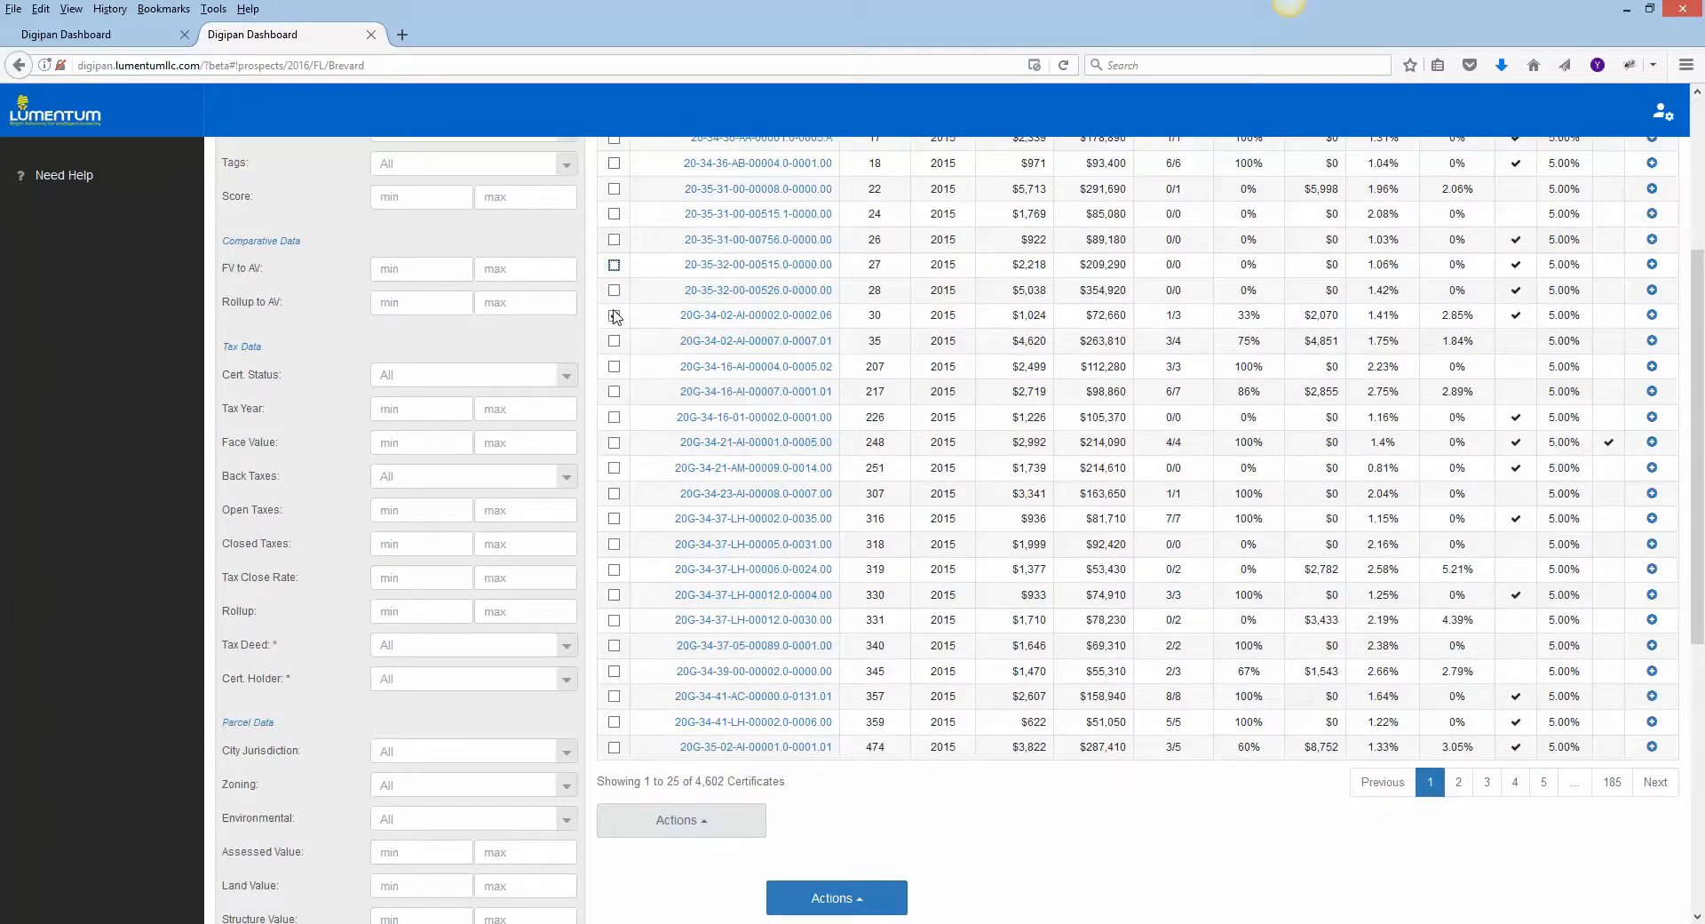
pyautogui.click(613, 316)
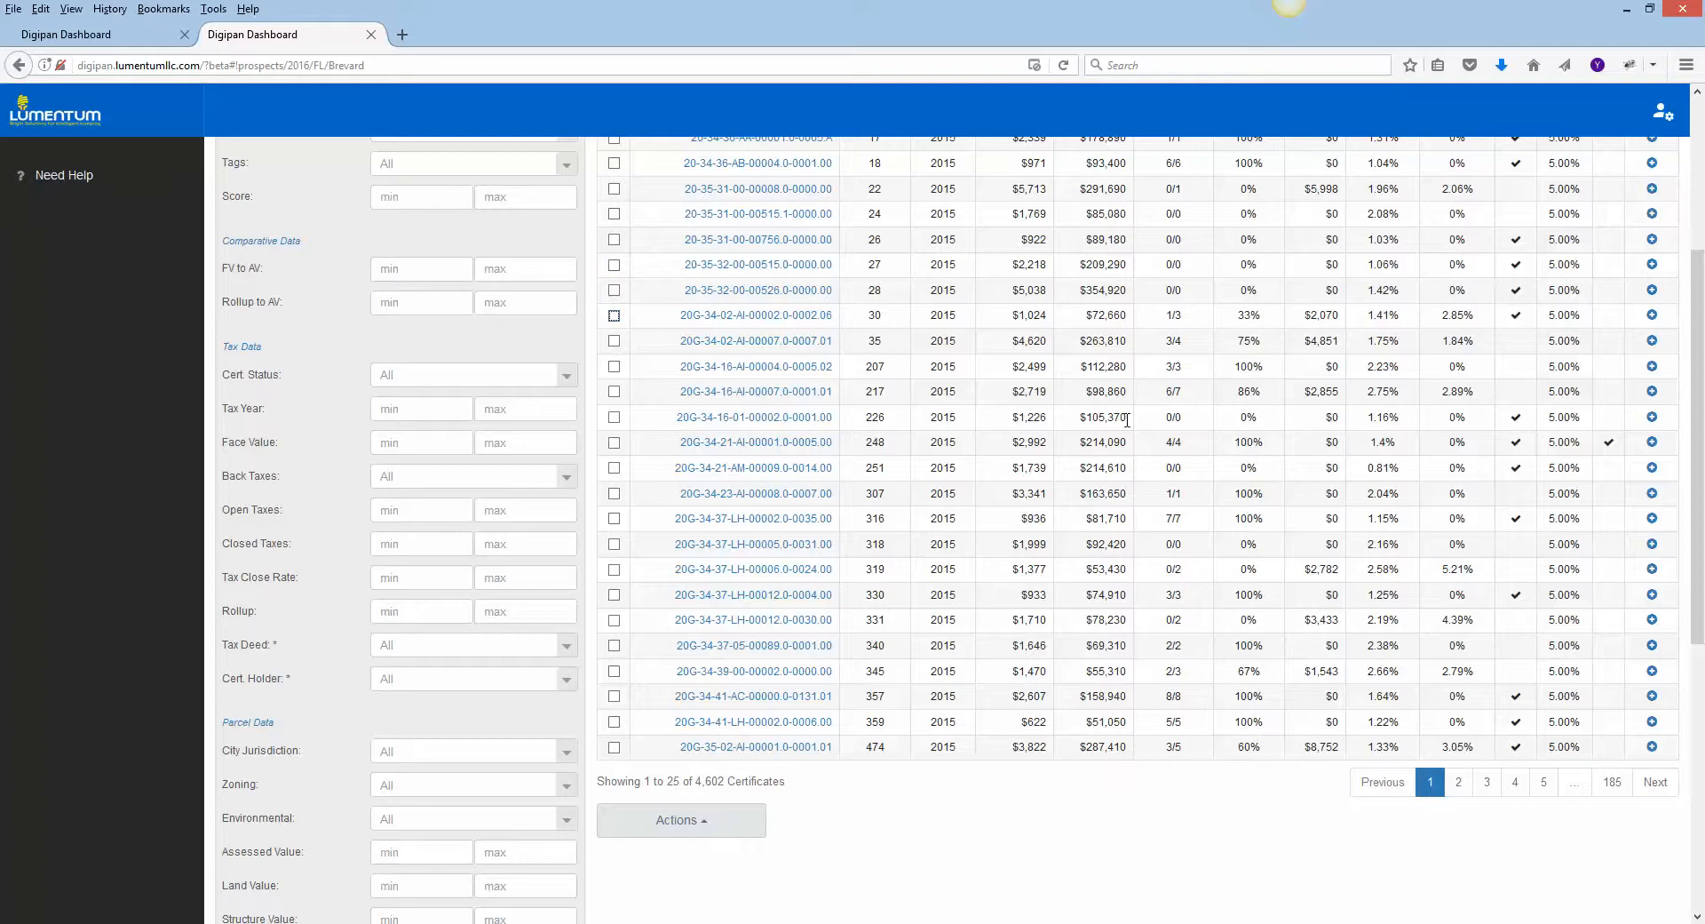
# Look over the Brevard certificate list and open the mapping tool to view its parcels on the map.
pyautogui.scroll(3, 1126, 419)
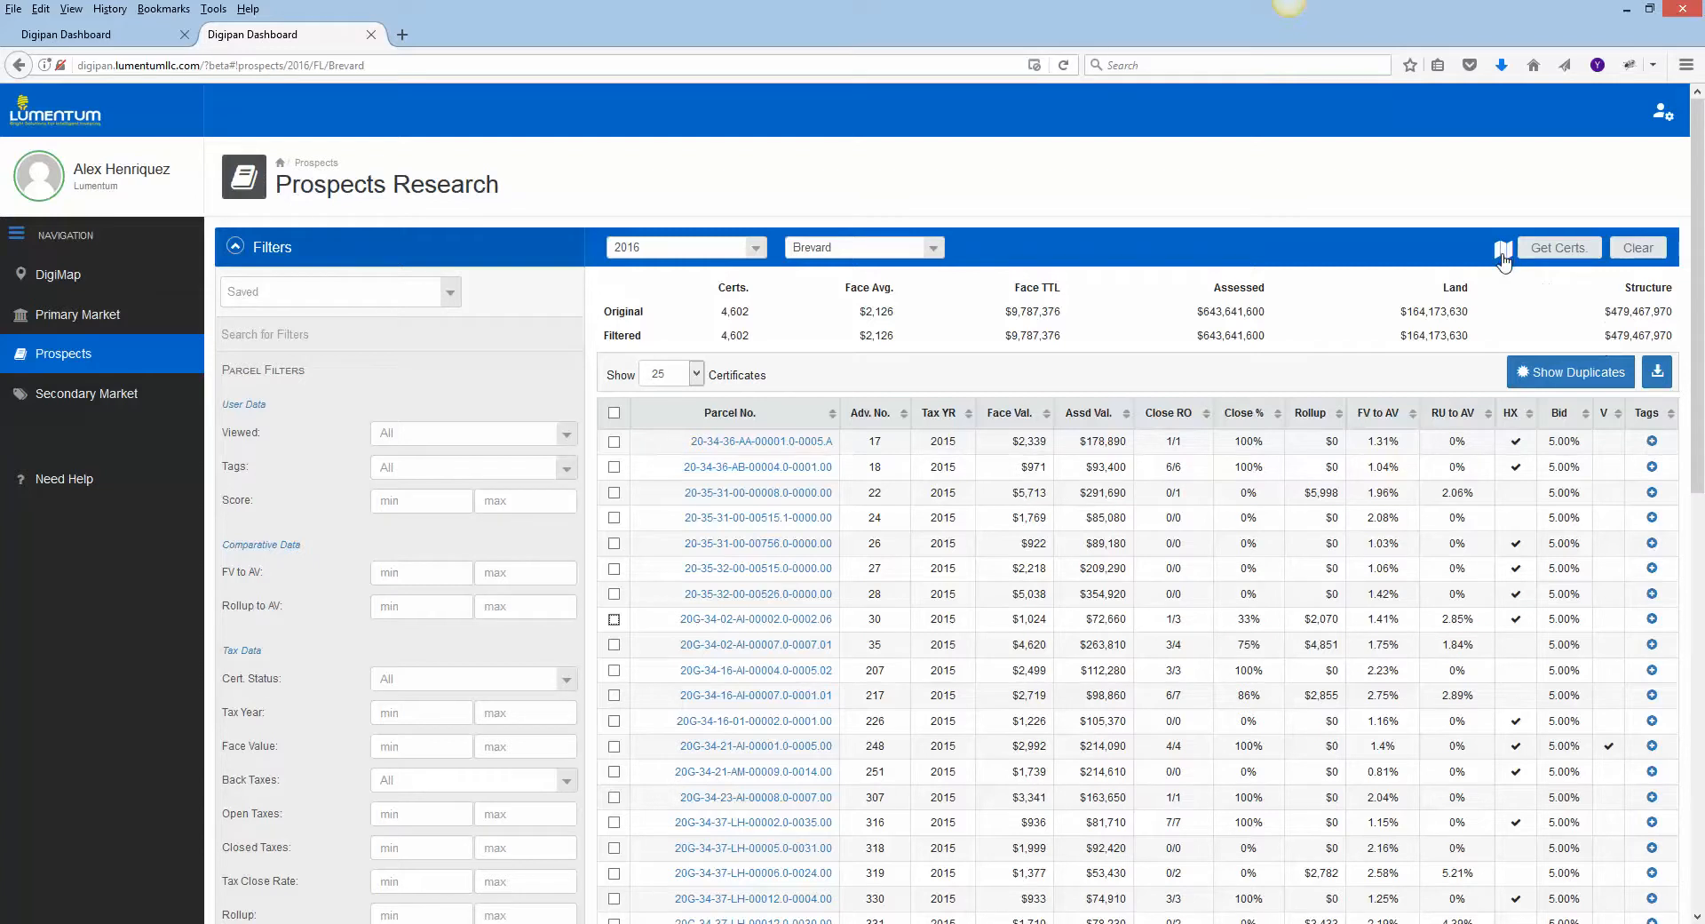
pyautogui.scroll(-5, 722, 404)
pyautogui.scroll(2, 719, 577)
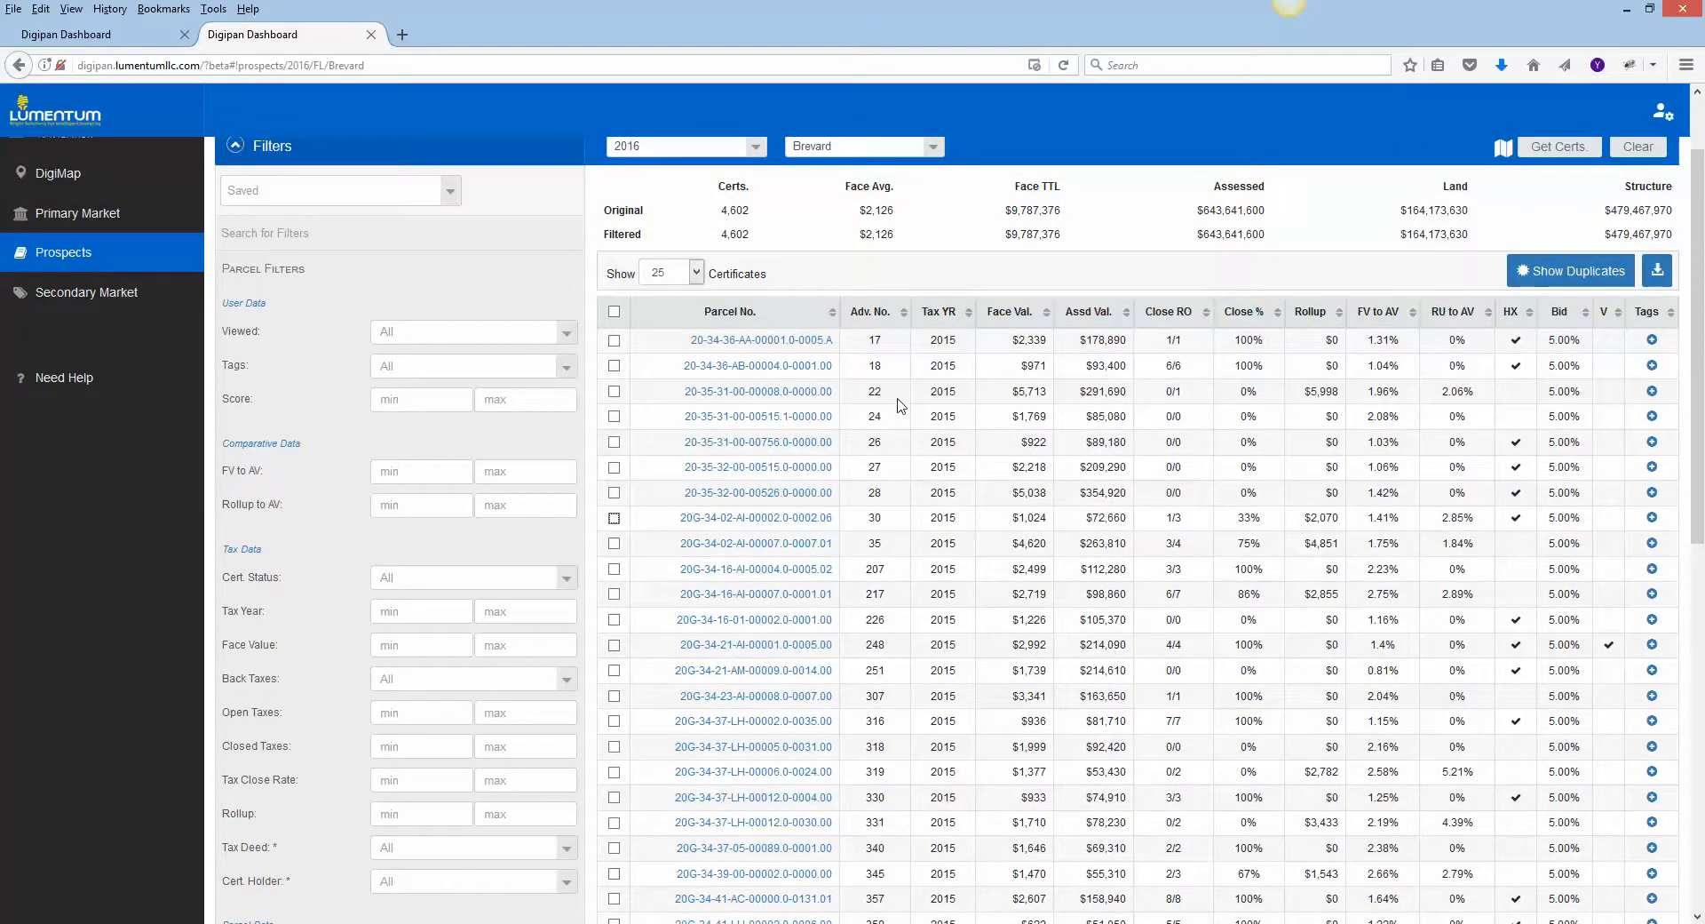
pyautogui.moveTo(804, 349)
pyautogui.scroll(2, 1322, 285)
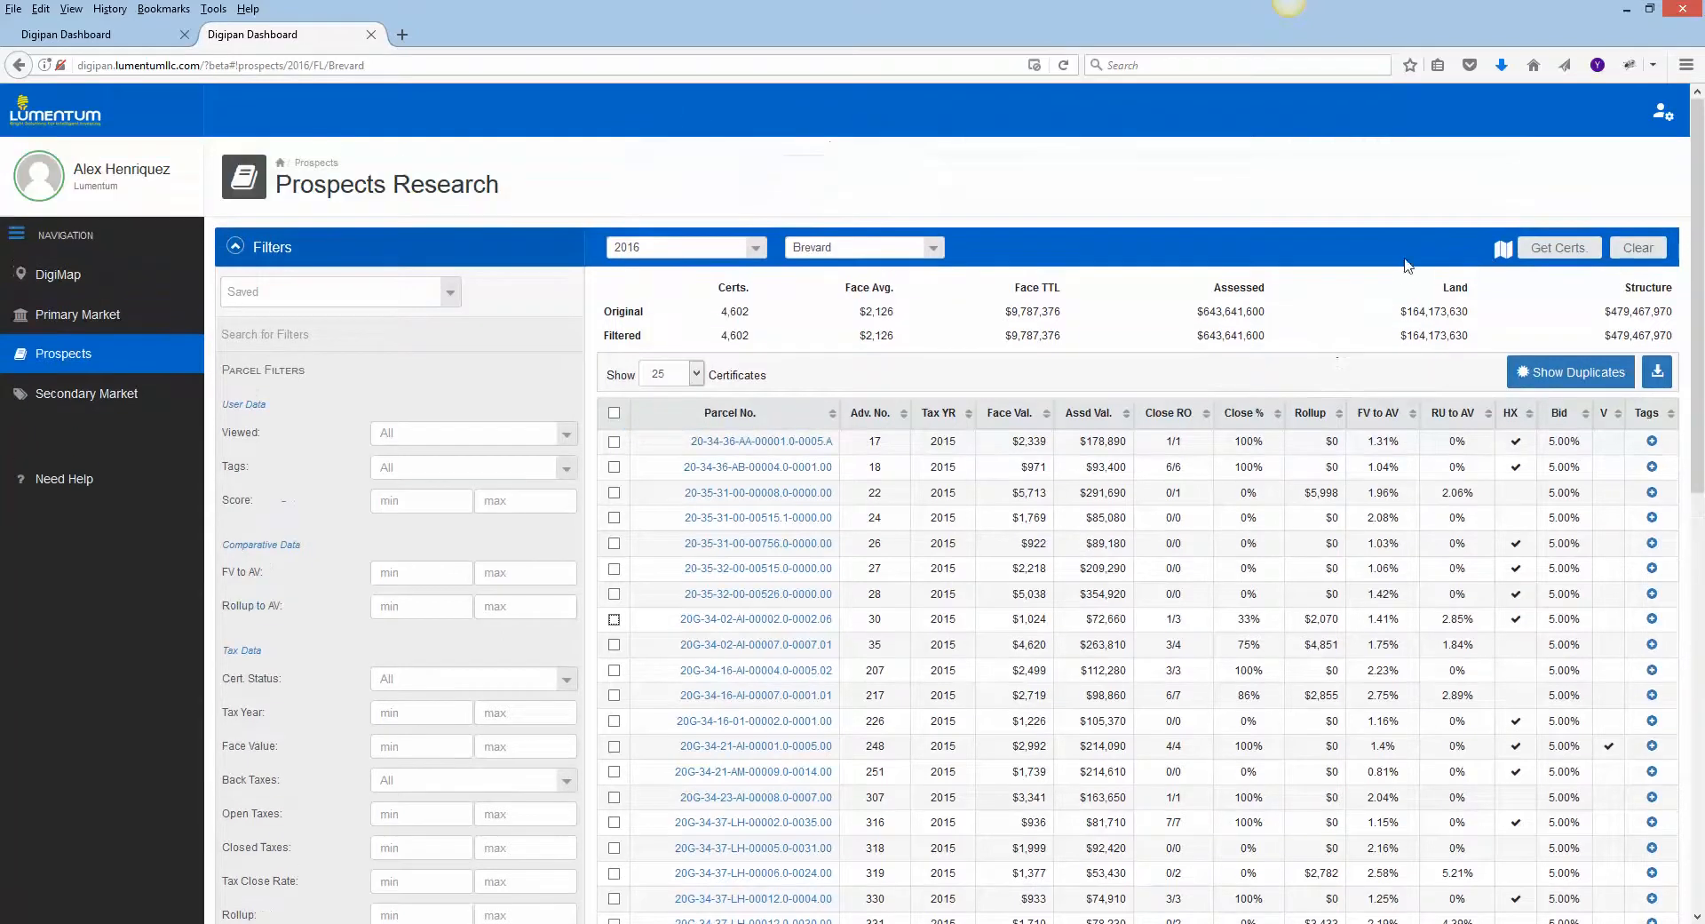
pyautogui.click(1502, 252)
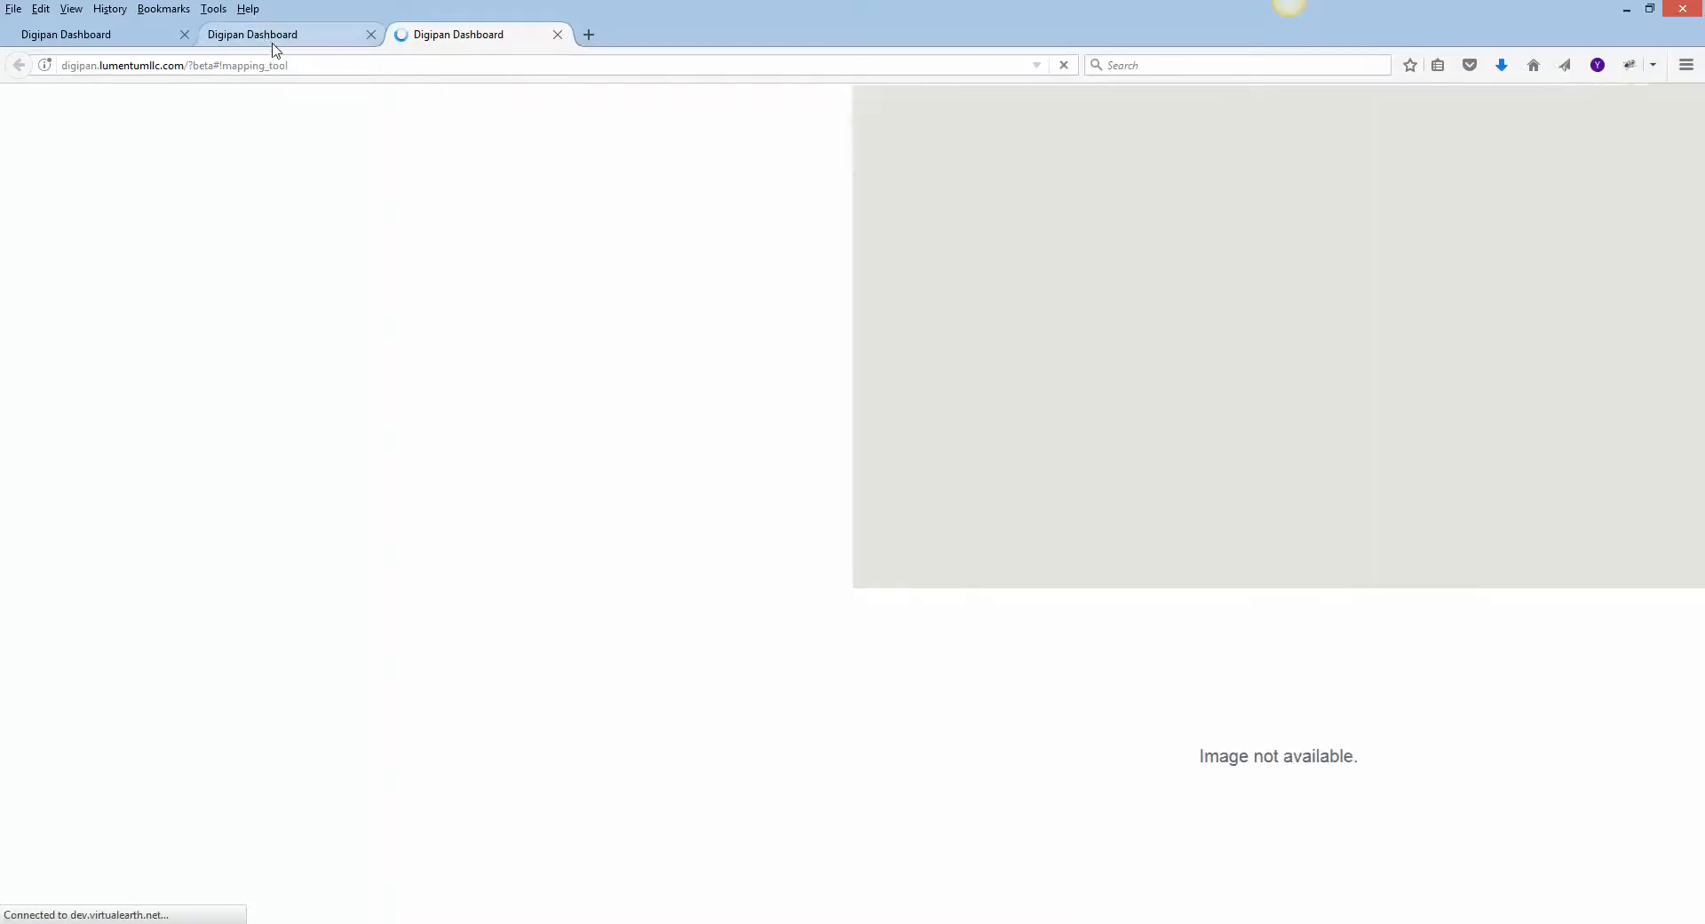
pyautogui.click(274, 45)
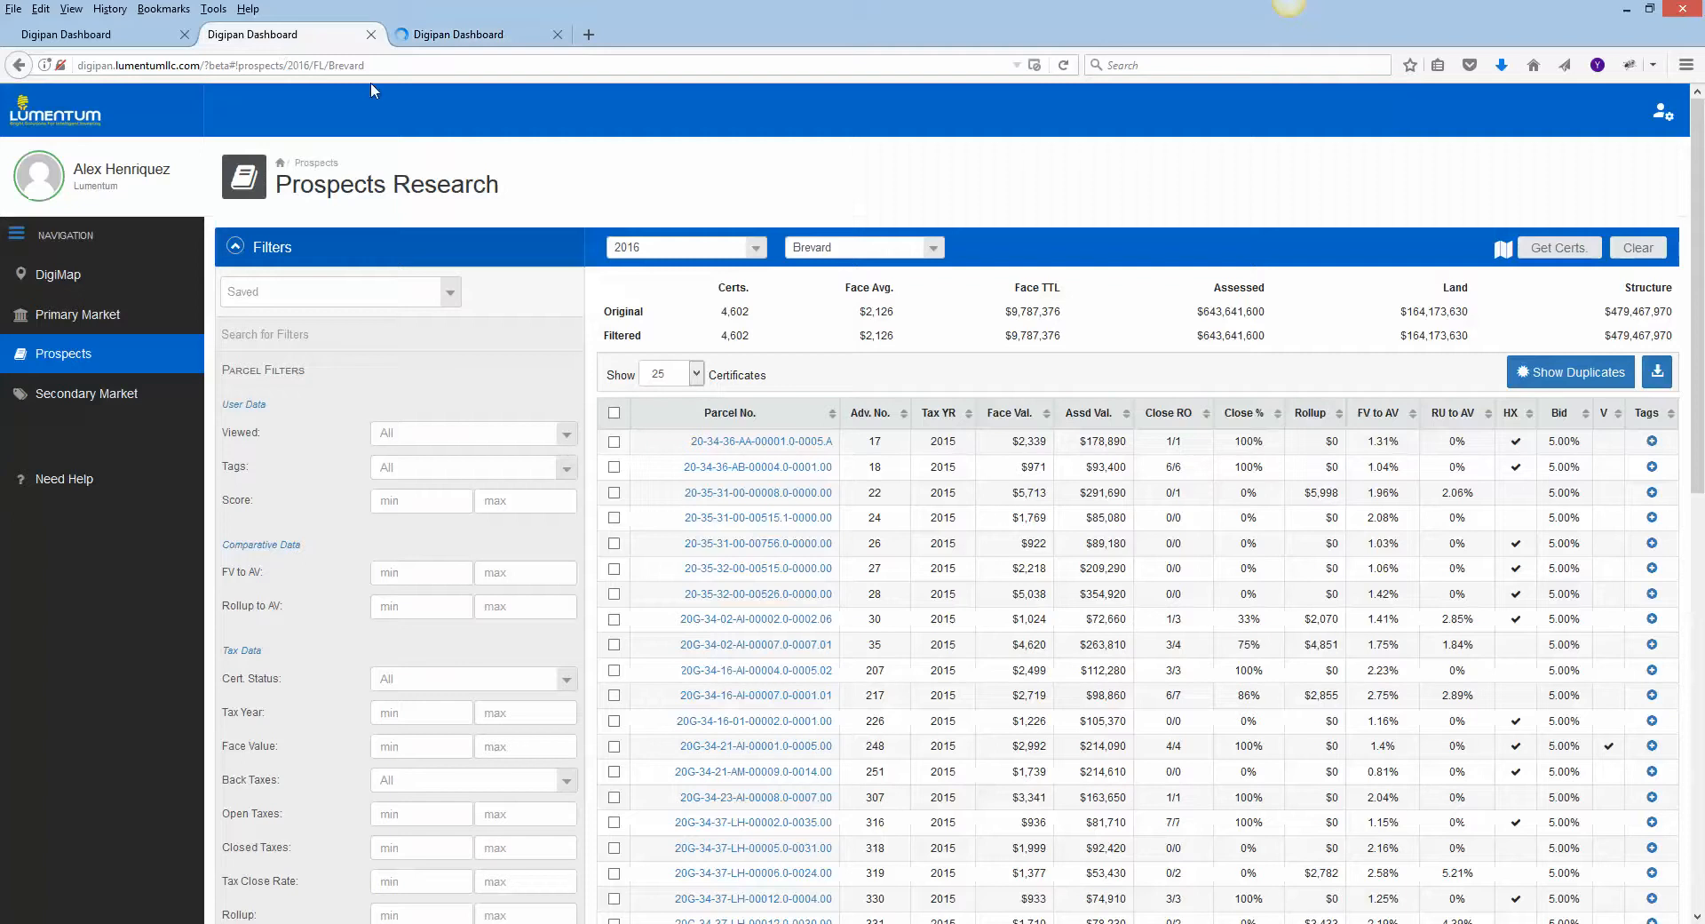
pyautogui.click(464, 36)
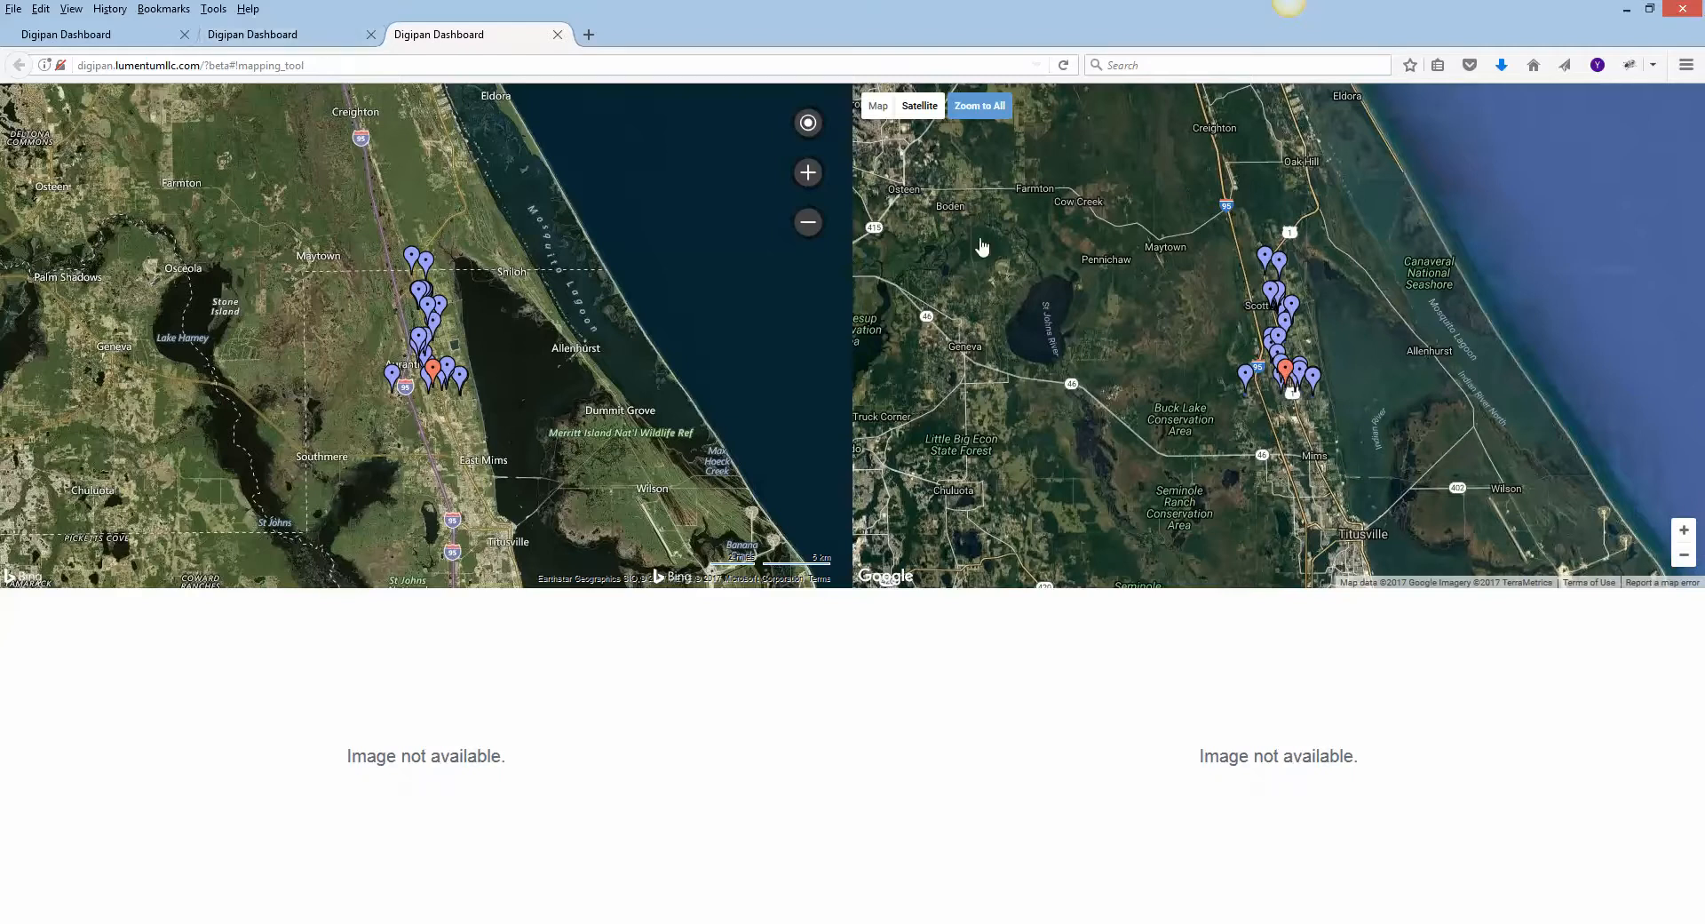
# Revisit the Brevard prospects list, return to the parcel map and zoom the Google map out around the marked parcel.
pyautogui.click(293, 33)
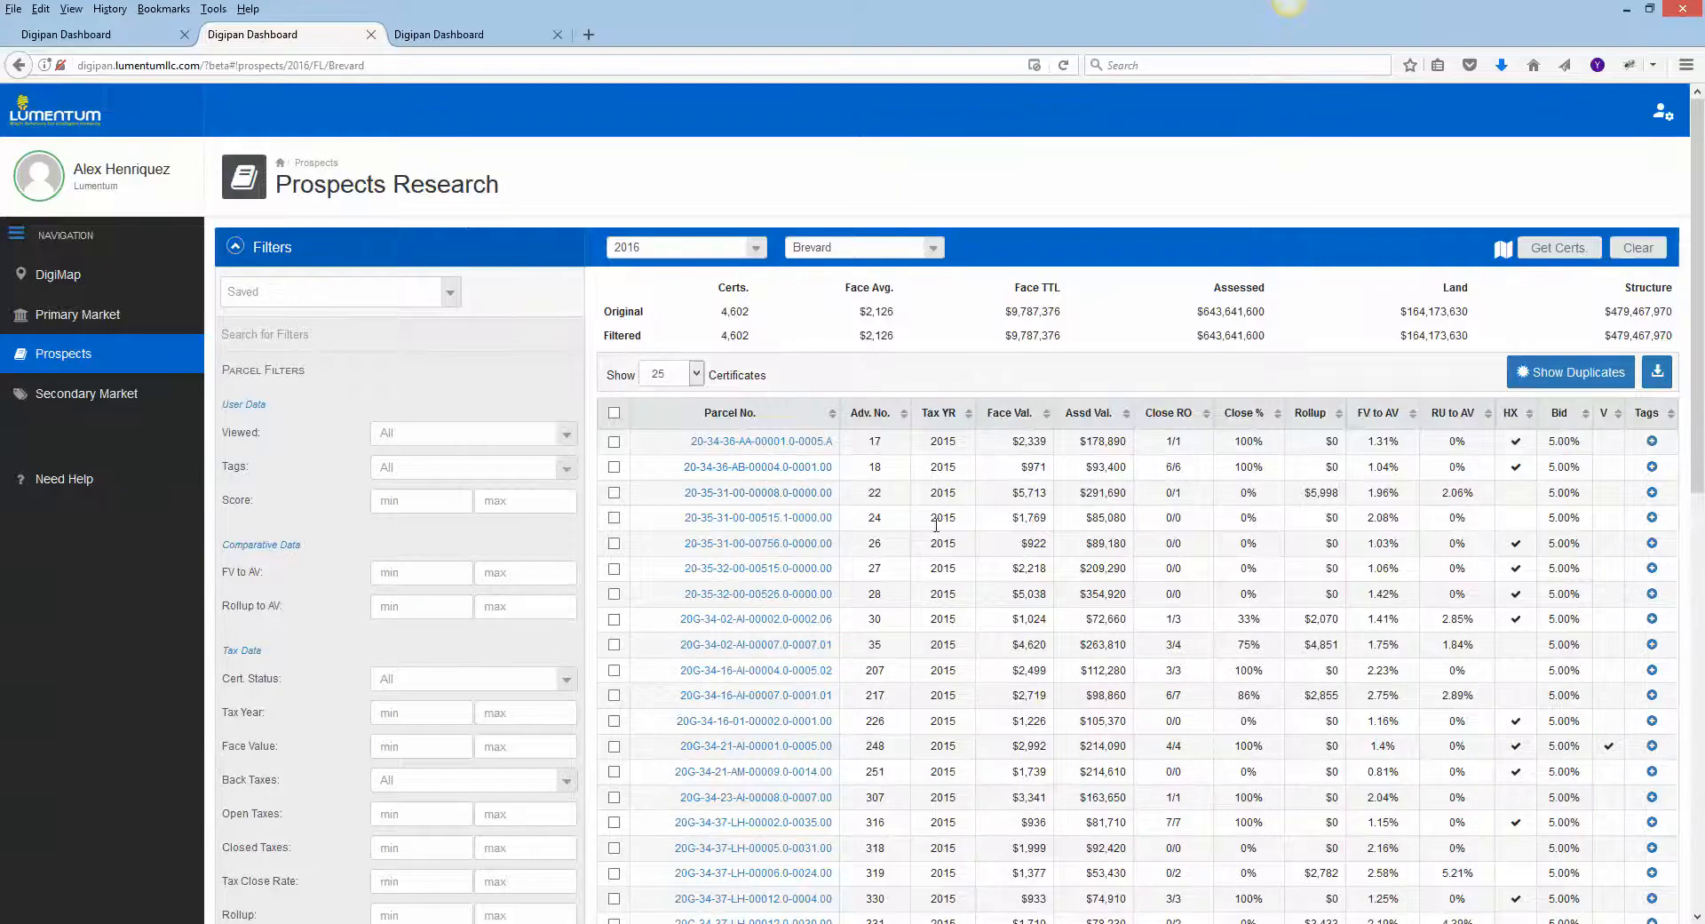
pyautogui.scroll(-5, 919, 524)
pyautogui.scroll(5, 920, 524)
pyautogui.click(471, 35)
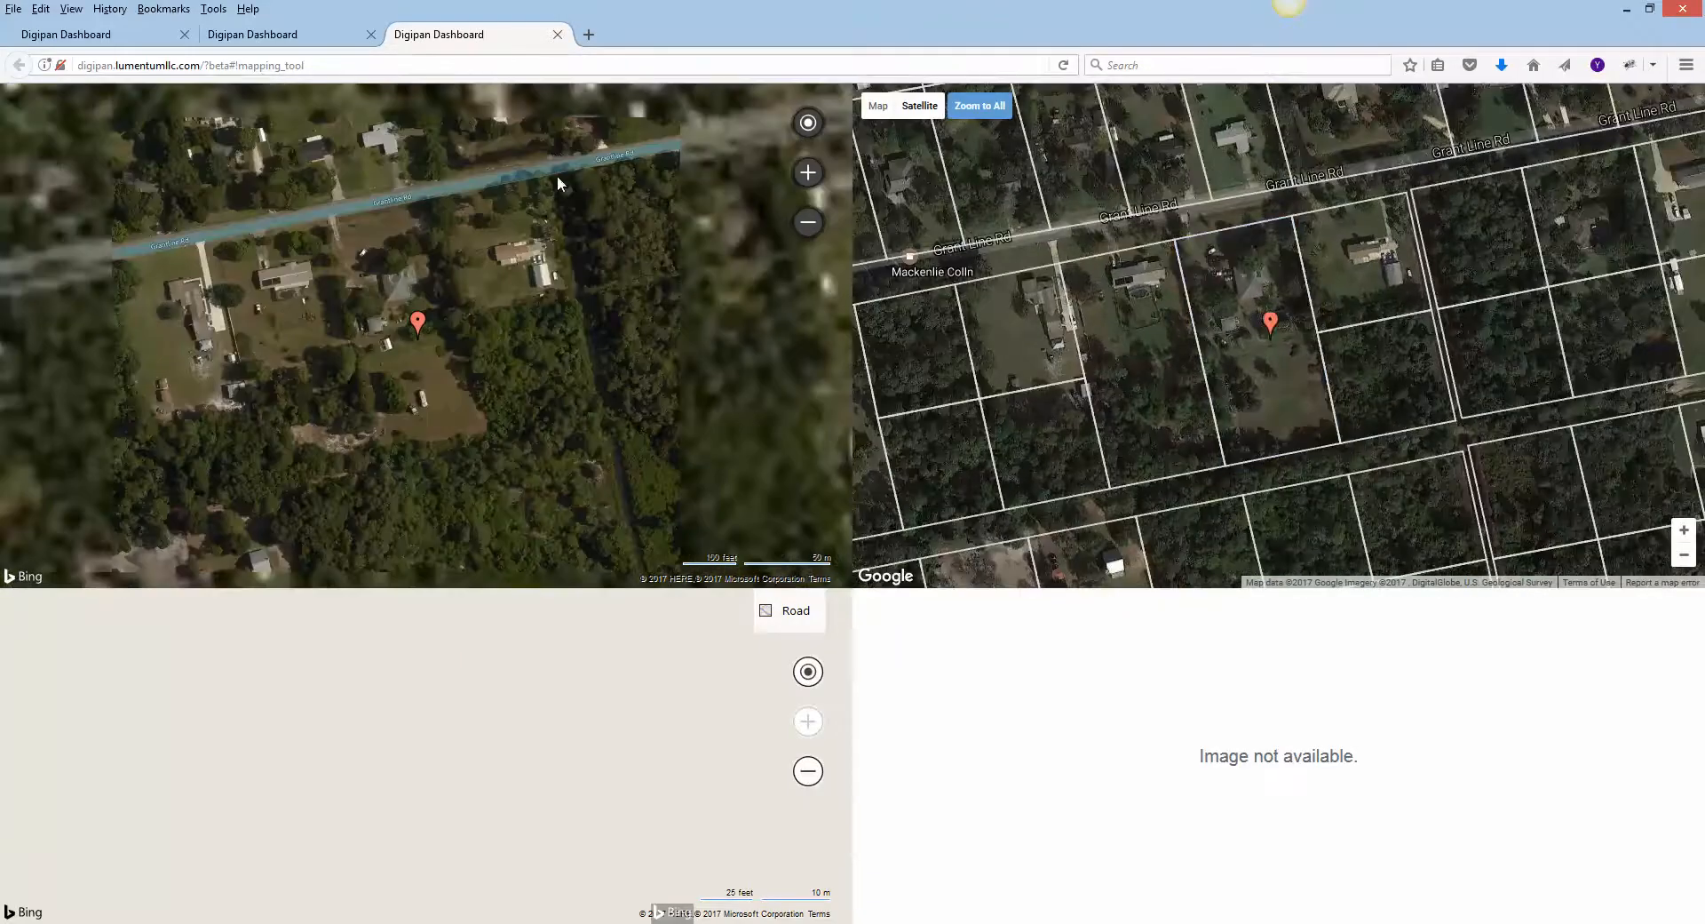
pyautogui.scroll(-3, 1298, 352)
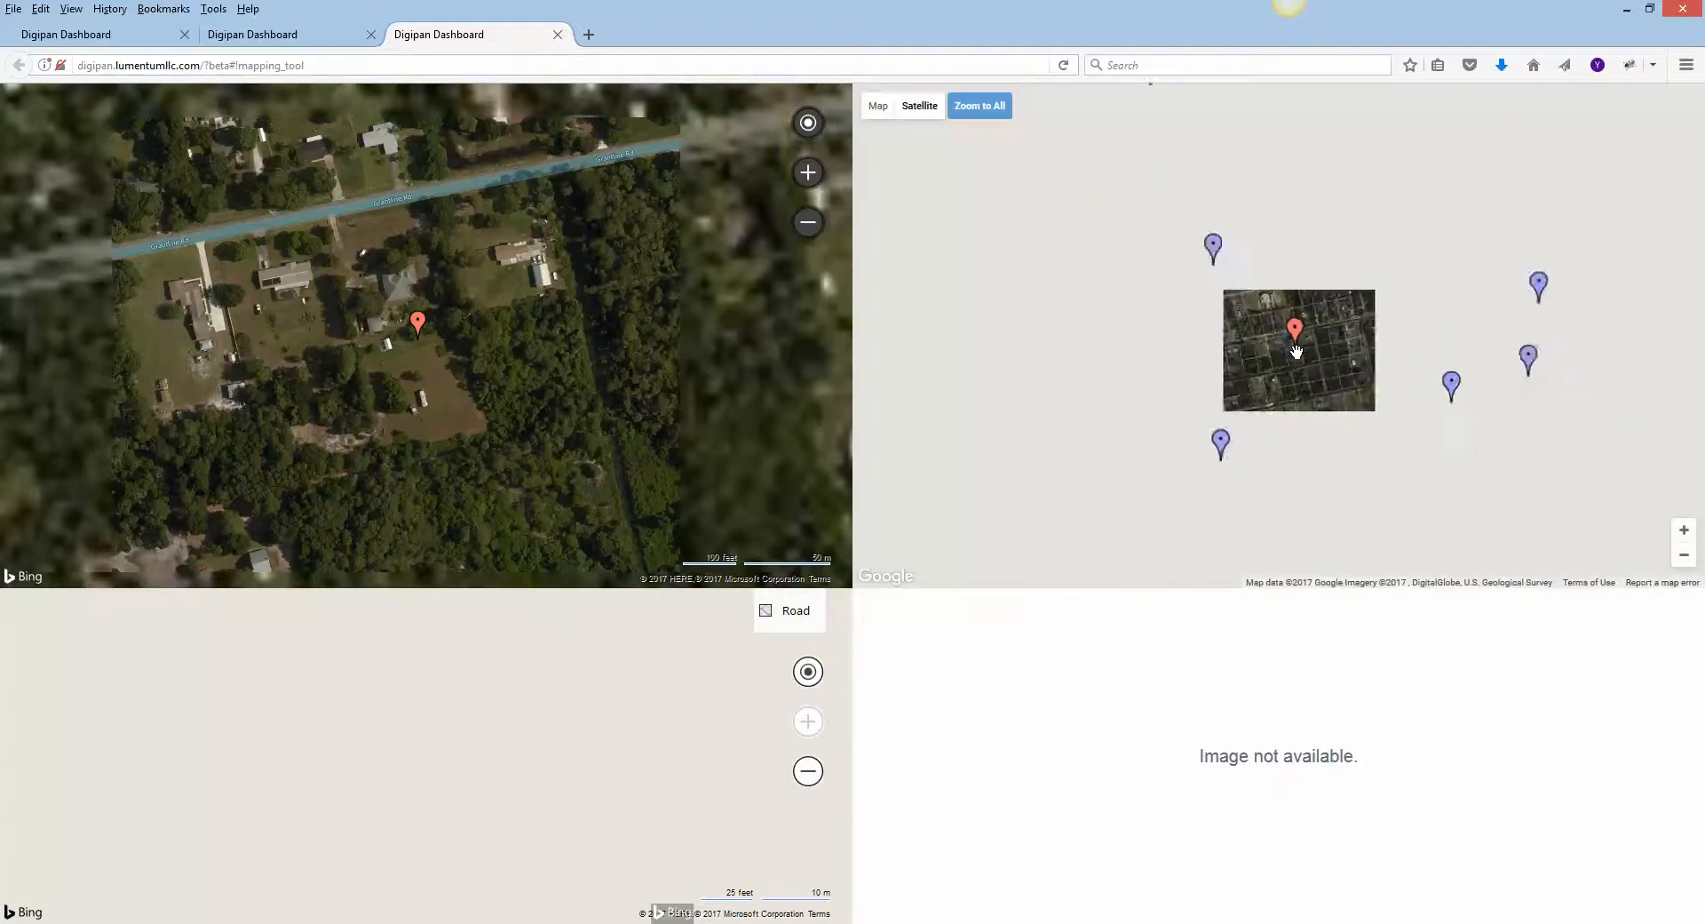
# Select the marked parcel northwest of the current one on the Google map, checking the Brevard prospects list before returning to the map.
pyautogui.click(1222, 258)
pyautogui.click(305, 40)
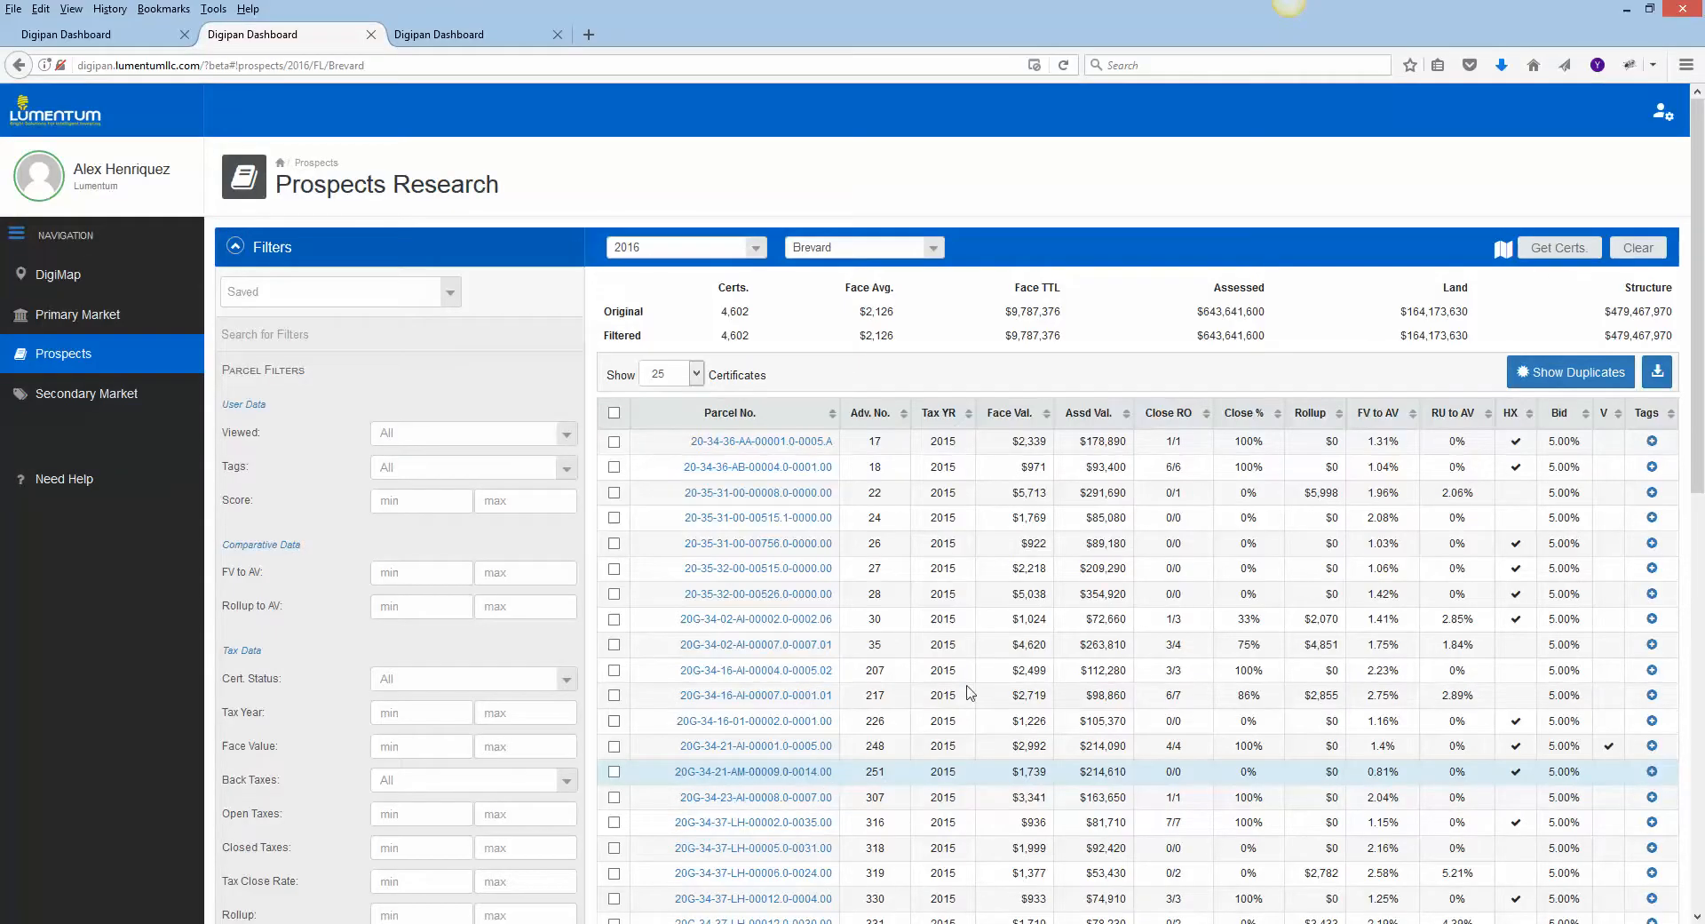
pyautogui.click(474, 40)
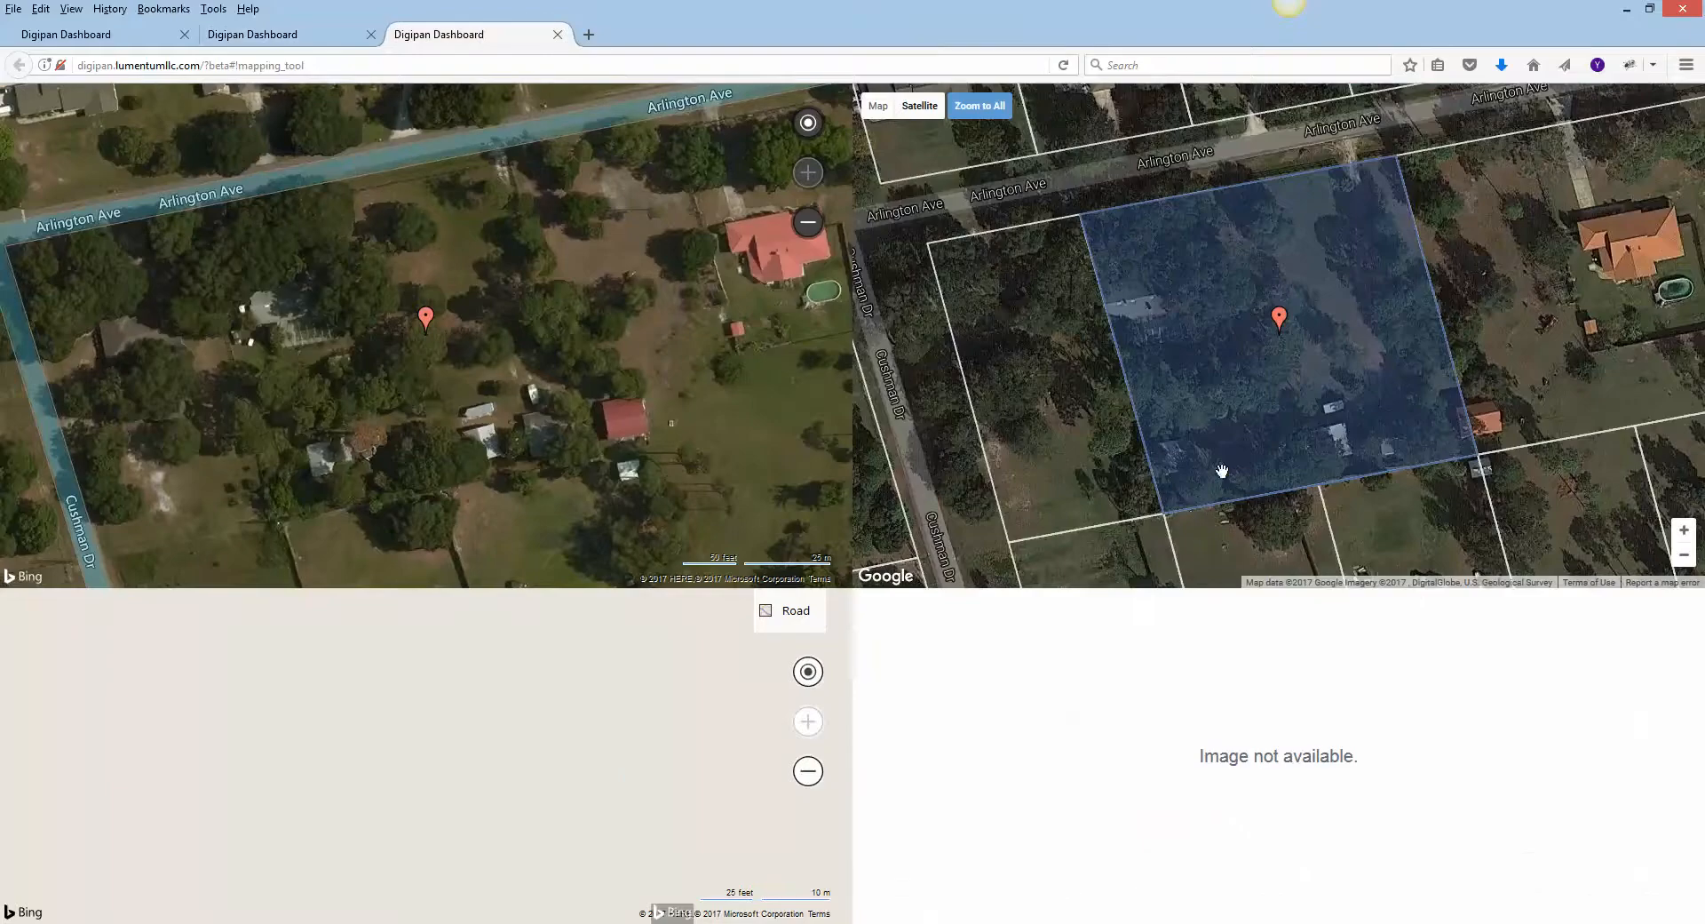
# Zoom the Google map out from the Arlington Ave parcel and pan to examine the surrounding prospect markers.
pyautogui.scroll(-2, 1222, 470)
pyautogui.scroll(-1, 1222, 480)
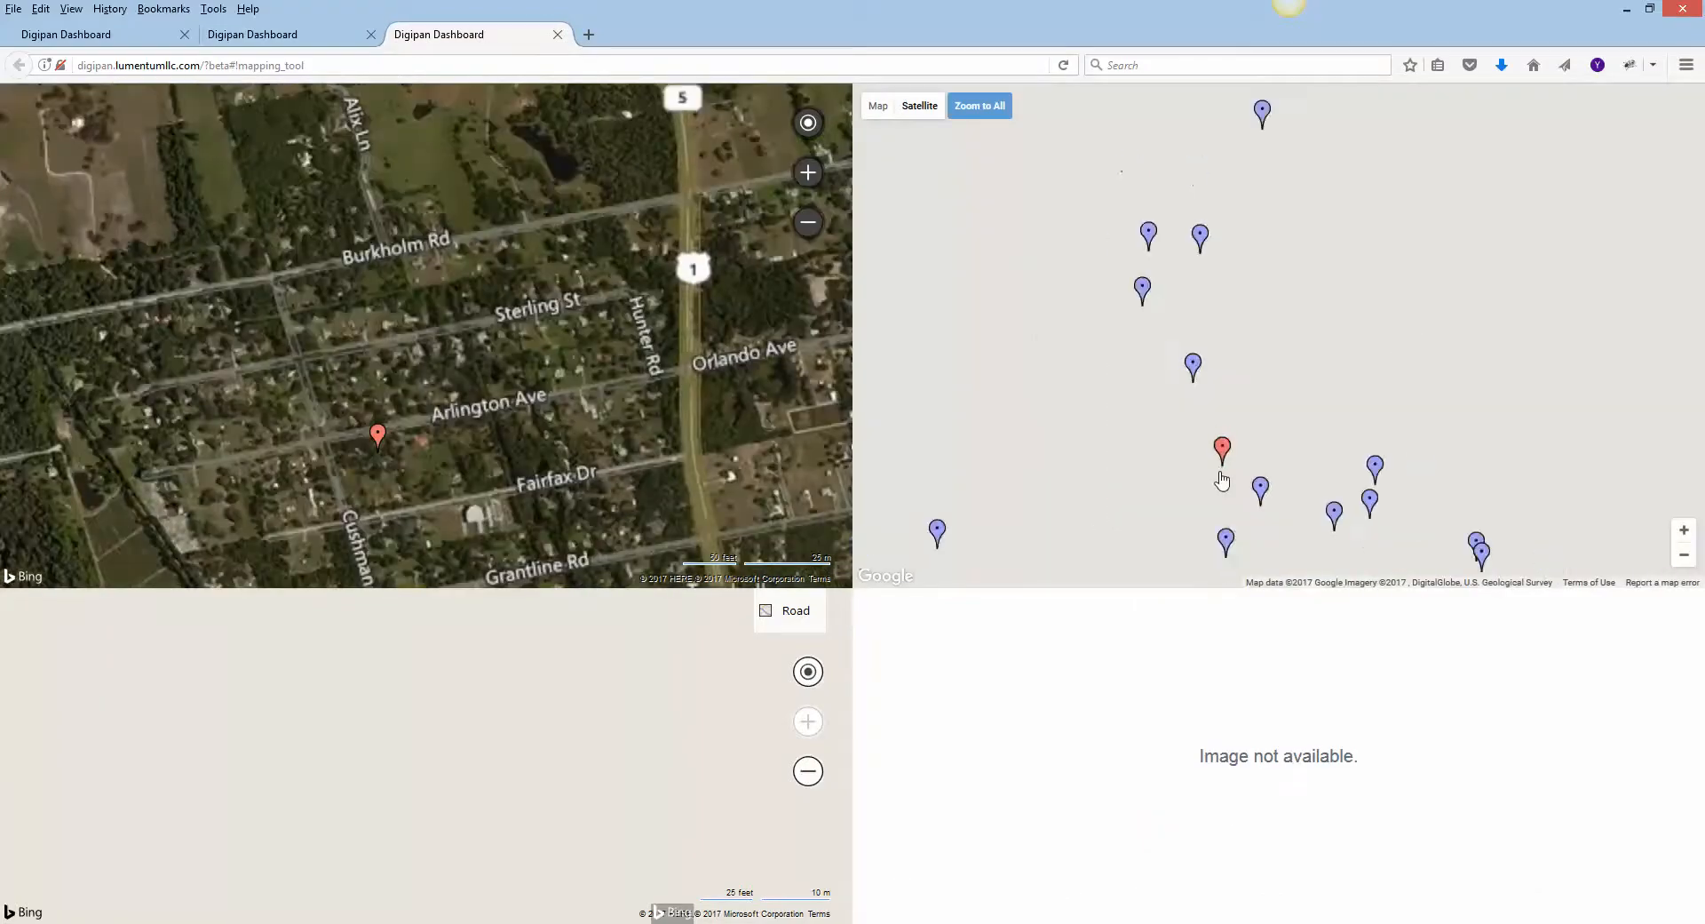
pyautogui.scroll(-2, 1222, 480)
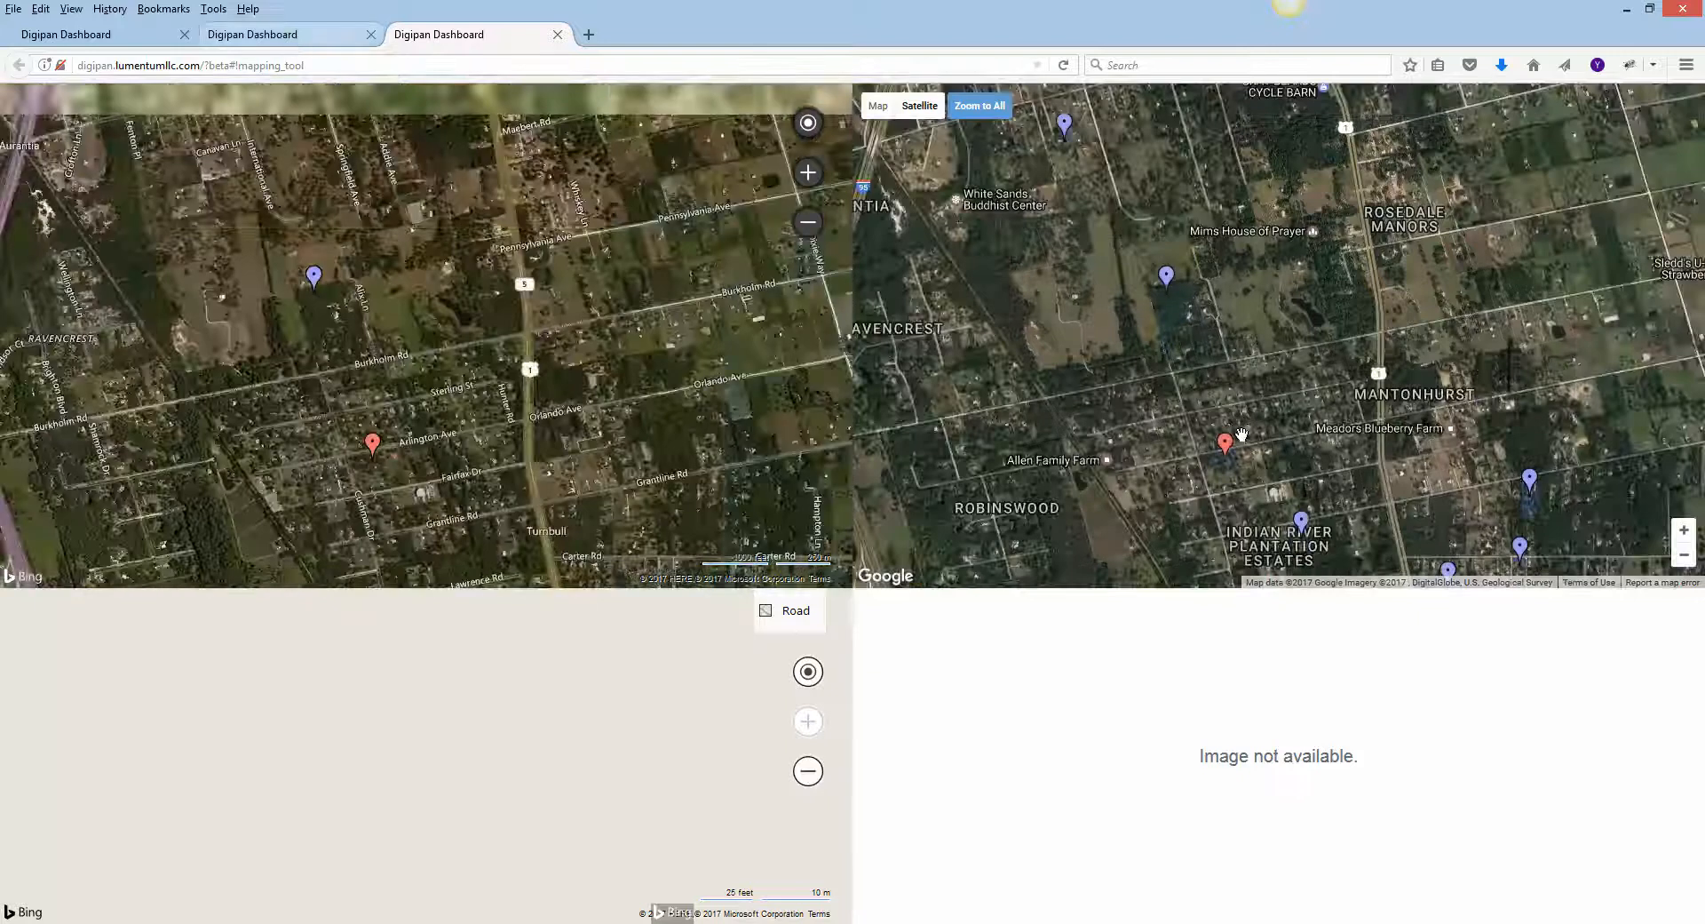
pyautogui.scroll(-1, 1389, 469)
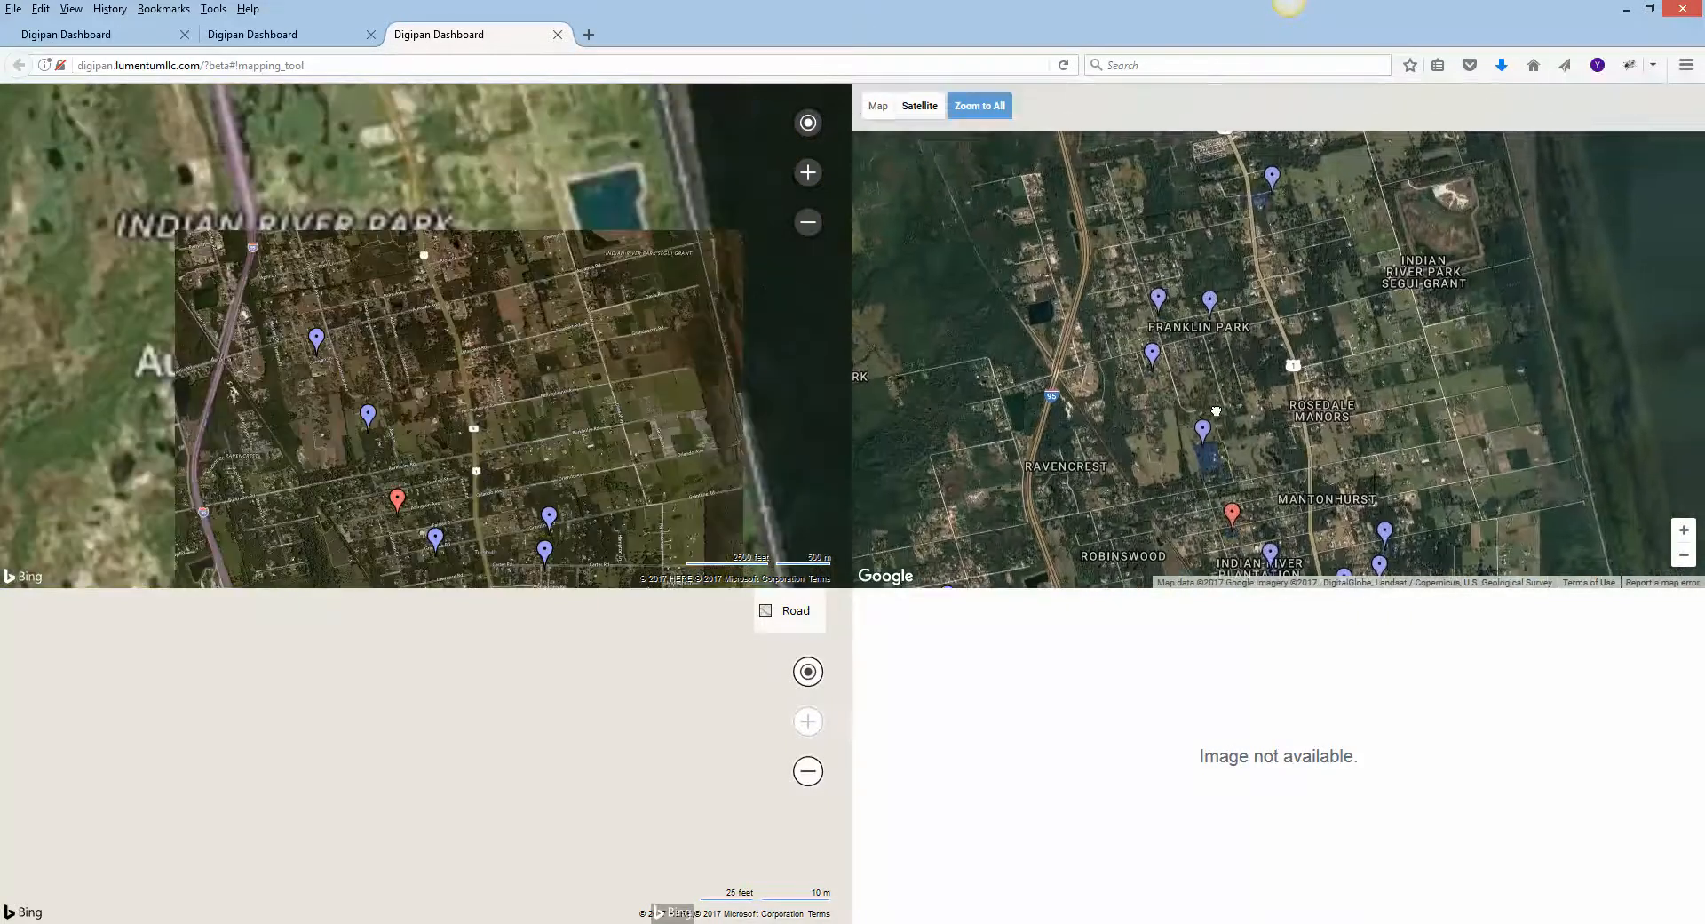
pyautogui.moveTo(1215, 412); pyautogui.dragTo(1149, 210)
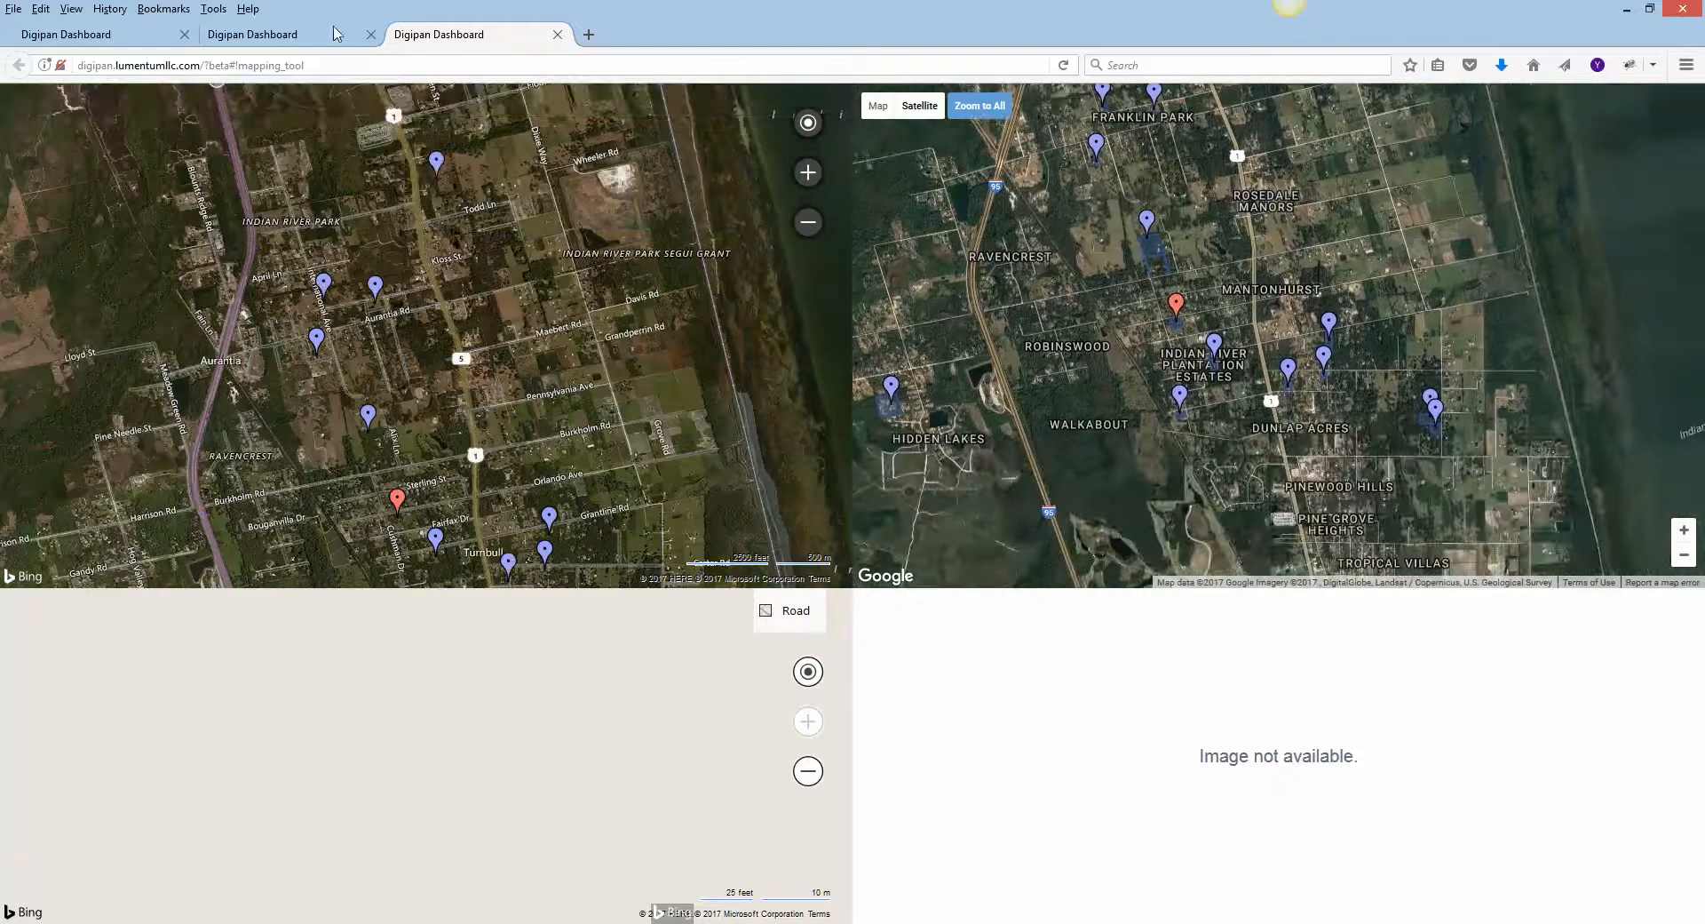
# Examine the Brevard prospects list's paging and rows-per-page setting, comparing the list with the mapped parcels.
pyautogui.click(302, 33)
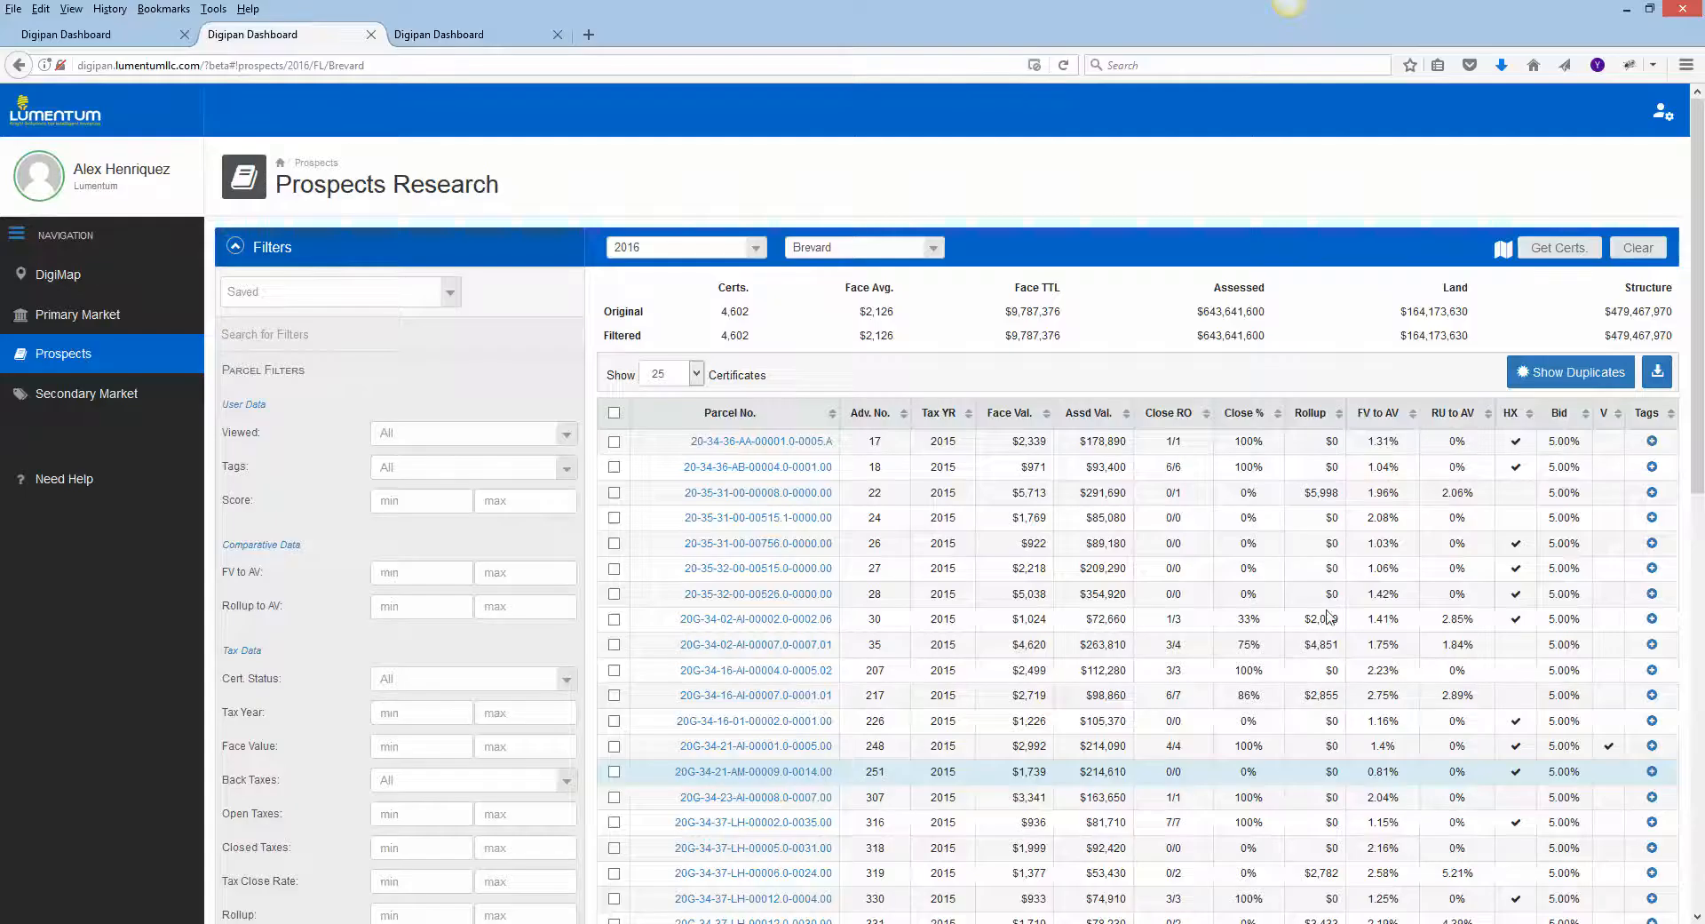
pyautogui.scroll(-3, 1279, 533)
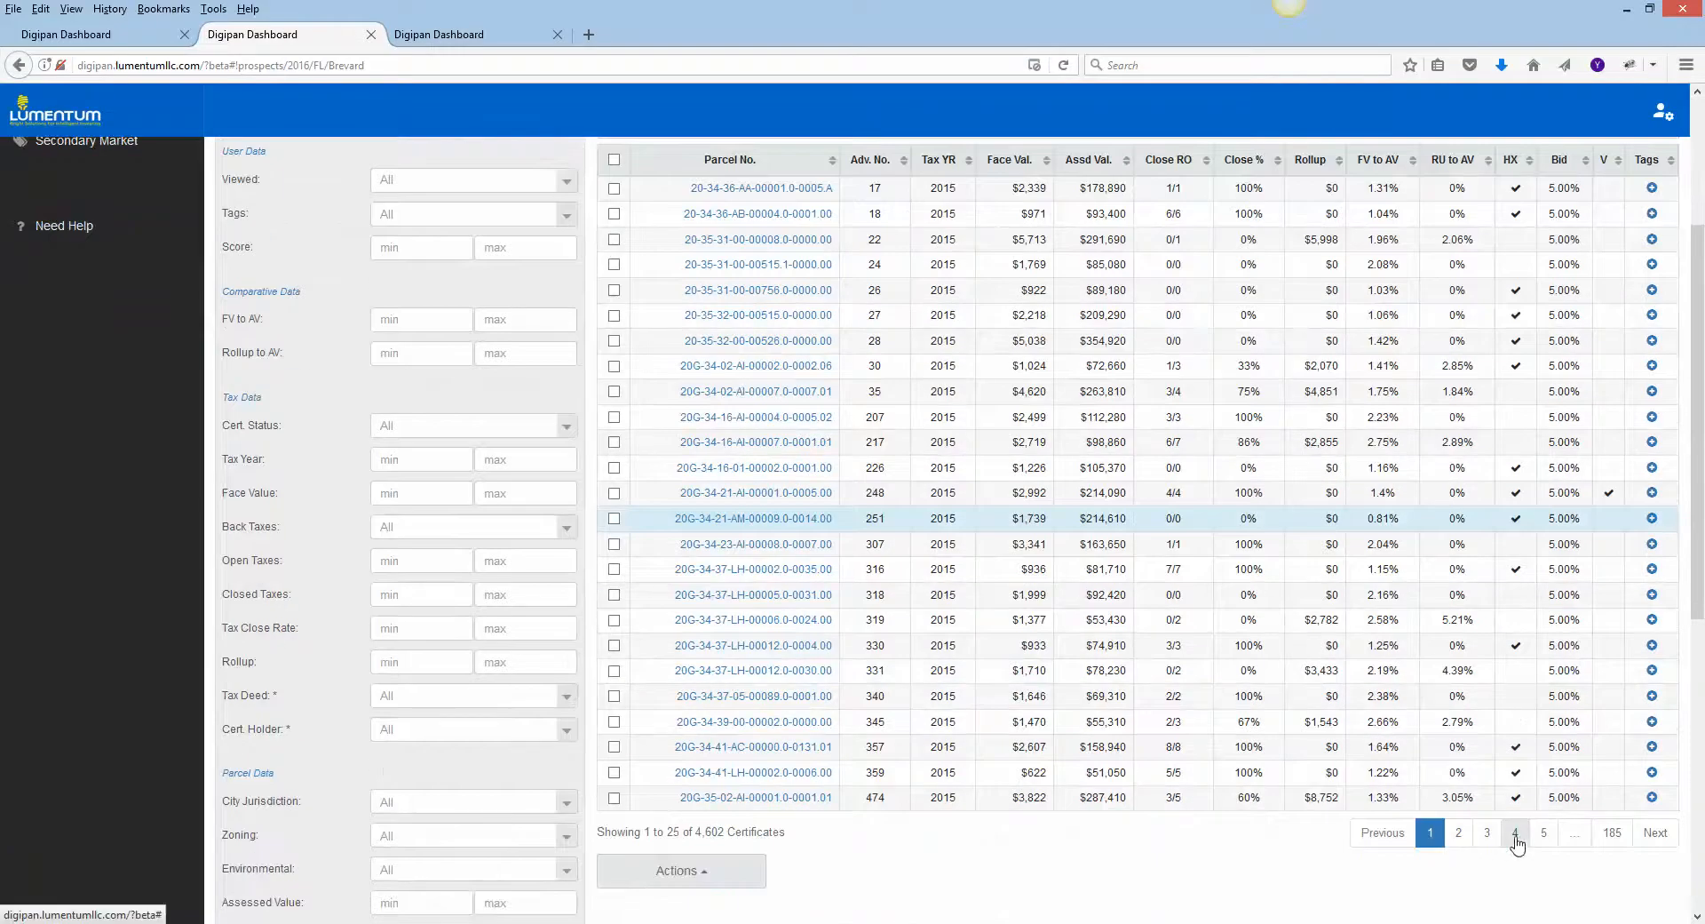
pyautogui.scroll(3, 721, 471)
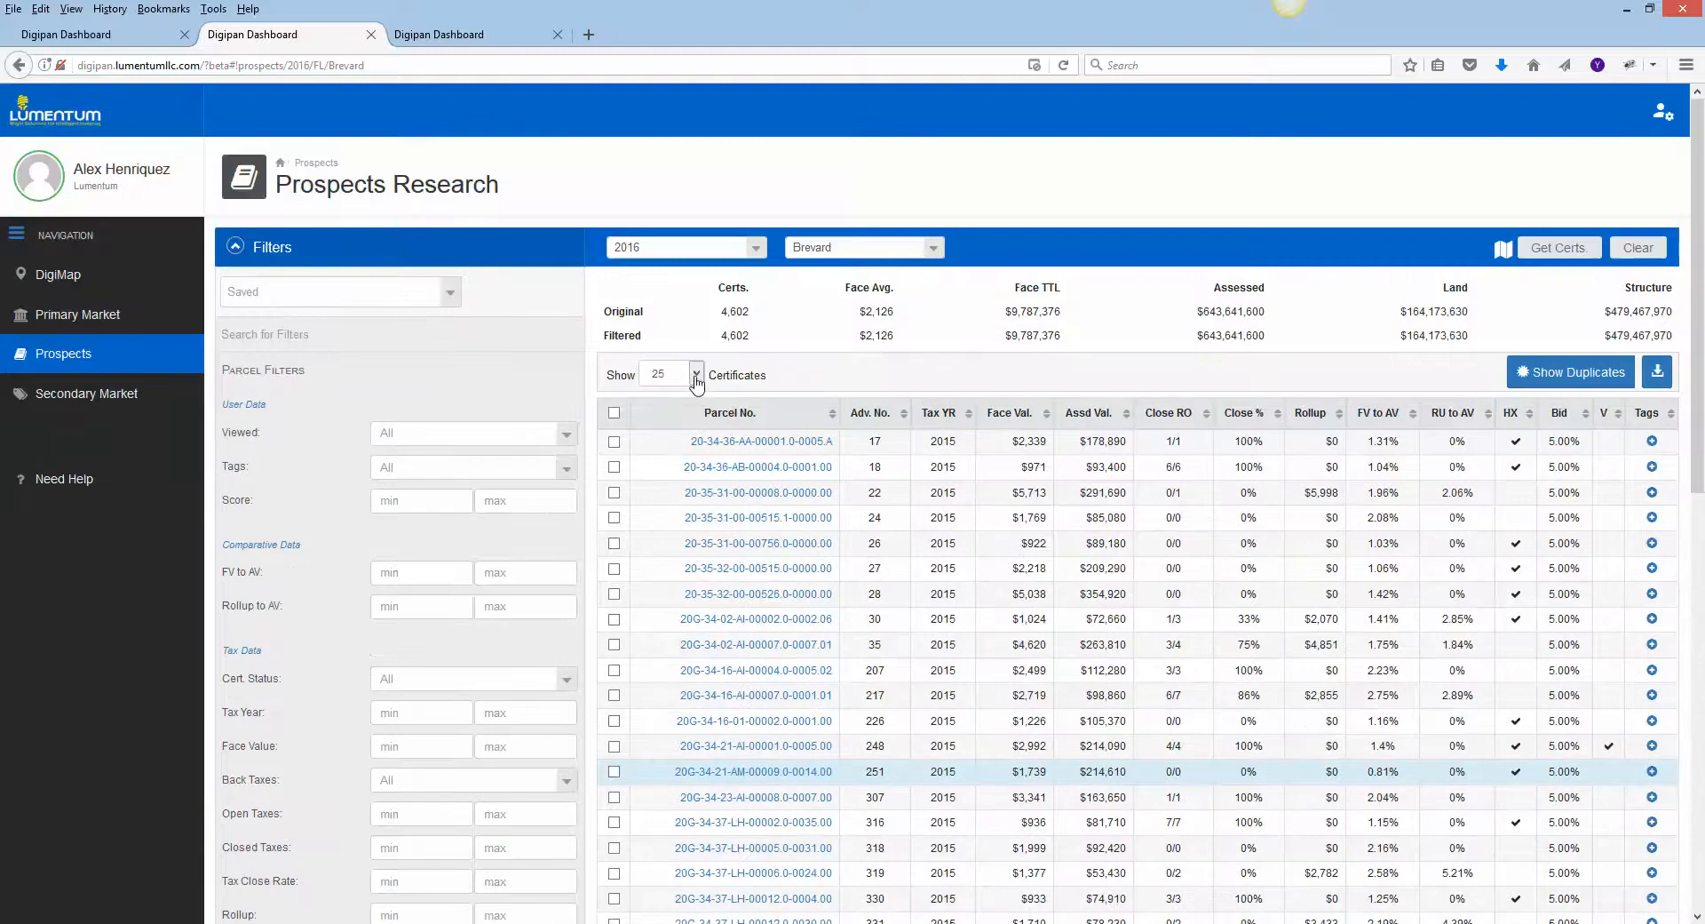
pyautogui.click(435, 34)
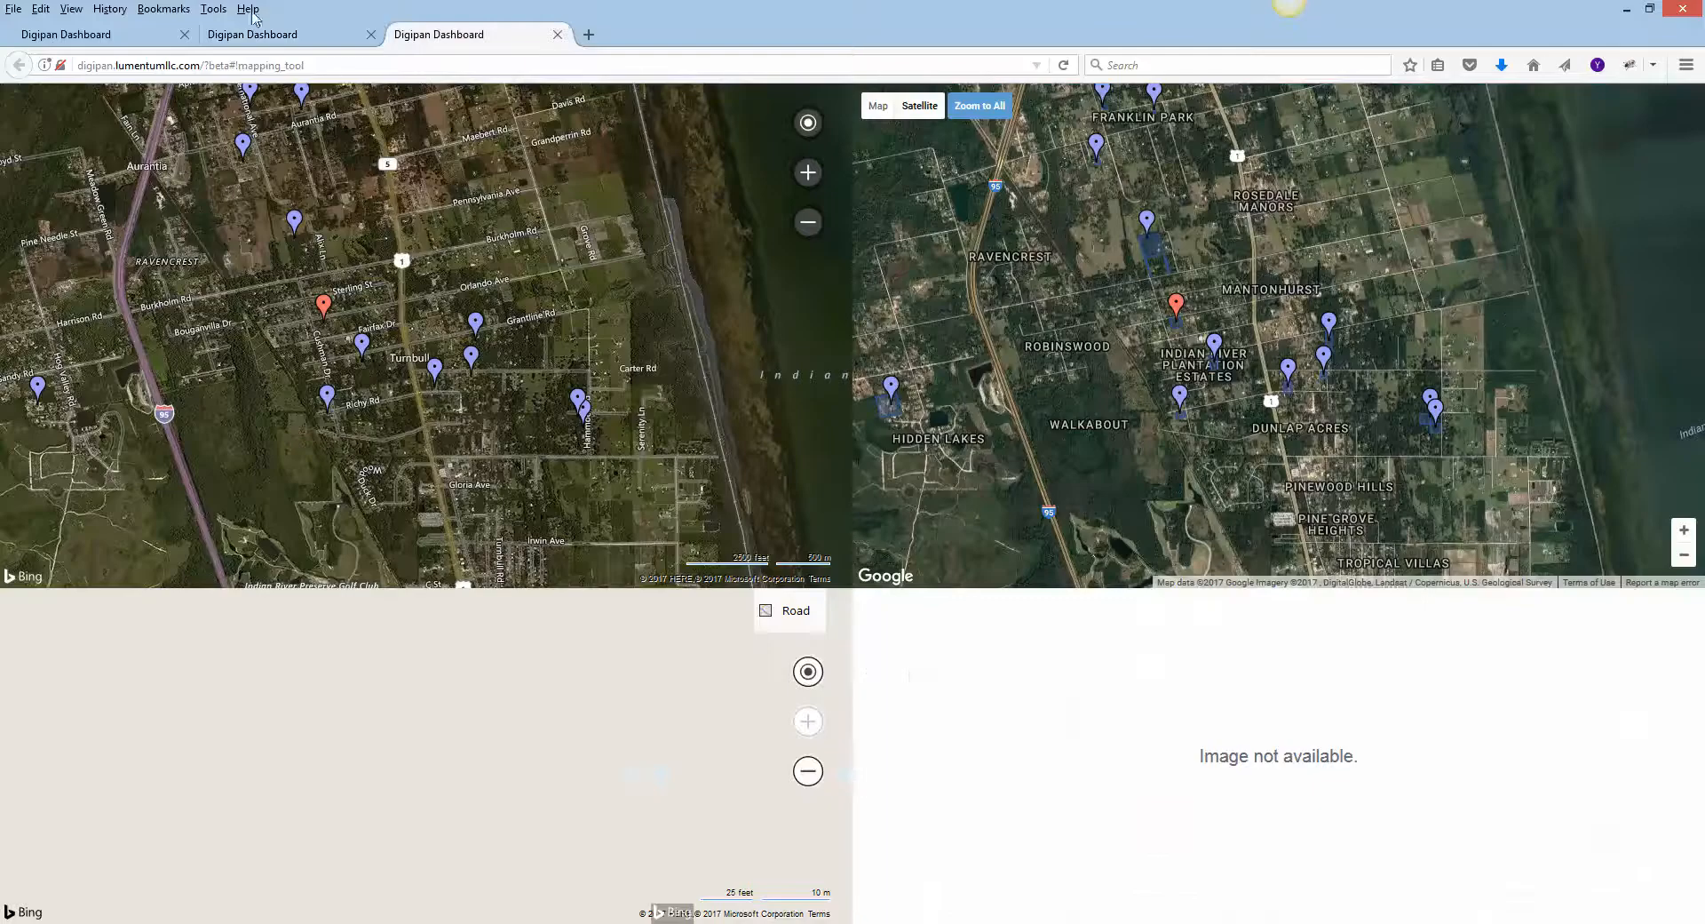
pyautogui.click(286, 35)
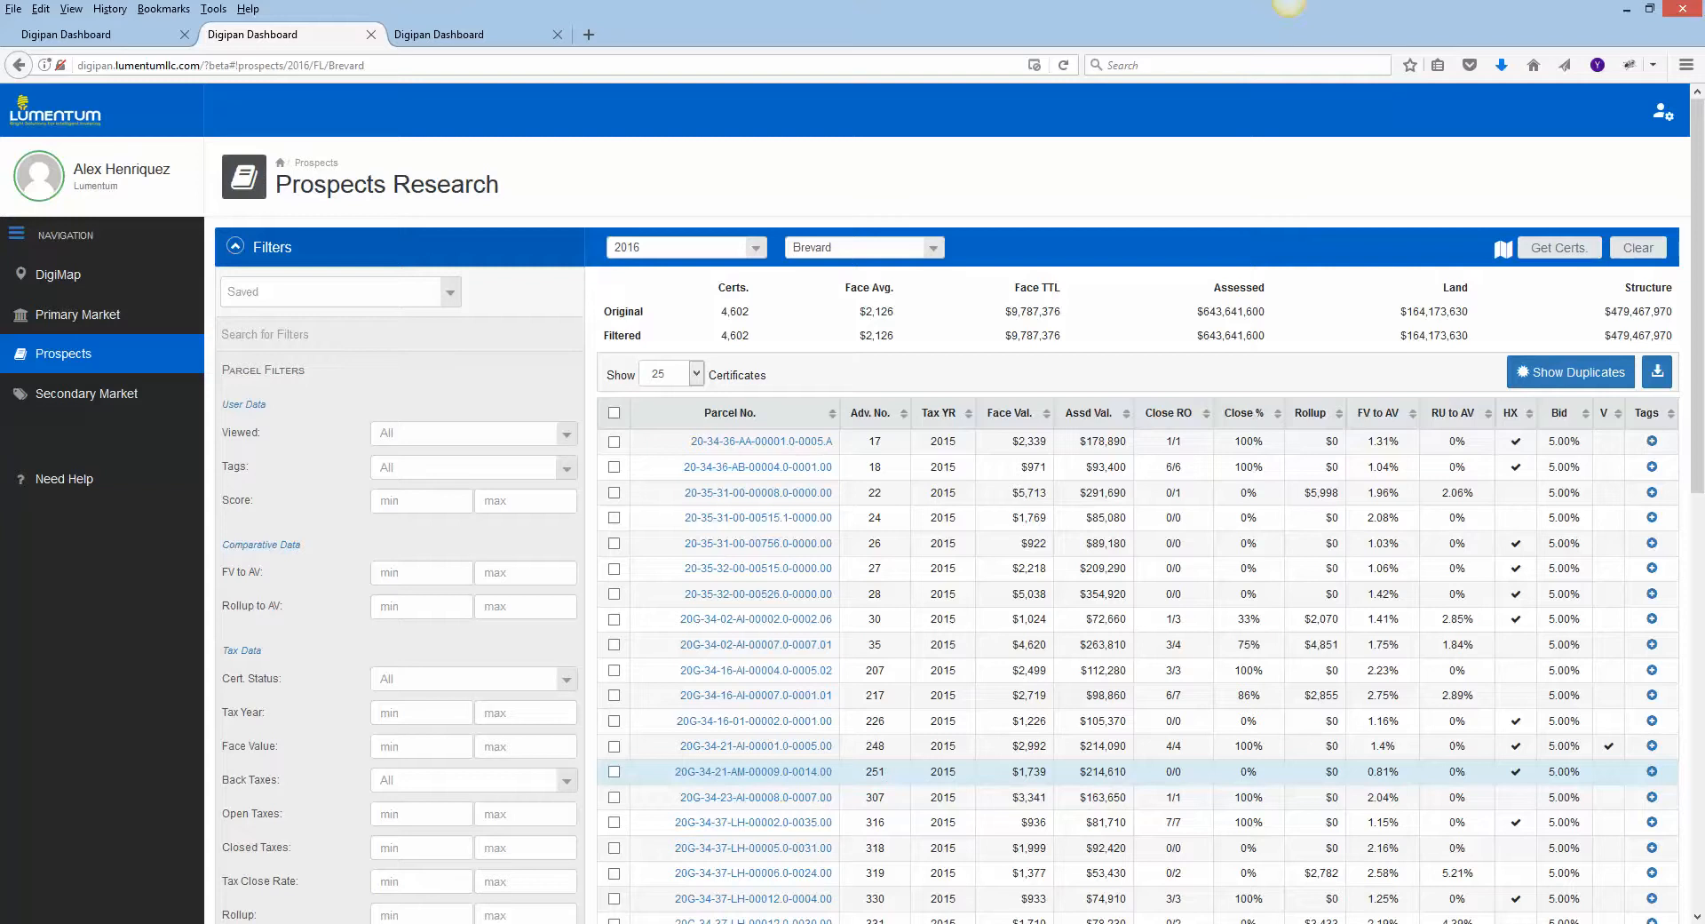
pyautogui.click(1514, 923)
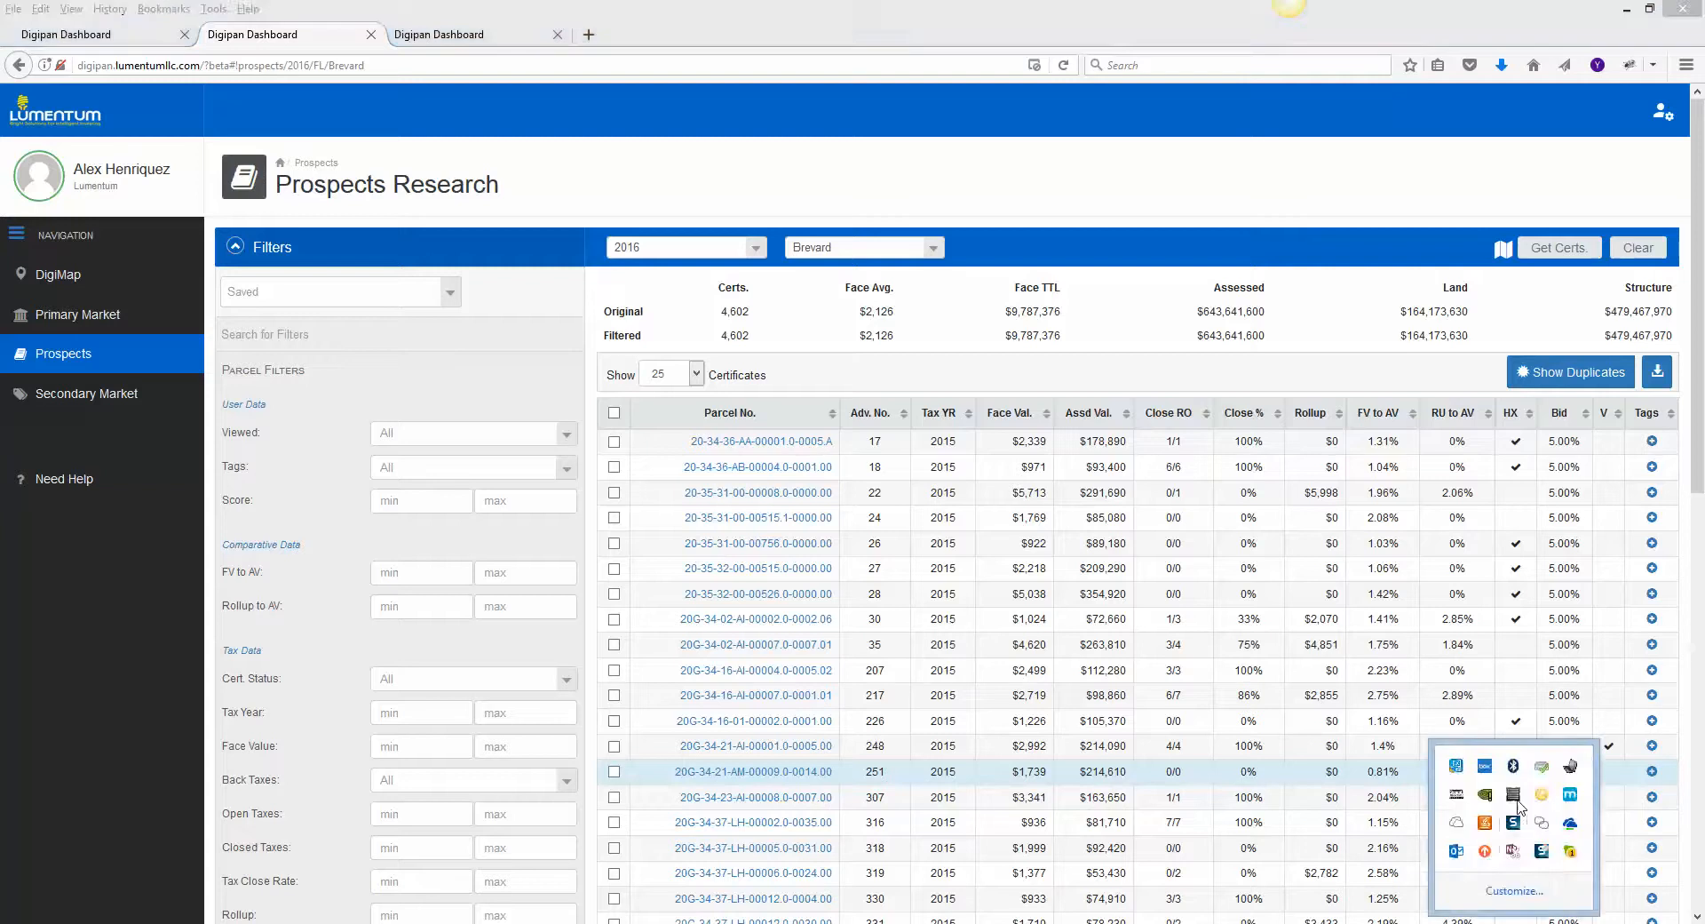
pyautogui.rightClick(1514, 823)
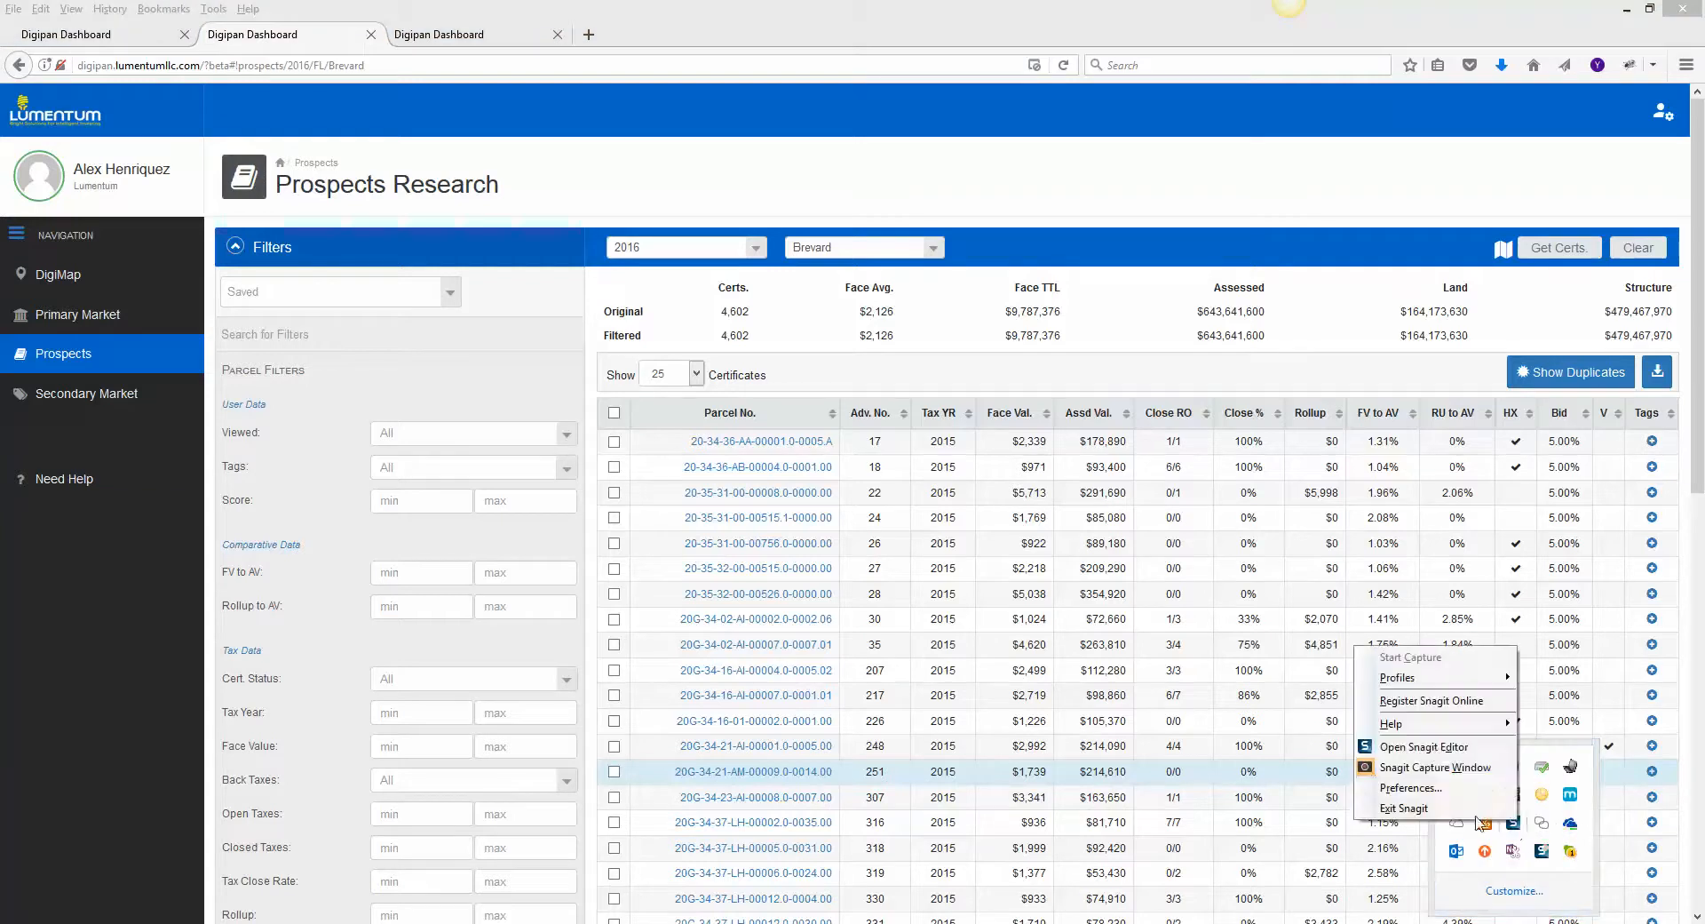